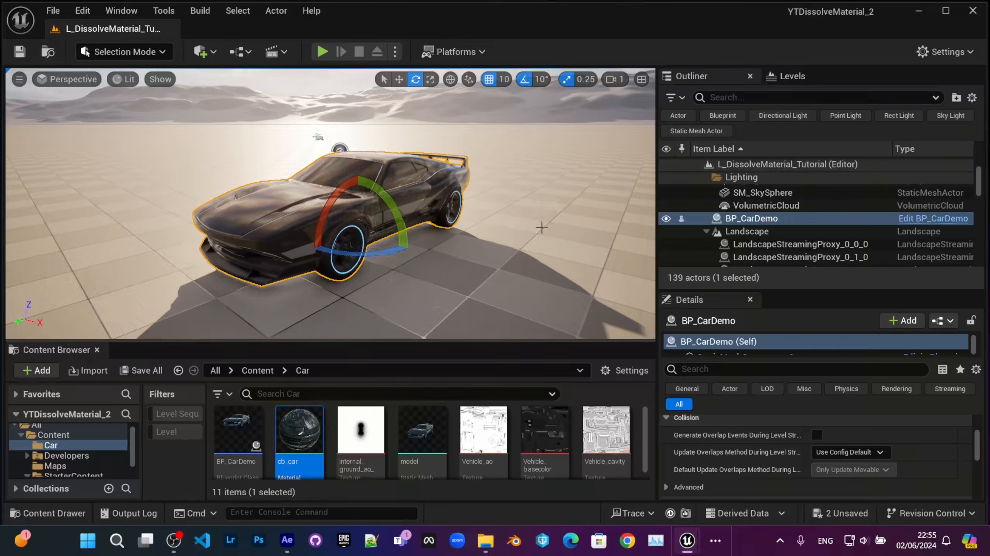
Open the cb_car material for editing.
left_click_drag(542, 228, 561, 222, "alt")
left_click_drag(255, 275, 277, 279, "alt")
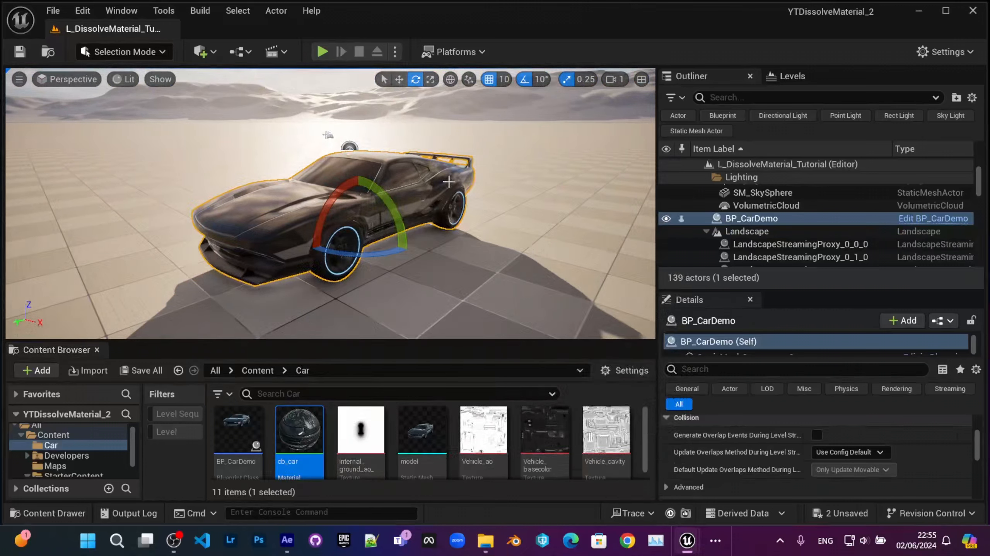
left_click_drag(1, 187, 712, 1)
Examine the texture samples in the cb_car graph and their connections to the main material node.
right_click_drag(333, 198, 418, 248)
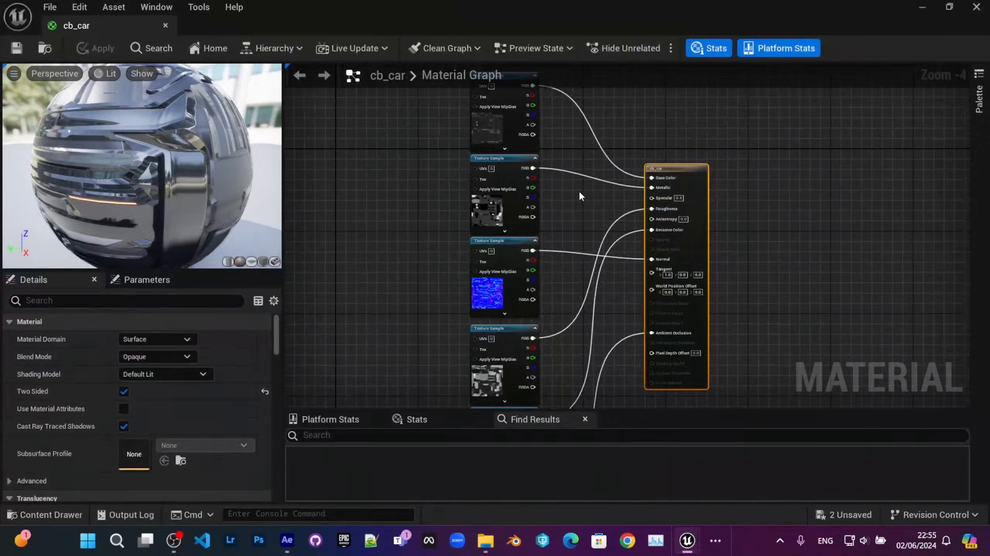
right_click_drag(580, 196, 467, 288)
scroll(466, 289, "up", 1)
right_click_drag(489, 209, 509, 127)
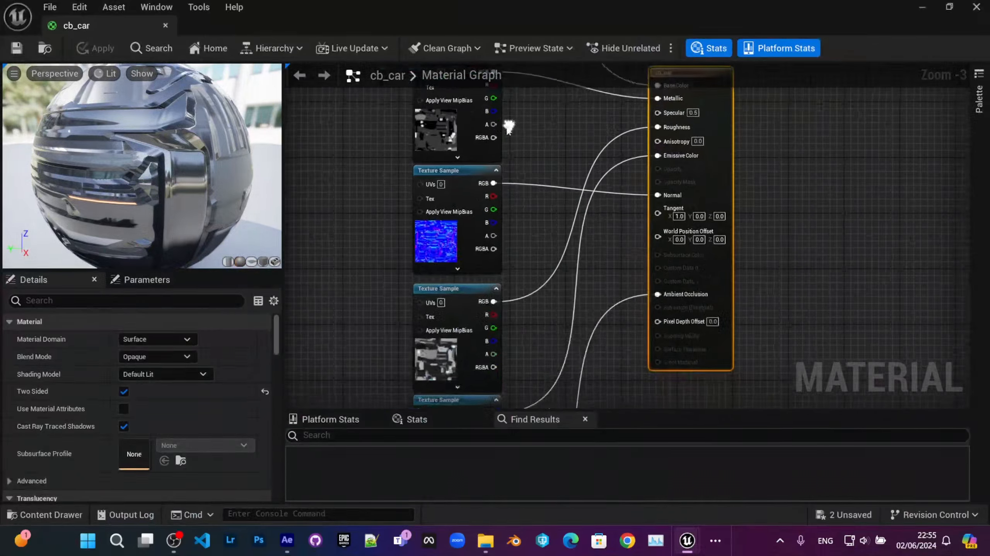
right_click_drag(497, 267, 475, 124)
right_click_drag(423, 359, 391, 388)
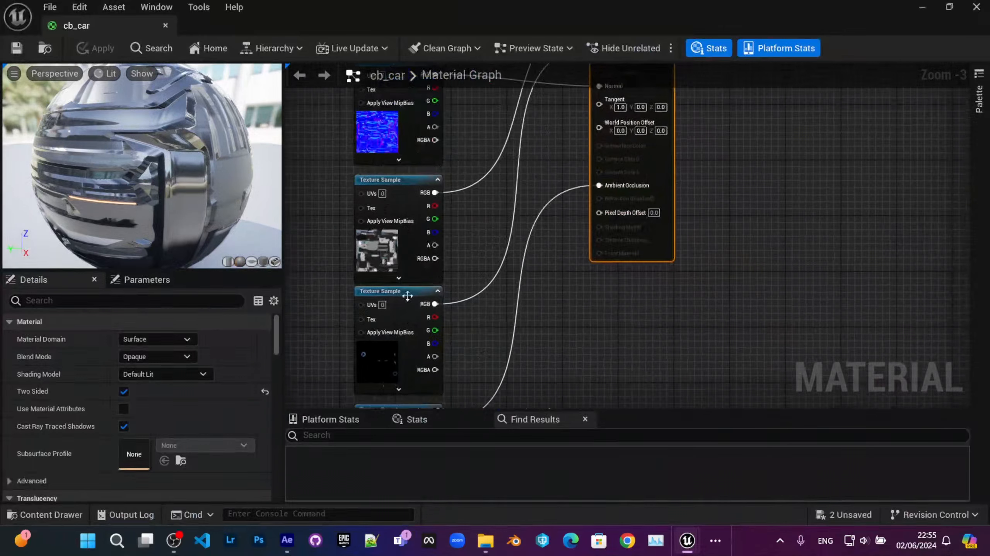
right_click_drag(428, 131, 425, 376)
right_click_drag(479, 235, 509, 249)
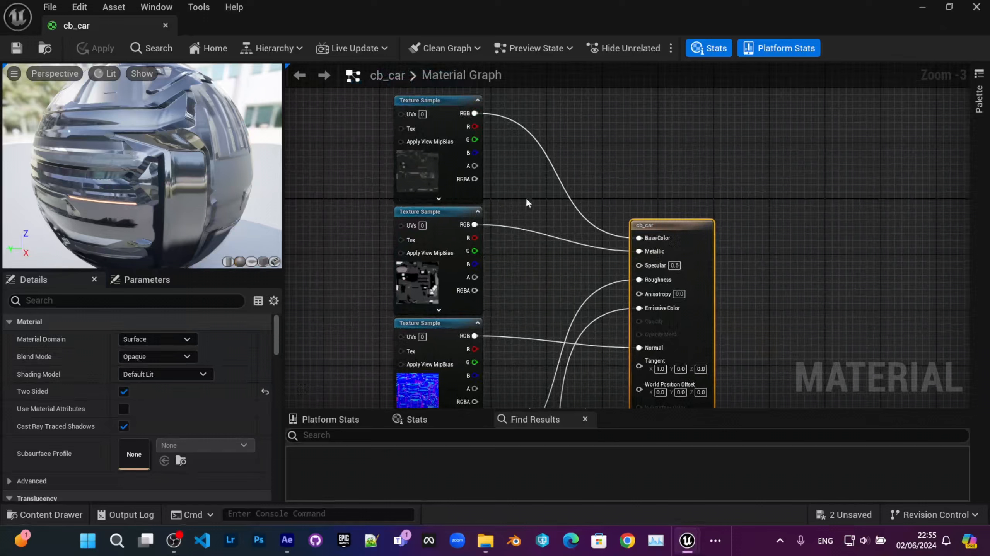
Set the material's blend mode to Masked.
left_click(155, 355)
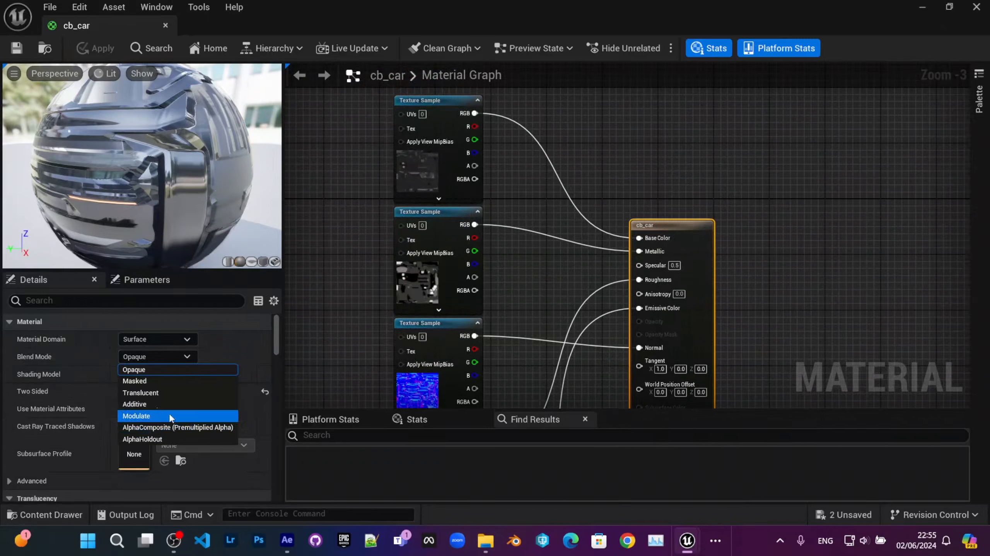
left_click(154, 383)
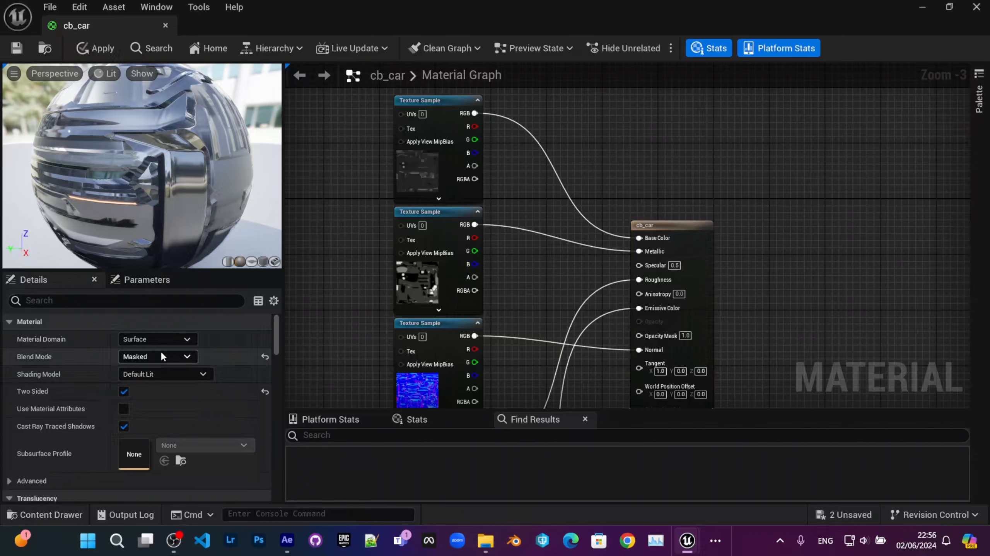
Examine the inputs of the cb_car material node, especially Opacity Mask, under the Masked blend mode.
right_click_drag(544, 287, 555, 263)
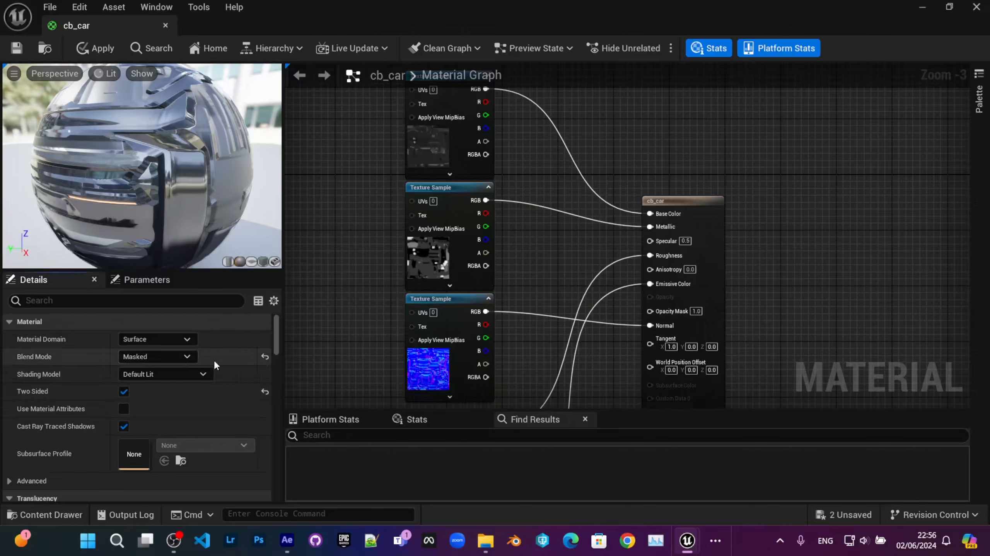
right_click_drag(441, 311, 339, 298)
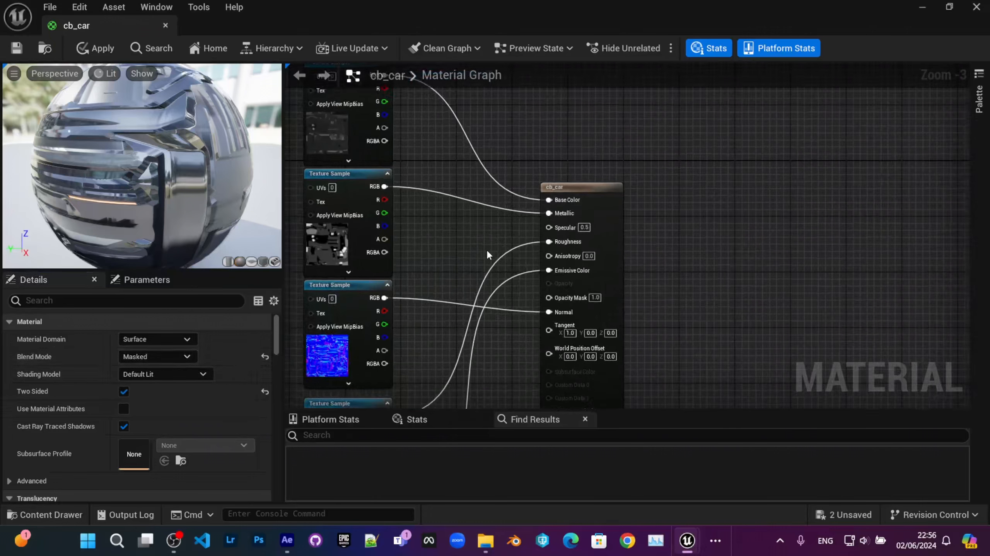
right_click_drag(488, 248, 493, 249)
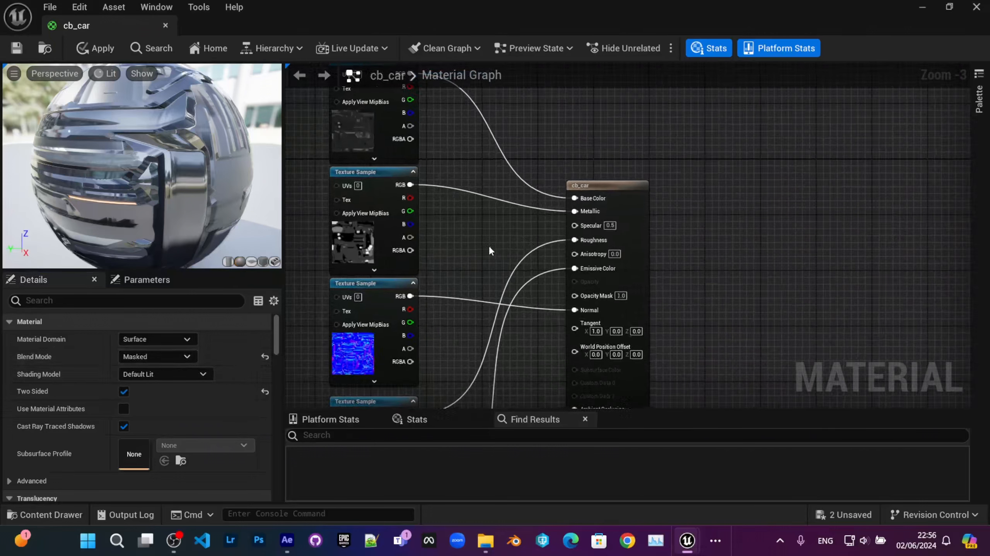
right_click_drag(476, 247, 417, 246)
scroll(416, 240, "up", 1)
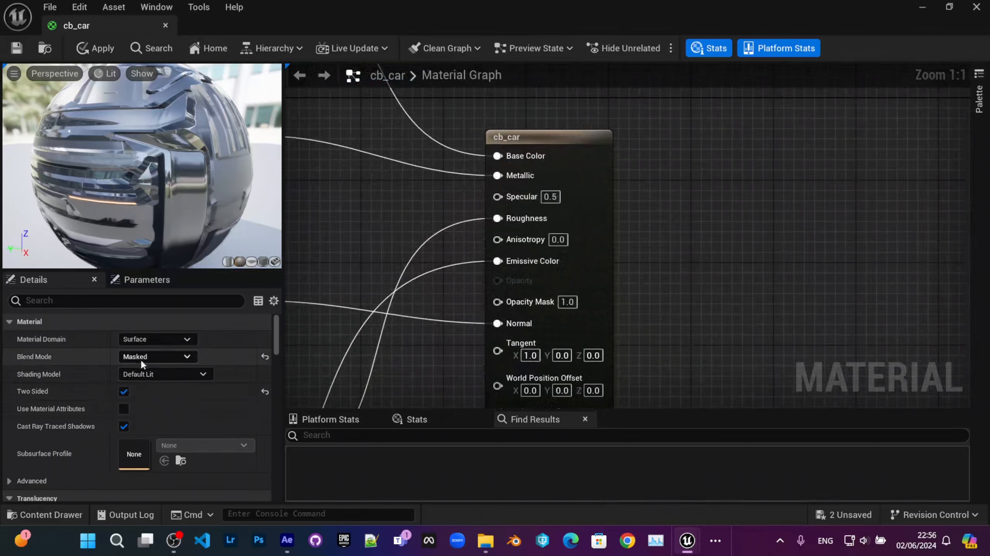
scroll(423, 230, "up", 2)
left_click(678, 216)
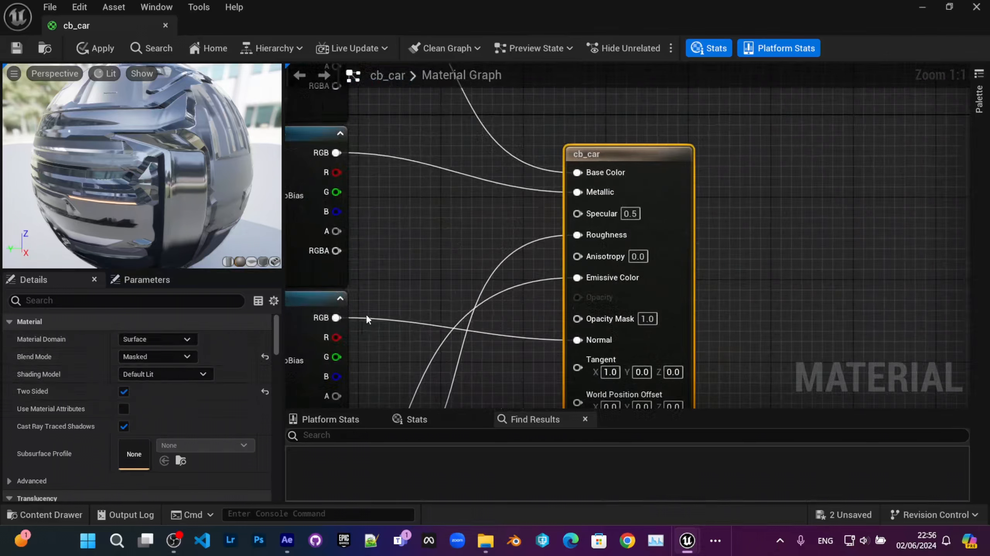
right_click_drag(366, 314, 447, 312)
right_click_drag(549, 298, 537, 248)
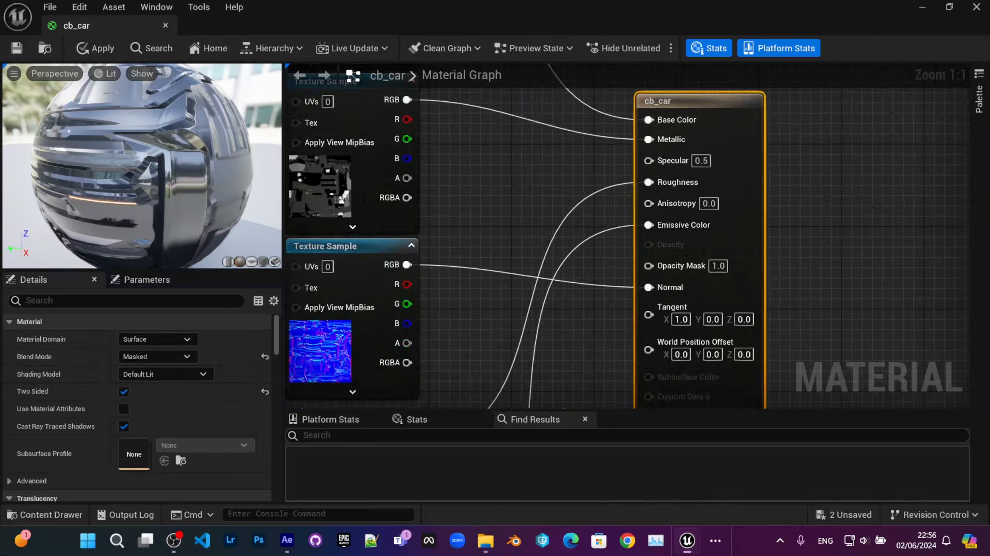
right_click_drag(528, 249, 574, 256)
Add T_GridPattern_Texture and T_Perlin_Noise_M from StarterContent/Textures as texture samples in the empty graph area beside the existing samples.
scroll(596, 210, "down", 1)
scroll(567, 233, "down", 3)
right_click_drag(341, 308, 590, 207)
right_click_drag(461, 200, 533, 232)
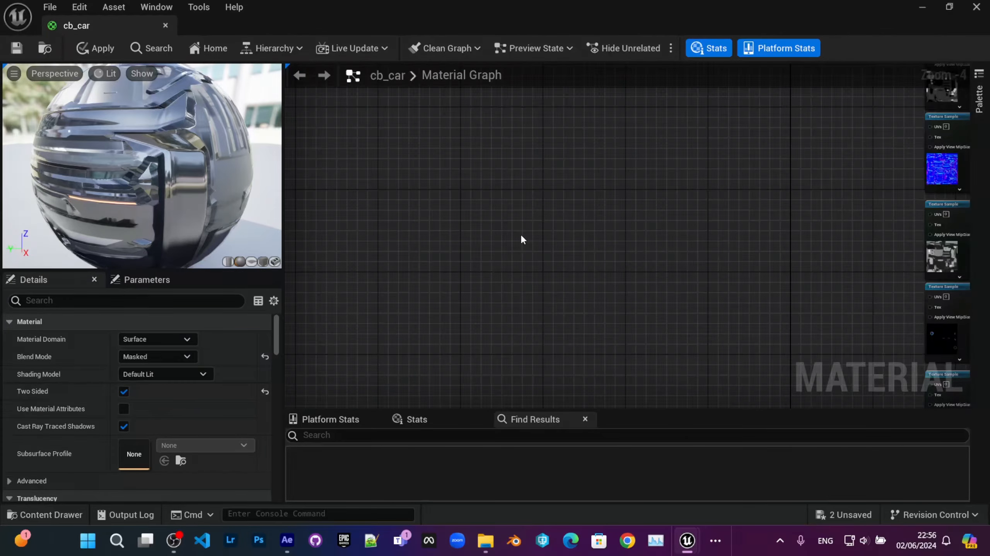
key("ctrl+space")
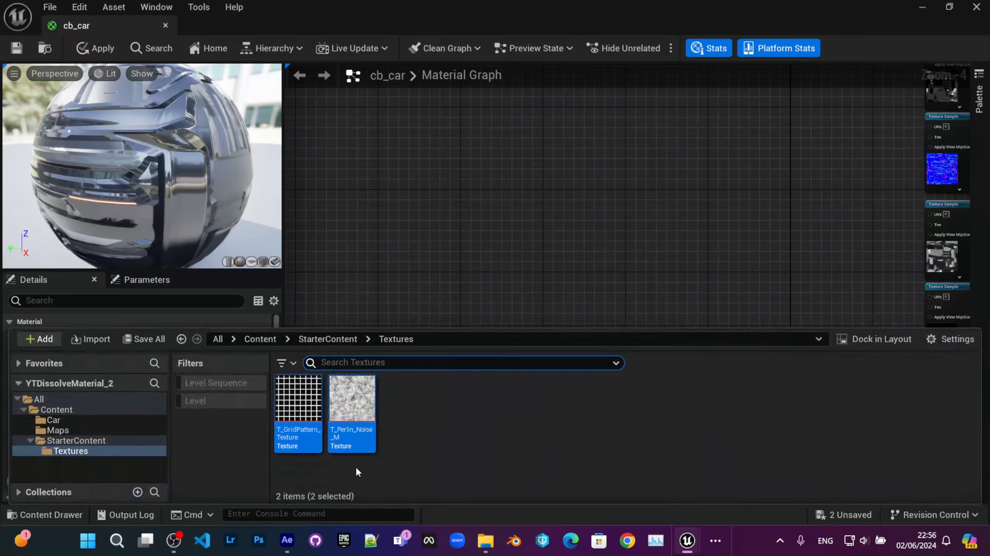
left_click_drag(351, 401, 503, 204)
right_click_drag(605, 276, 631, 250)
left_click(631, 250)
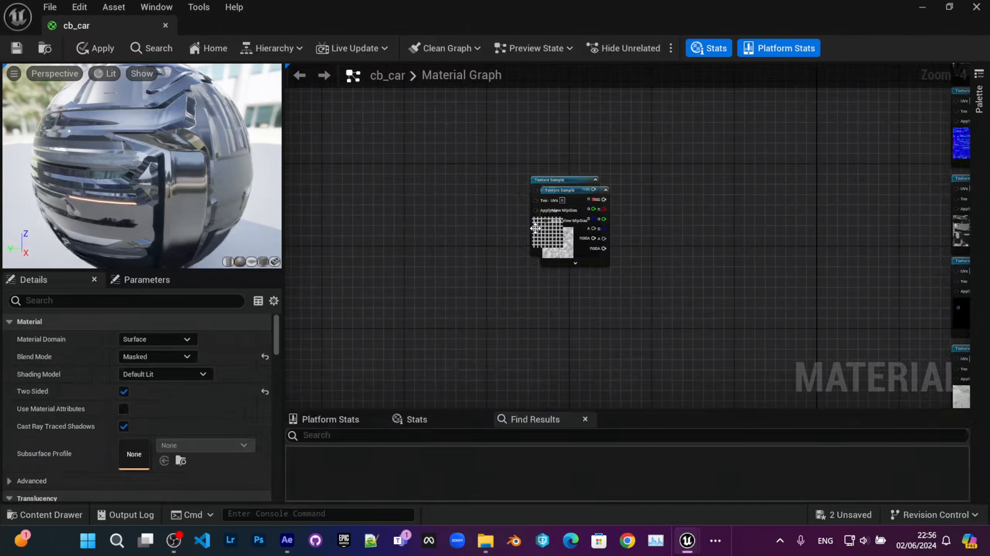
Separate the two overlapping texture samples by moving the grid pattern sample to the left of the noise sample.
left_click_drag(534, 228, 439, 251)
scroll(550, 255, "up", 2)
left_click(550, 255)
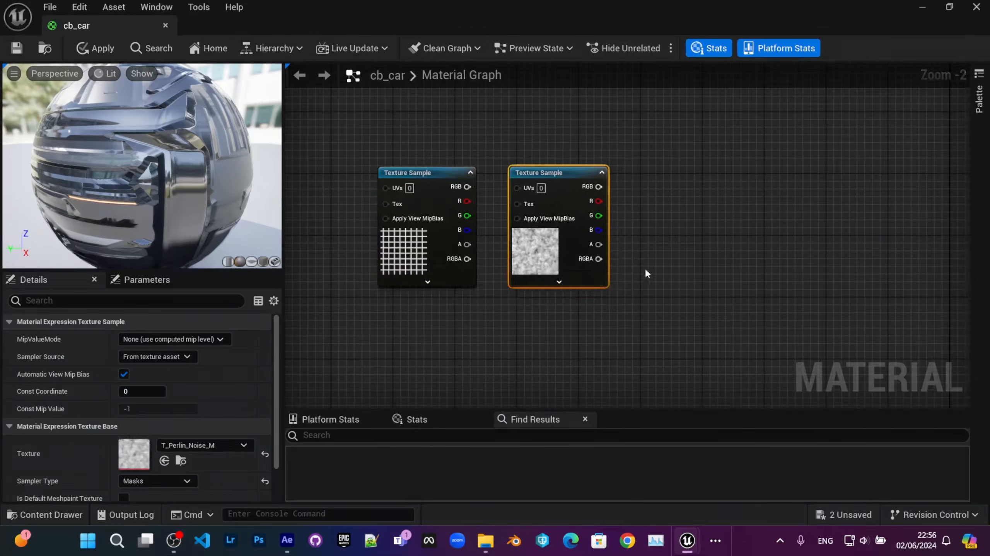
right_click_drag(645, 268, 609, 254)
scroll(545, 281, "down", 1)
left_click(411, 270)
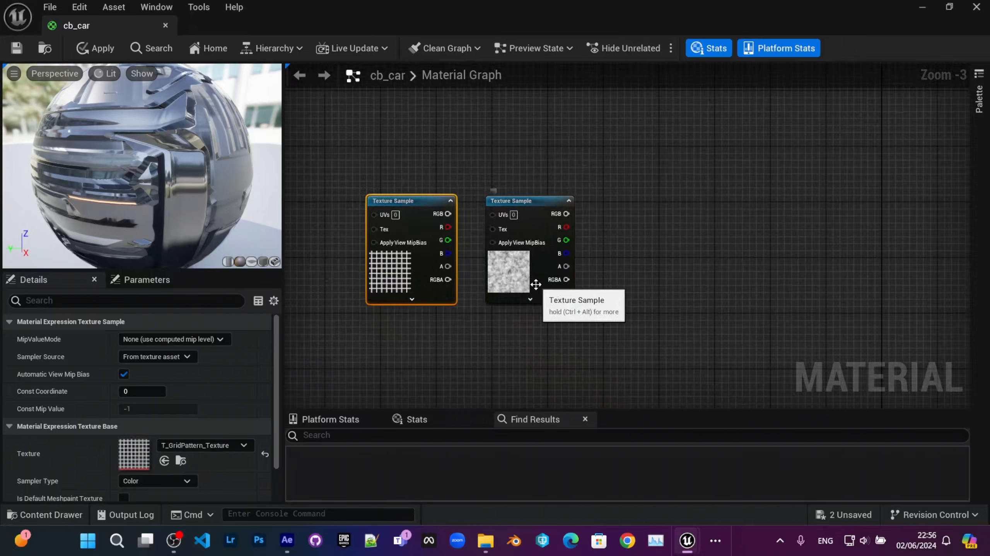
left_click(516, 266)
Move the grid pattern sample well above the noise sample and shift the noise sample to the left beneath it.
left_click_drag(406, 276, 406, 159)
right_click_drag(417, 181, 444, 309)
right_click_drag(413, 280, 500, 230)
scroll(476, 321, "down", 1)
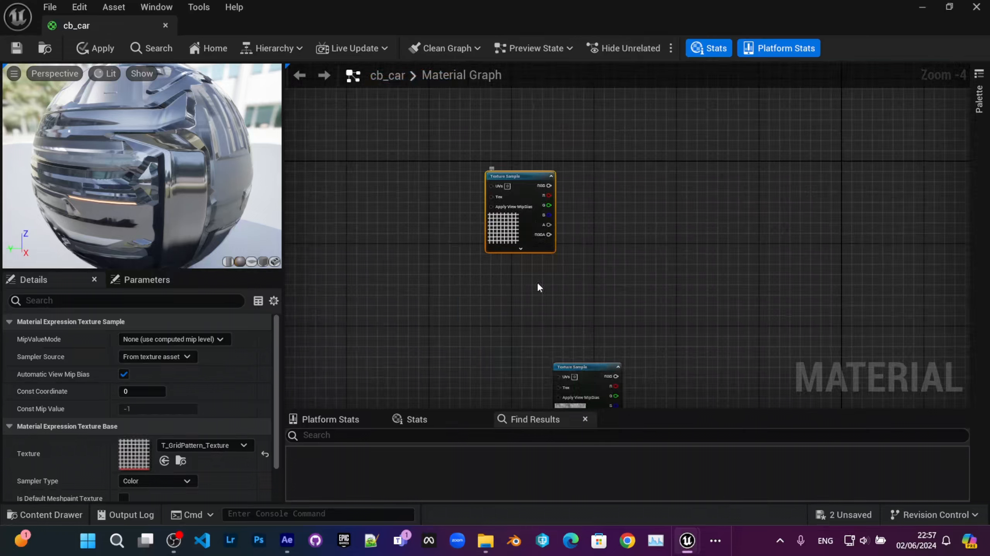
right_click_drag(564, 335, 569, 125)
left_click_drag(564, 223, 491, 267)
scroll(499, 277, "up", 3)
right_click_drag(596, 203, 579, 397)
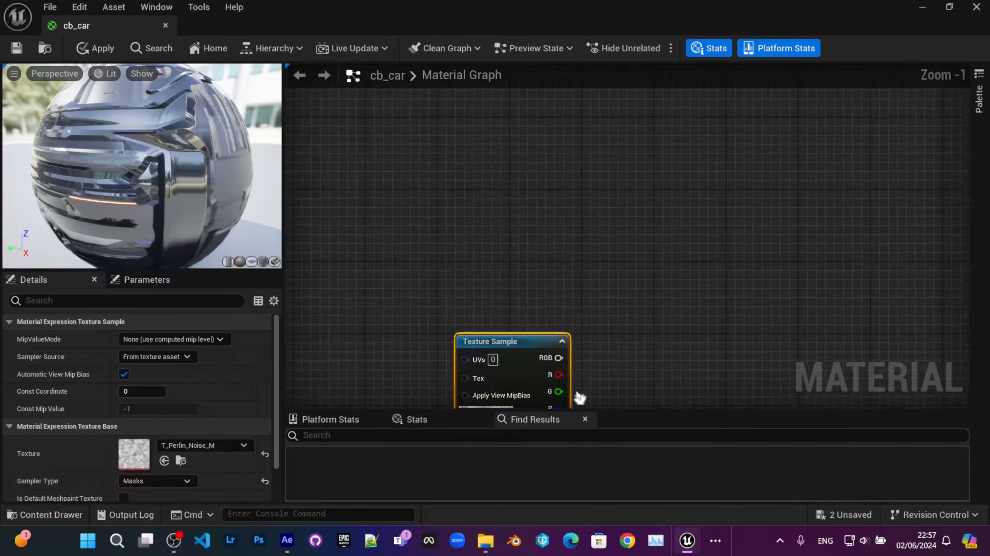
scroll(512, 238, "down", 1)
right_click_drag(518, 205, 536, 167)
left_click(522, 213)
scroll(504, 281, "down", 2)
right_click_drag(509, 346, 522, 234)
scroll(521, 234, "up", 2)
left_click(579, 267)
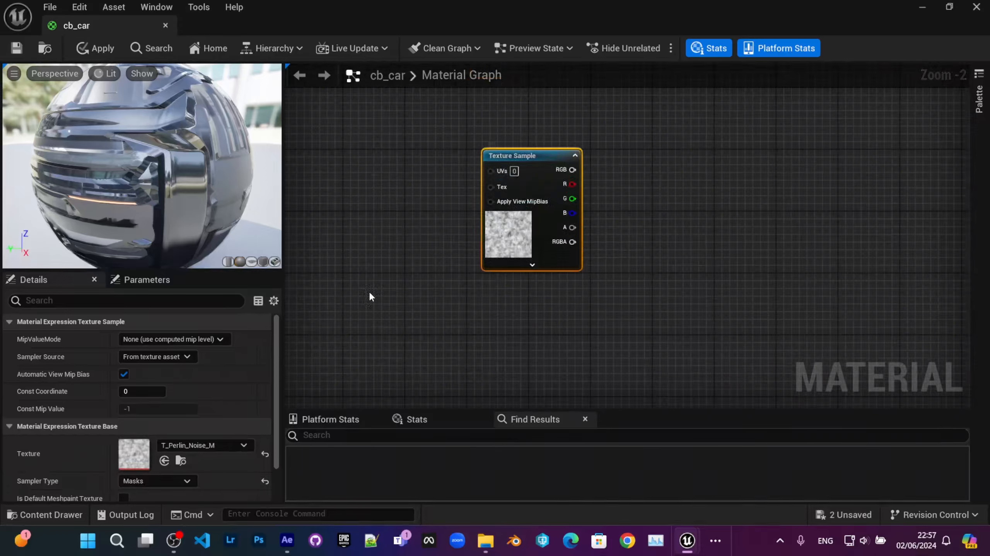
Add a WorldPosition node and place it to the left of the noise texture sample.
right_click_drag(292, 234, 419, 246)
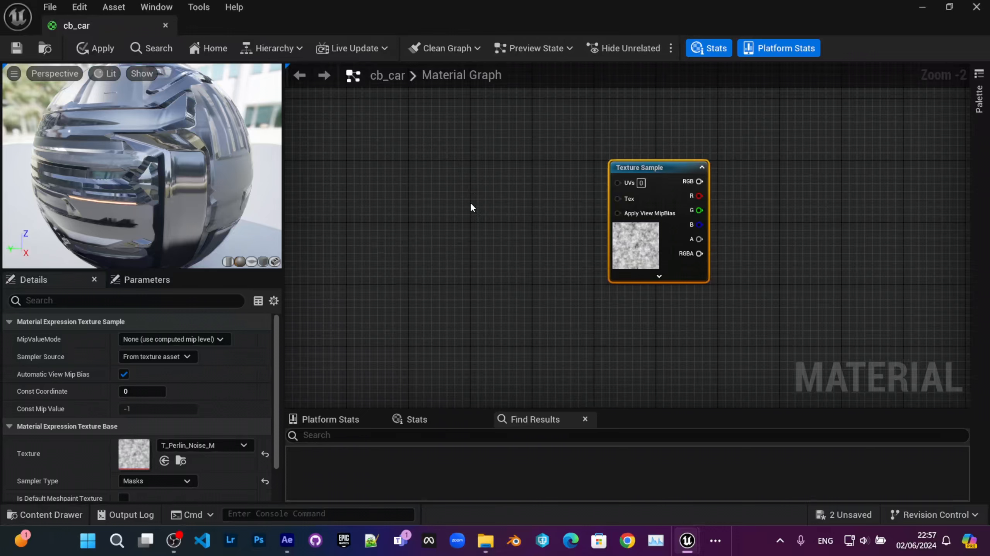
right_click_drag(479, 166, 485, 215)
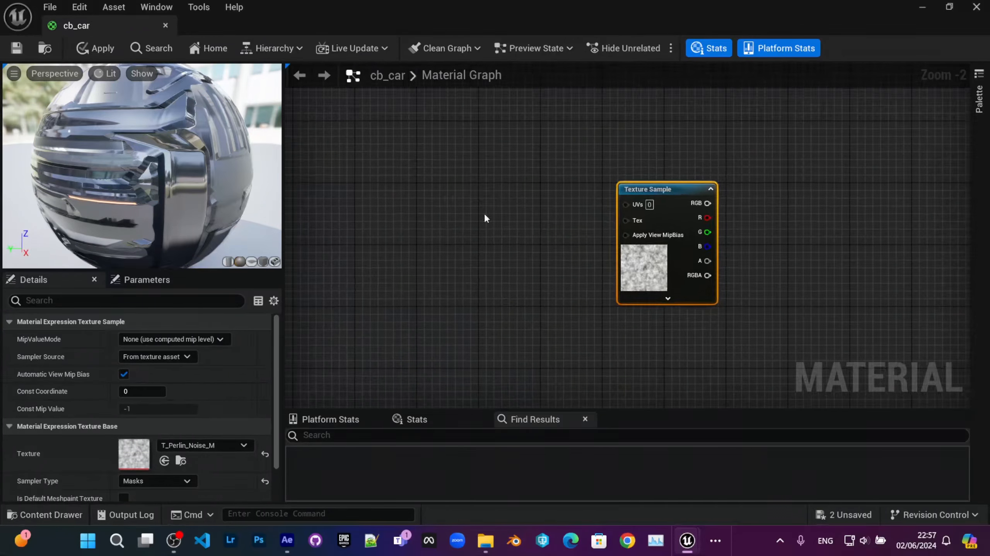
right_click_drag(398, 192, 408, 195)
right_click(409, 196)
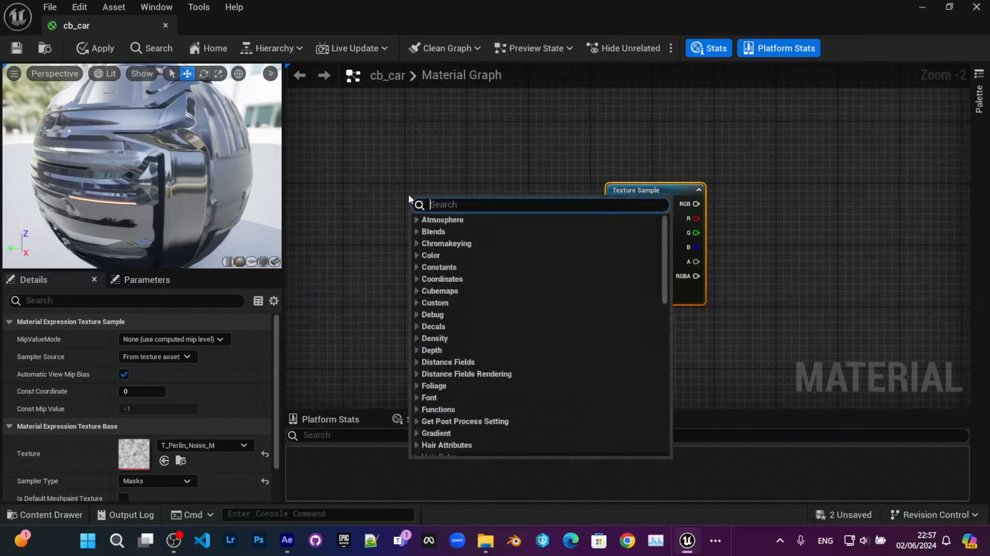
type("world")
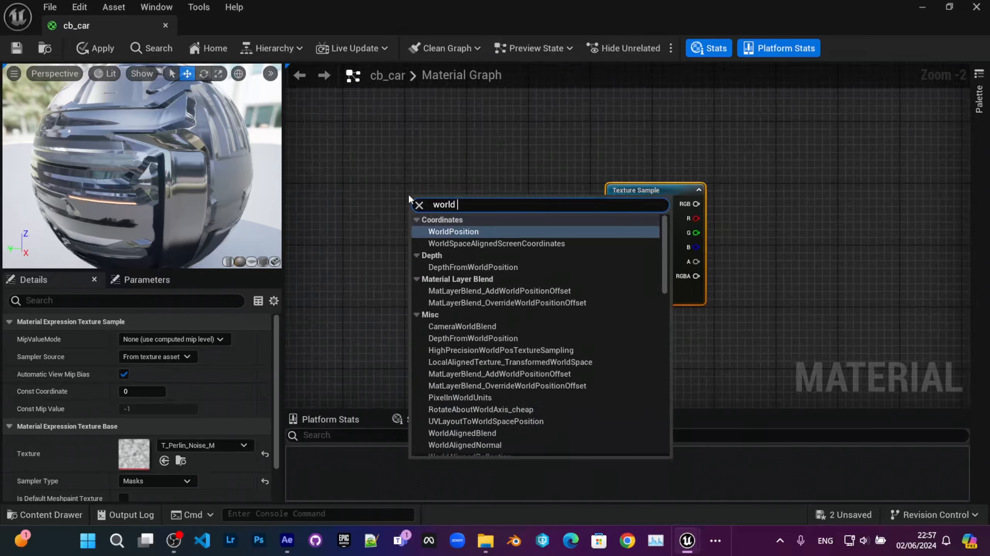
key("Return")
left_click_drag(457, 212, 385, 186)
Move the noise texture sample below the Absolute World Position node and shift the position node slightly left to free space beside it.
right_click_drag(396, 246, 530, 270)
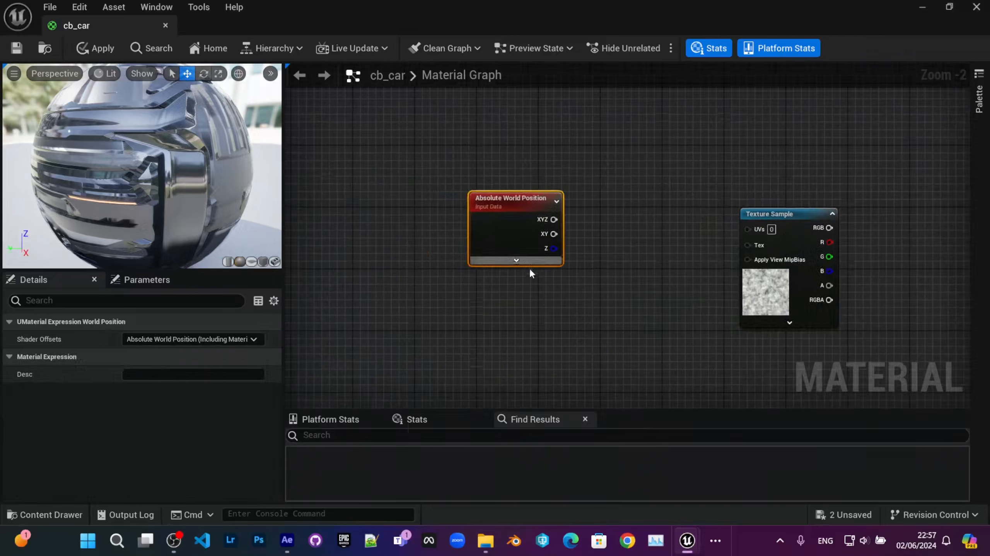
scroll(530, 270, "up", 2)
right_click_drag(604, 266, 563, 293)
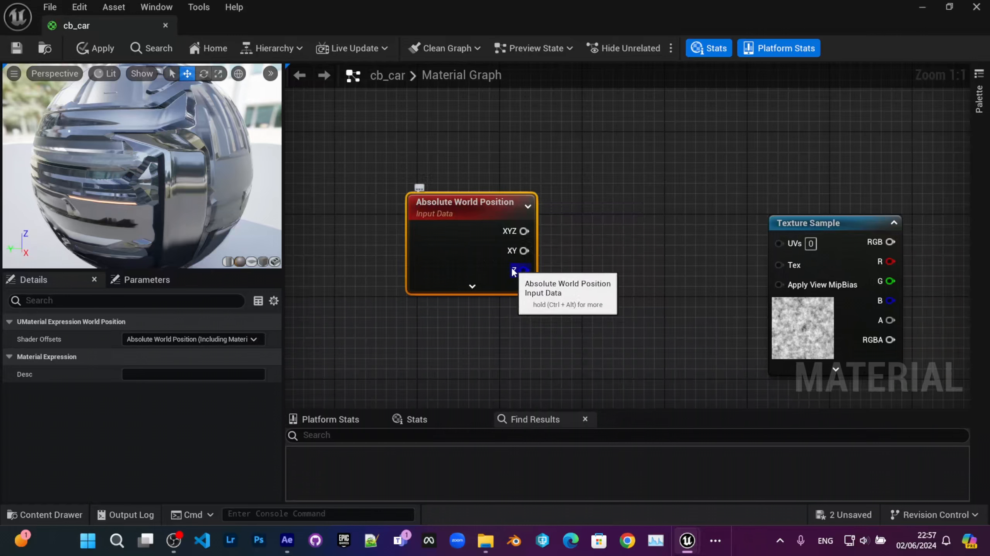
left_click_drag(531, 224, 500, 224)
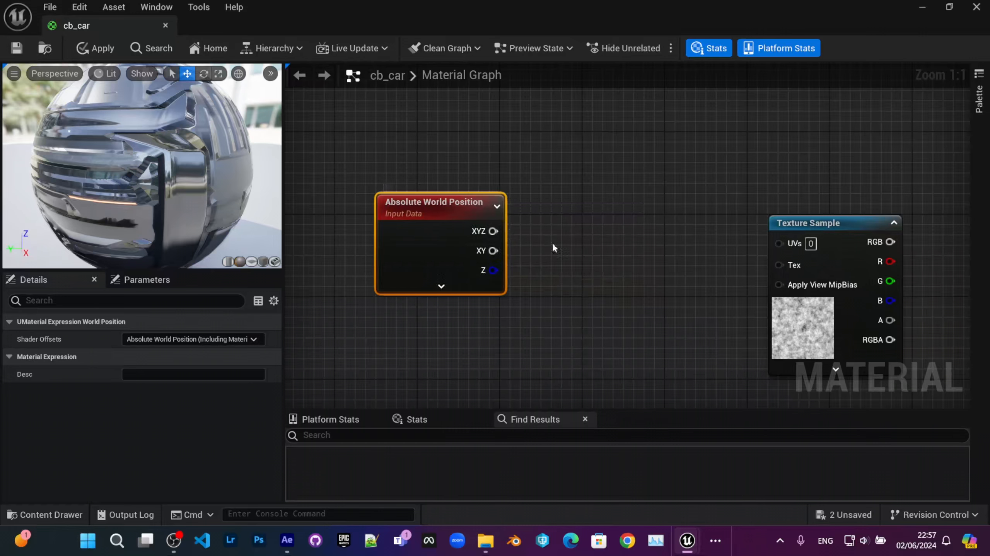
right_click_drag(534, 266, 583, 183)
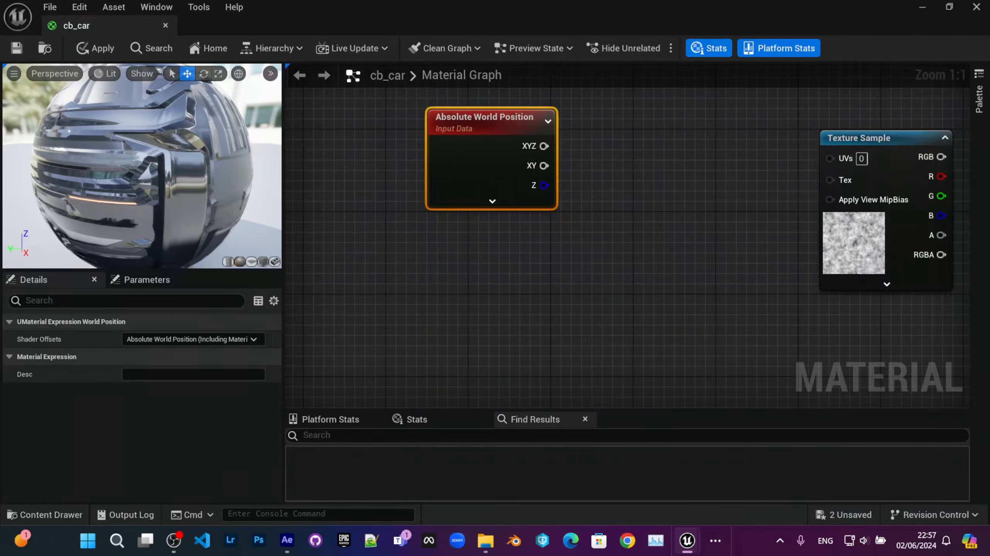
left_click_drag(875, 232, 586, 354)
right_click_drag(555, 213, 524, 272)
scroll(458, 279, "down", 1)
right_click_drag(459, 278, 418, 279)
left_click_drag(389, 232, 380, 214)
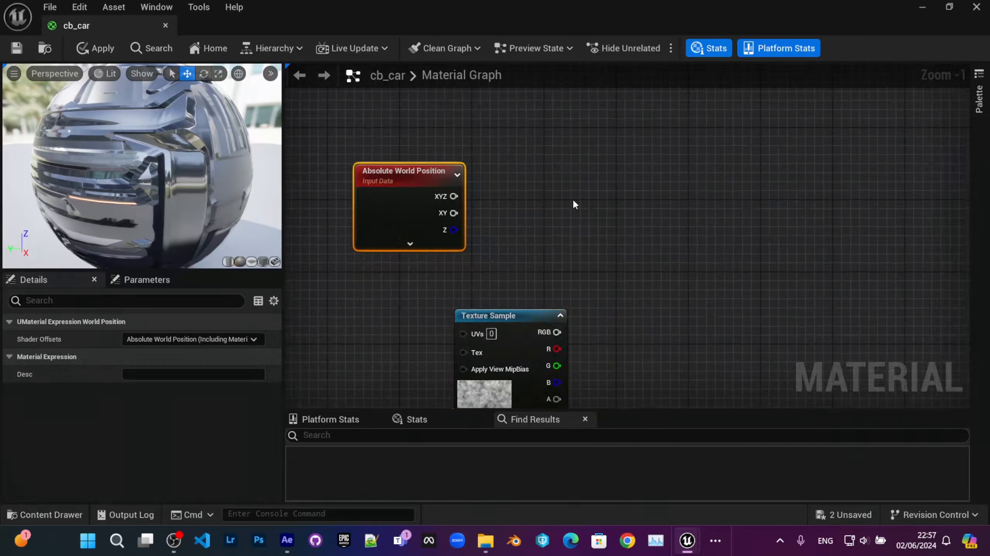
Add a Multiply node to the right of the Absolute World Position node.
right_click(558, 172)
type("mult")
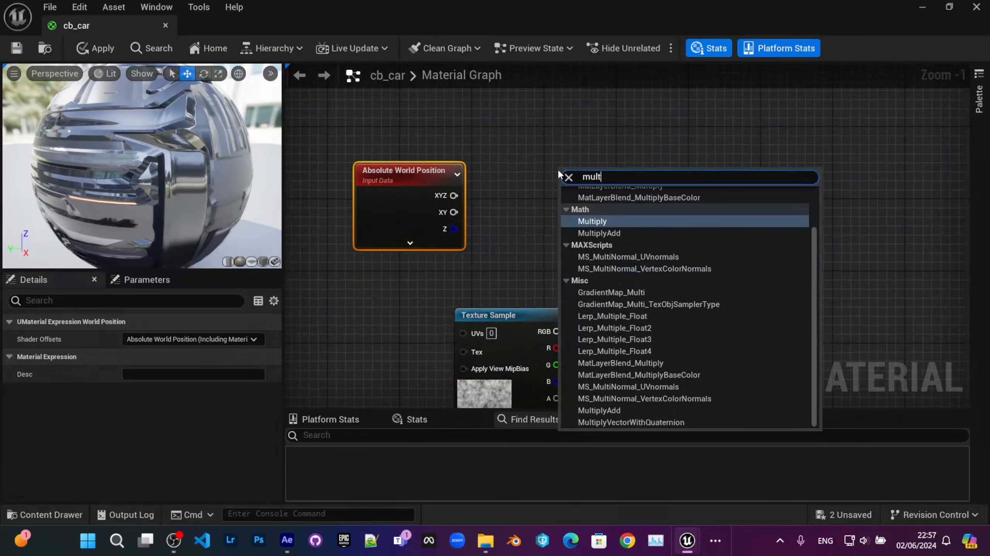
key("Return")
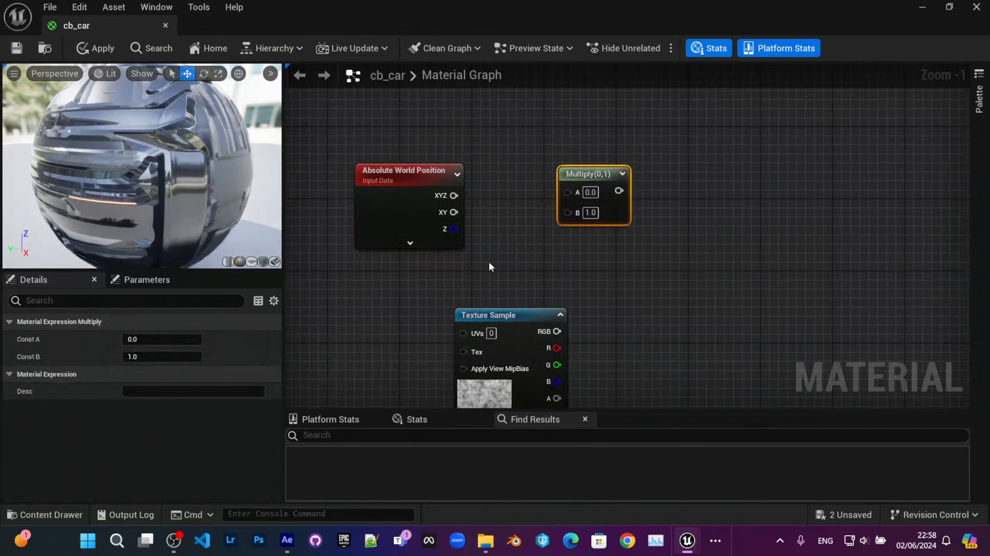
Add a Constant node below the Multiply node and connect the Absolute World Position Z output to Multiply's A input.
right_click(501, 258)
type("consta")
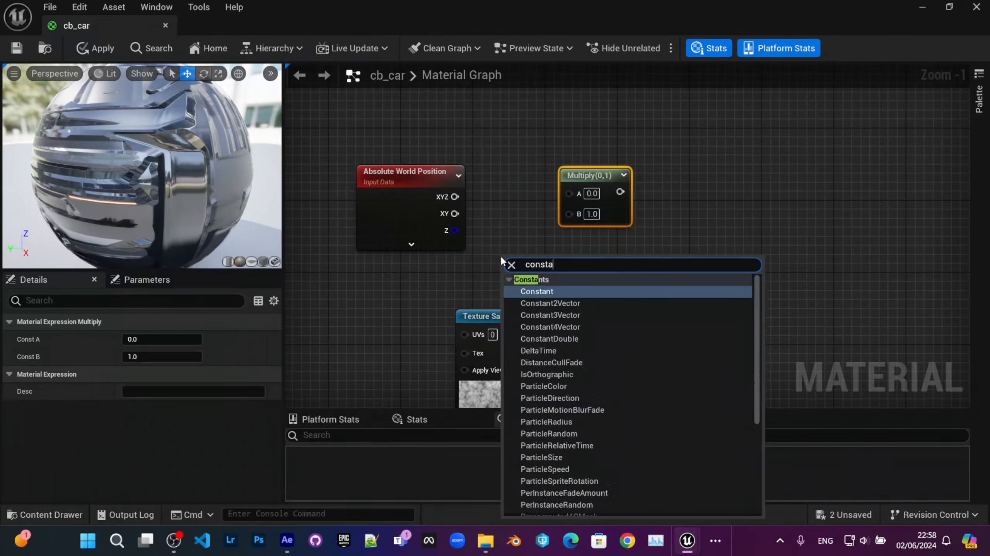
key("Return")
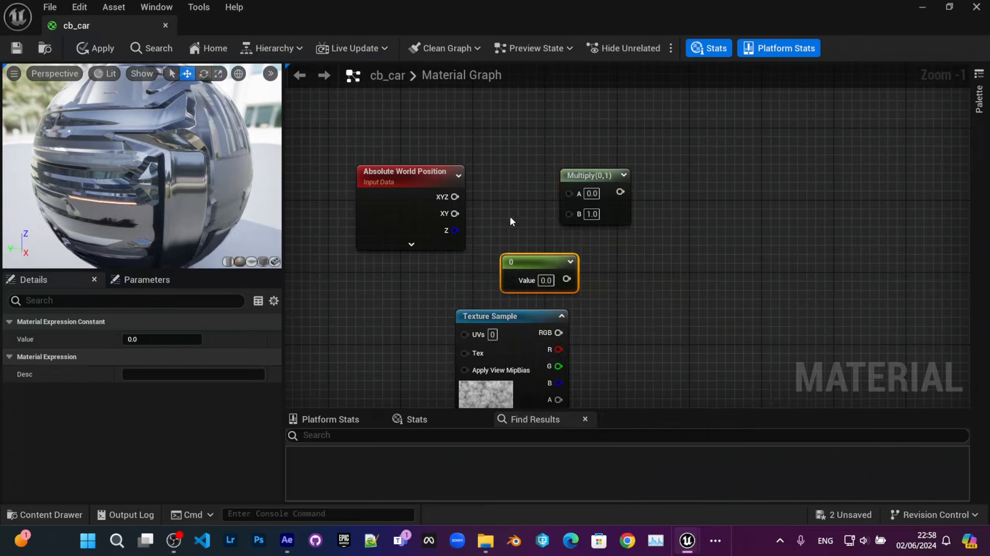
left_click_drag(413, 222, 571, 192)
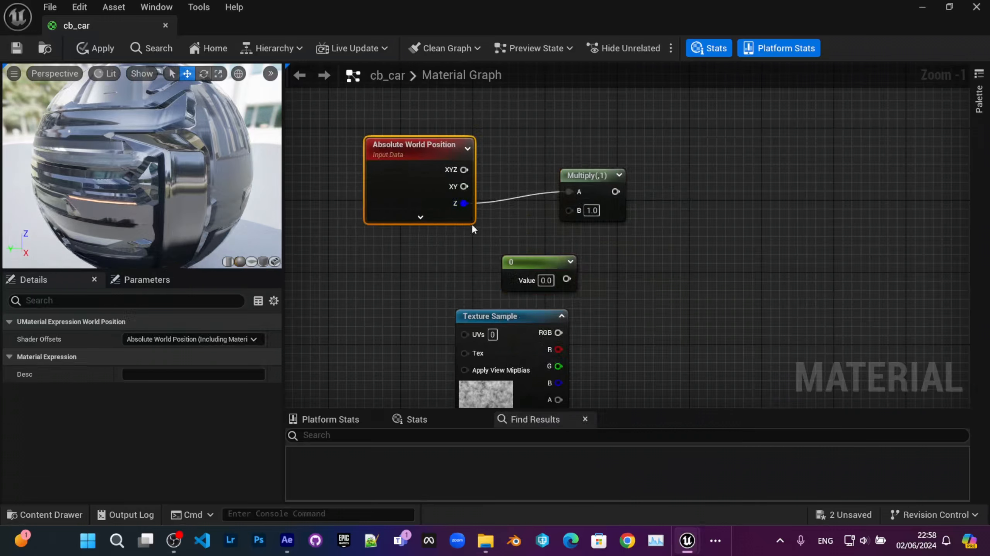
Connect the Constant node's output to Multiply's B input and tighten the layout of the Absolute World Position, Constant and Multiply nodes.
left_click_drag(414, 195, 414, 186)
right_click_drag(562, 224, 545, 264)
left_click_drag(497, 307, 414, 307)
right_click_drag(491, 293, 527, 268)
left_click_drag(502, 295, 590, 224)
left_click_drag(611, 186, 578, 188)
right_click_drag(584, 248, 586, 263)
scroll(585, 264, "up", 1)
right_click_drag(542, 323, 558, 299)
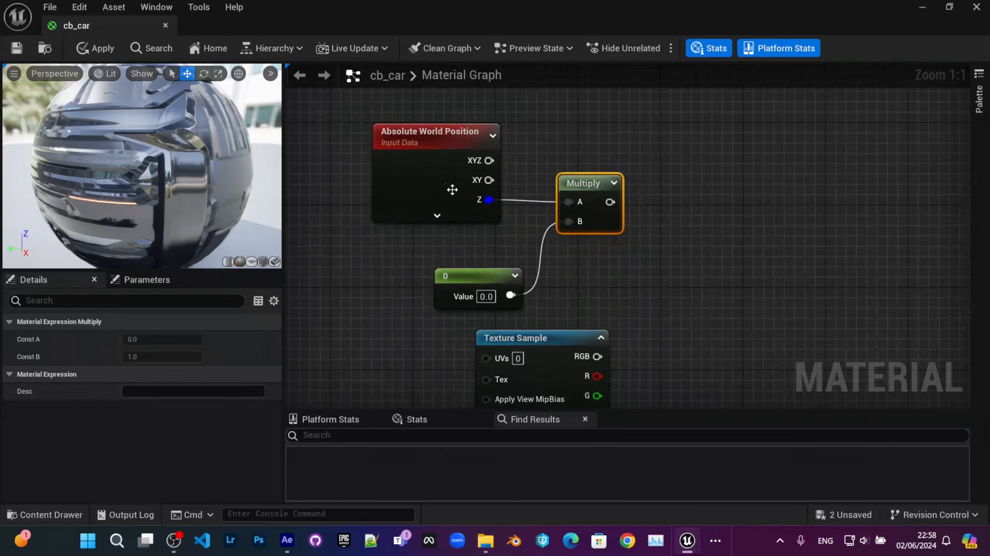
Set the value of the Constant node feeding Multiply to 0.1.
right_click_drag(552, 240, 478, 281)
left_click(412, 338)
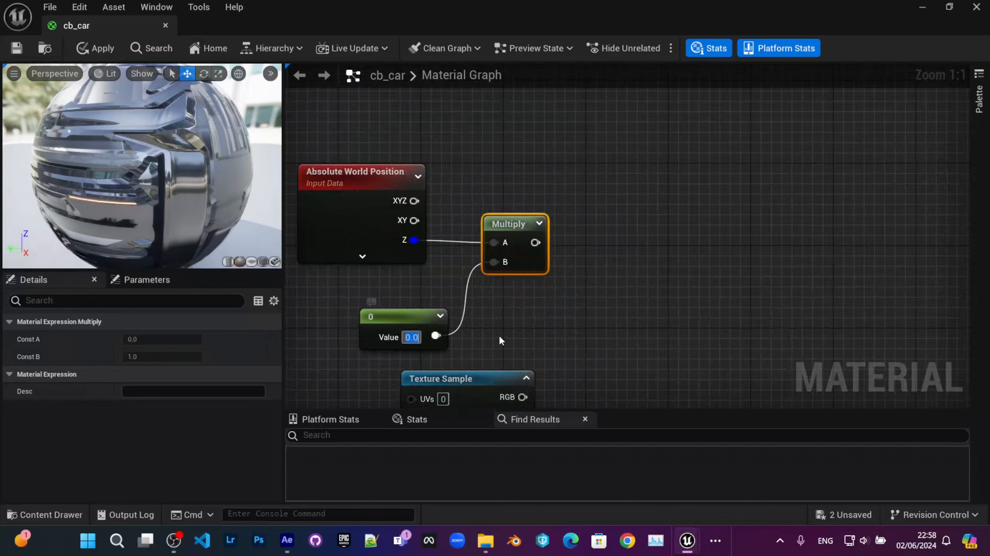
type("0.1")
left_click(353, 232)
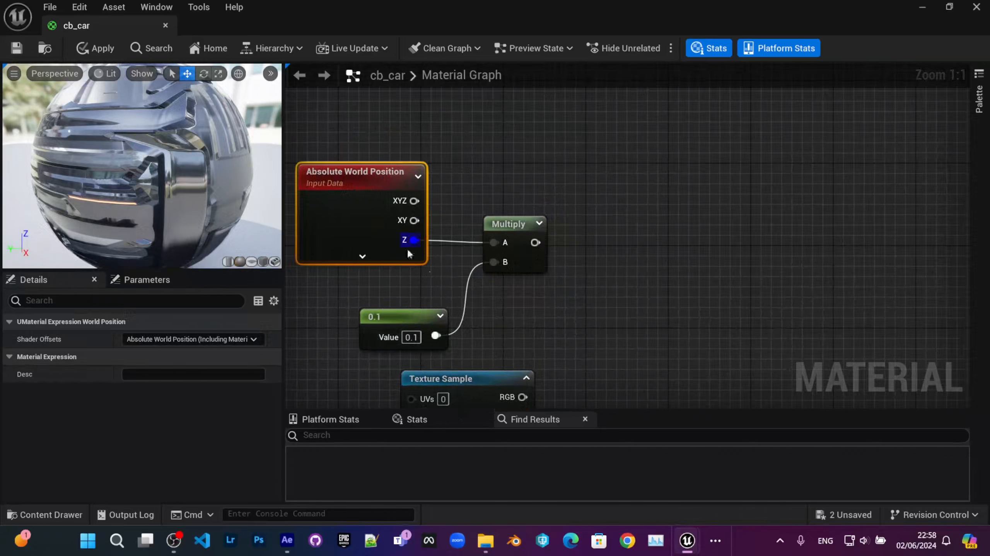
right_click_drag(486, 298, 504, 292)
right_click_drag(439, 220, 444, 248)
right_click_drag(545, 279, 531, 246)
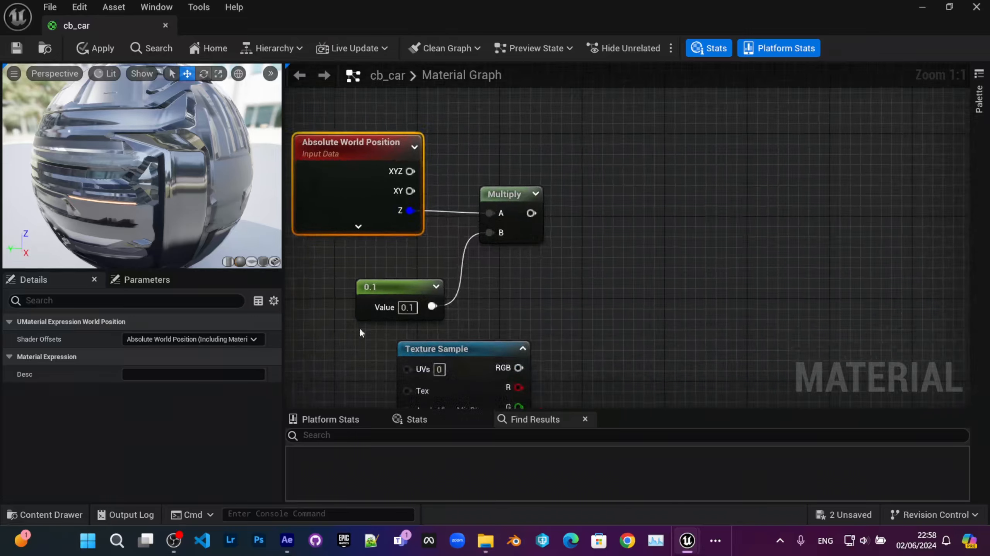
left_click(395, 287)
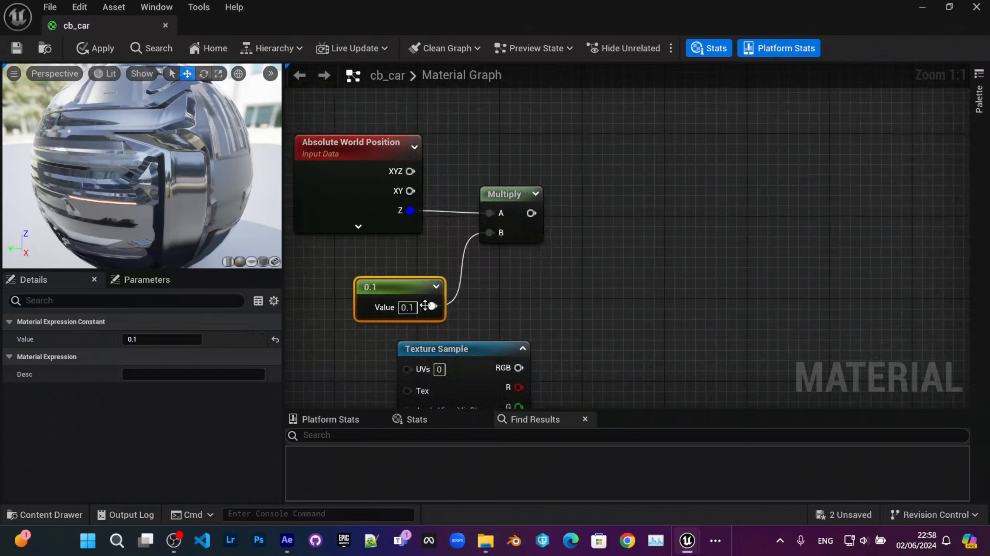
scroll(504, 263, "down", 1)
scroll(465, 306, "down", 1)
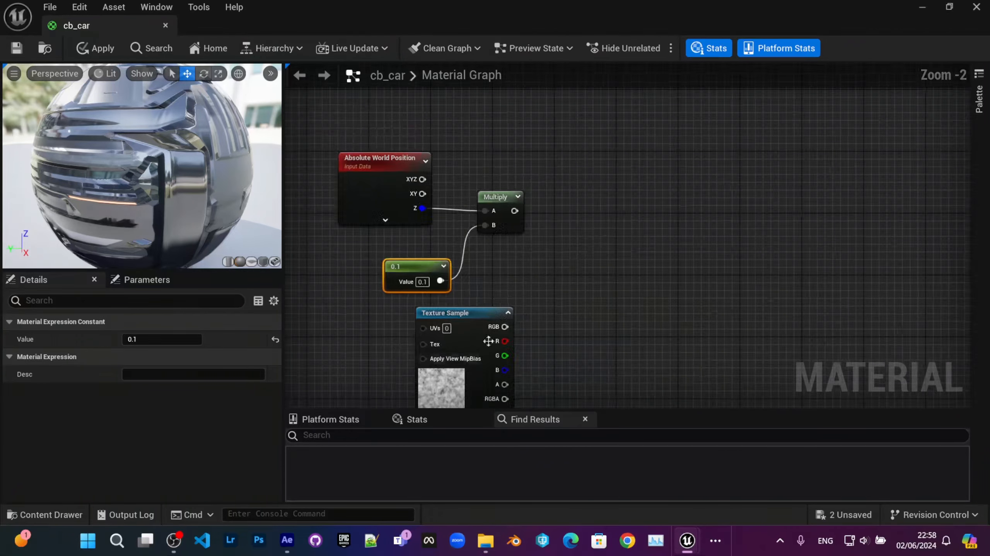
right_click_drag(561, 226, 579, 241)
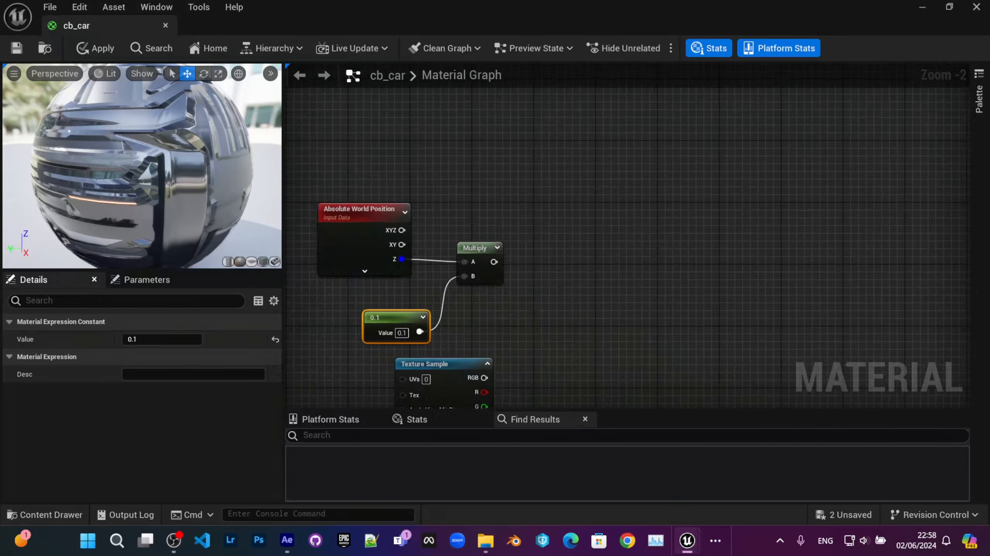
Move the noise texture sample slightly right, below the Multiply node.
right_click_drag(423, 319, 409, 262)
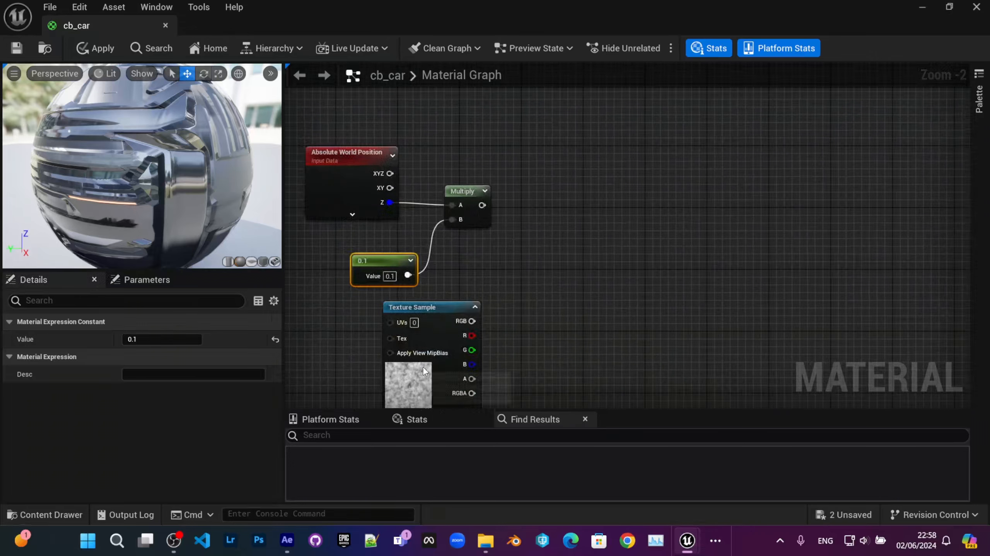
left_click_drag(433, 370, 478, 362)
right_click_drag(517, 251, 439, 284)
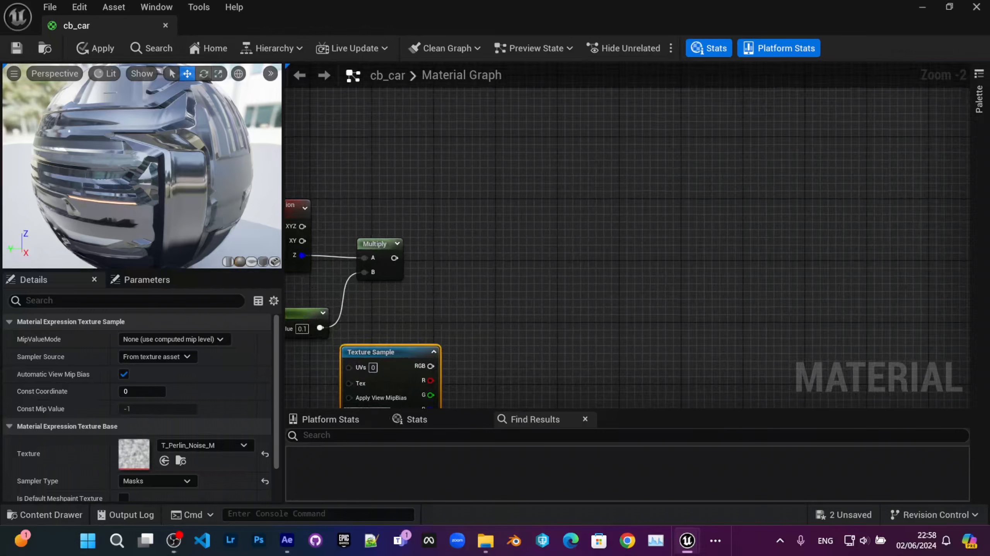
Place an Add node to the right of Multiply, feeding Multiply's output into A and the noise texture's RGB into B.
right_click(519, 249)
type("add")
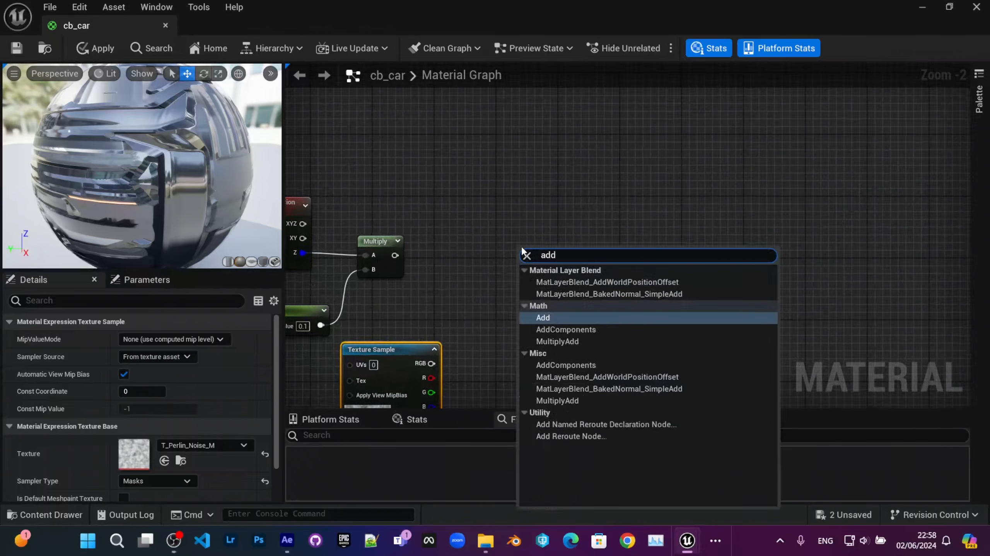
key("Return")
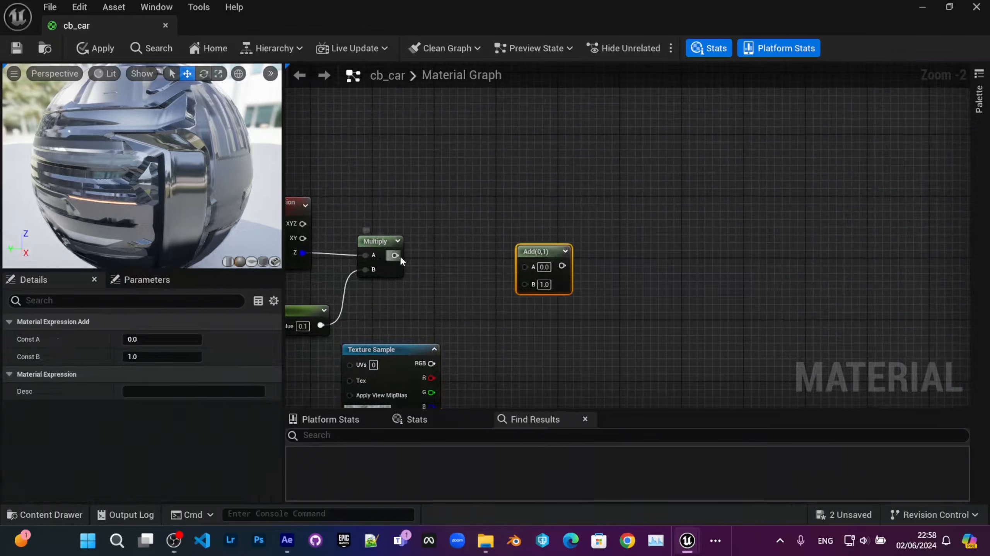
left_click_drag(394, 255, 525, 267)
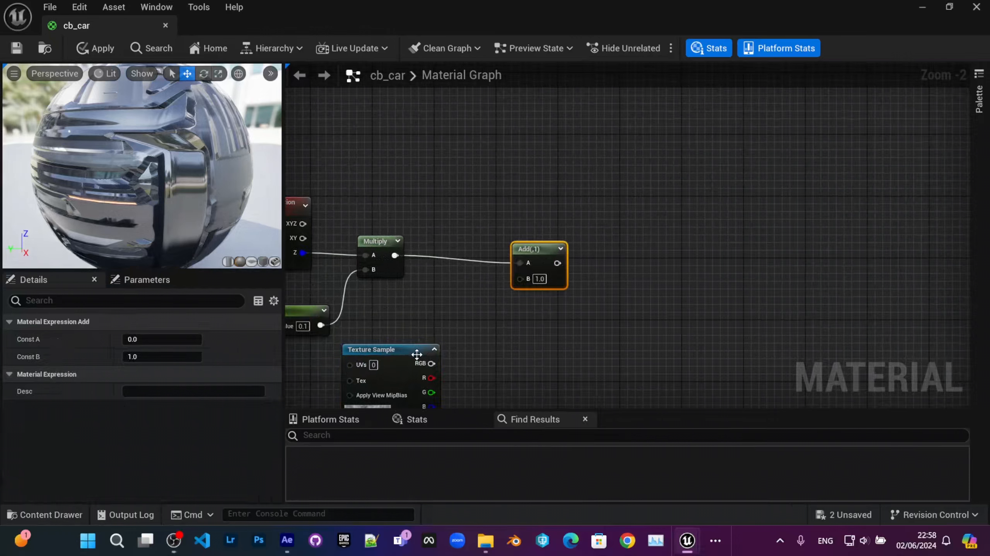
left_click_drag(431, 364, 520, 278)
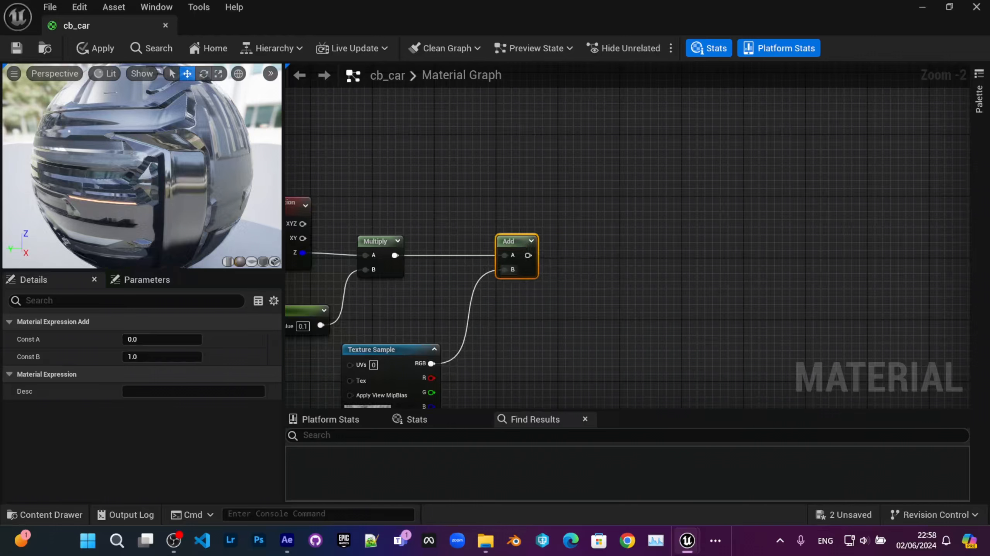
Create a Constant node to the right of the Add node and convert it to a parameter named Offset.
right_click_drag(632, 228, 614, 249)
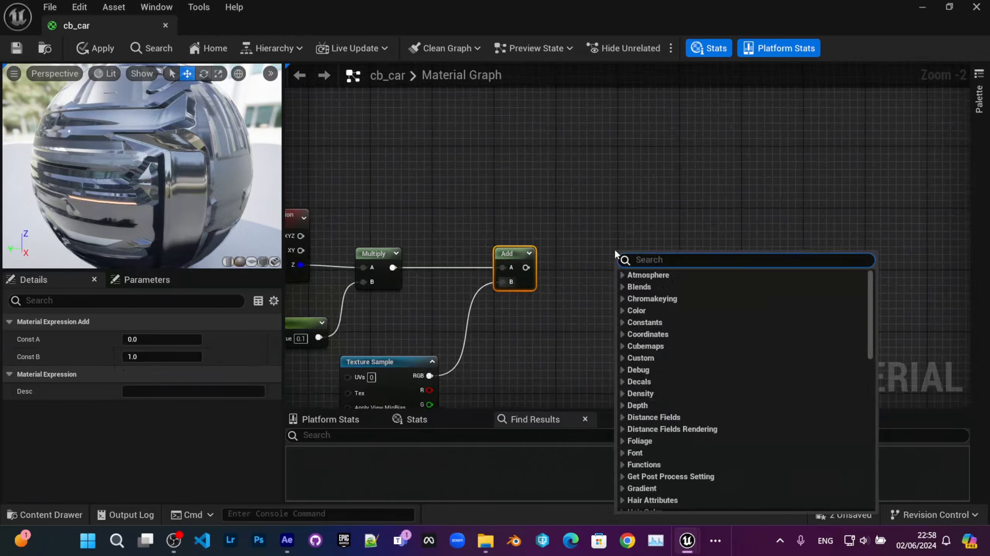
type("constant")
key("Return")
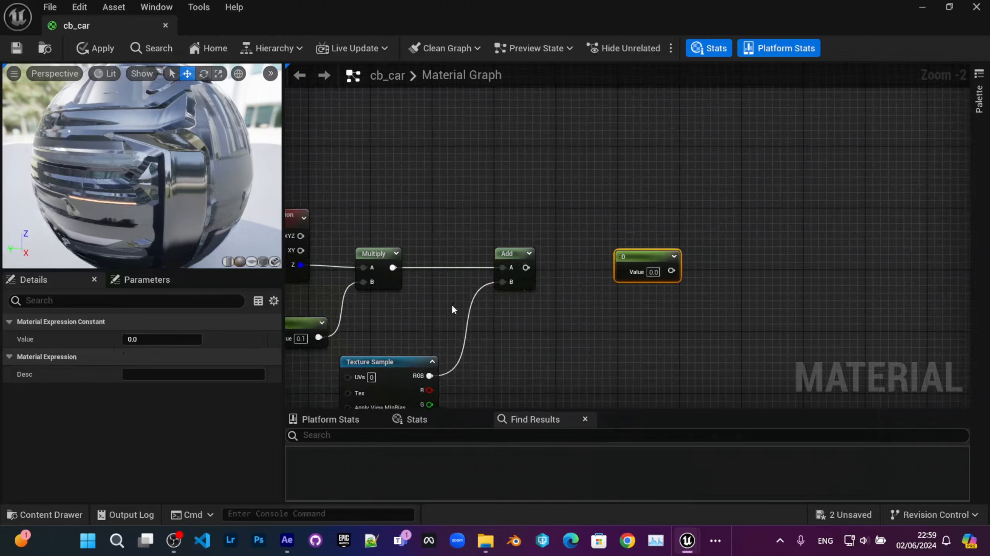
right_click(658, 272)
left_click(668, 252)
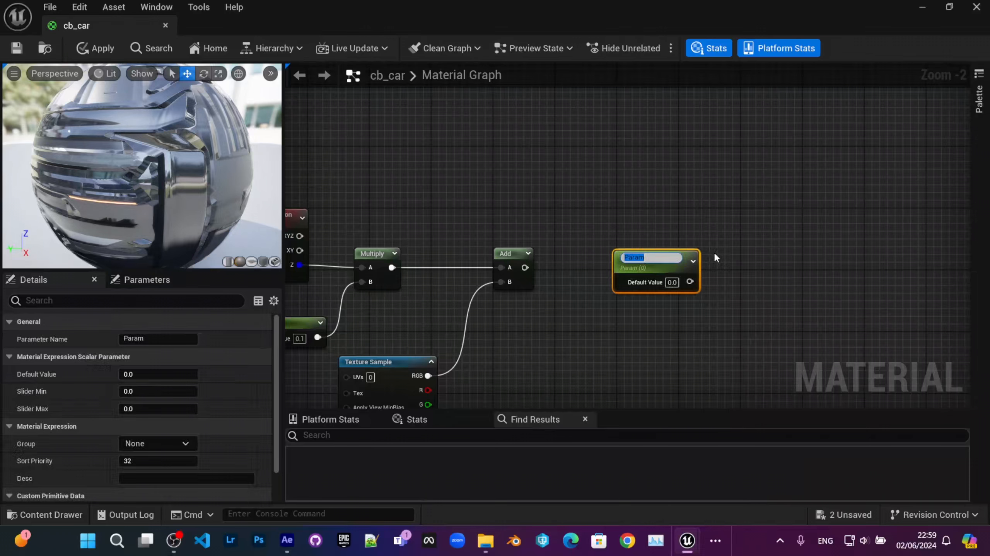
type("Offset")
key("Return")
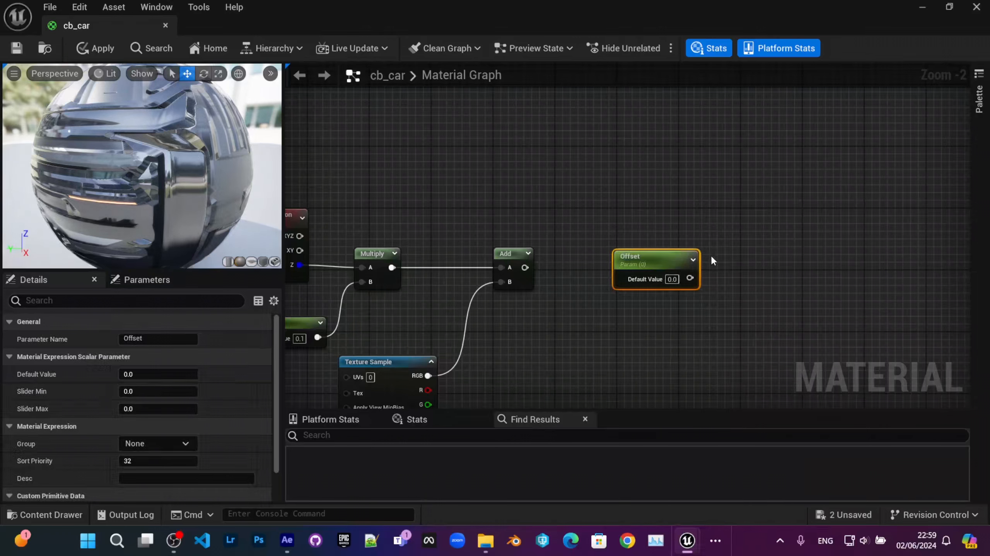
Move the Offset parameter down and left so it sits just below and to the right of the Add node.
left_click_drag(615, 270, 581, 338)
right_click_drag(588, 292, 553, 237)
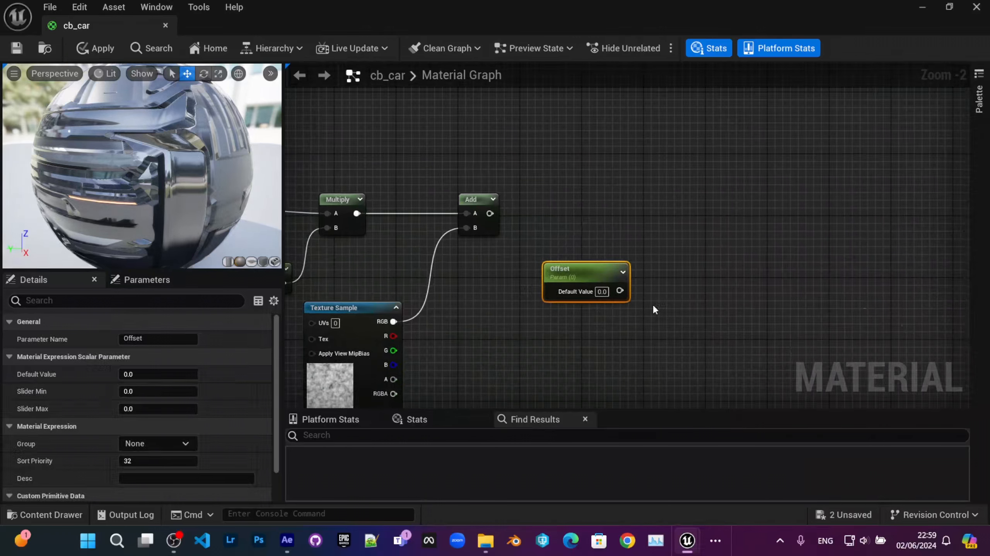
left_click_drag(594, 274, 563, 298)
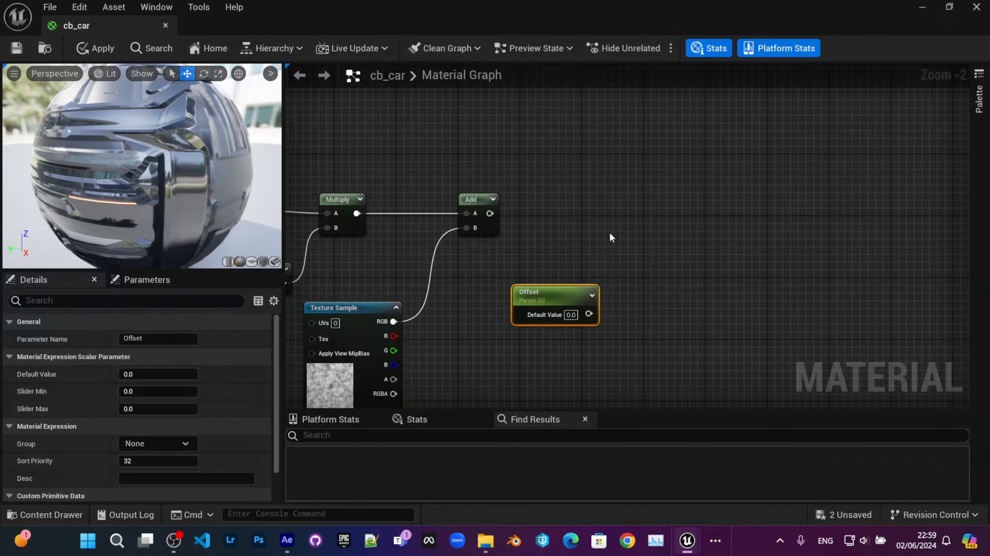
Add a Subtract node to the right of the Add node, above the Offset parameter.
right_click_drag(610, 236, 638, 245)
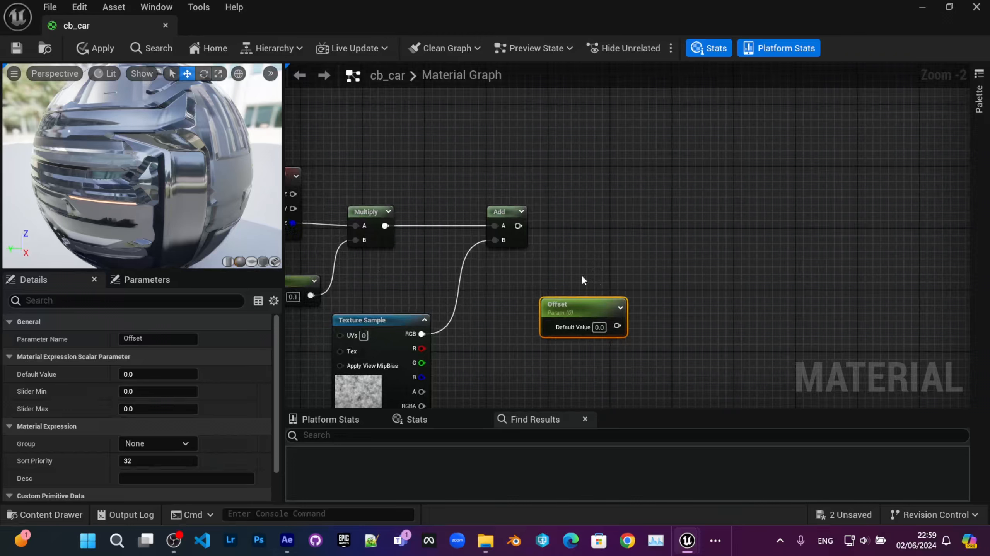
right_click_drag(581, 276, 557, 331)
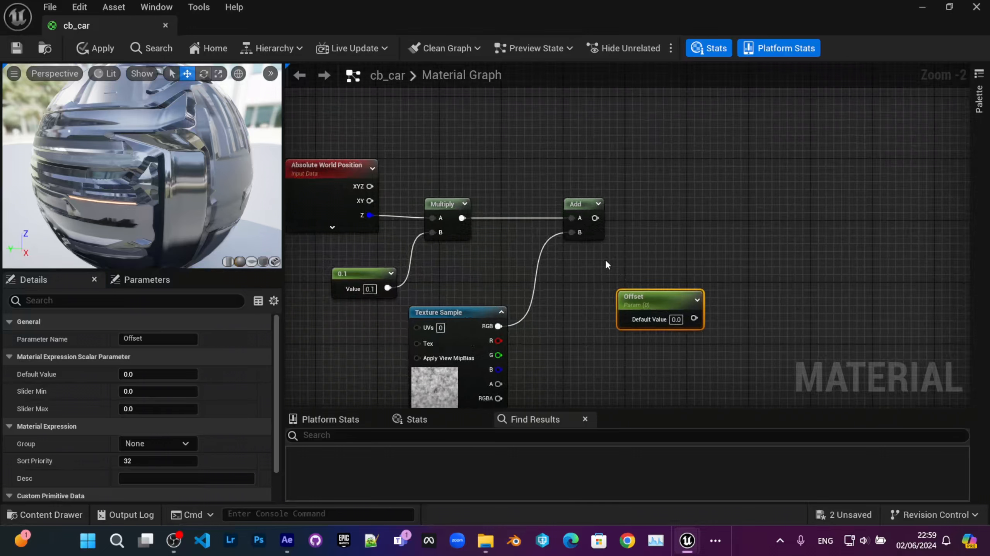
right_click_drag(494, 257, 473, 246)
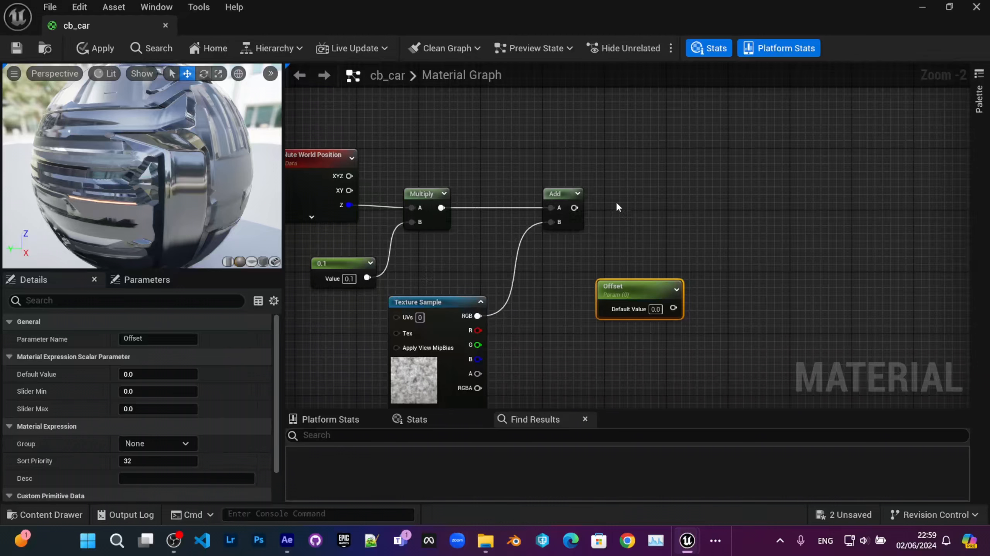
right_click(669, 226)
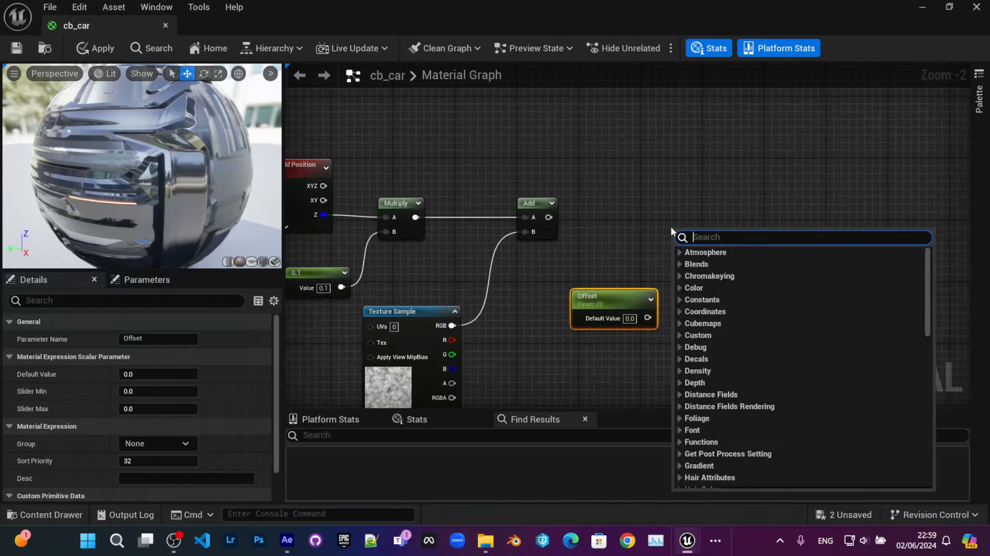
type("sub")
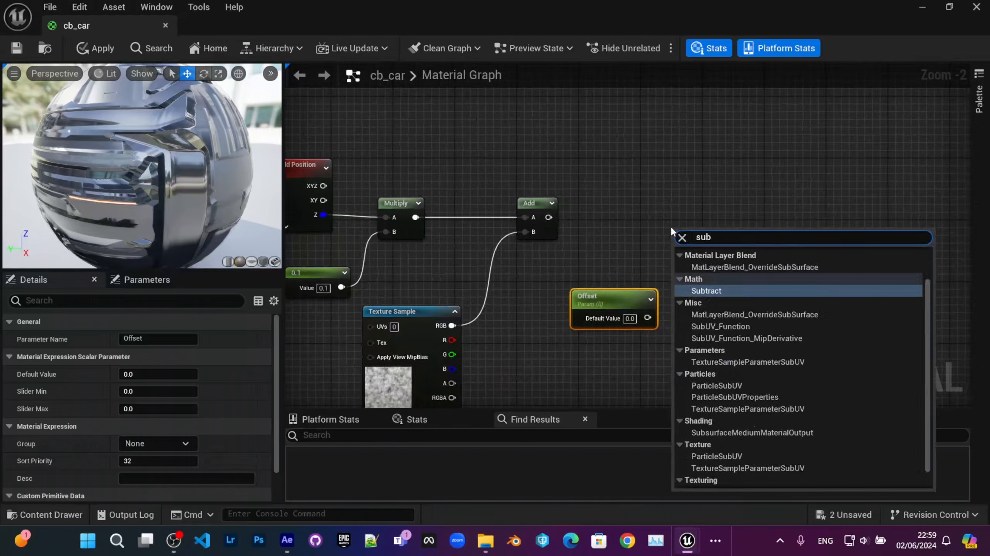
key("Return")
left_click_drag(705, 241, 706, 221)
Connect the Add output to Subtract's A input and the Offset parameter to its B input.
right_click_drag(468, 217, 535, 187)
right_click_drag(660, 237, 551, 277)
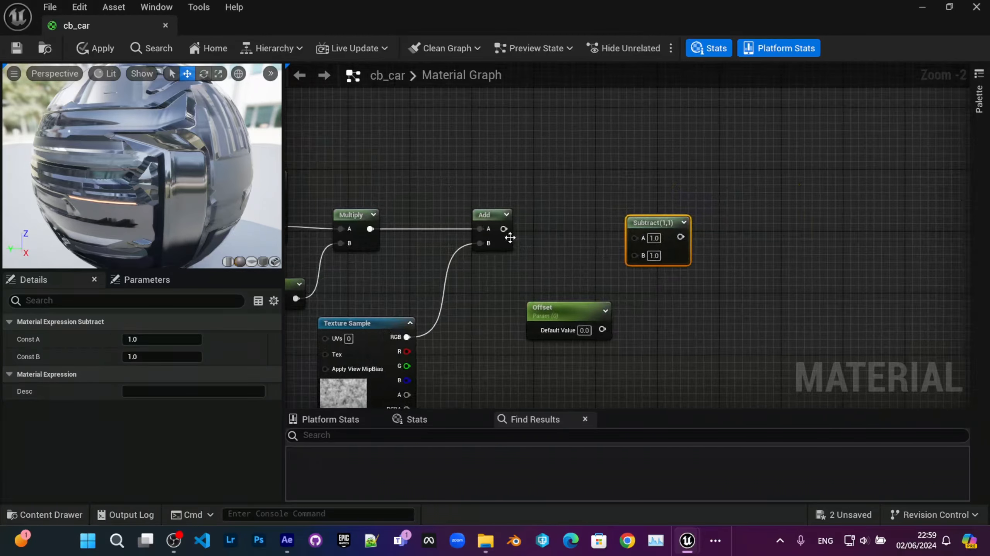
right_click_drag(502, 231, 545, 227)
right_click_drag(411, 236, 537, 201)
right_click_drag(633, 248, 485, 289)
left_click_drag(525, 231, 681, 229)
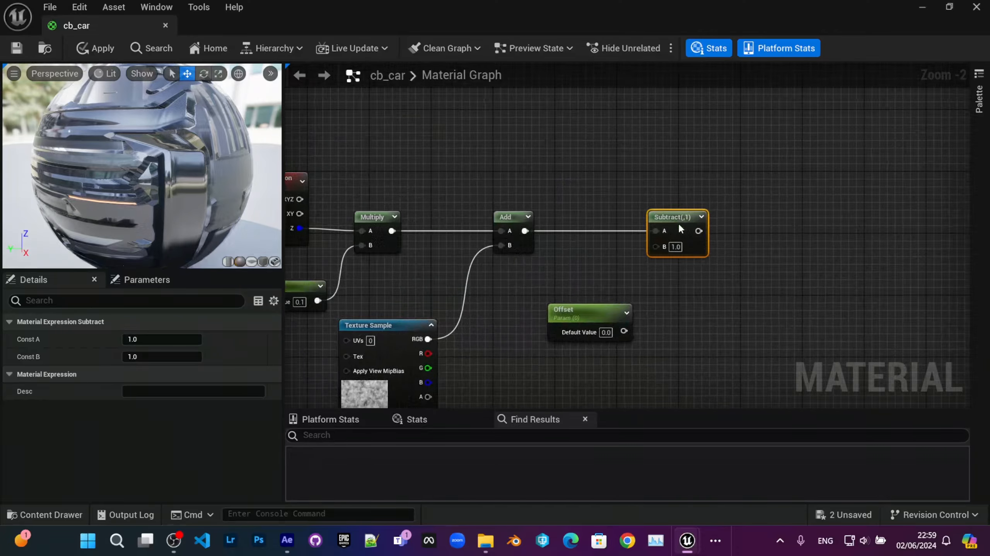
left_click_drag(624, 331, 616, 294)
Select all the dissolve nodes and move them together closer to the car's texture samples.
right_click_drag(615, 295, 639, 214)
scroll(639, 214, "down", 2)
left_click_drag(639, 360, 348, 184)
right_click_drag(709, 241, 577, 242)
left_click_drag(494, 199, 793, 167)
Connect the Subtract output to the Opacity Mask input of the cb_car material node.
right_click_drag(793, 167, 455, 308)
scroll(490, 281, "up", 3)
left_click_drag(448, 305, 891, 98)
right_click_drag(427, 262, 705, 150)
scroll(365, 287, "down", 2)
right_click_drag(365, 287, 567, 252)
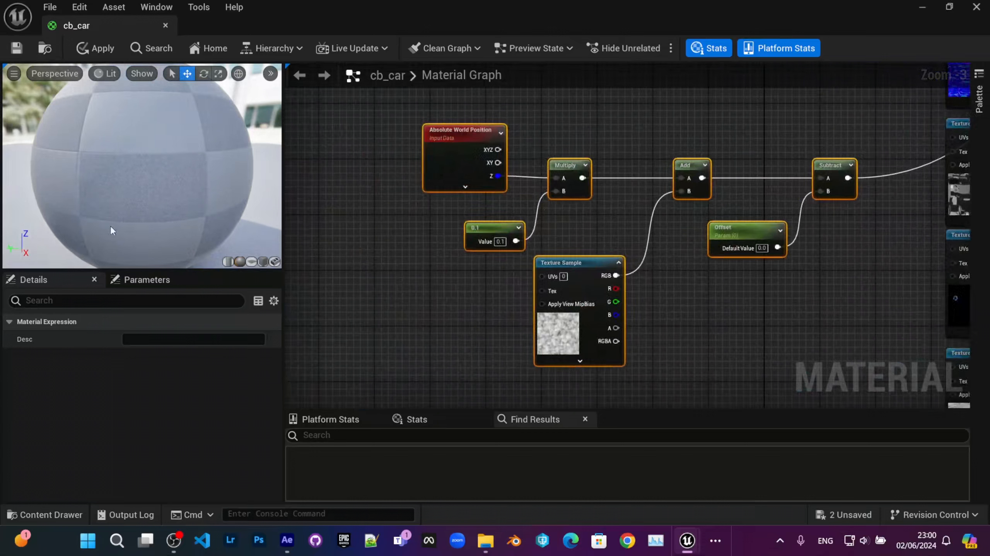
Inspect the dissolve edge on the preview sphere and save the cb_car material.
left_click_drag(161, 201, 183, 175)
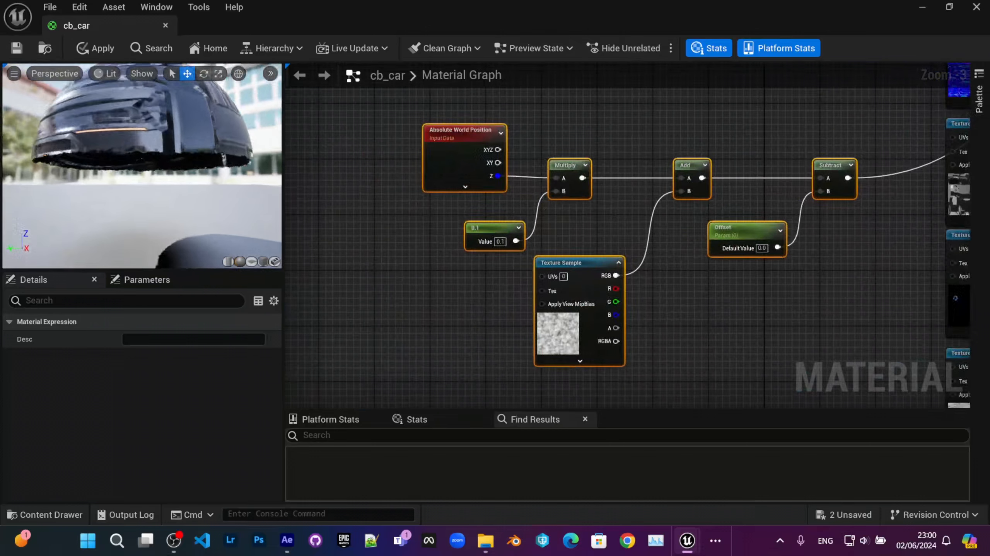
left_click_drag(66, 199, 88, 214)
scroll(55, 204, "up", 3)
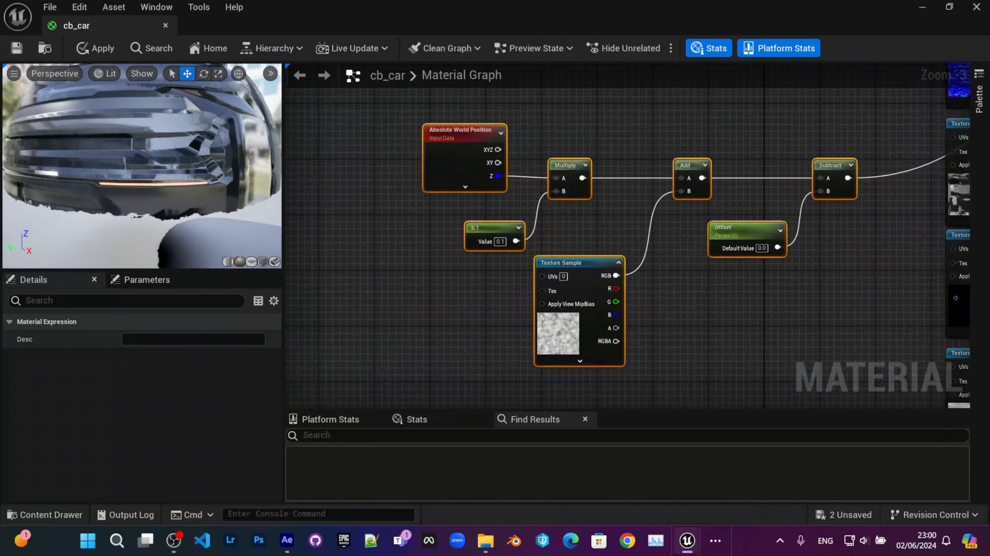
scroll(88, 214, "down", 3)
left_click(16, 48)
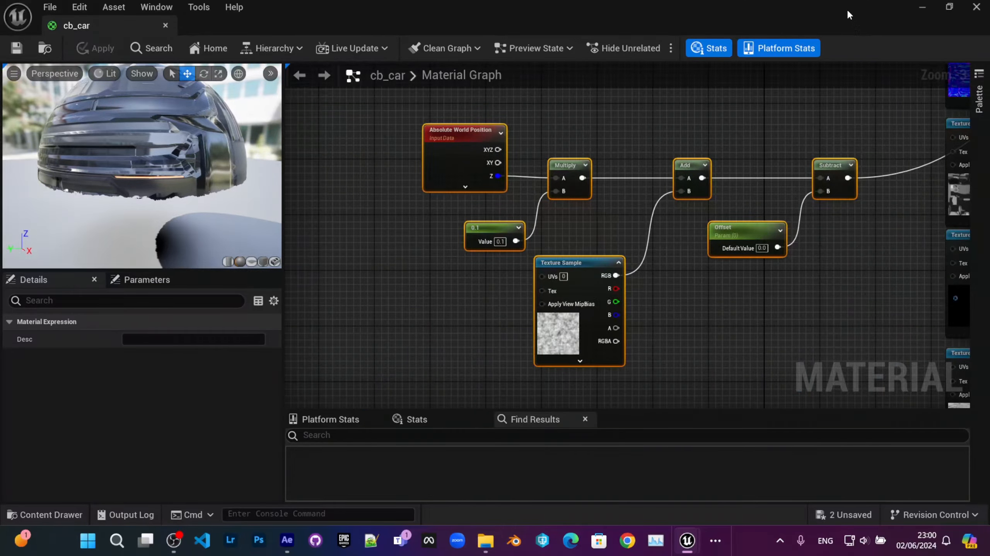
Return to the level editor and create a material instance of cb_car in the Car folder, keeping the suggested name.
left_click_drag(847, 11, 819, 26)
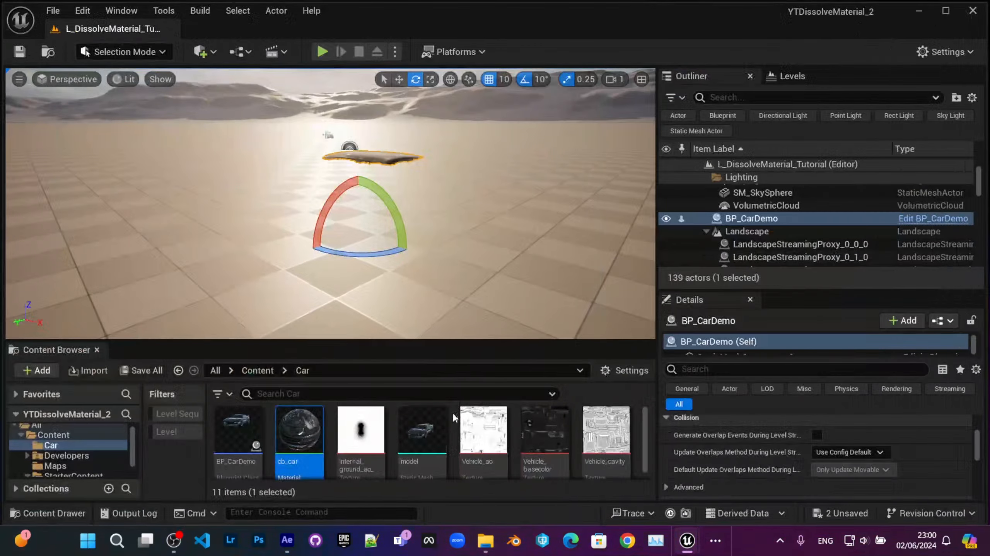
right_click(306, 429)
left_click(394, 121)
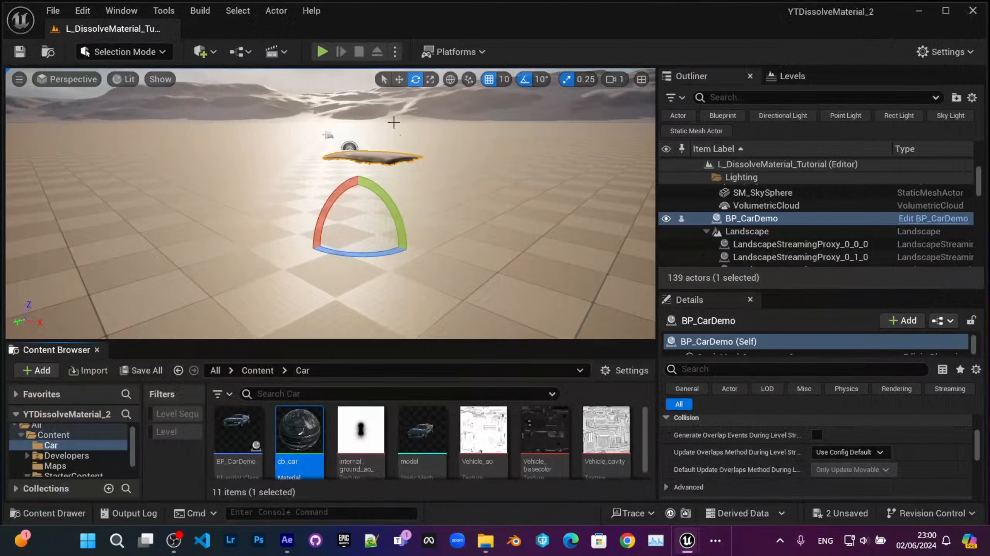
key("Return")
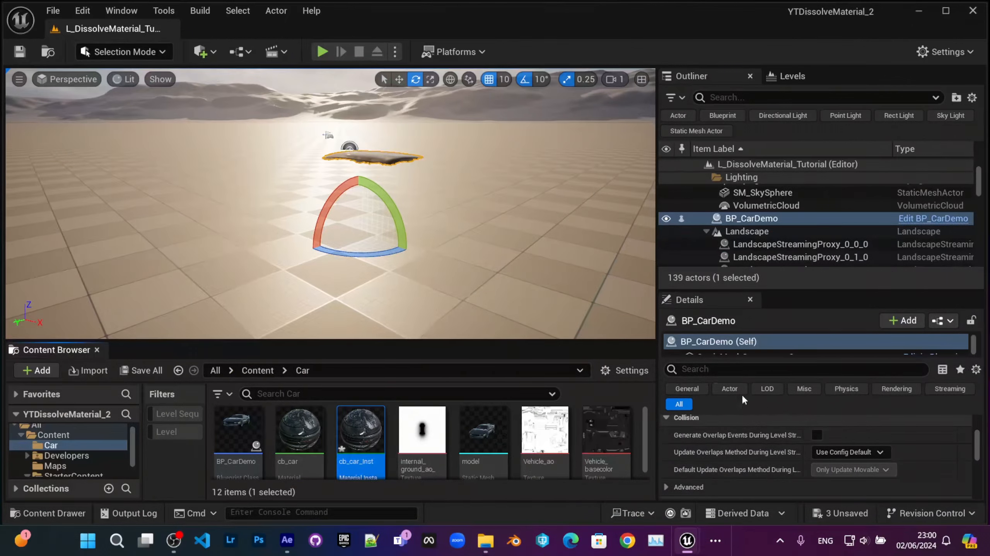
Select BP_CarDemo's static mesh component, enlarge its details area and assign cb_car_Inst to material Element 0.
left_click_drag(721, 359, 722, 397)
left_click(746, 357)
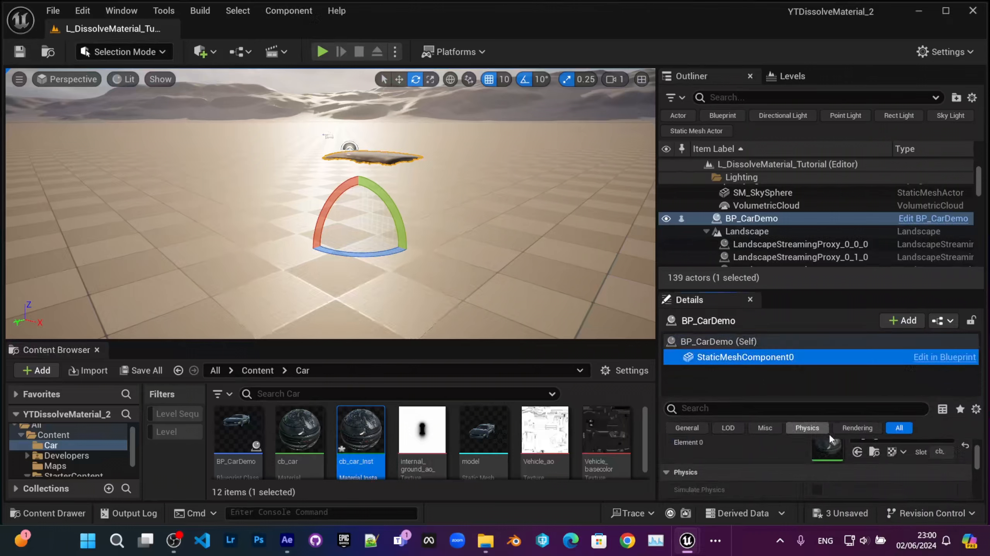
left_click_drag(764, 290, 765, 229)
scroll(879, 455, "up", 2)
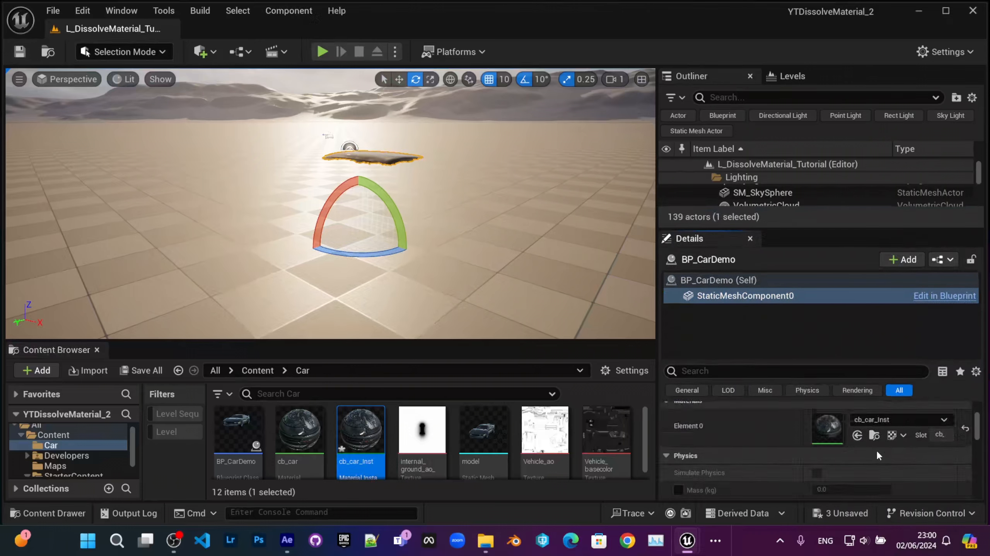
Open the cb_car_Inst material instance, reveal its global scalar parameters and enable the Offset override, keeping the car in view.
left_click_drag(360, 428, 884, 452)
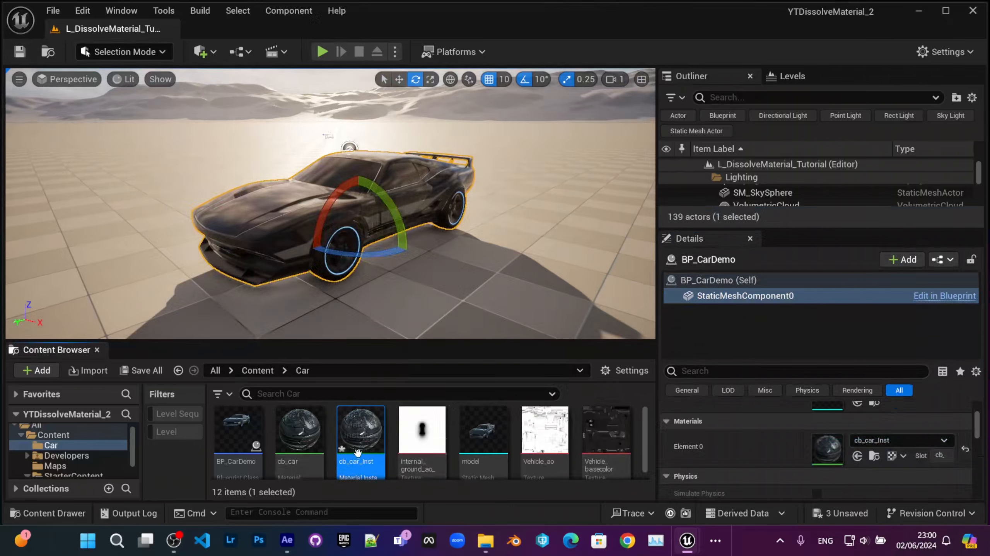
double_click(361, 431)
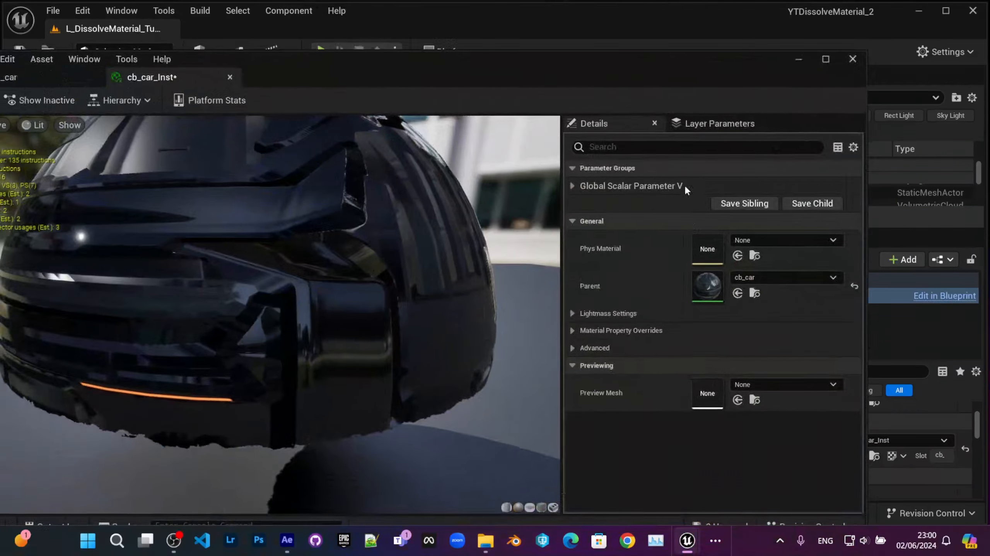
left_click(572, 185)
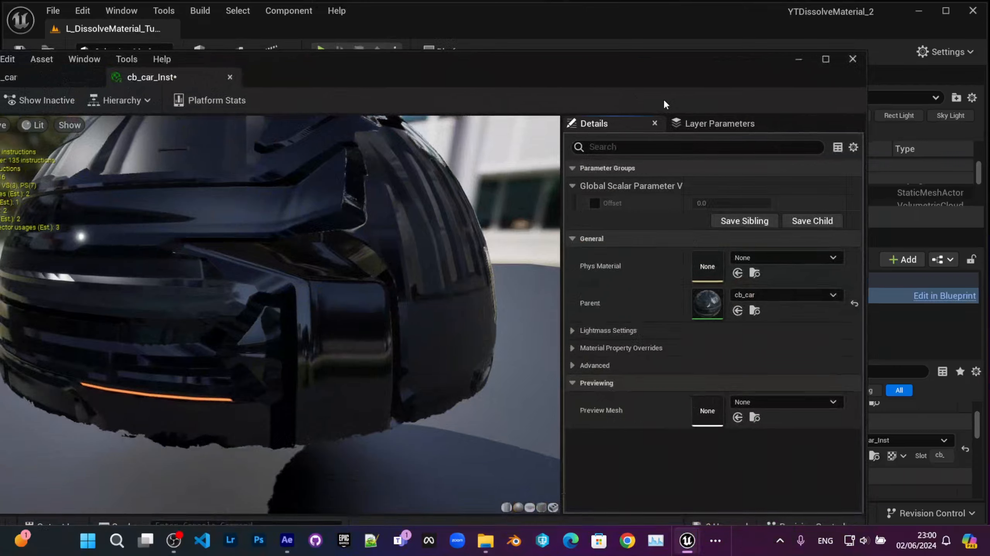
left_click_drag(611, 71, 559, 252)
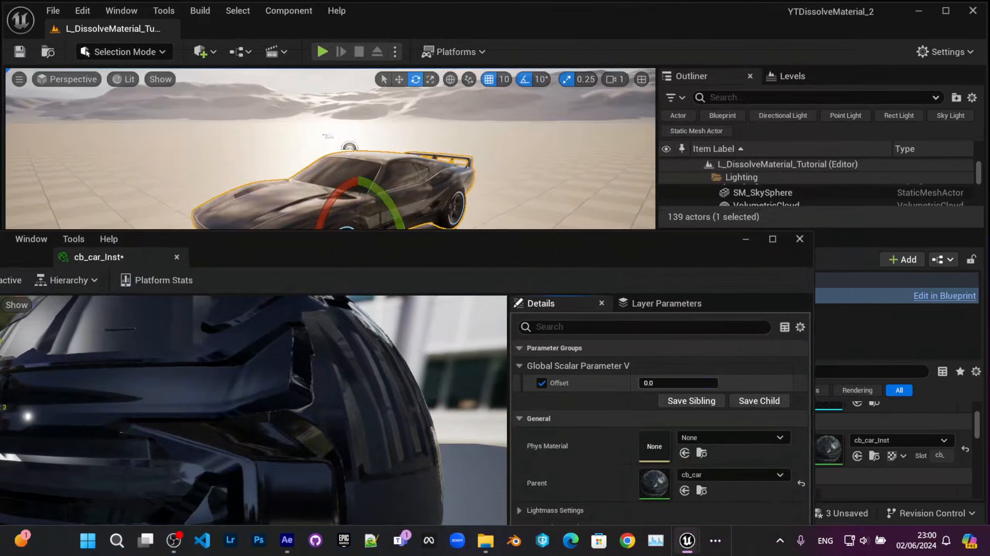
Adjust cb_car_Inst's Offset to about 5.25 while watching the car dissolve in the level.
left_click_drag(670, 384, 707, 383)
left_click_drag(514, 256, 557, 304)
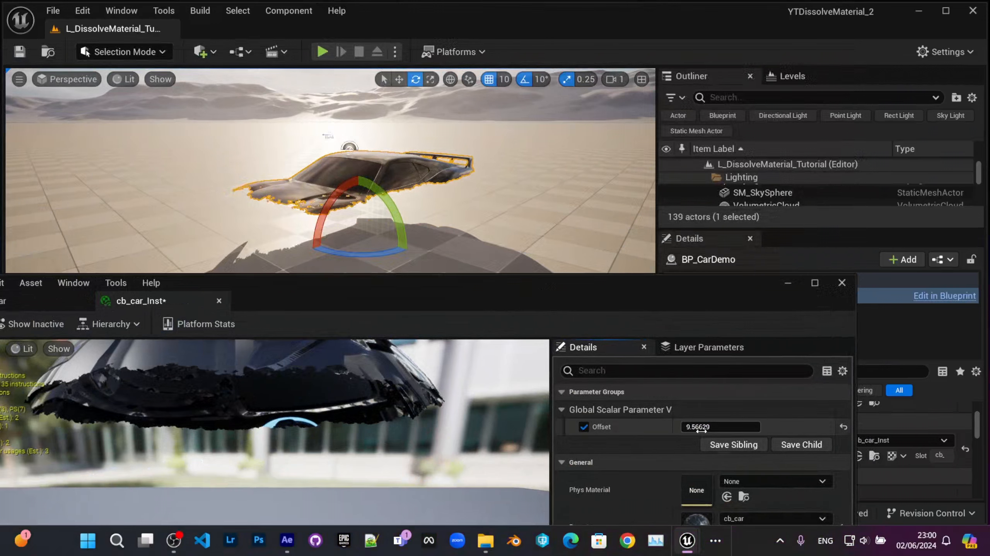
left_click_drag(602, 280, 729, 255)
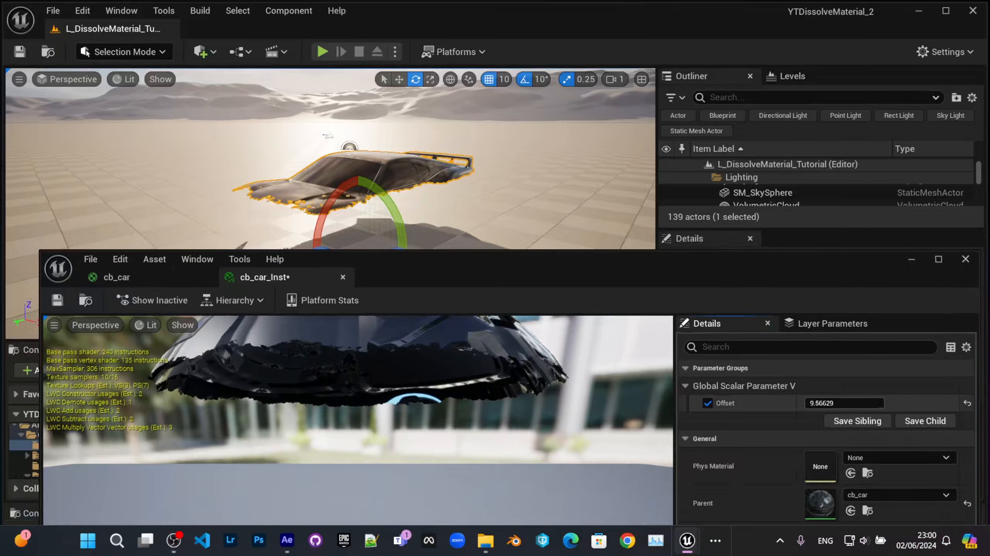
mouse_move(844, 403)
left_mouse_down()
mouse_move(816, 403)
mouse_move(830, 403)
left_mouse_up()
left_click_drag(680, 281, 652, 354)
scroll(409, 210, "up", 2)
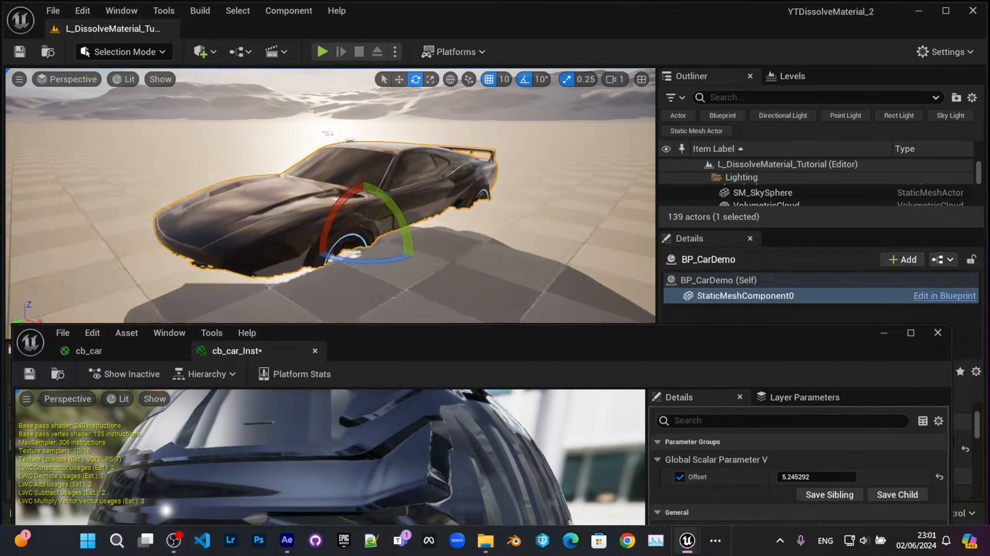
right_click_drag(409, 211, 448, 198)
Try cb_car with Two Sided turned off, apply the change and inspect the dissolved car from low angles.
left_click_drag(589, 360, 569, 95)
left_click(206, 83)
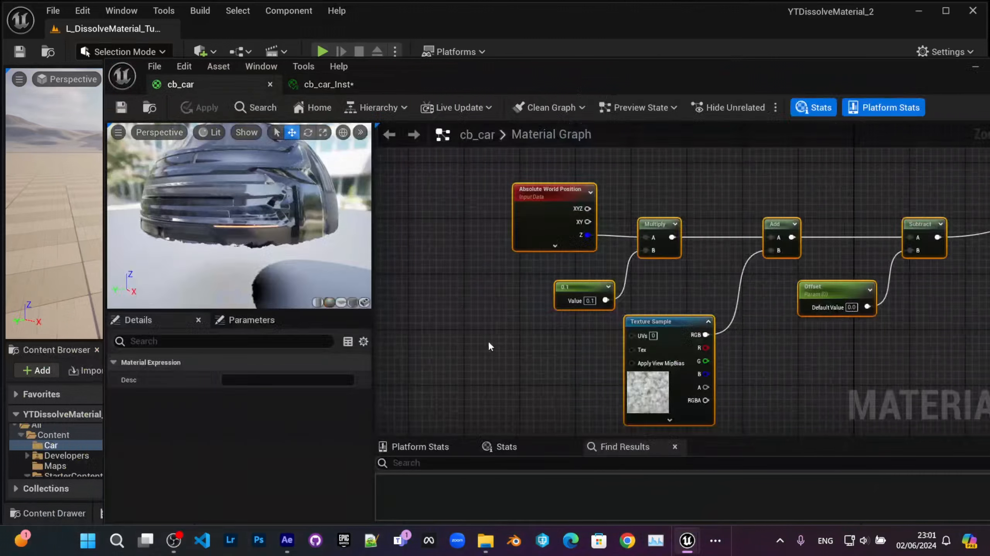
right_click_drag(764, 278, 413, 318)
right_click_drag(935, 219, 733, 264)
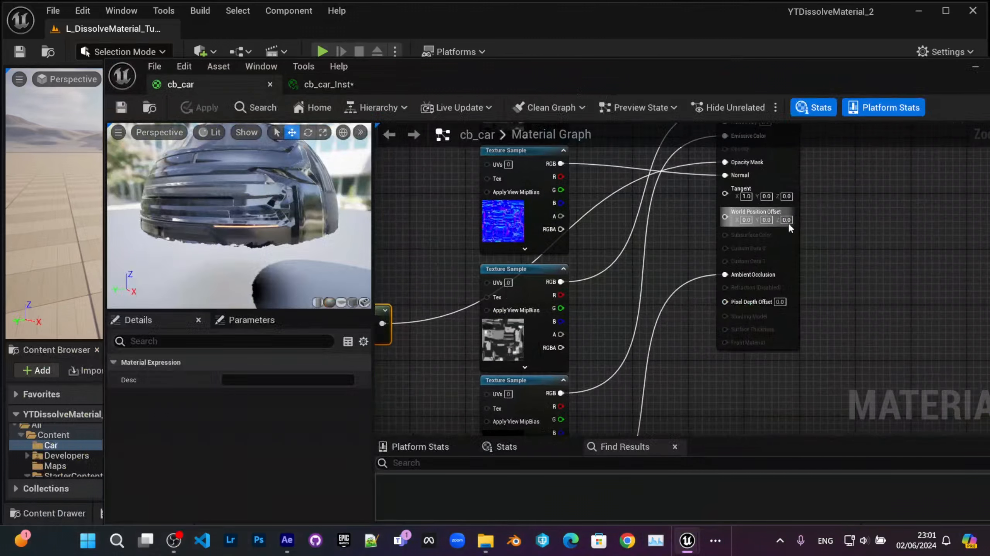
left_click(763, 277)
scroll(259, 447, "down", 1)
left_click(234, 408)
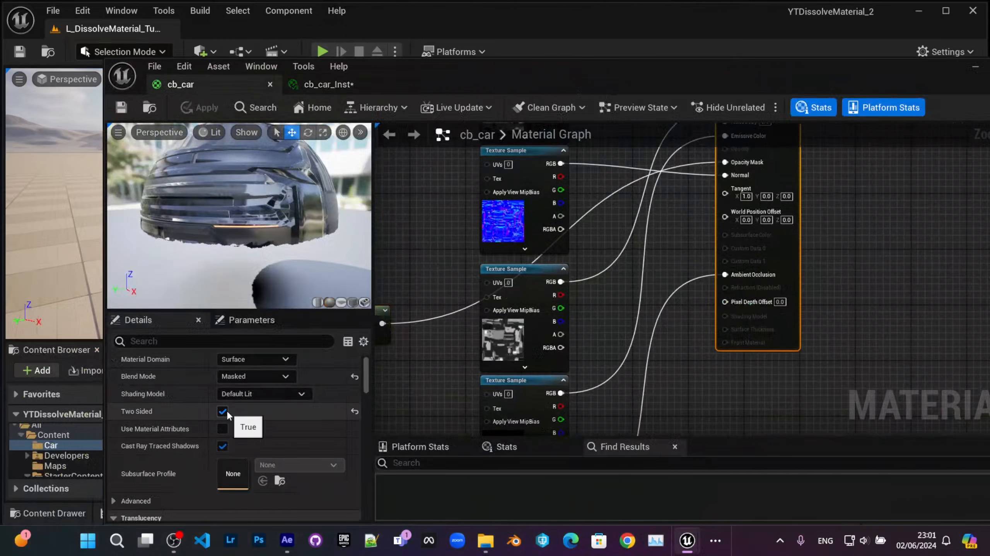
left_click(222, 412)
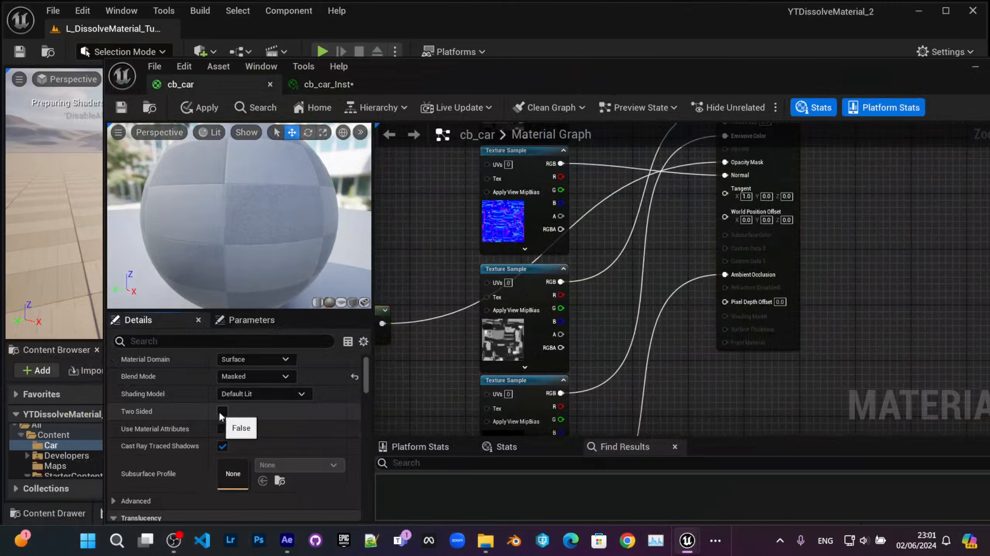
left_click_drag(648, 60, 666, 349)
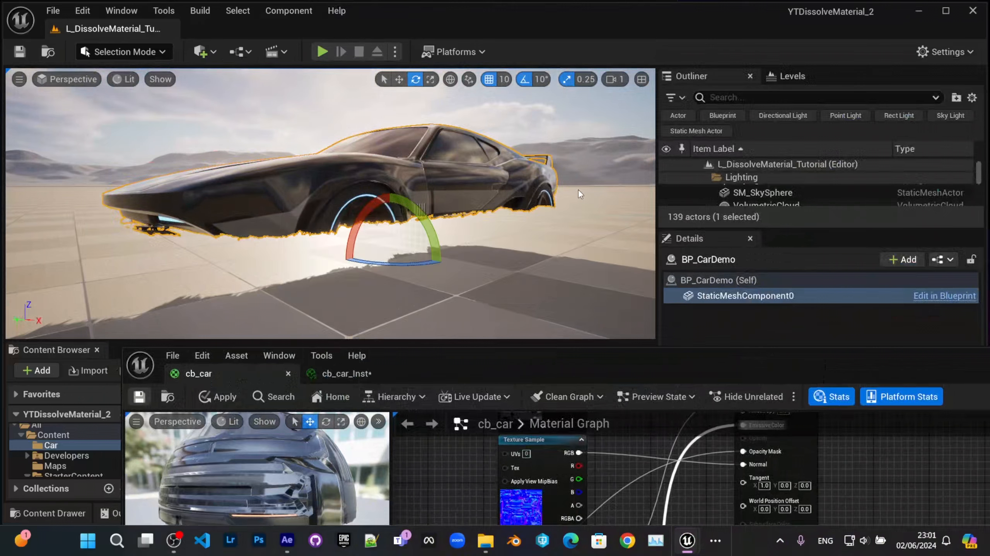
left_click_drag(579, 190, 579, 160, "alt")
left_click_drag(490, 226, 512, 227, "alt")
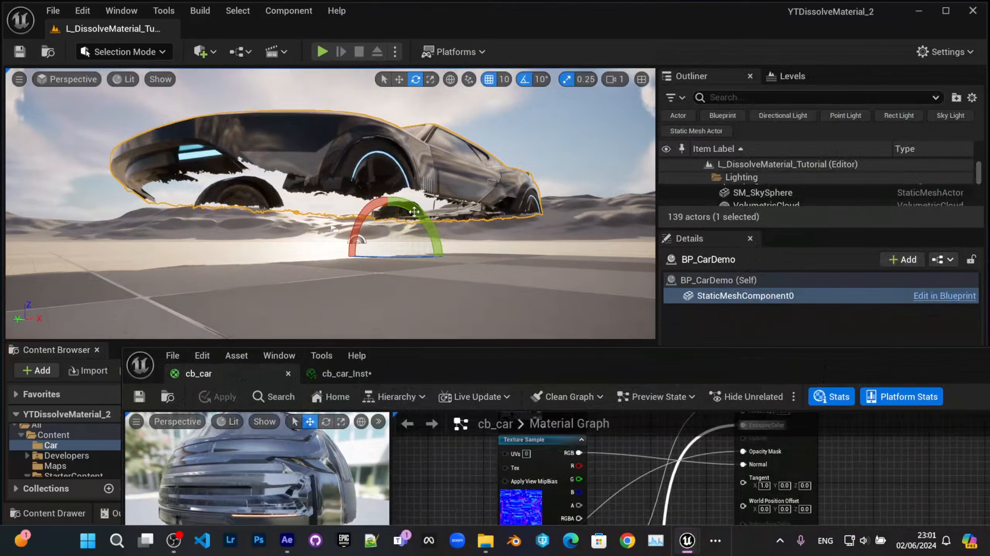
left_click_drag(415, 211, 467, 195, "alt")
Turn Two Sided back on for the cb_car material, save it and inspect the car in the level.
left_click_drag(501, 366, 513, 116)
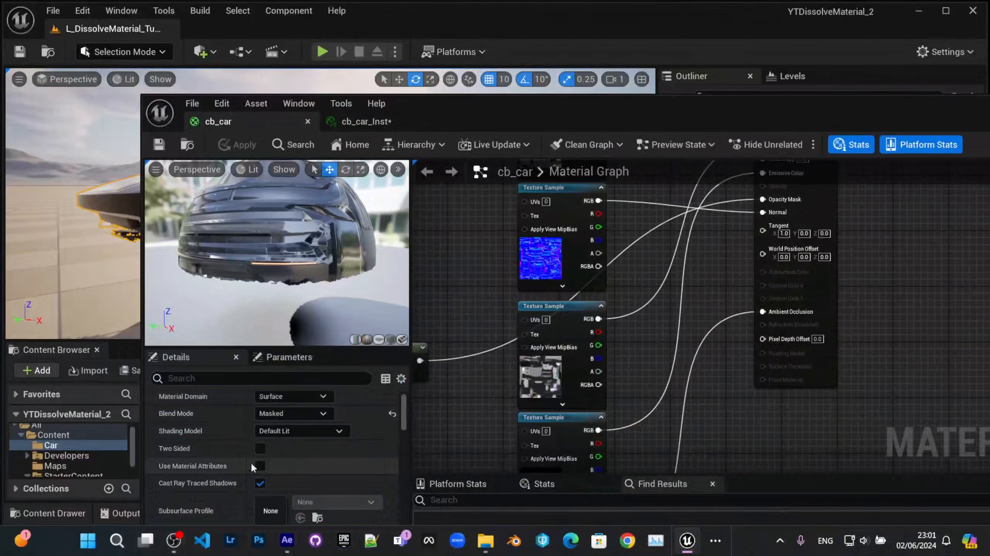
left_click(260, 448)
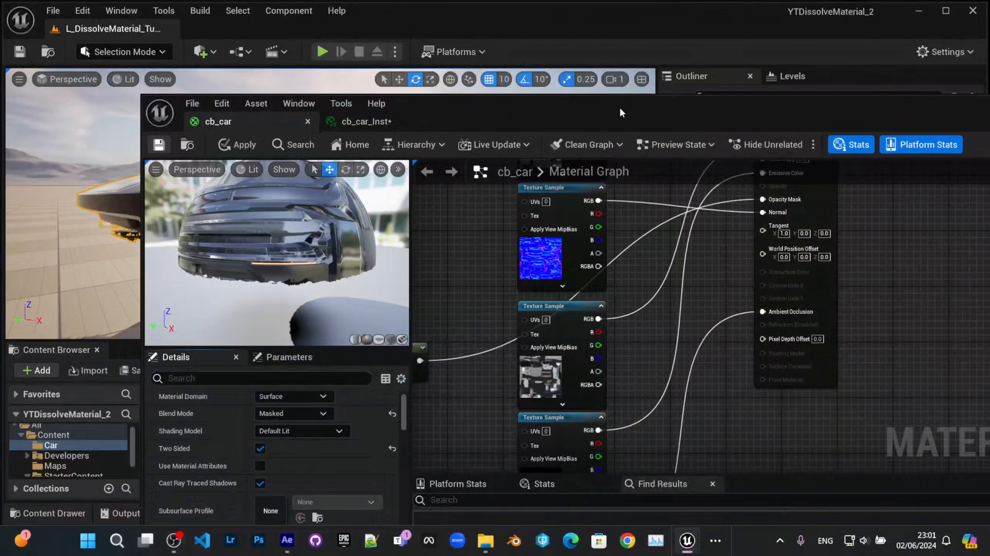
right_click_drag(716, 229, 774, 287)
left_click_drag(533, 118, 507, 348)
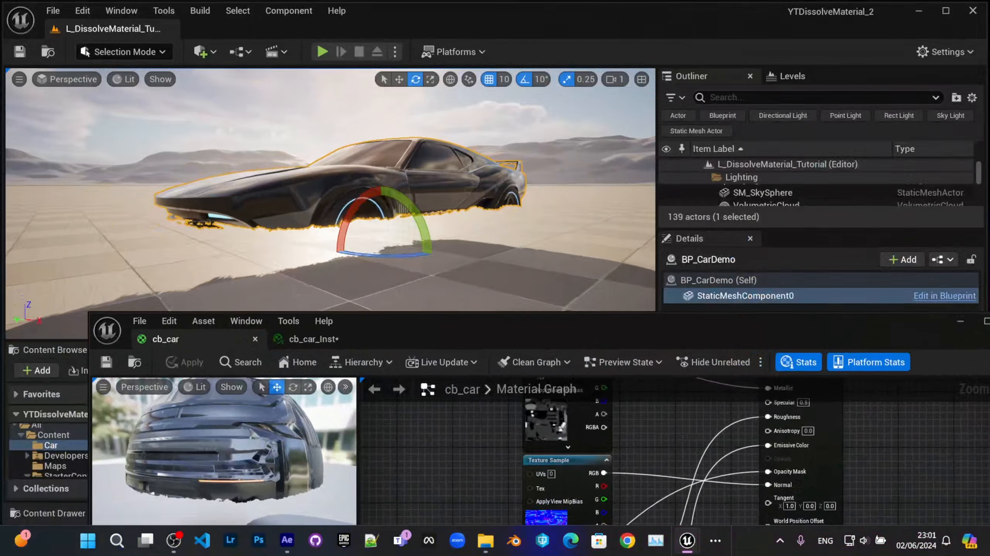
key("w")
right_click_drag(417, 306, 417, 306)
key("s")
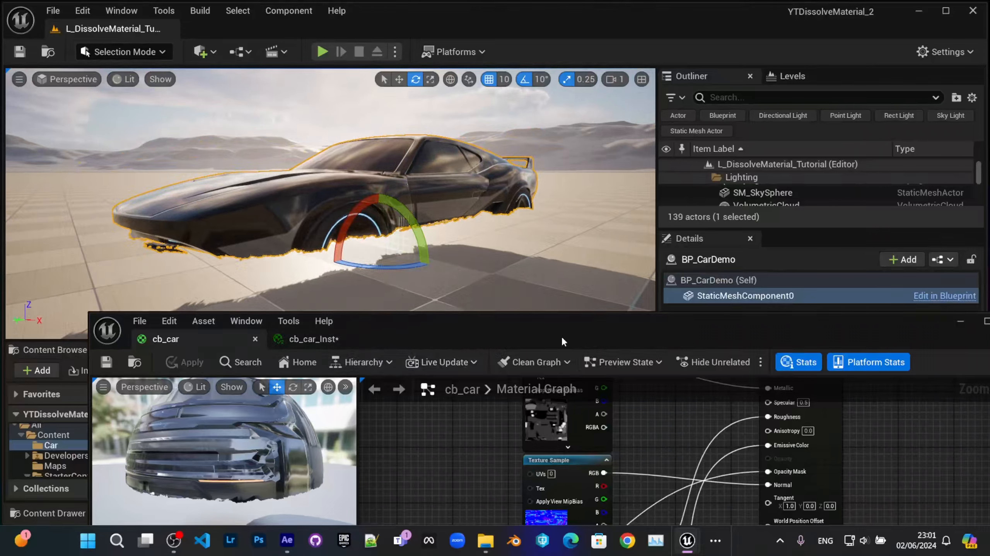
Select the whole dissolve node network in cb_car and move it away from the texture samples to free space after Subtract.
left_click_drag(562, 336, 555, 89)
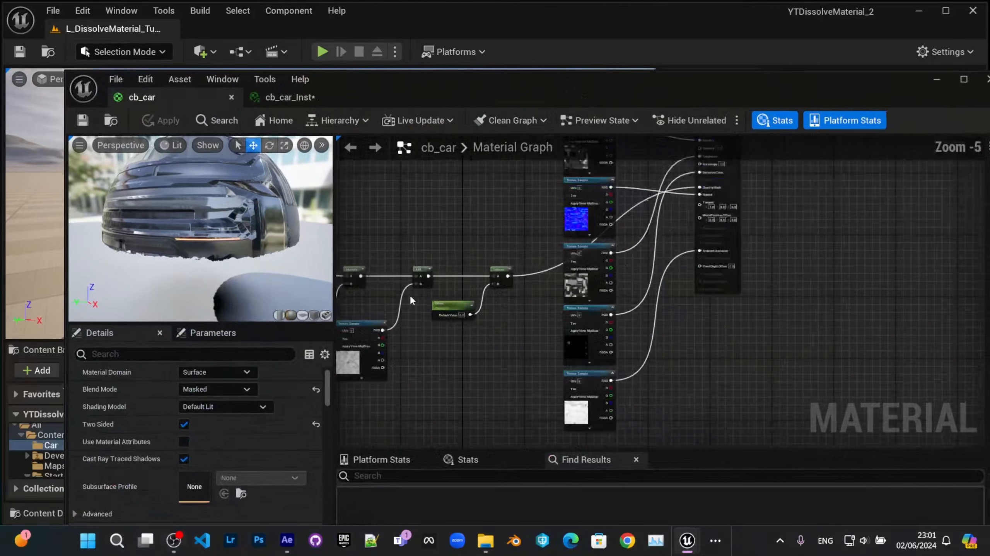
right_click_drag(410, 300, 475, 301)
scroll(556, 239, "up", 2)
left_click_drag(549, 96, 503, 88)
scroll(466, 246, "up", 2)
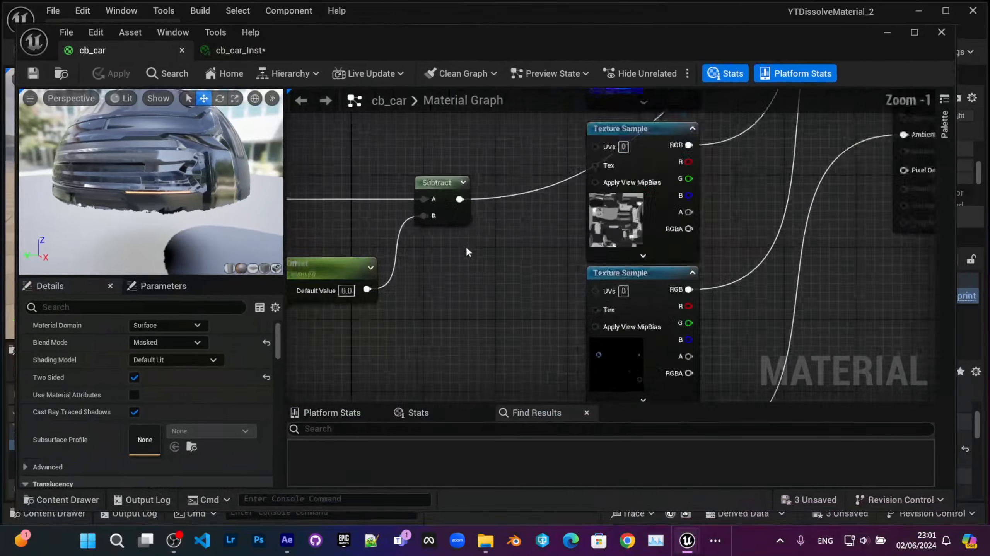
scroll(467, 252, "down", 6)
left_click_drag(447, 199, 589, 292)
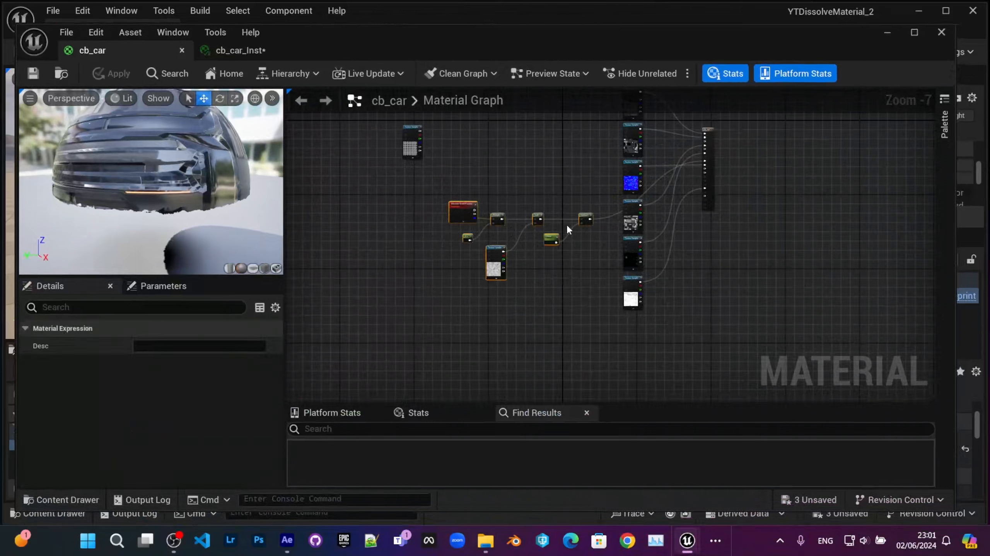
scroll(453, 260, "up", 5)
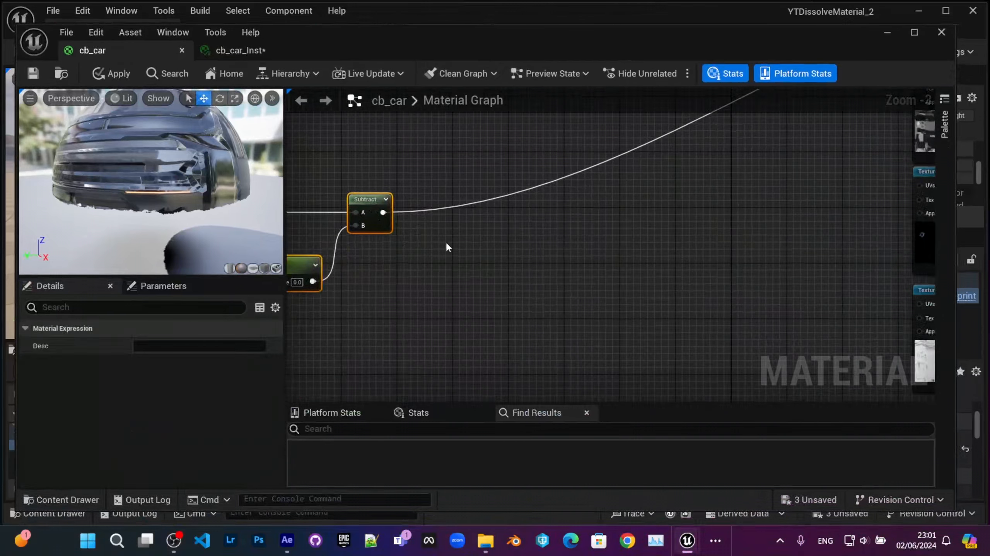
Add a OneMinus node and place it just after the Subtract node.
right_click(448, 247)
type("1-")
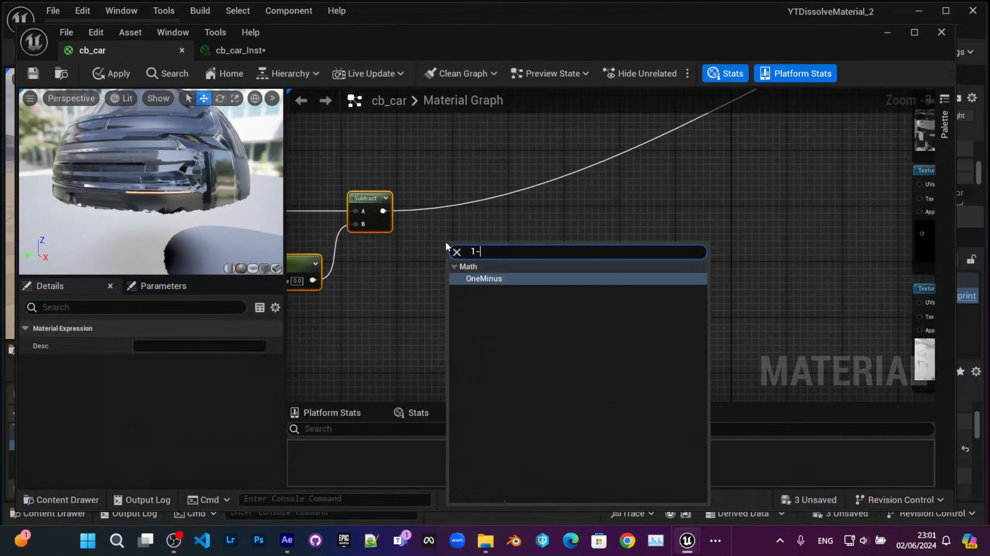
key("Return")
scroll(450, 242, "up", 3)
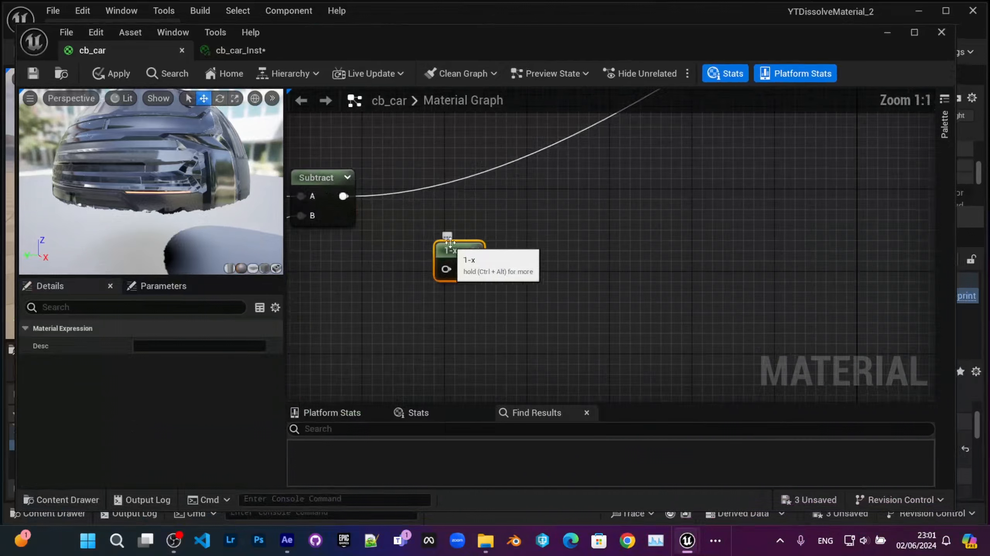
right_click_drag(449, 243, 507, 254)
left_click_drag(513, 258, 502, 215)
right_click_drag(503, 214, 503, 227)
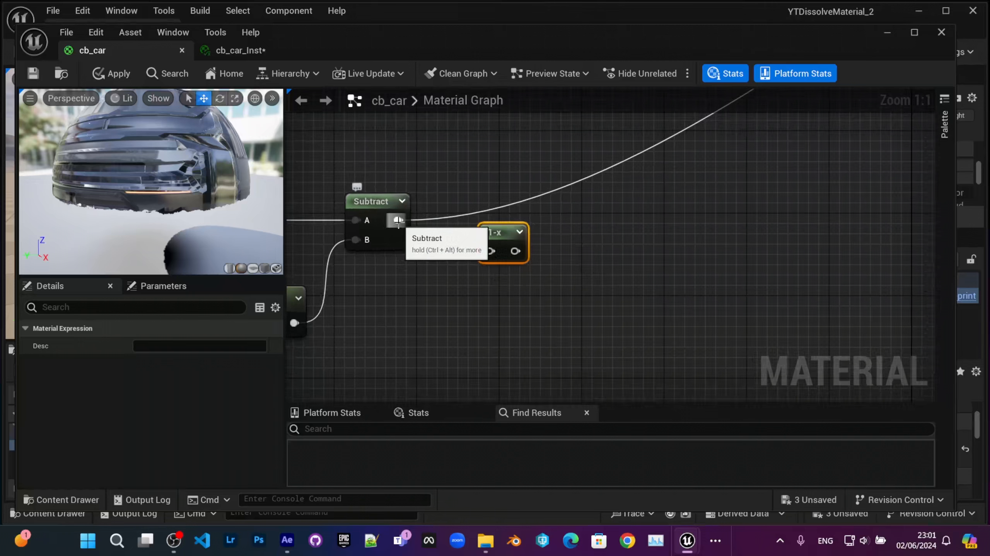
Insert the OneMinus node between the Subtract output and the material's Opacity Mask, and save cb_car.
left_click_drag(398, 221, 515, 251, "ctrl")
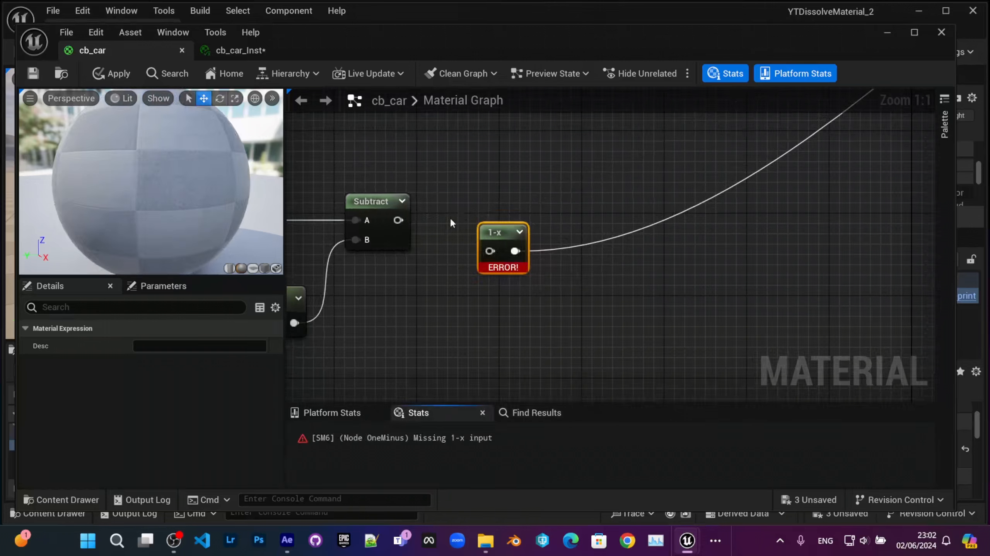
left_click_drag(398, 220, 484, 213)
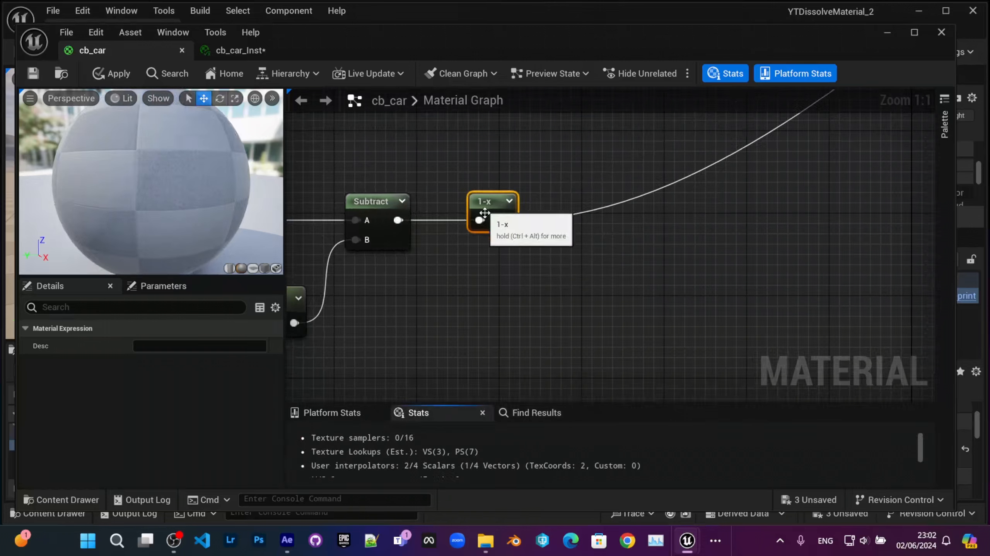
right_click_drag(484, 213, 492, 240)
left_click(32, 73)
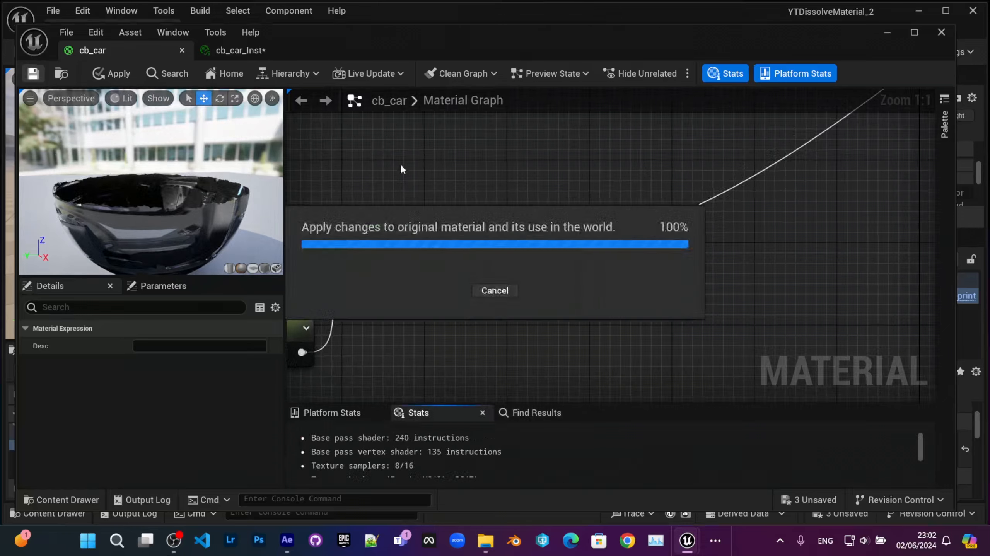
Switch to cb_car_Inst and adjust its Offset to test the inverted dissolve on the car.
left_click_drag(526, 36, 513, 324)
left_click(370, 337)
left_click_drag(601, 331, 411, 304)
mouse_move(754, 437)
left_mouse_down()
mouse_move(787, 437)
mouse_move(764, 436)
mouse_move(783, 437)
mouse_move(764, 437)
mouse_move(783, 437)
mouse_move(763, 437)
mouse_move(773, 437)
left_mouse_up()
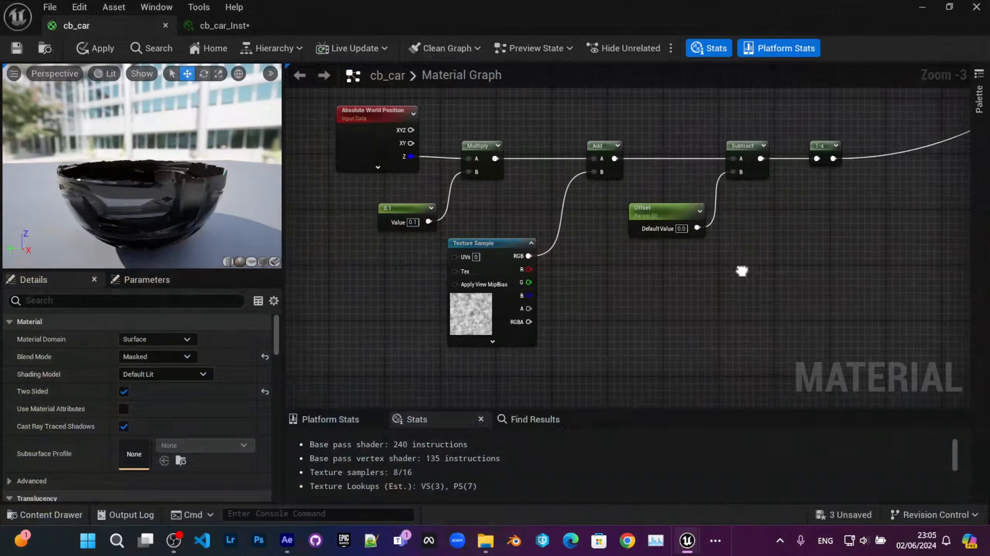
Duplicate the complete dissolve network, from Absolute World Position to OneMinus, into the empty graph area above the original.
right_click_drag(659, 281, 677, 295)
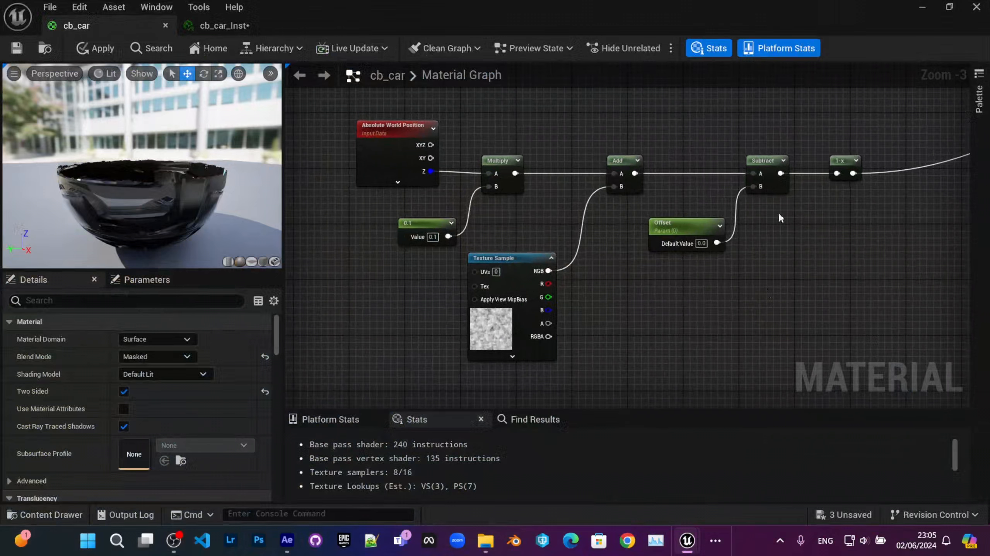
right_click_drag(762, 211, 725, 286)
scroll(724, 285, "down", 1)
scroll(675, 188, "down", 1)
right_click_drag(675, 187, 551, 356)
right_click_drag(550, 220, 549, 167)
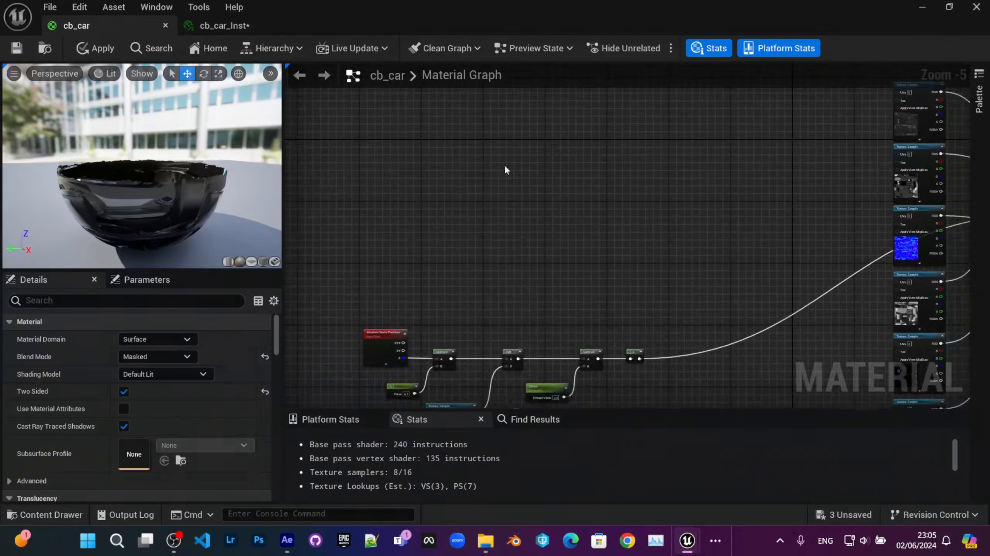
right_click_drag(521, 321, 560, 144)
scroll(553, 234, "up", 3)
right_click_drag(538, 265, 613, 285)
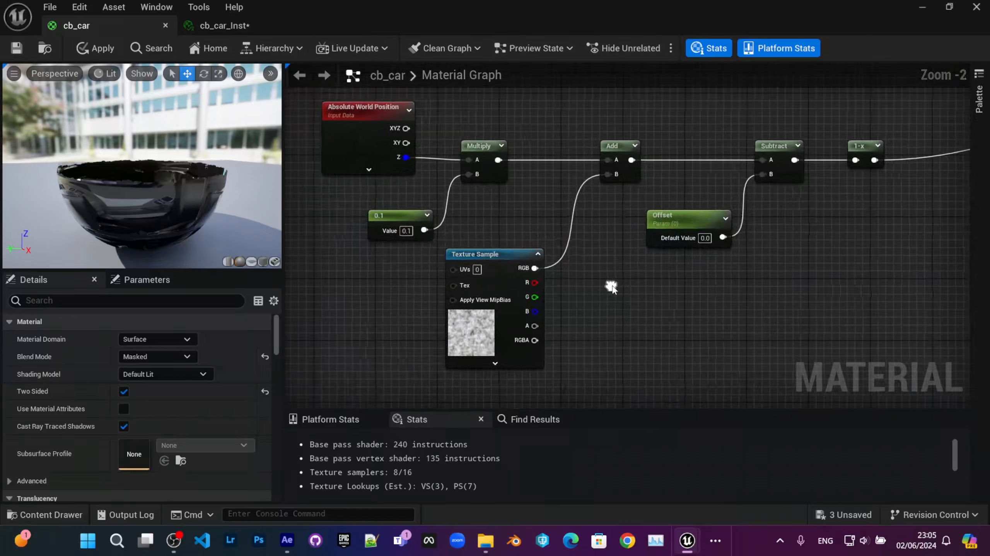
scroll(615, 284, "down", 1)
left_click(409, 134)
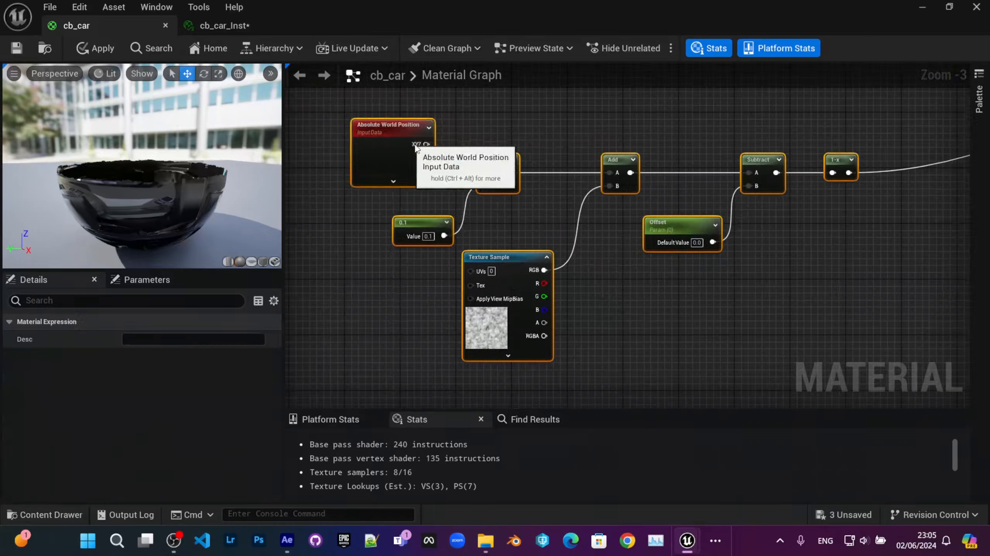
right_click_drag(563, 94, 545, 238)
key("ctrl+v")
right_click_drag(553, 299, 545, 321)
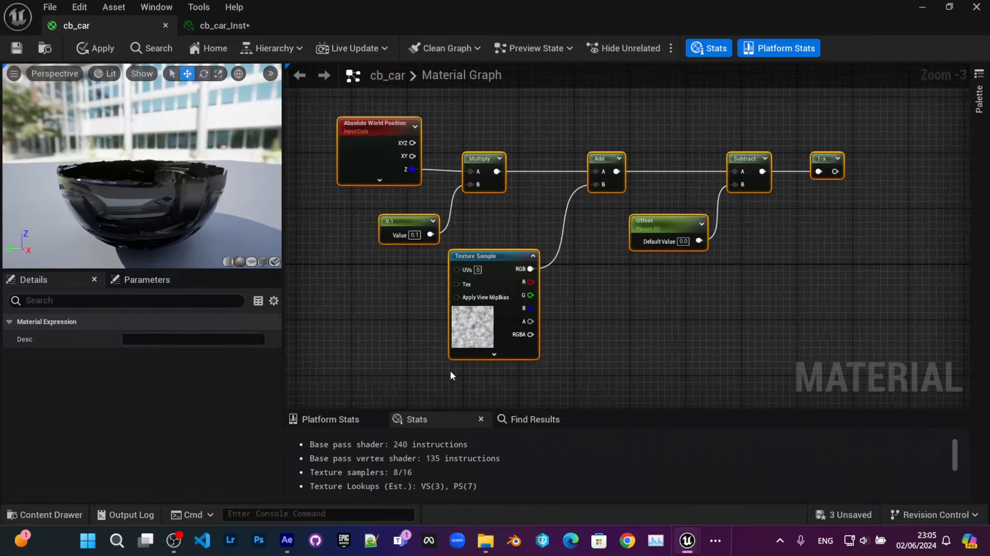
Move the T_GridPattern_Texture sample directly below the noise Texture Sample of the duplicated dissolve network.
right_click_drag(406, 330, 586, 230)
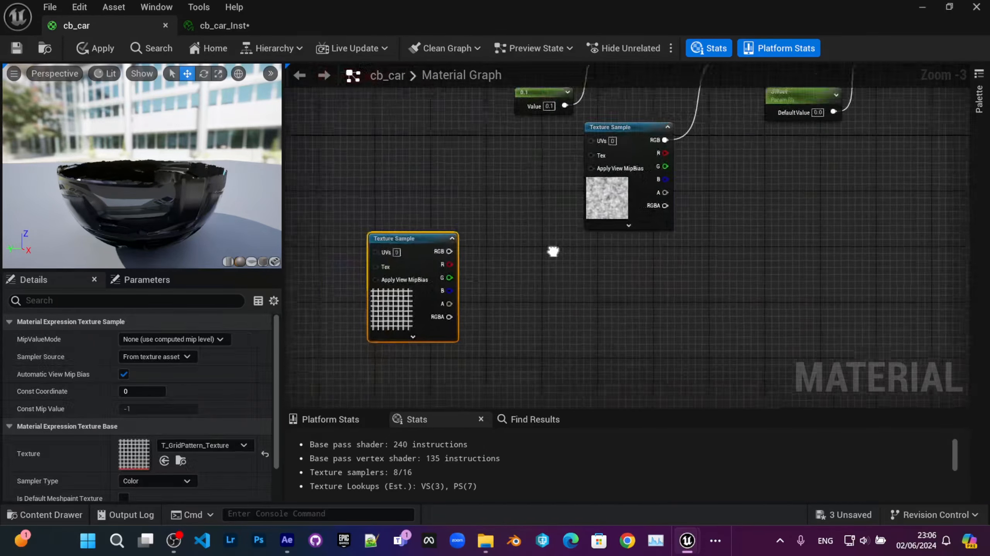
left_click_drag(461, 290, 525, 263)
right_click_drag(704, 266, 582, 301)
scroll(582, 301, "up", 1)
left_click_drag(362, 294, 509, 325)
right_click_drag(640, 232, 590, 296)
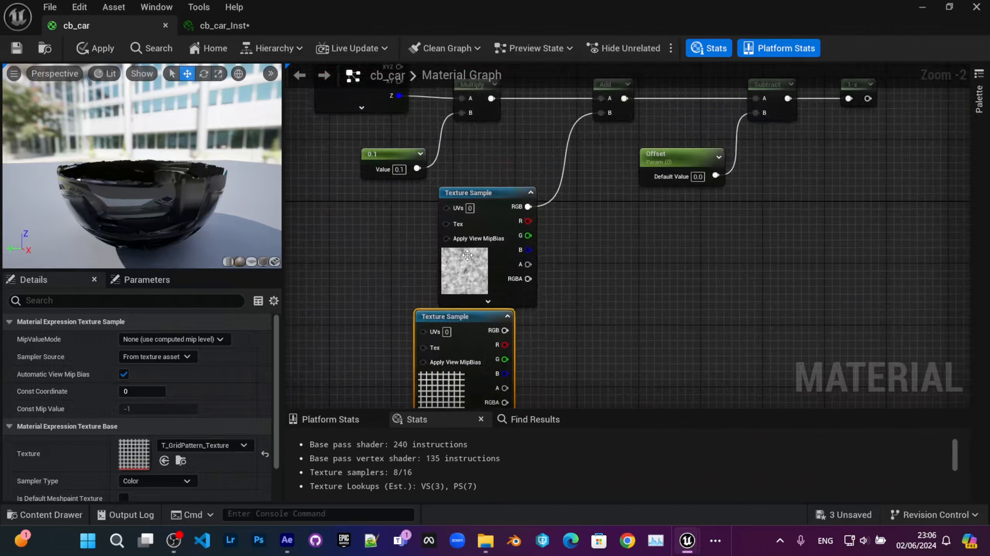
Replace the noise Texture Sample in the duplicated network with the T_GridPattern_Texture sample, connecting its RGB output to Add's B input.
left_click(467, 255)
key("Delete")
left_click_drag(505, 331, 612, 115)
left_click_drag(454, 370, 500, 243)
right_click_drag(586, 217, 566, 300)
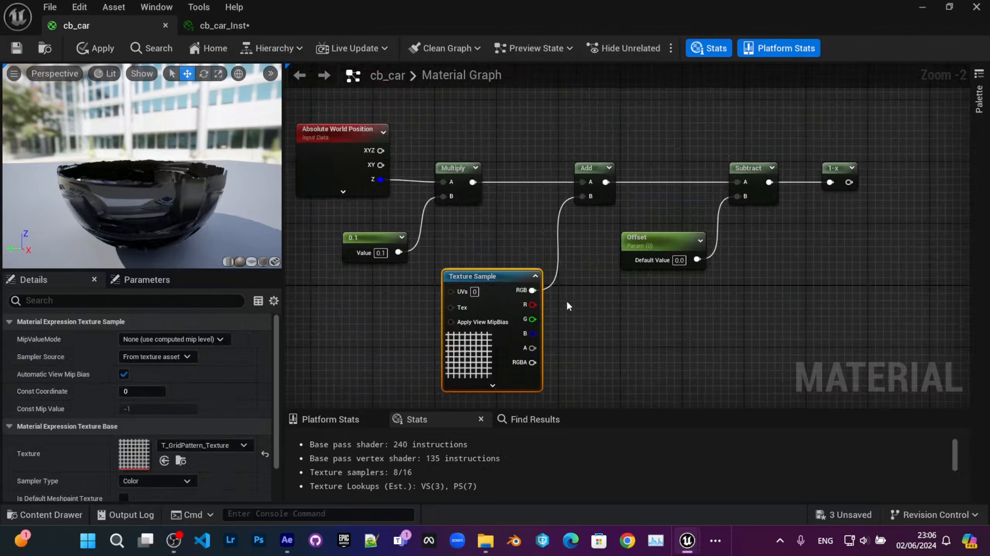
Straighten the connection between Absolute World Position's Z output and the Multiply node in the duplicated network.
right_click_drag(659, 249, 708, 258)
left_click_drag(338, 126, 528, 193)
key("q")
Review the duplicated dissolve network with the grid texture, from Absolute World Position through Offset and Subtract to OneMinus.
right_click_drag(737, 269, 763, 174)
scroll(641, 281, "up", 2)
left_click(515, 254)
right_click_drag(677, 247, 814, 278)
right_click_drag(897, 237, 643, 286)
scroll(644, 286, "down", 2)
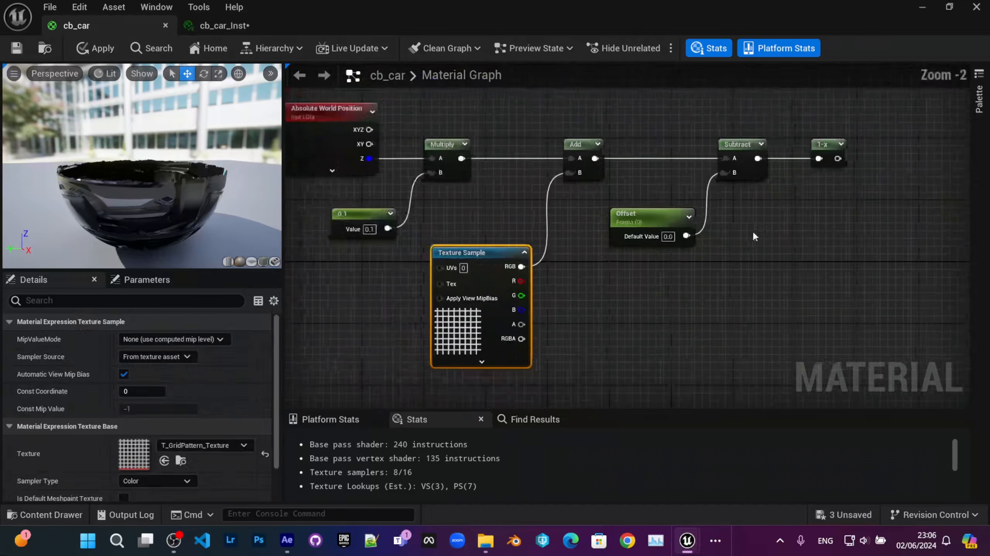
right_click_drag(752, 231, 697, 234)
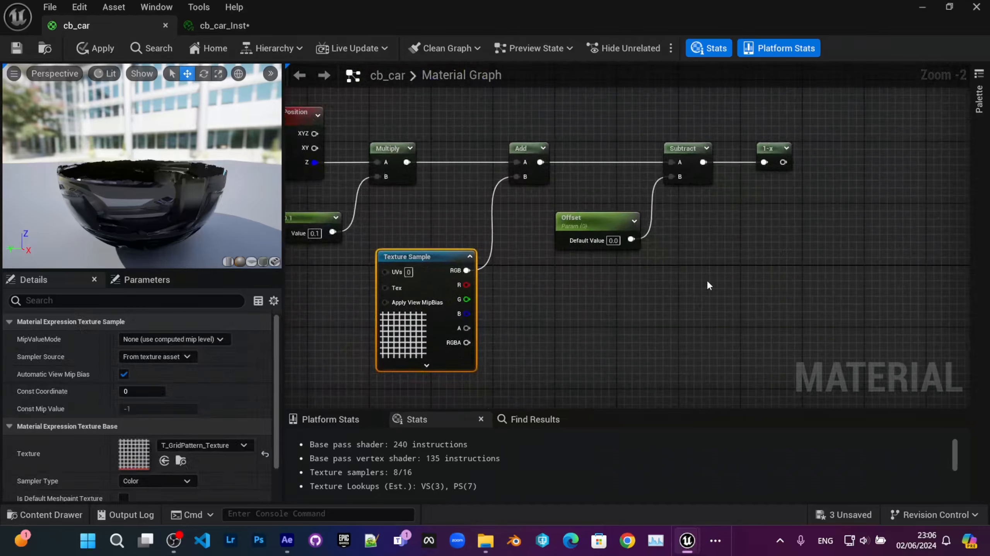
right_click_drag(708, 285, 661, 289)
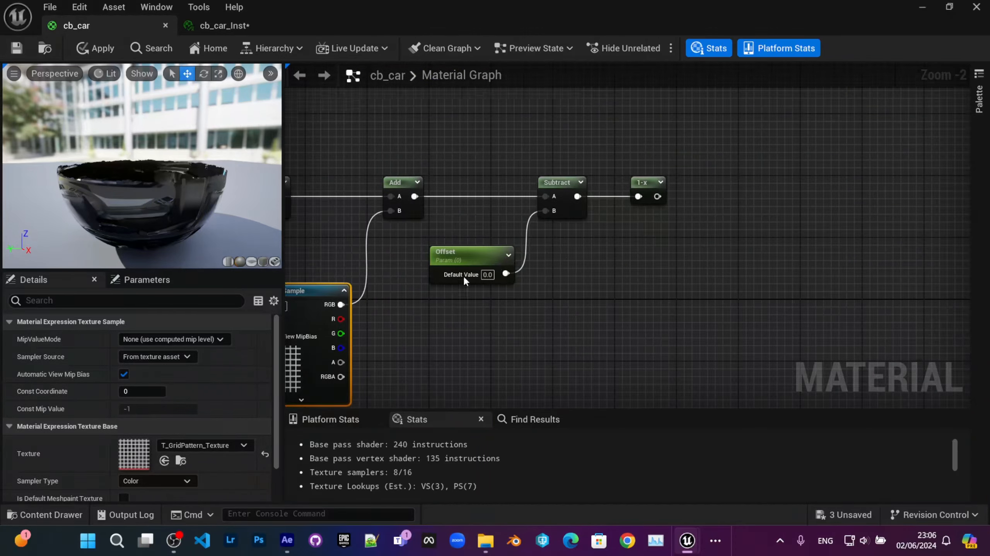
scroll(463, 275, "down", 3)
right_click_drag(560, 364, 696, 320)
left_click_drag(663, 336, 364, 178)
right_click_drag(674, 173, 415, 192)
scroll(380, 254, "up", 3)
right_click_drag(372, 249, 456, 230)
scroll(656, 242, "down", 3)
scroll(520, 243, "up", 3)
right_click_drag(520, 243, 471, 235)
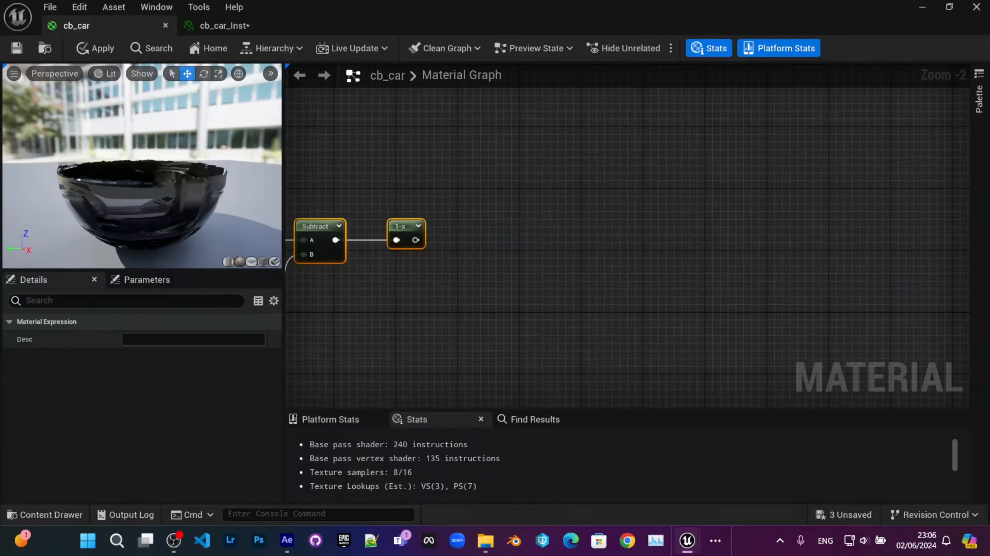
right_click_drag(457, 190, 610, 208)
scroll(369, 239, "down", 3)
scroll(512, 230, "up", 4)
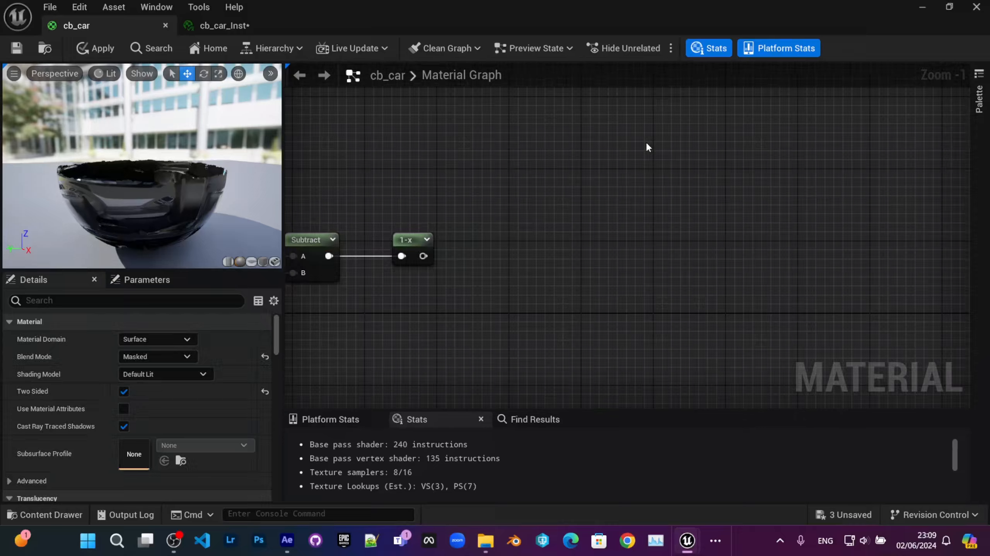
right_click_drag(647, 145, 619, 179)
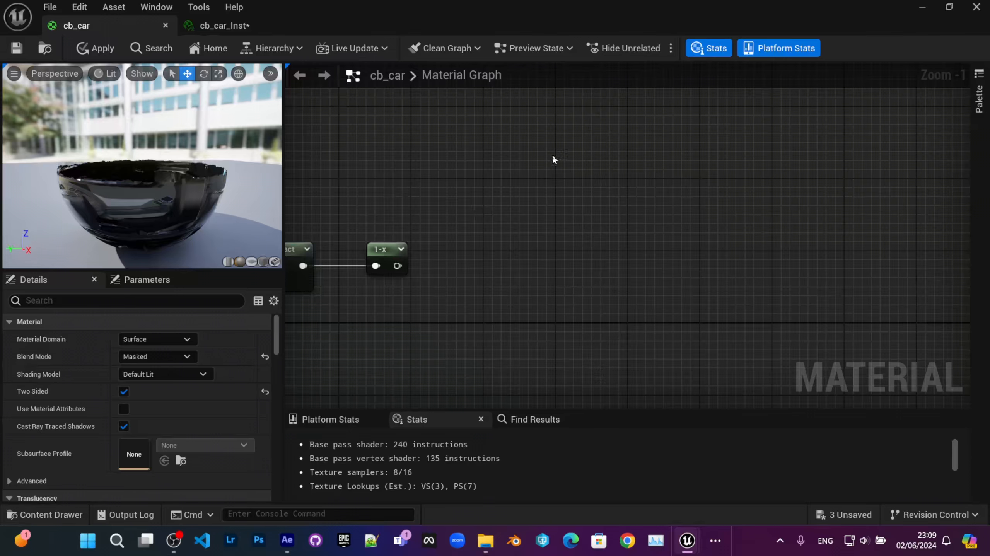
right_click_drag(554, 160, 576, 178)
right_click_drag(591, 242, 566, 200)
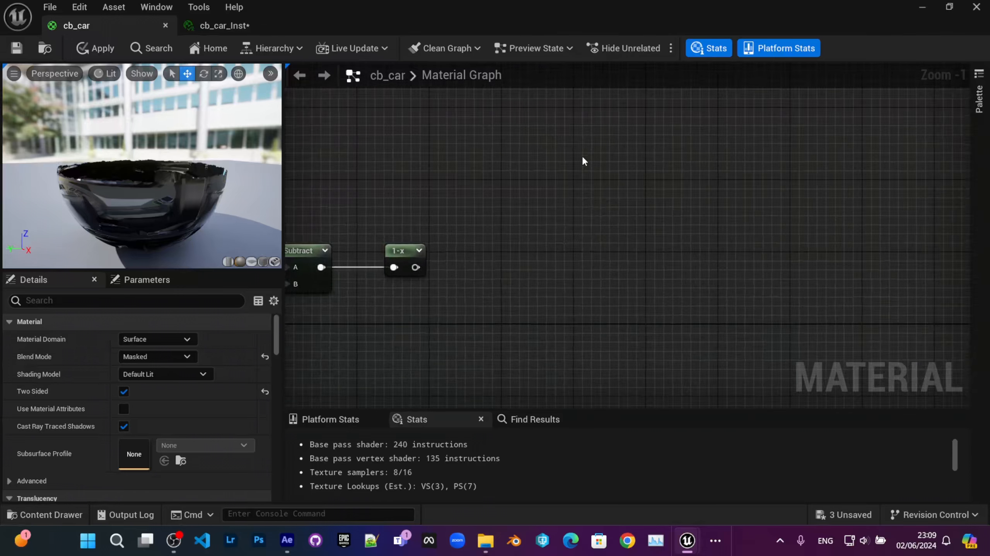
right_click_drag(583, 161, 577, 184)
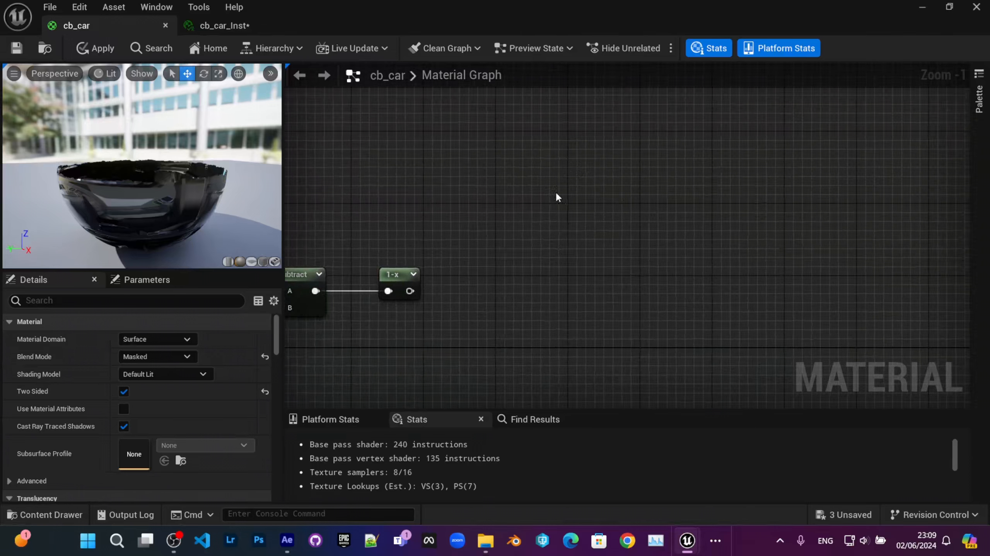
Add a 3ColorBlend node in the empty graph area beyond the duplicated OneMinus node.
right_click_drag(612, 181, 546, 182)
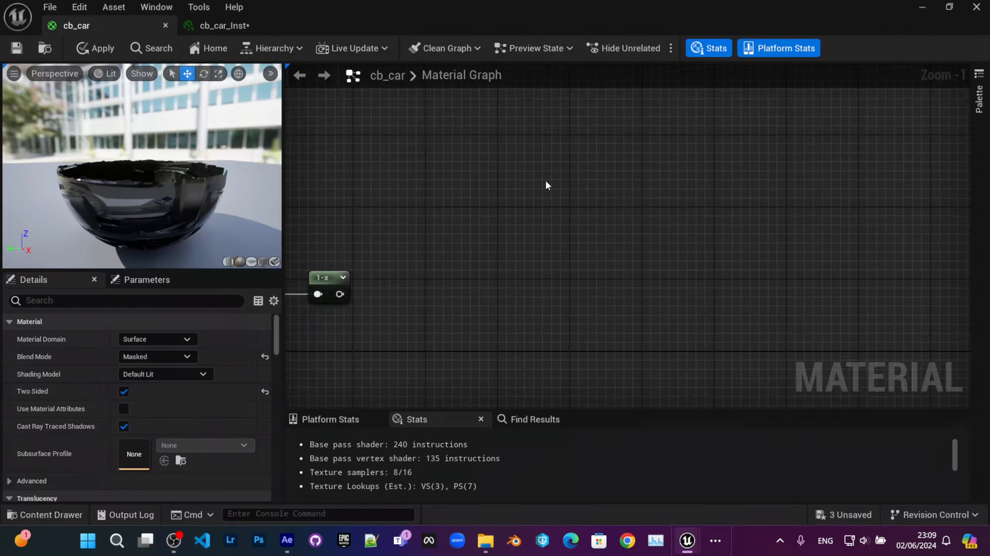
right_click(495, 162)
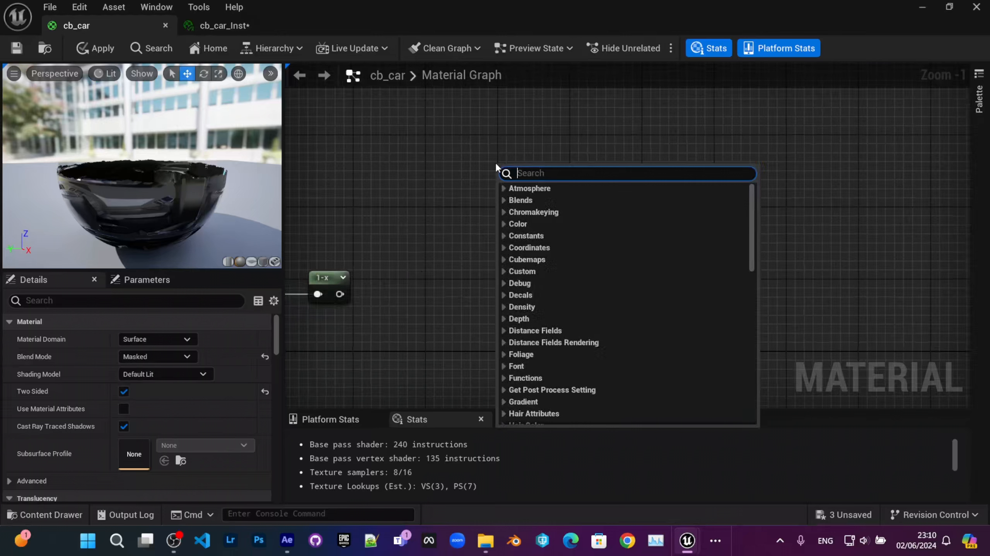
type("3 cco")
key("BackSpace")
key("BackSpace")
type("co")
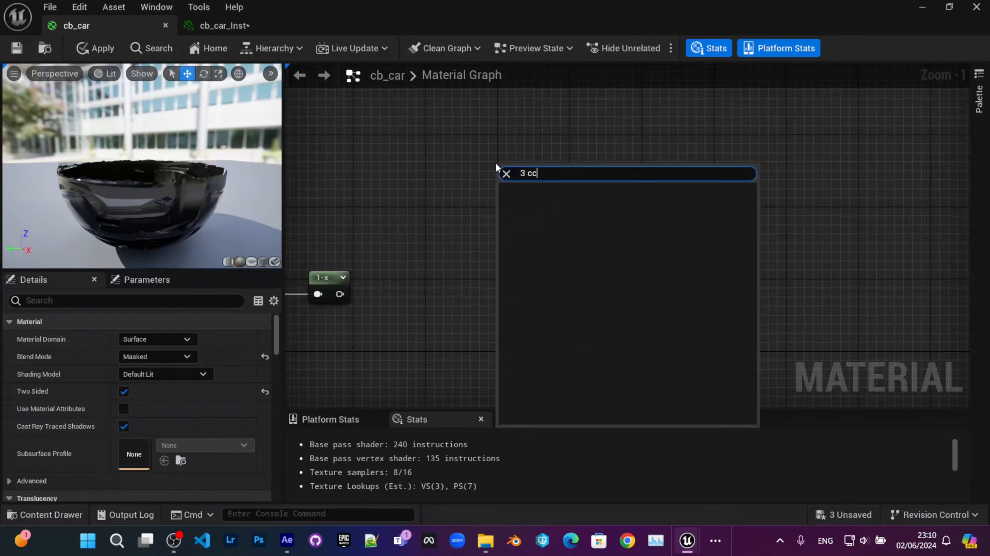
key("BackSpace")
key("BackSpace")
type("olo")
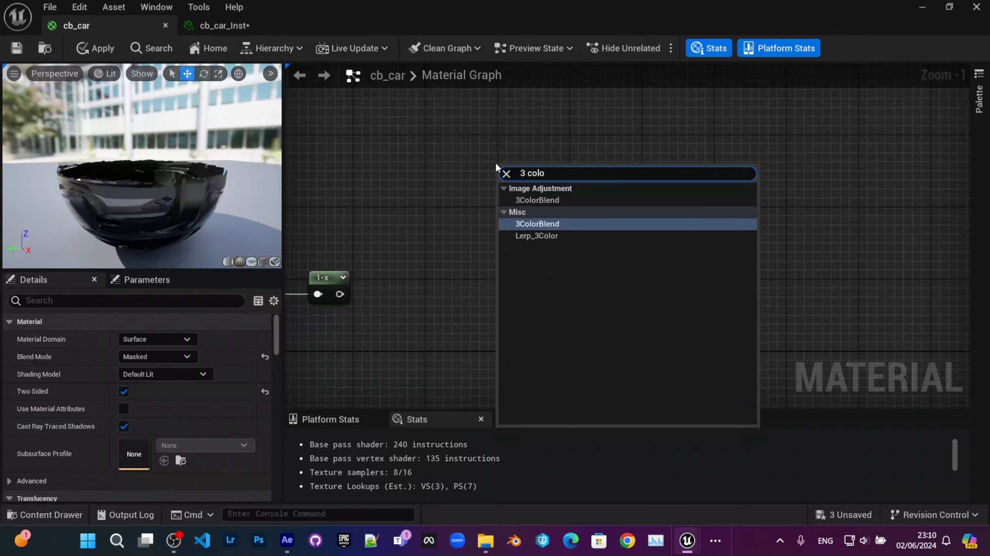
key("Return")
Add a Constant node with value 0 and connect it to the A and C inputs of 3ColorBlend.
right_click_drag(343, 192, 375, 192)
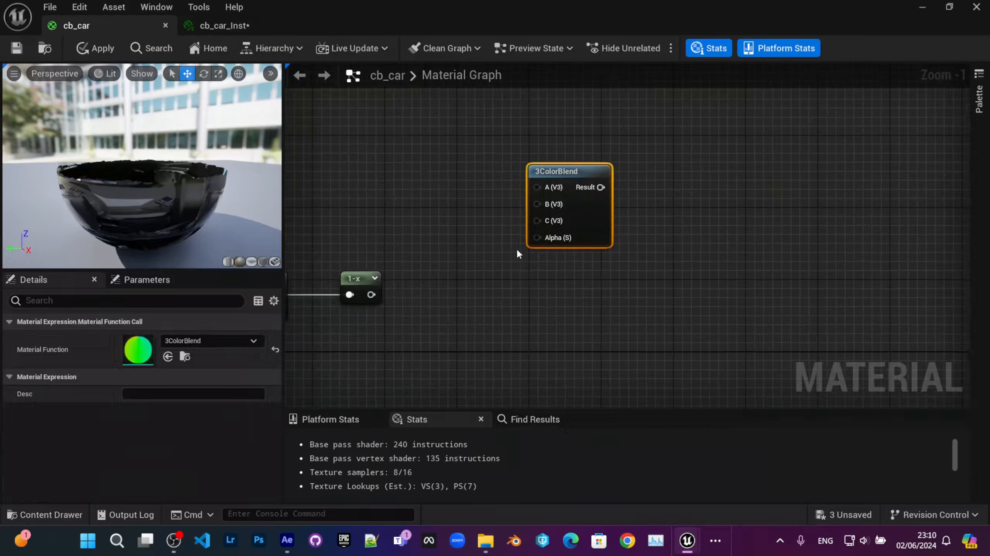
right_click_drag(516, 253, 196, 332)
right_click_drag(646, 214, 563, 218)
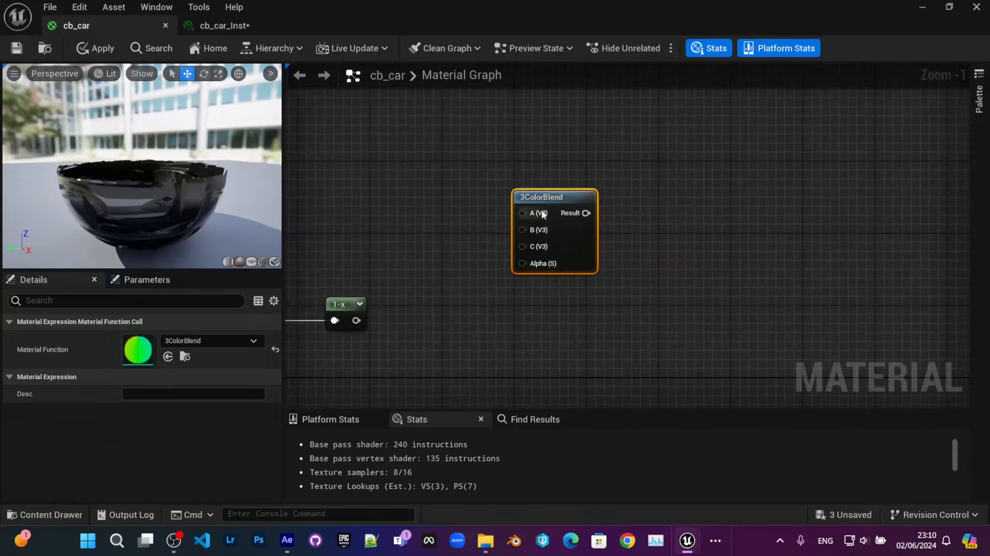
right_click_drag(506, 206, 535, 225)
right_click(459, 172)
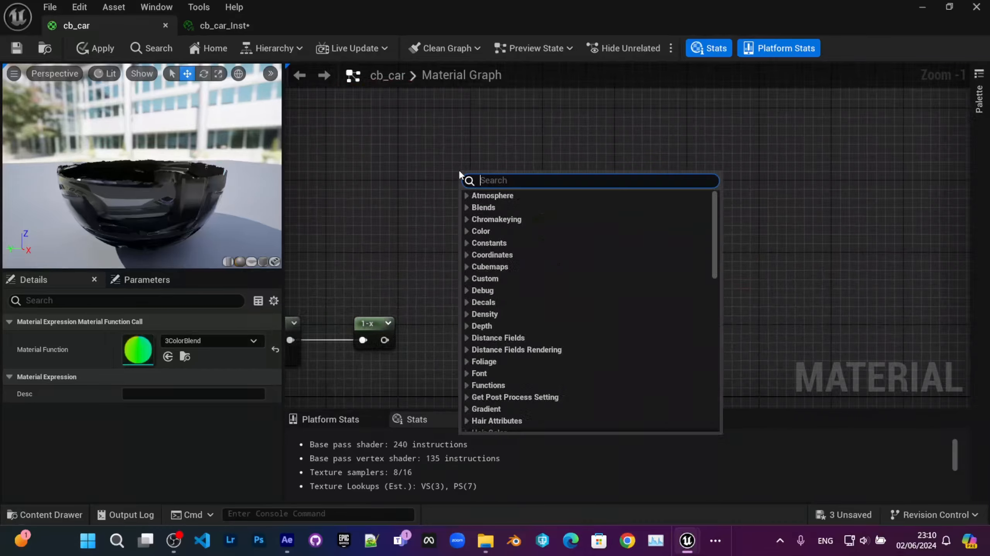
type("1 co")
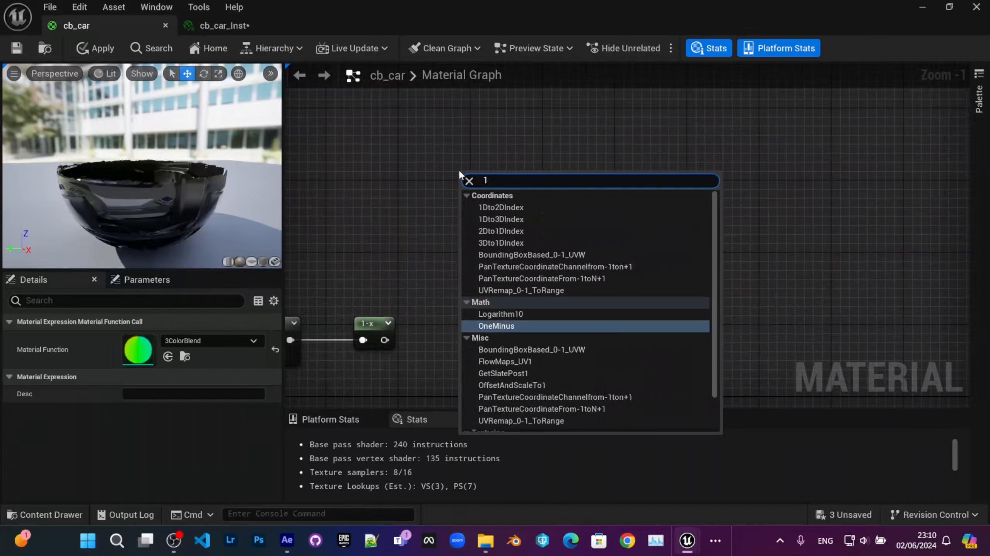
key("BackSpace")
key("BackSpace")
key("BackSpace")
key("BackSpace")
type("c")
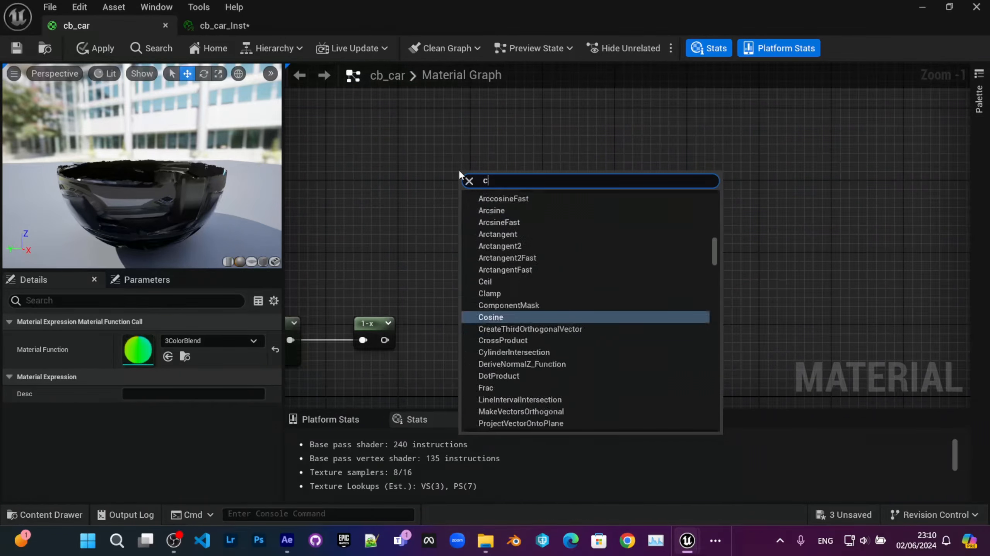
type("onst")
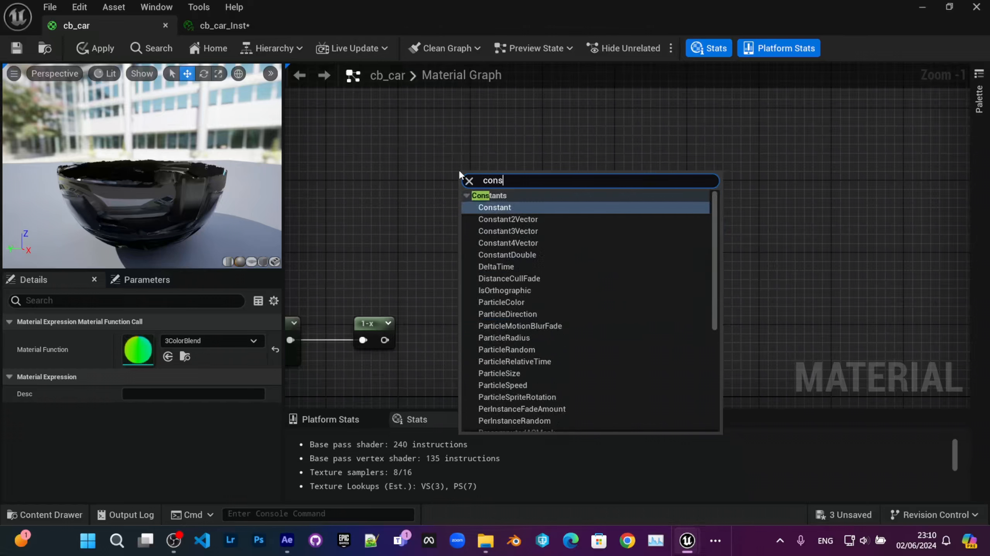
key("Return")
left_click_drag(479, 178, 561, 271)
scroll(486, 243, "up", 1)
right_click_drag(490, 174, 502, 201)
Add a second Constant with value 1, connect it to 3ColorBlend's B input and place it below the 0 constant.
key("1")
left_click(444, 175)
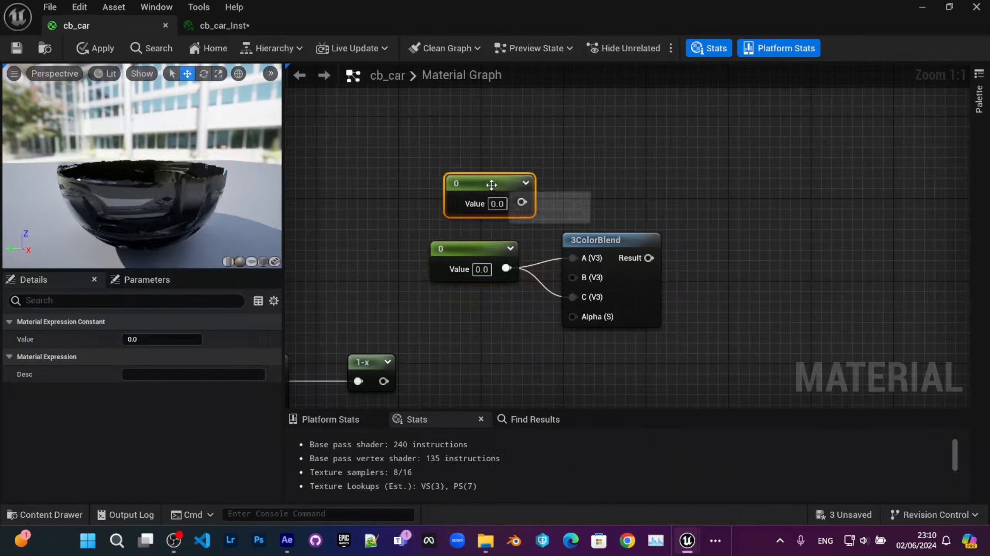
left_click_drag(491, 184, 577, 277)
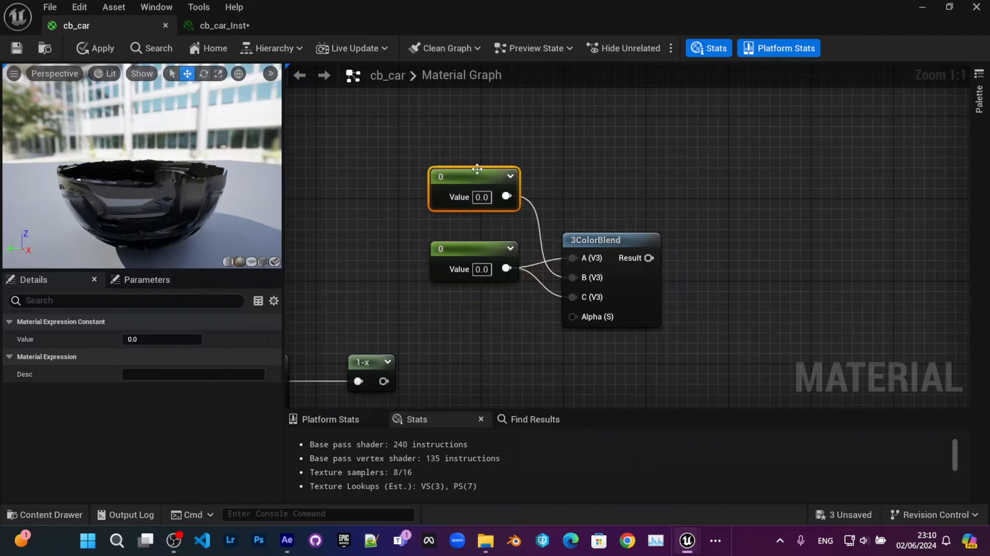
left_click(480, 268)
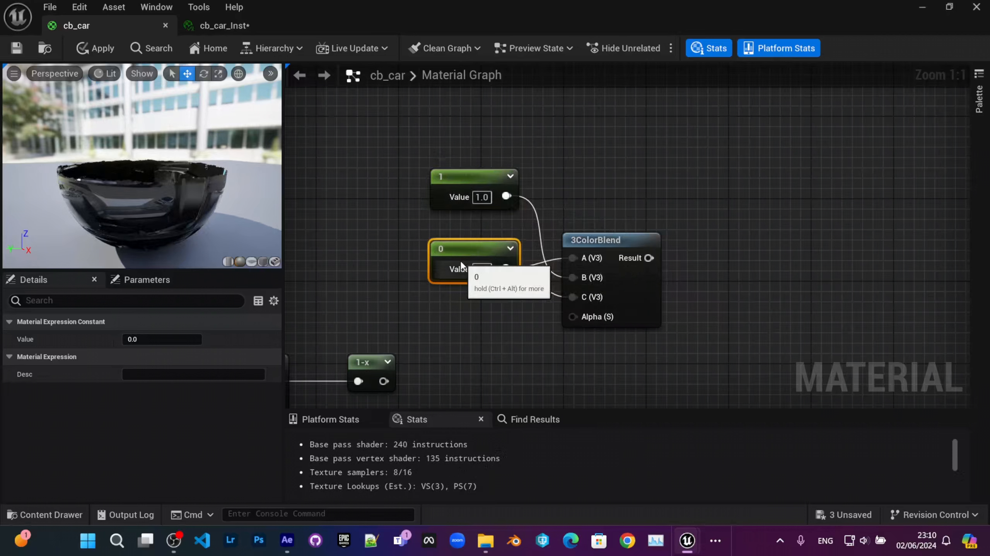
left_click_drag(460, 194, 467, 304)
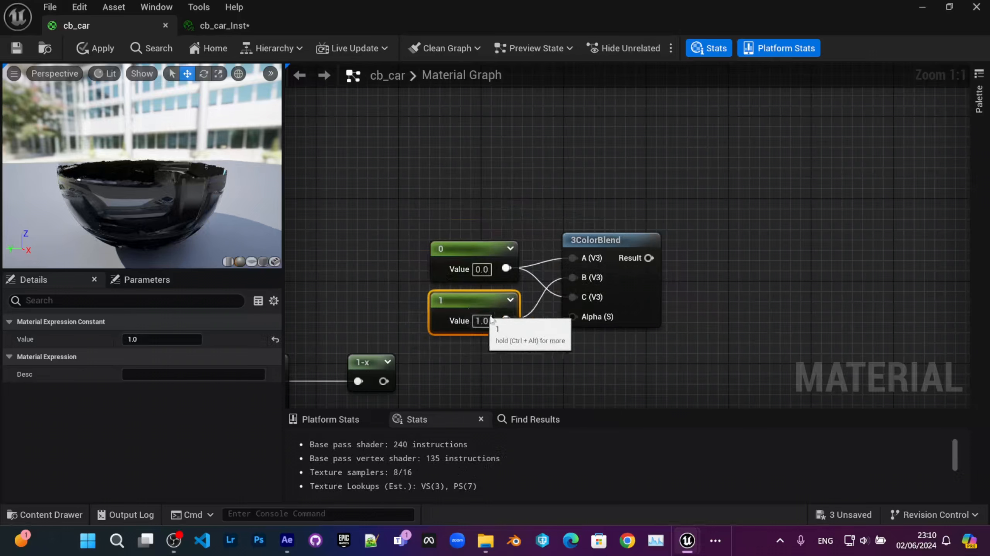
Connect the duplicated OneMinus output to 3ColorBlend's Alpha input and move the blend node with its two constants slightly upward.
right_click_drag(438, 351, 489, 218)
mouse_move(436, 247)
left_mouse_down()
mouse_move(643, 191)
mouse_move(435, 247)
left_mouse_up()
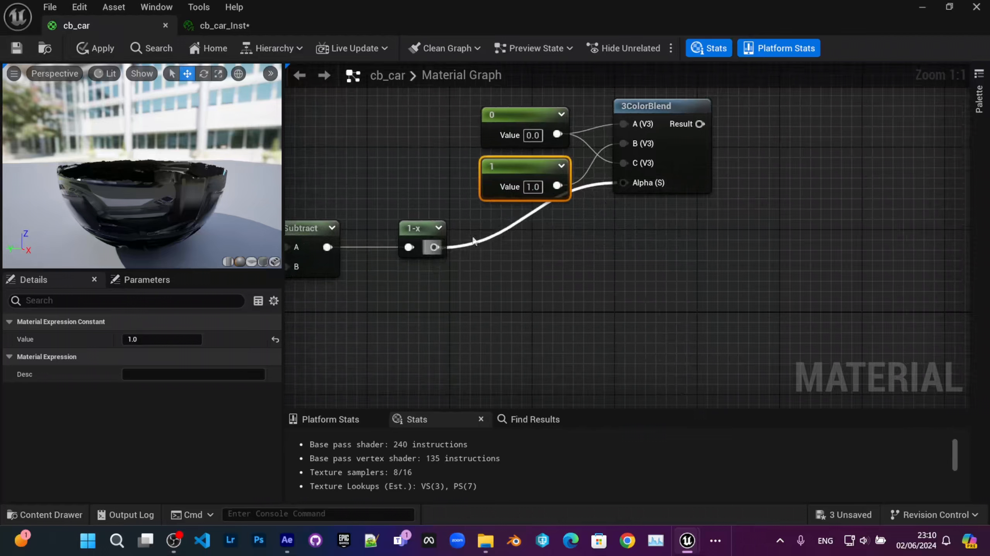
right_click_drag(546, 237, 491, 293)
left_click_drag(620, 283, 483, 185)
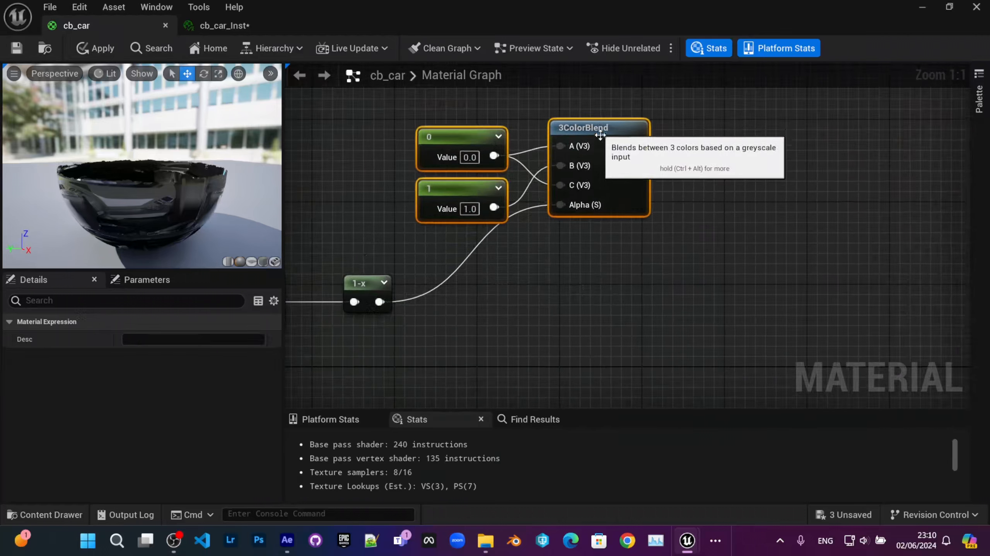
Add a Constant3Vector node and place it below the 3ColorBlend node.
right_click_drag(717, 177, 623, 182)
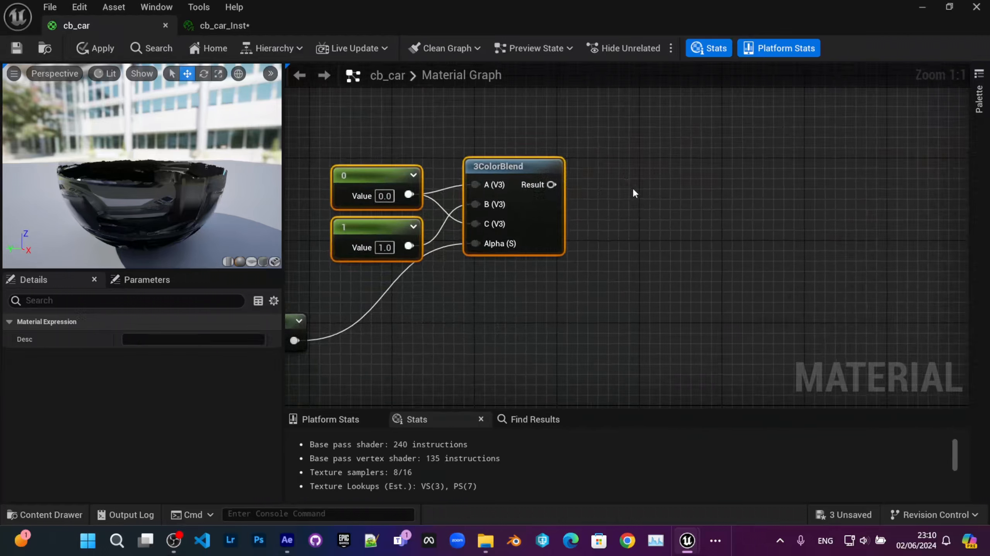
right_click_drag(631, 188, 630, 189)
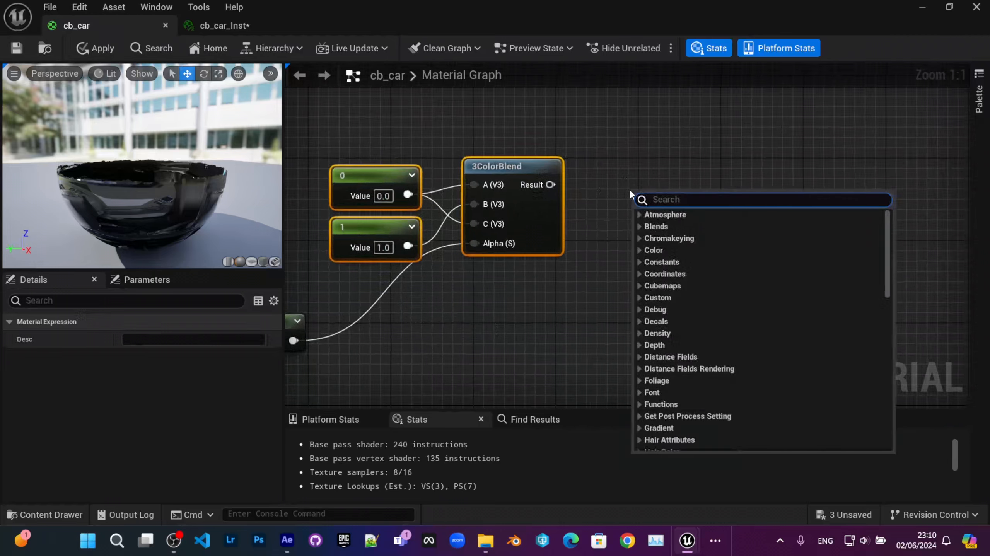
type("c")
key("BackSpace")
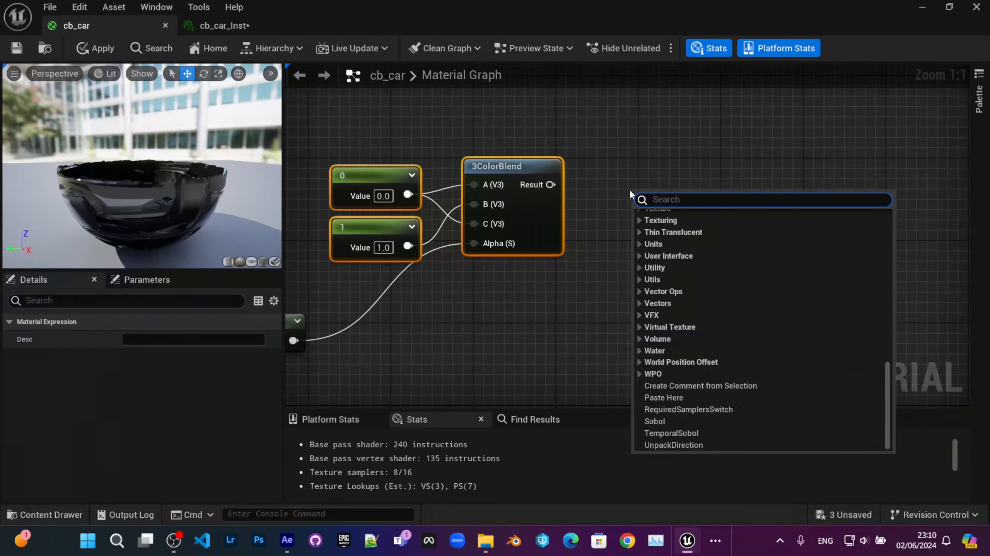
type("vector")
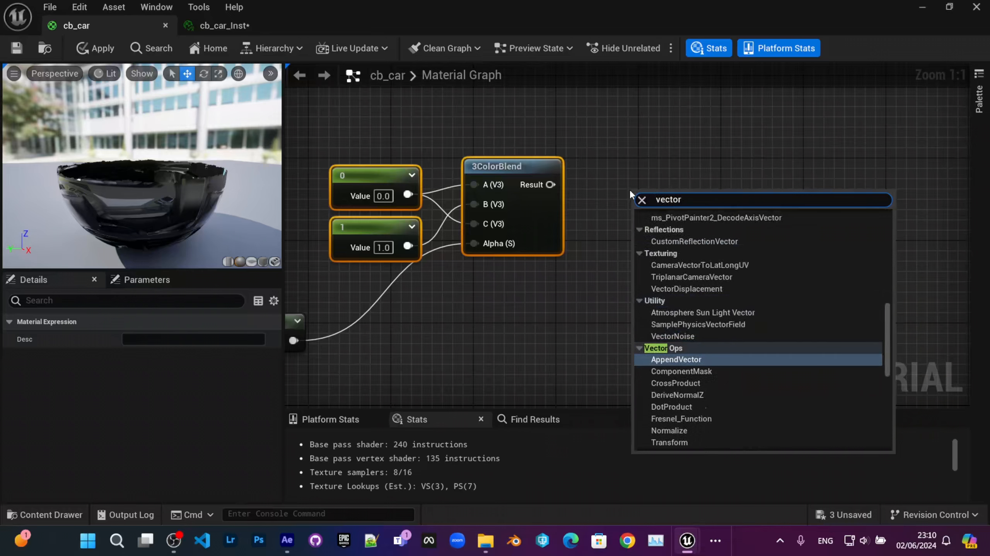
key("ctrl+a")
type("co")
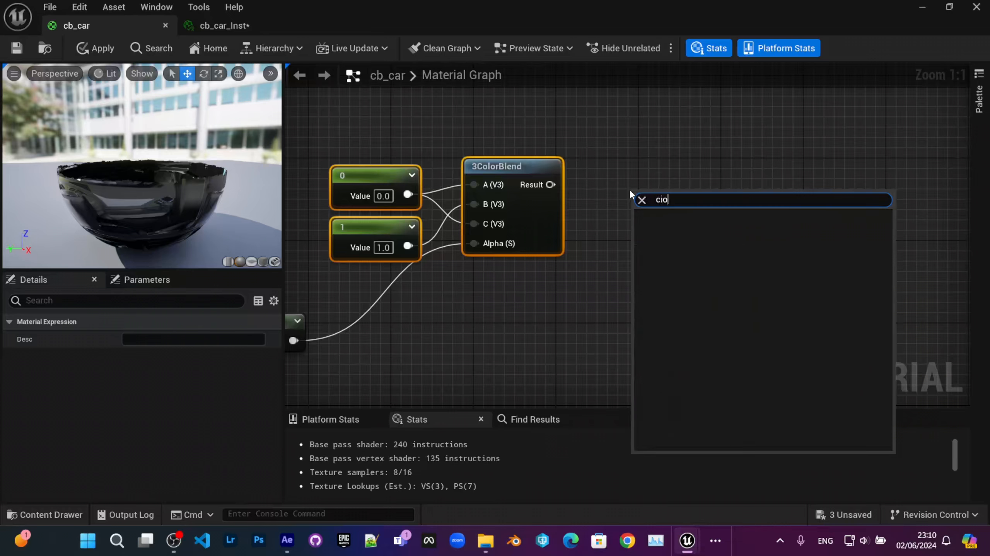
type("nsta")
key("Down")
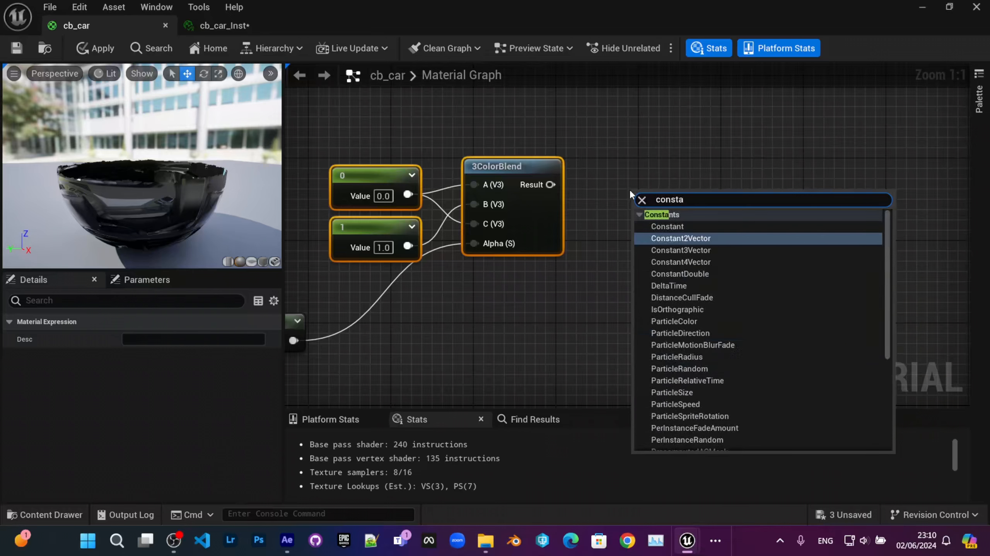
key("Down")
key("Return")
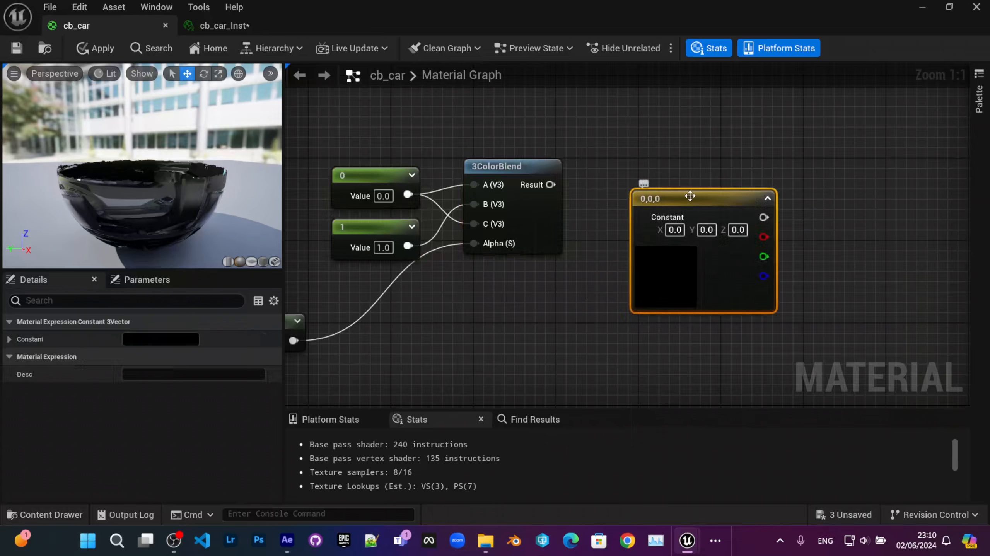
left_click_drag(643, 182, 533, 273)
left_click(675, 199)
left_click_drag(675, 199, 555, 330)
right_click_drag(555, 329, 577, 255)
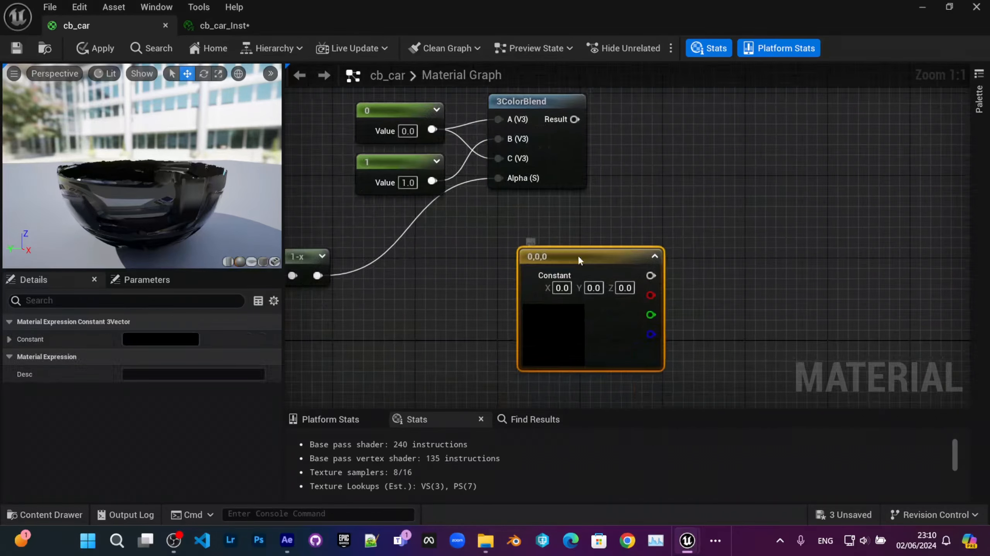
Convert the Constant3Vector to a parameter named EmissiveColor.
right_click(578, 255)
left_click(649, 251)
type("EmissiveCOl")
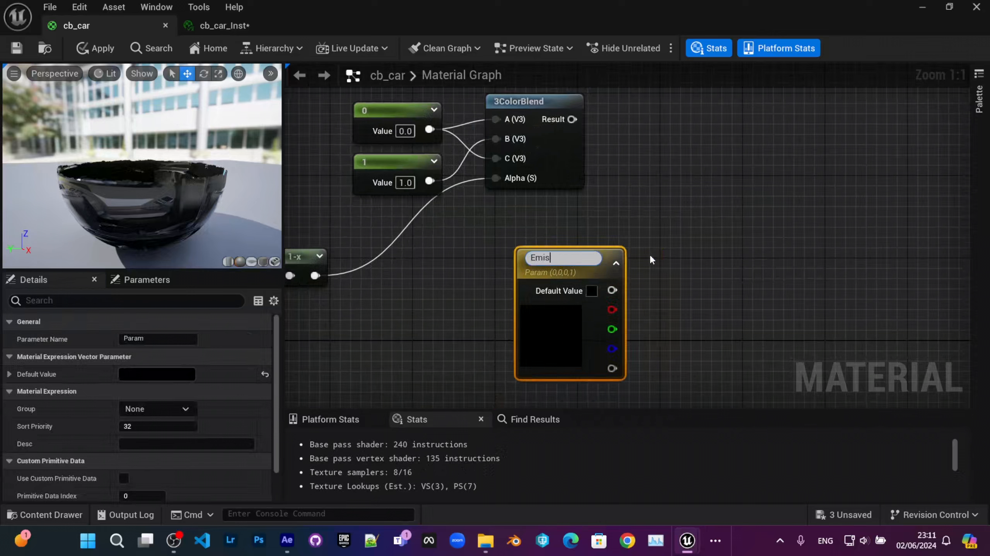
key("BackSpace")
key("BackSpace")
key("BackSpace")
type("Color")
key("Return")
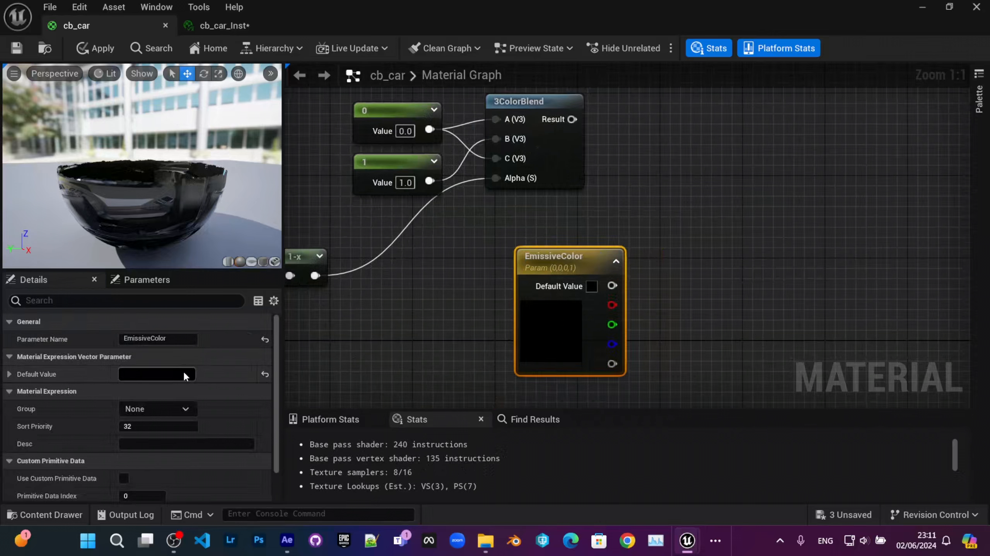
Set EmissiveColor's default value to a bright green and shift its node slightly to align it under 3ColorBlend.
left_click(182, 372)
left_click_drag(213, 339, 205, 348)
left_click(344, 499)
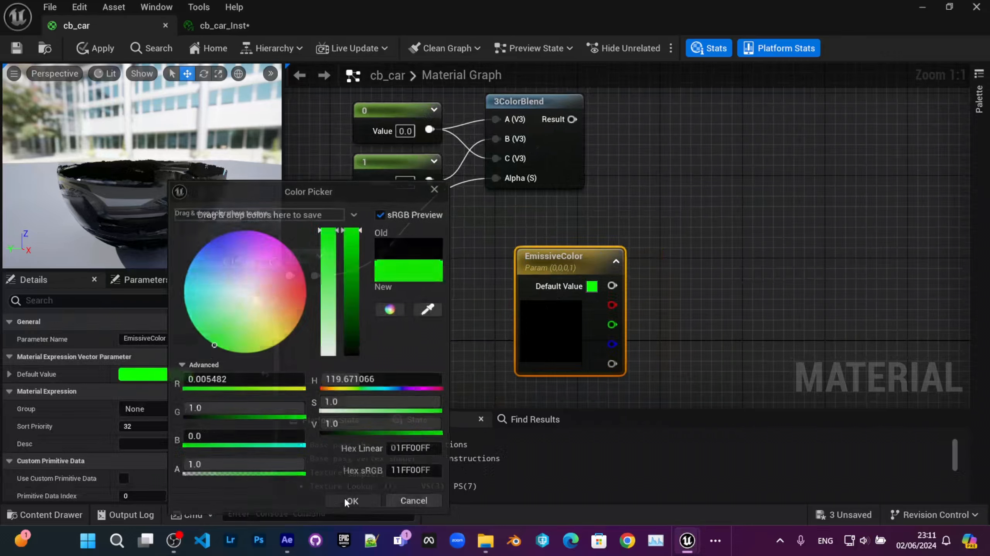
left_click_drag(560, 329, 531, 330)
Add a Multiply node with the 3ColorBlend result feeding A and EmissiveColor feeding B.
right_click_drag(614, 244, 575, 289)
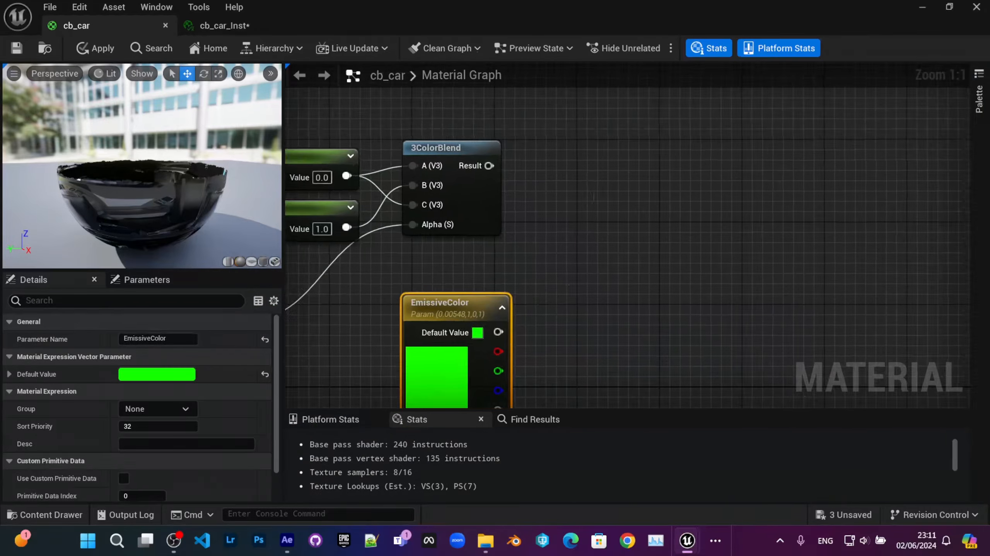
right_click(590, 193)
type("mult")
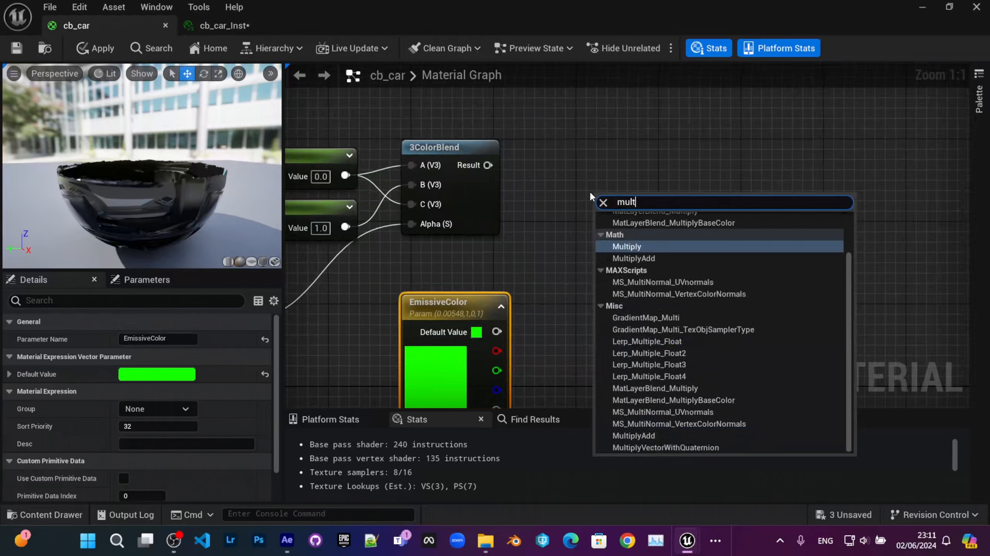
key("Return")
left_click_drag(498, 332, 604, 245)
left_click_drag(487, 165, 595, 162)
Reposition the EmissiveColor node below 3ColorBlend and align Multiply with the blend node's output.
scroll(556, 244, "down", 1)
right_click_drag(556, 244, 674, 193)
left_click_drag(586, 287, 568, 260)
right_click_drag(568, 259, 532, 322)
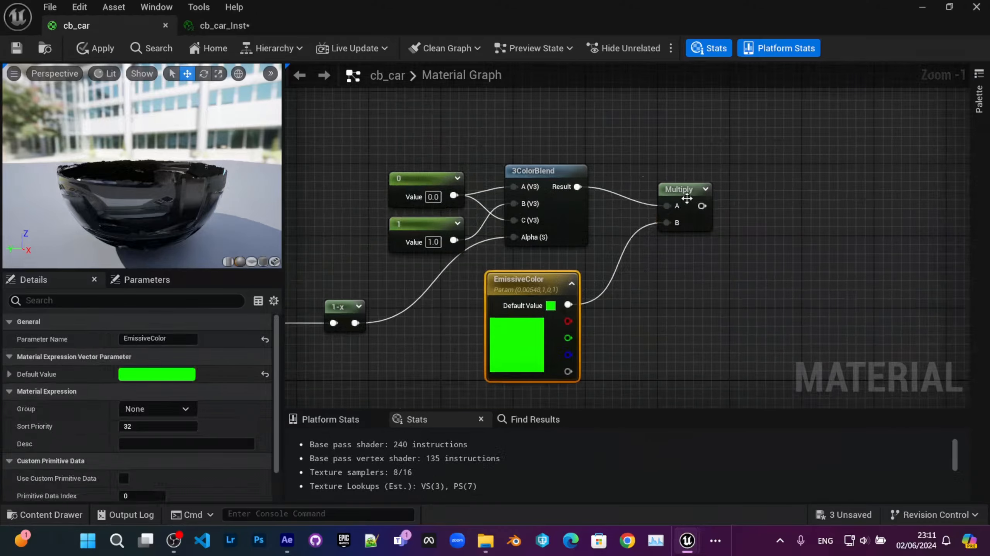
left_click_drag(692, 188, 680, 171)
left_click(666, 307)
Connect the new Multiply output to the Emissive Color input of the cb_car material node.
scroll(618, 265, "down", 2)
right_click_drag(666, 308, 571, 269)
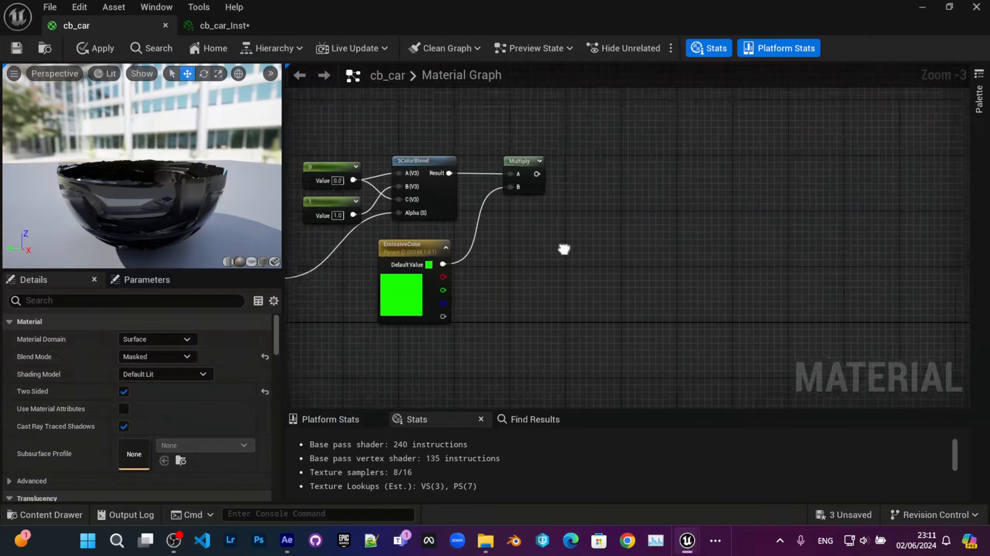
scroll(523, 236, "down", 2)
scroll(509, 230, "up", 2)
left_click_drag(509, 207, 777, 268)
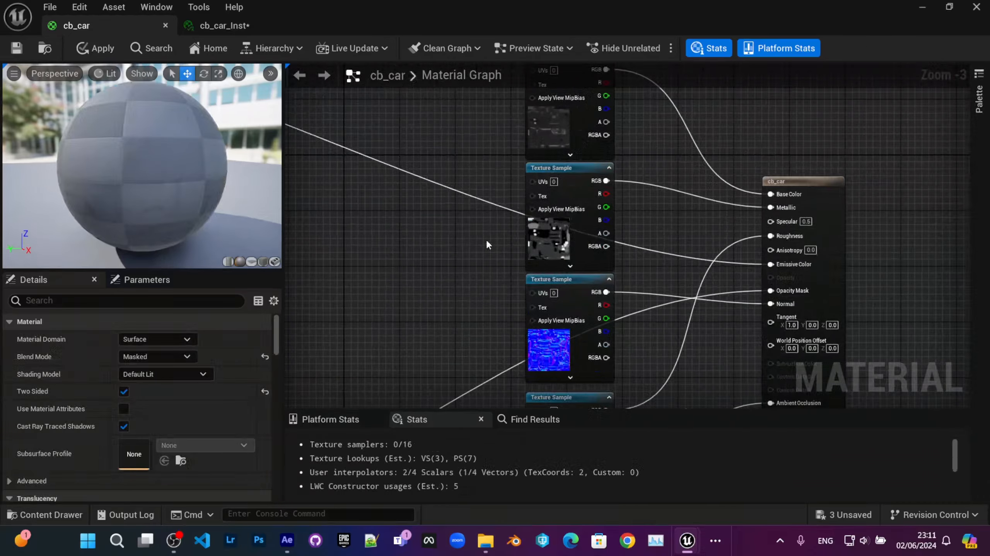
Check the emissive effect on the preview mesh and save the cb_car material.
scroll(486, 238, "down", 2)
right_click_drag(570, 186, 648, 298)
left_click_drag(134, 175, 158, 154)
scroll(133, 175, "up", 5)
scroll(173, 179, "down", 4)
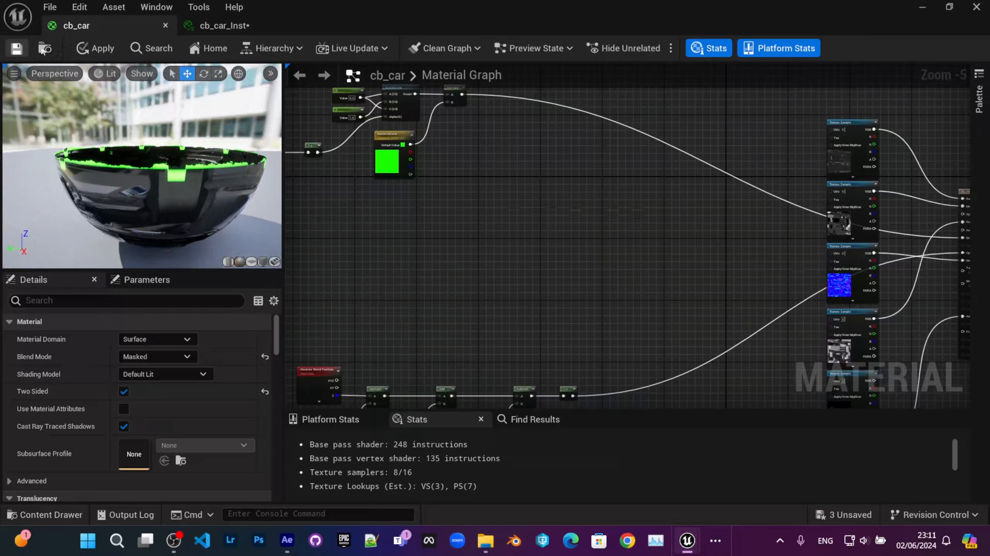
left_click(16, 48)
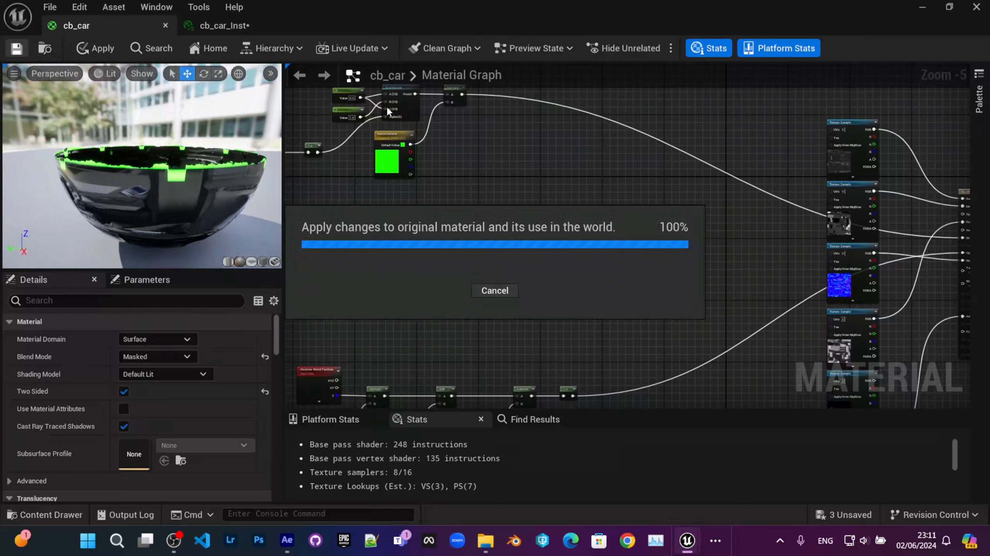
Scrub cb_car_Inst's Offset parameter to about 8.95 and view the dissolve on the car in the level.
left_click(223, 27)
left_click_drag(438, 10, 314, 200)
left_click_drag(670, 342, 645, 342)
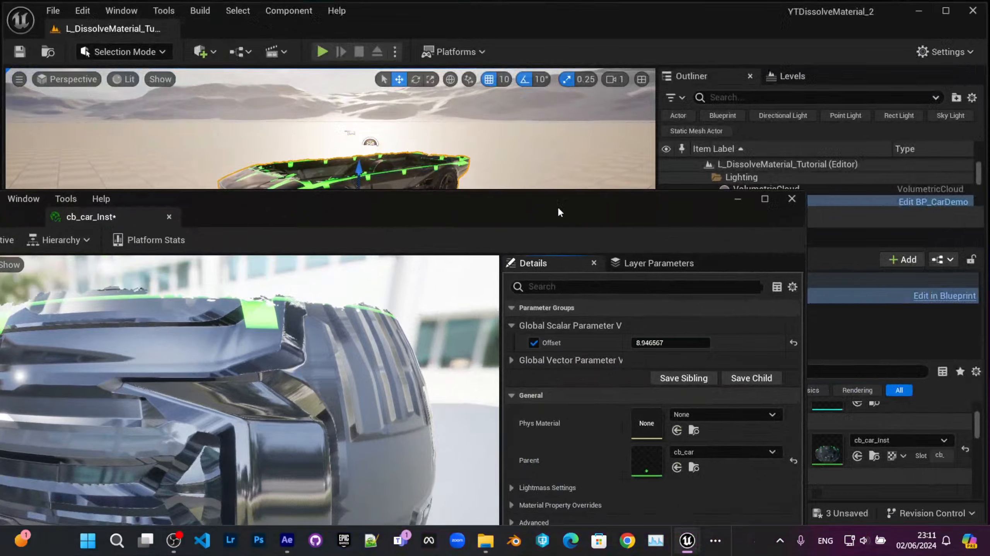
left_click_drag(556, 206, 555, 297)
right_click_drag(437, 170, 430, 169)
key("w")
right_click_drag(427, 234, 399, 238)
key("e")
key("s")
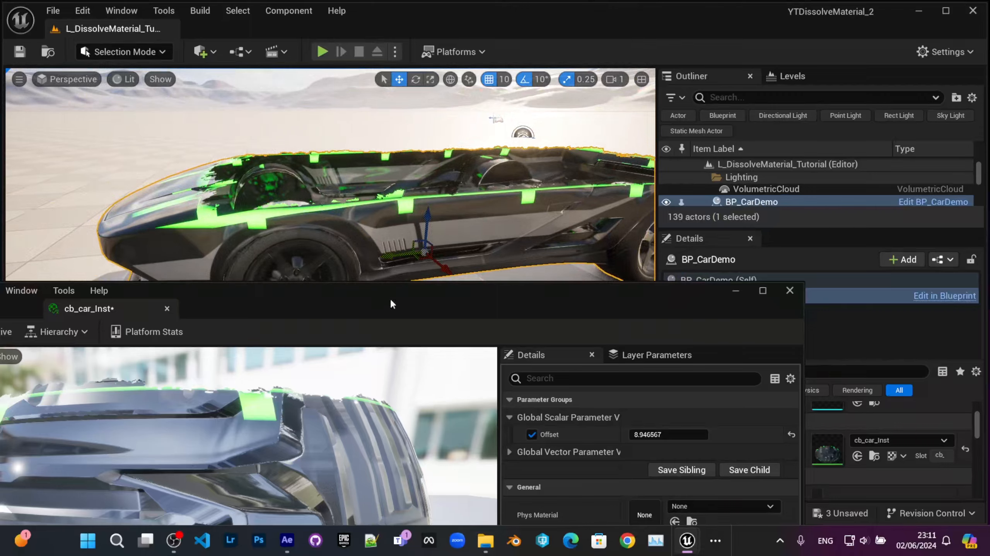
Examine cb_car's emissive network, from the grid Texture Sample through 3ColorBlend and EmissiveColor to the Multiply node.
left_click_drag(599, 318, 906, 232)
left_click(249, 224)
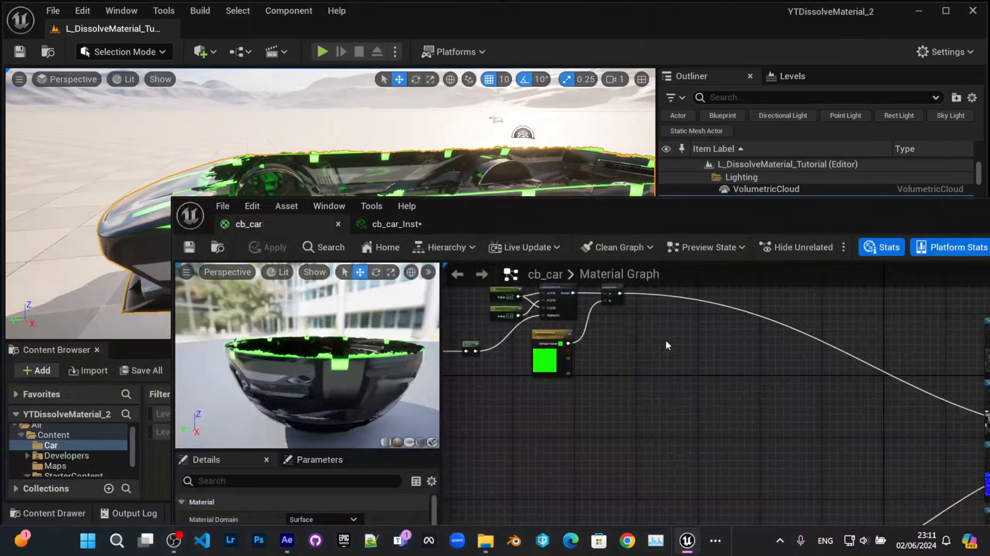
scroll(577, 363, "up", 3)
right_click_drag(577, 363, 646, 314)
left_click_drag(631, 218, 461, 46)
right_click_drag(431, 226, 720, 208)
right_click_drag(462, 272, 695, 234)
left_click(509, 340)
right_click_drag(741, 309, 401, 373)
right_click_drag(742, 201, 522, 302)
left_click_drag(583, 39, 577, 72)
right_click_drag(490, 293, 520, 236)
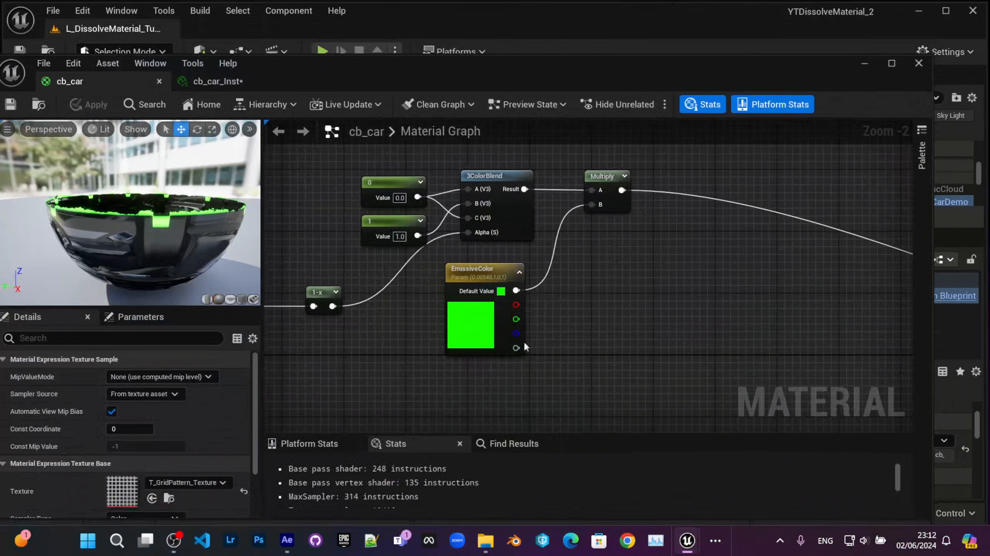
left_click(457, 335)
scroll(489, 308, "up", 2)
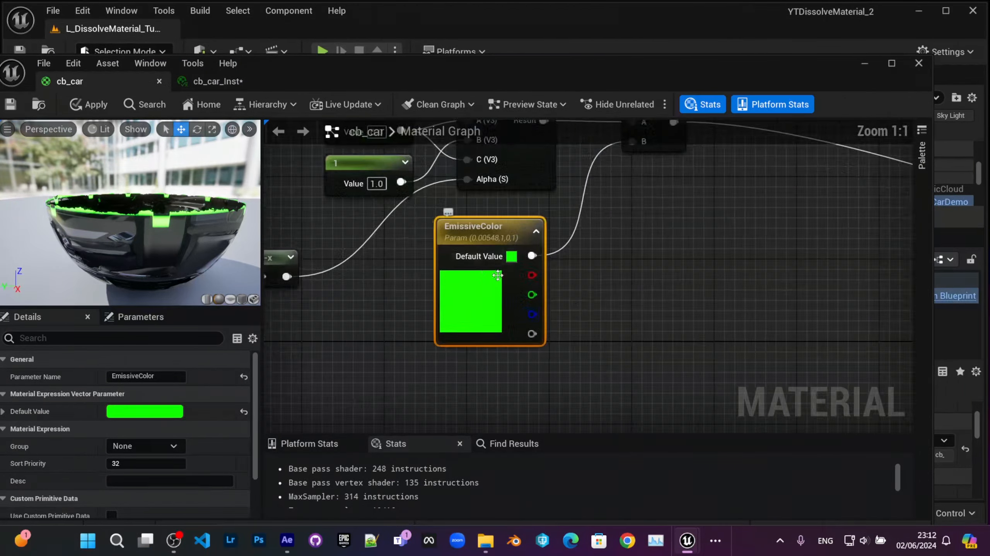
right_click_drag(498, 275, 557, 300)
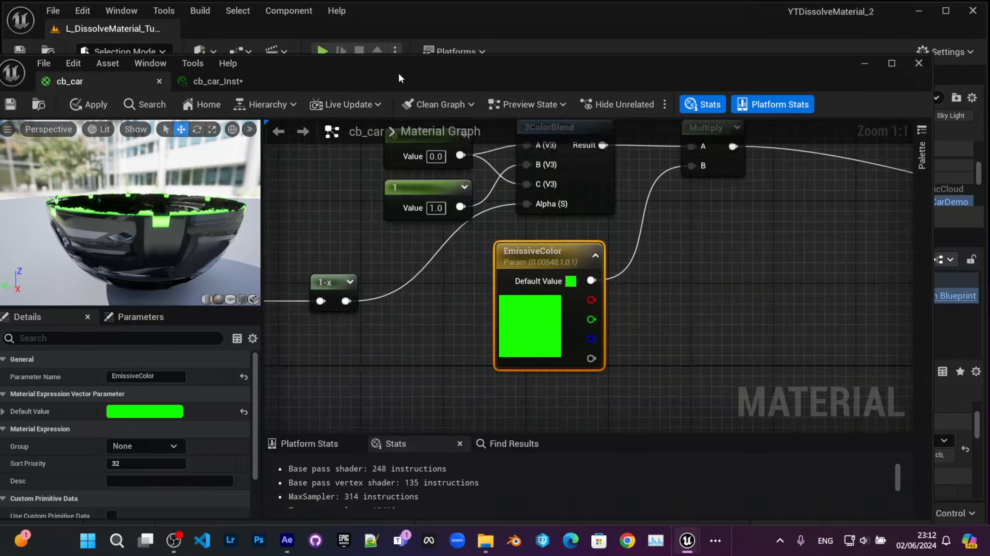
right_click_drag(327, 249, 339, 249)
scroll(415, 278, "down", 3)
right_click_drag(447, 293, 728, 210)
right_click_drag(478, 303, 241, 378)
Scrub cb_car_Inst's Offset parameter to about 10.07 and orbit the car to view it from above.
left_click_drag(405, 74, 450, 351)
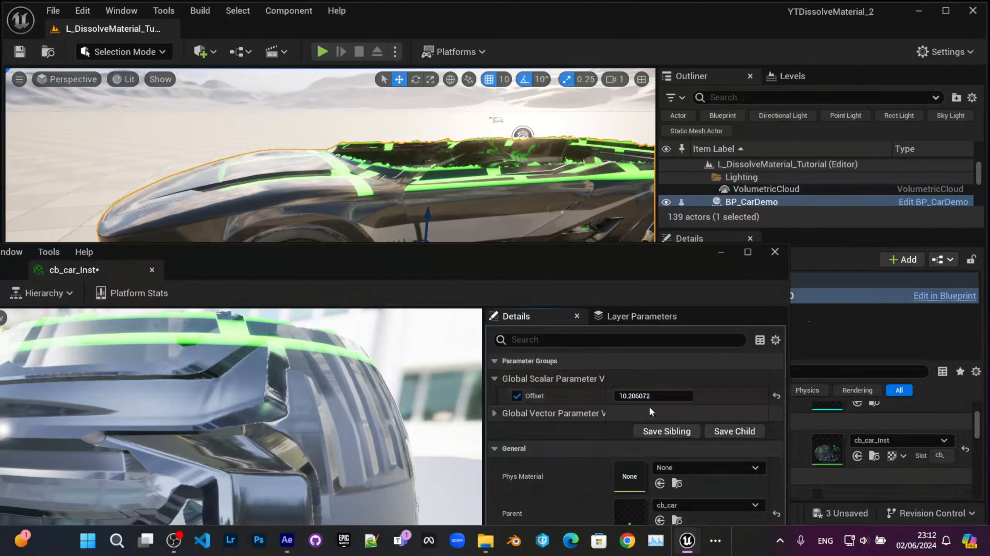
left_click_drag(648, 396, 765, 396)
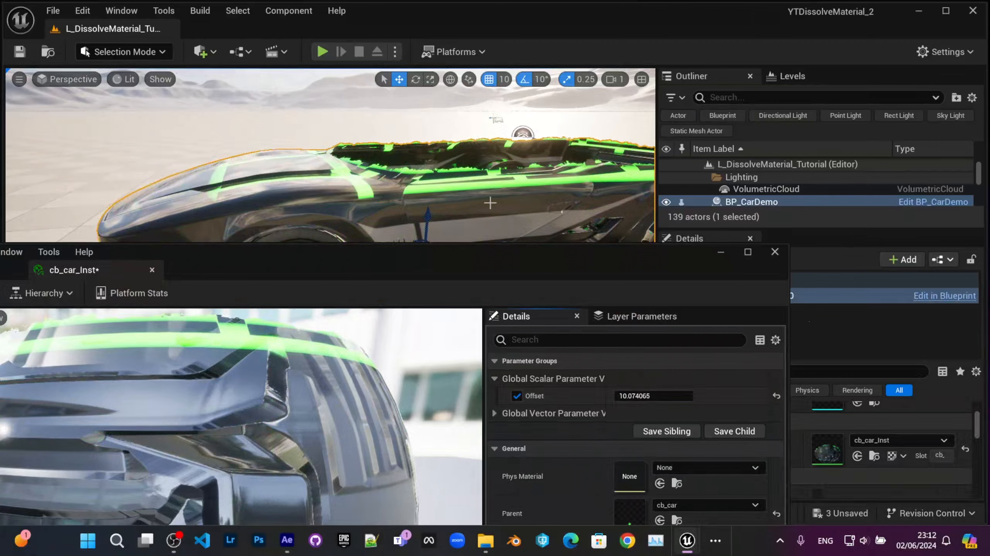
left_click_drag(230, 155, 255, 193, "alt")
Add a TextureCoordinate node beside the grid-pattern Texture Sample in the cb_car graph.
left_click_drag(512, 264, 793, 178)
left_click(251, 189)
left_click_drag(582, 183, 475, 25)
right_click_drag(453, 266, 641, 258)
scroll(640, 257, "down", 2)
right_click_drag(448, 316, 580, 273)
scroll(581, 273, "up", 4)
left_click(581, 273)
right_click_drag(505, 251, 579, 295)
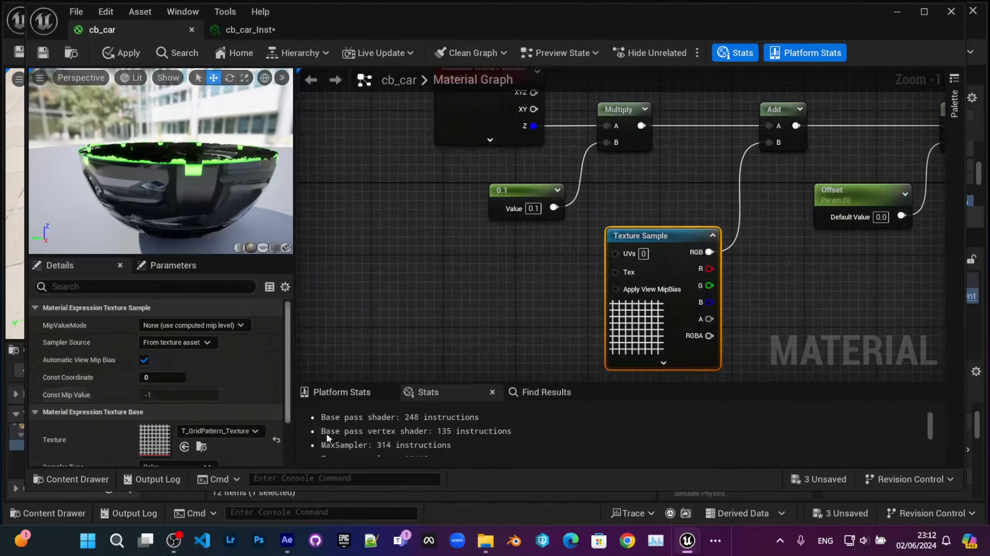
scroll(234, 389, "down", 3)
right_click(423, 253)
type("texture c")
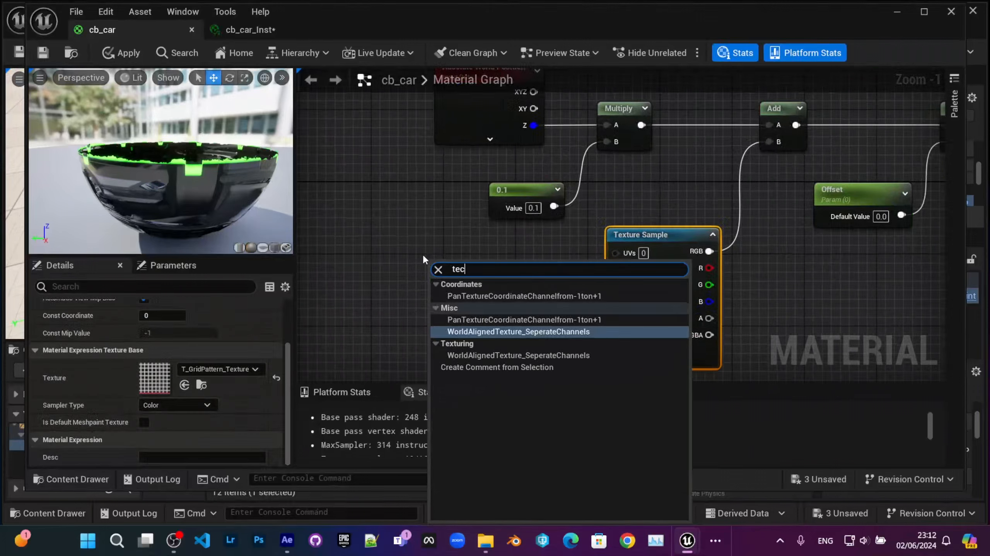
type("oord")
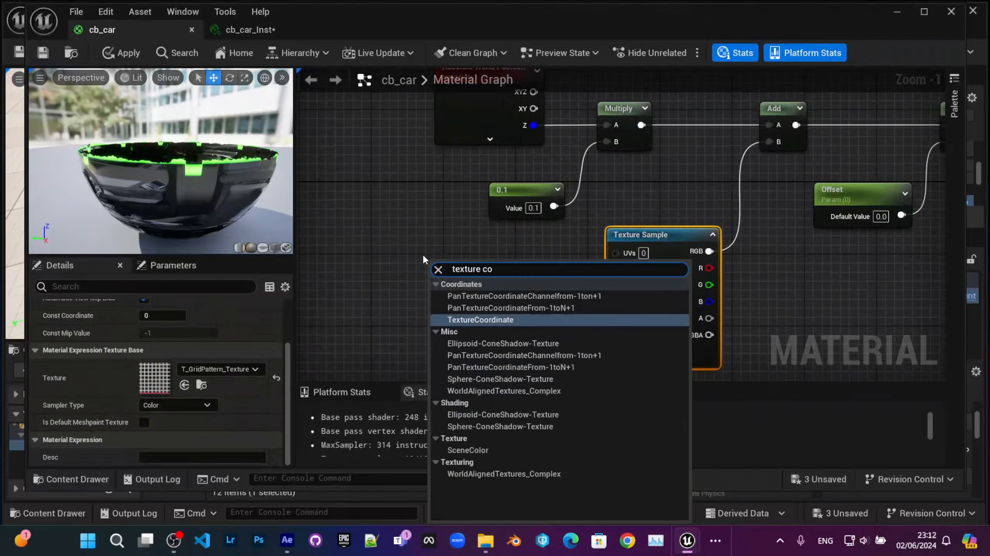
key("Return")
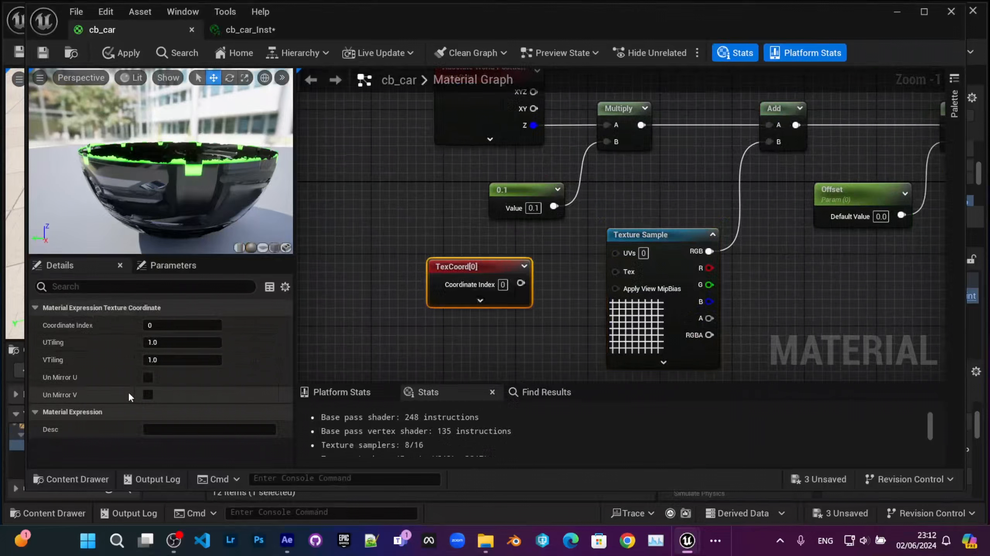
Set the TexCoord node's UTiling and VTiling to 20 and connect it to the grid Texture Sample's UVs.
left_click(172, 343)
type("20")
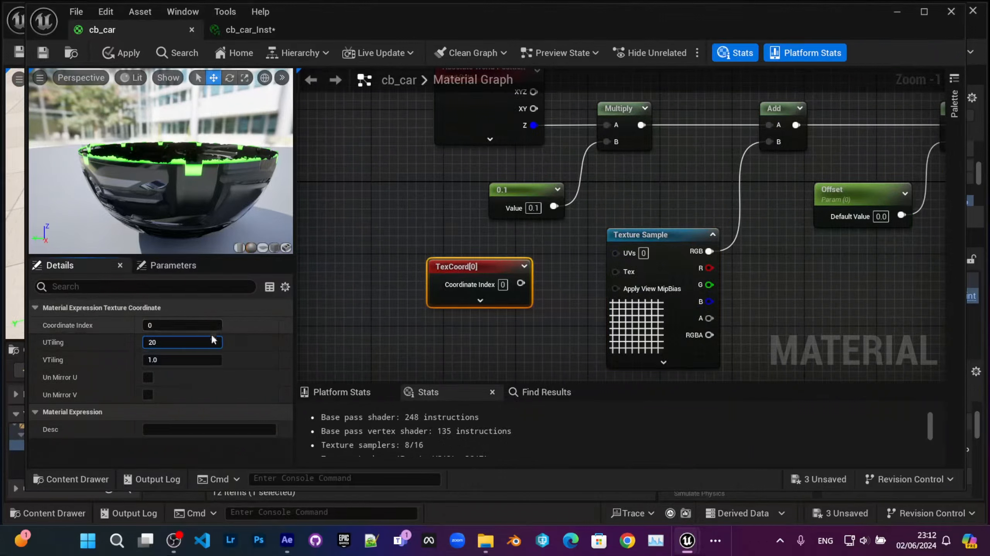
key("Tab")
type("20")
key("Return")
left_click_drag(521, 283, 636, 249)
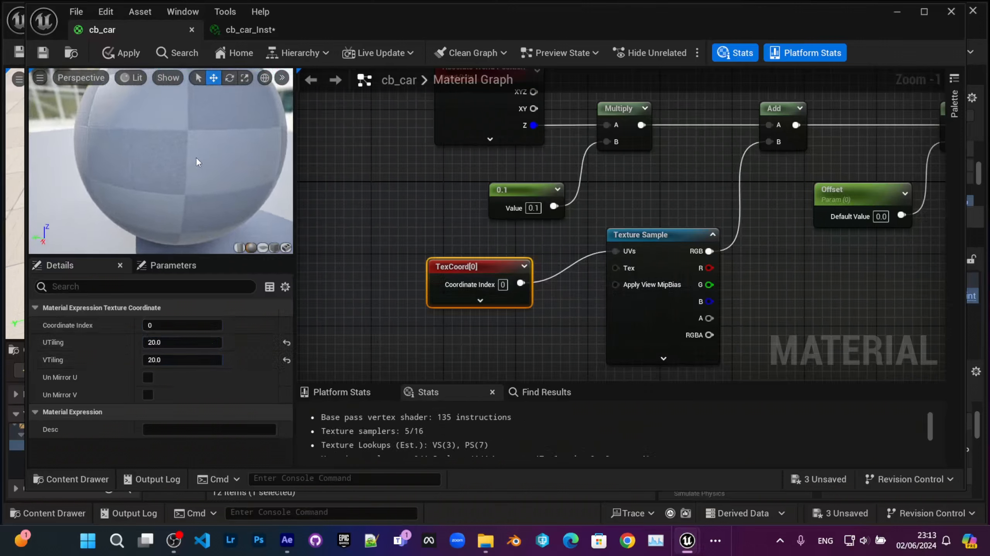
Inspect the tiled grid up close on the preview mesh and save cb_car.
scroll(187, 167, "up", 4)
scroll(187, 167, "down", 2)
left_click_drag(187, 167, 171, 136)
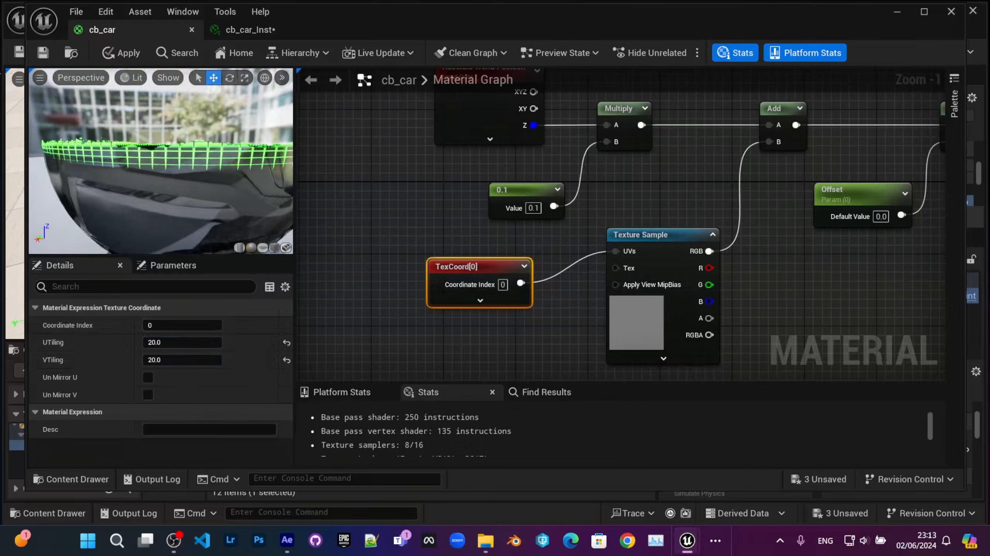
left_click(42, 57)
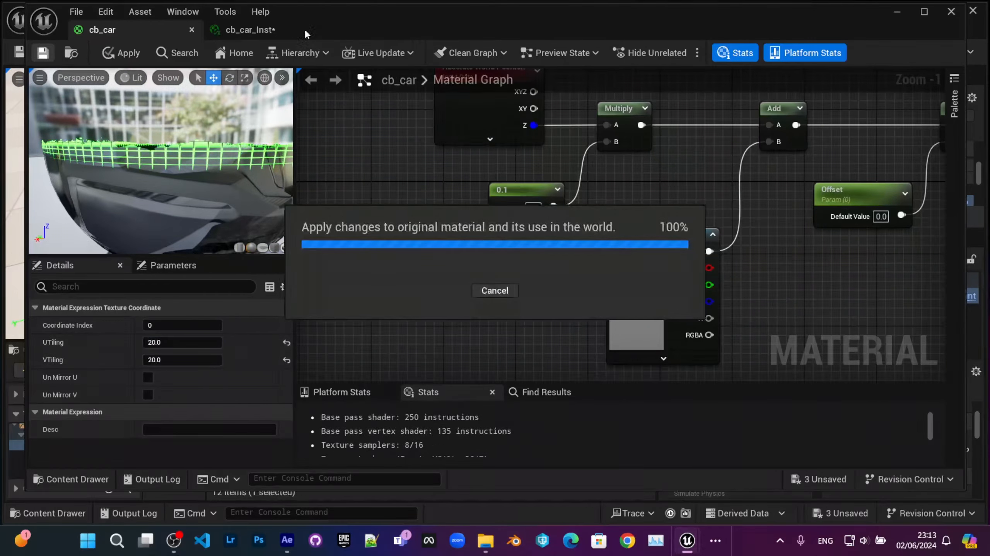
Scrub cb_car_Inst's Offset to about 9.56 while checking the tiled emissive grid on the car in the level.
left_click_drag(406, 15, 370, 303)
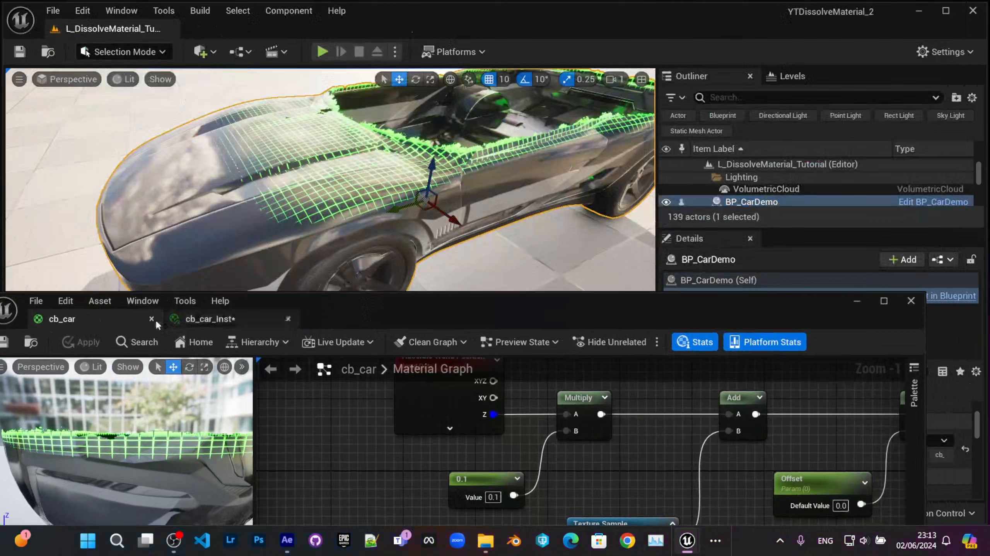
left_click(190, 324)
left_click_drag(779, 445, 853, 445)
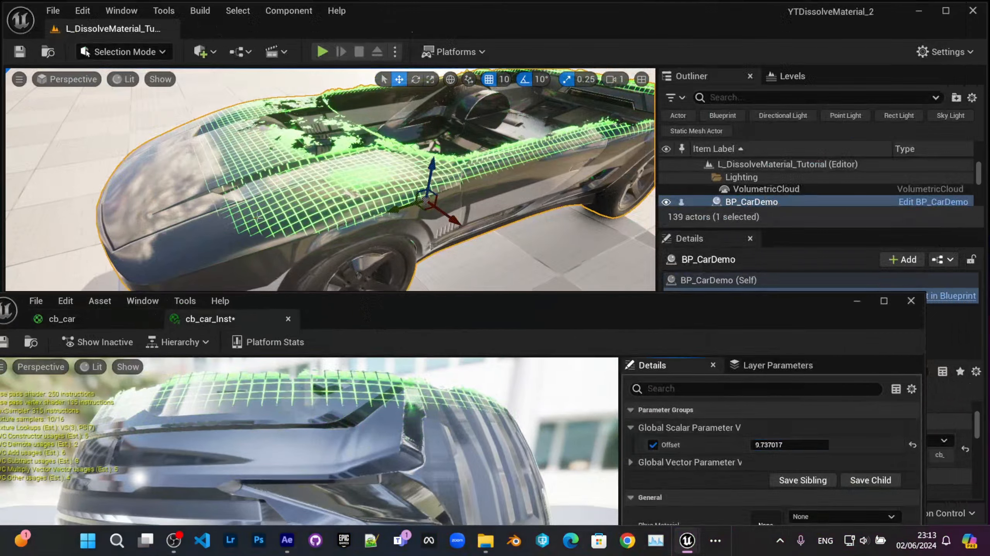
mouse_move(773, 445)
left_mouse_down()
mouse_move(717, 445)
mouse_move(756, 445)
left_mouse_up()
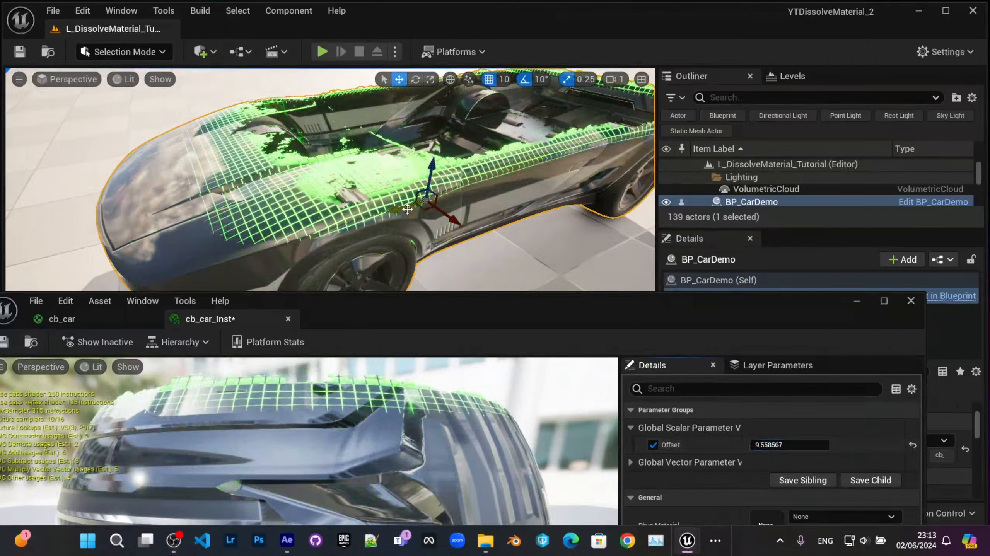
left_click_drag(407, 210, 463, 209, "alt")
Return to the cb_car graph and examine the path from the grid texture's Add and Subtract nodes to EmissiveColor.
left_click_drag(642, 304, 631, 2)
left_click(85, 26)
right_click_drag(581, 231, 434, 281)
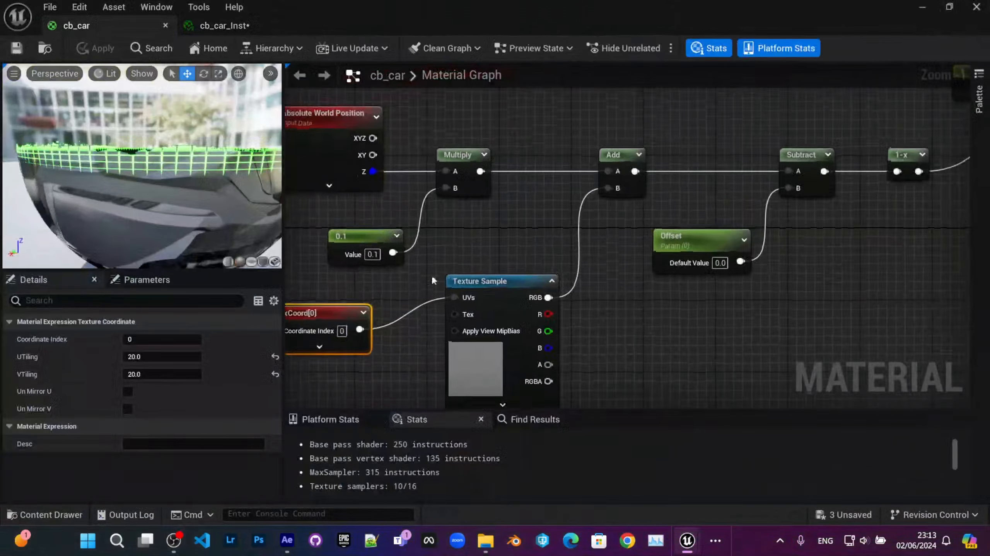
scroll(433, 280, "down", 3)
right_click_drag(605, 255, 366, 267)
right_click_drag(568, 192, 510, 202)
scroll(515, 211, "up", 3)
right_click_drag(474, 239, 645, 200)
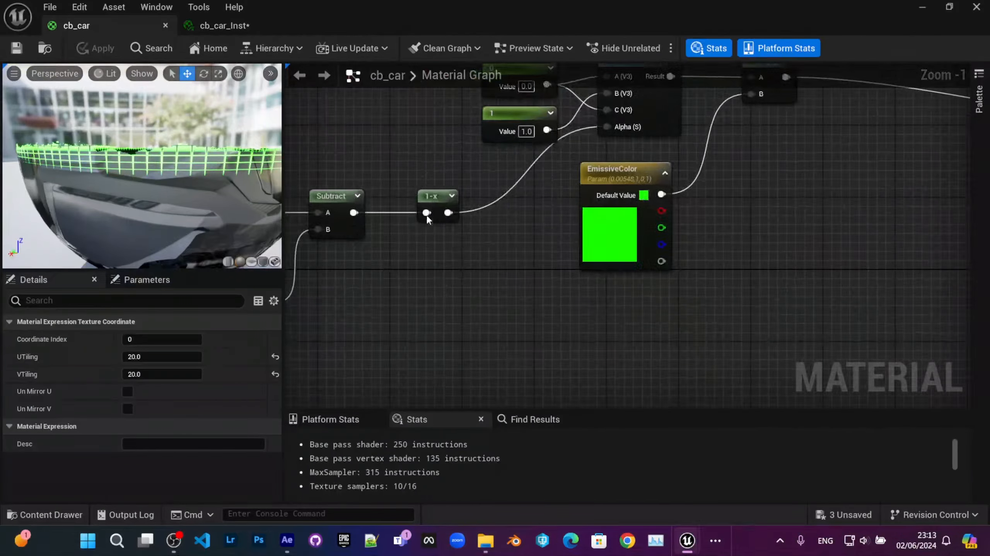
right_click_drag(518, 263, 501, 322)
right_click_drag(559, 279, 519, 289)
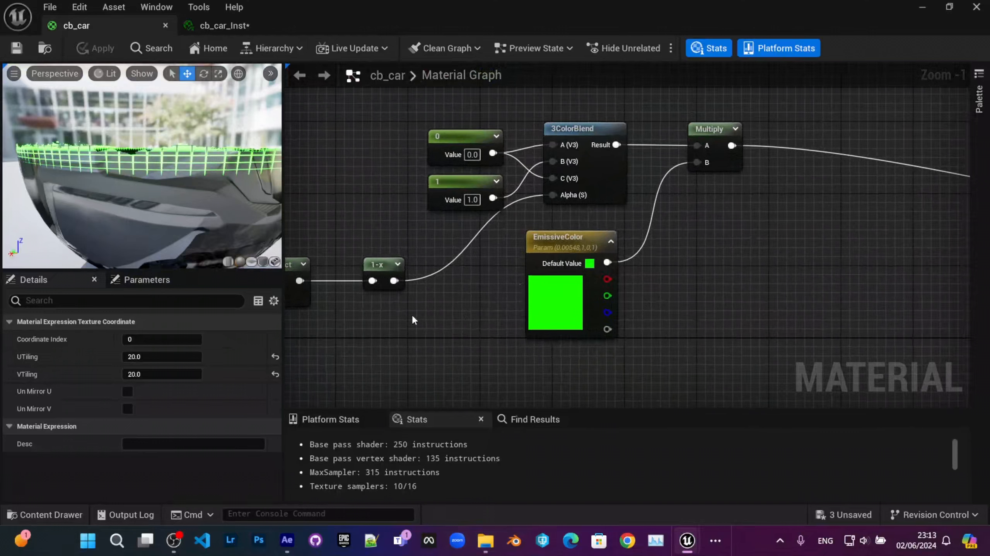
right_click_drag(529, 296, 470, 287)
scroll(442, 318, "down", 1)
right_click_drag(442, 318, 458, 261)
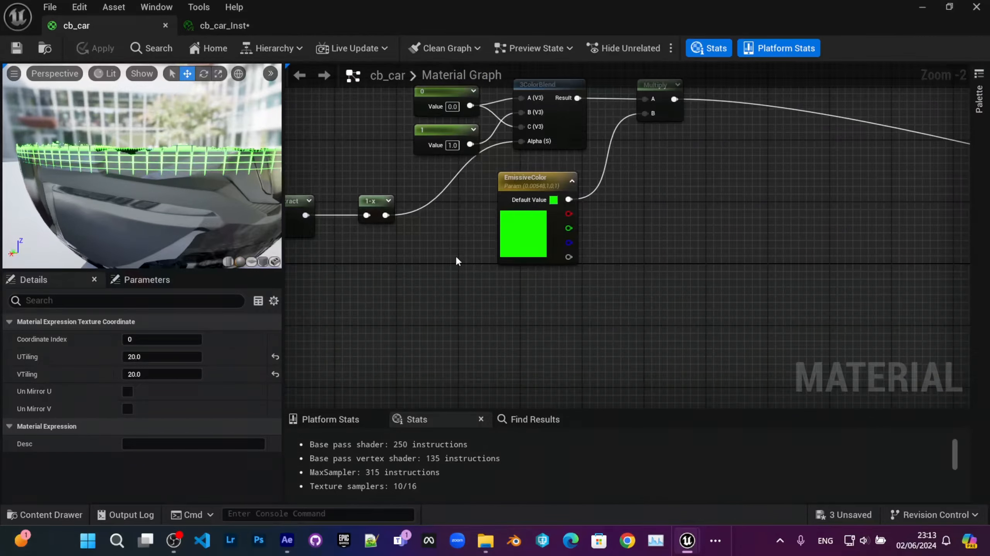
Add a Constant node below EmissiveColor and convert it to a scalar parameter named Thickness.
right_click_drag(463, 297, 472, 274)
right_click(474, 273)
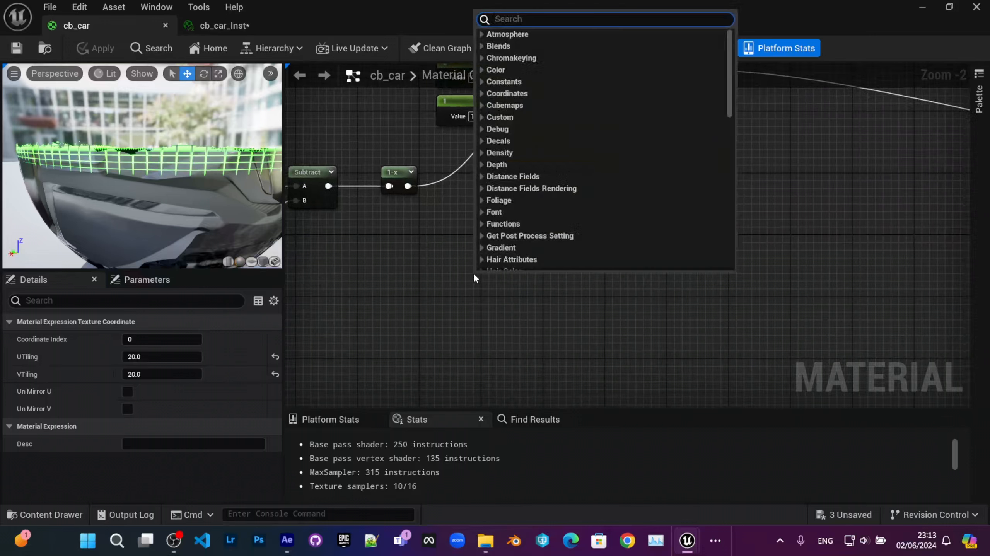
type("di")
key("BackSpace")
key("BackSpace")
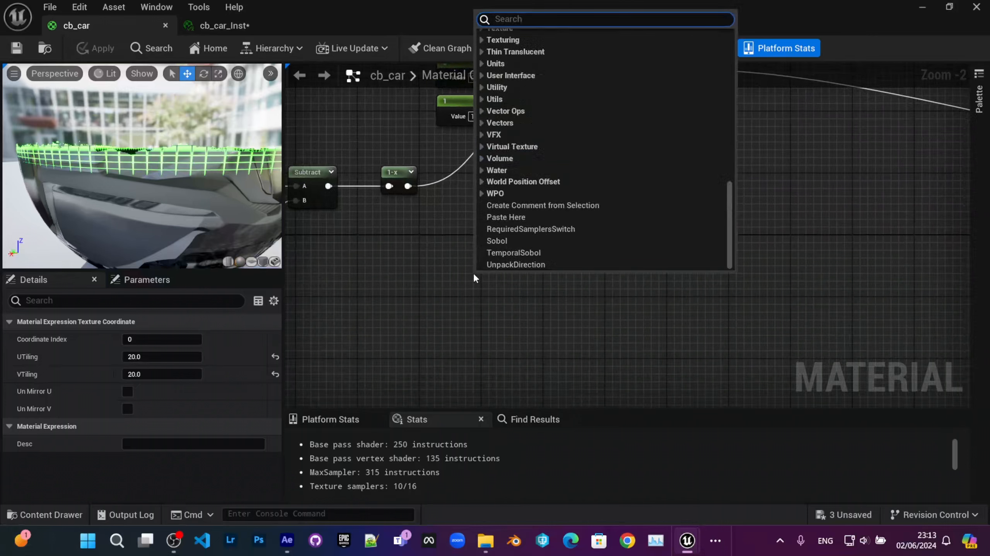
type("constant")
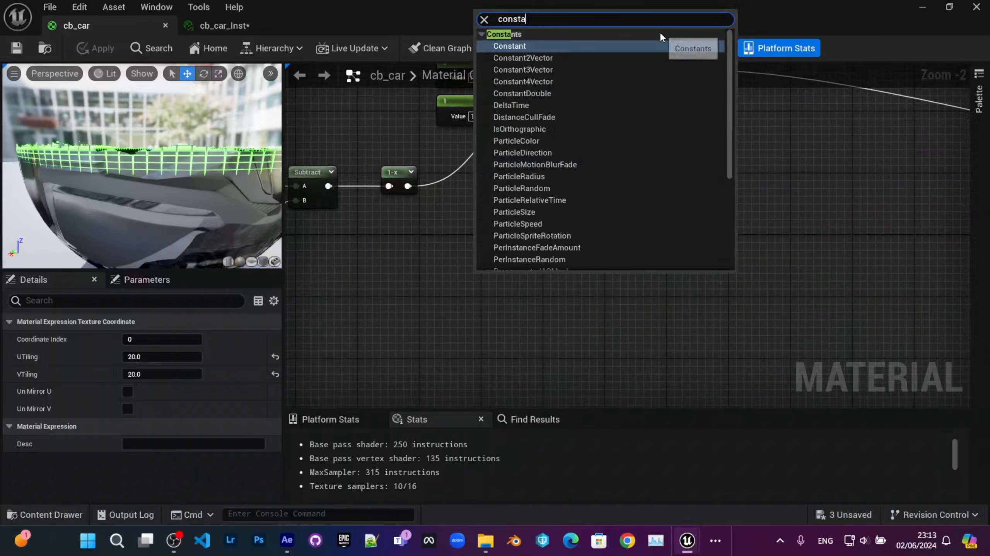
key("Return")
right_click(496, 283)
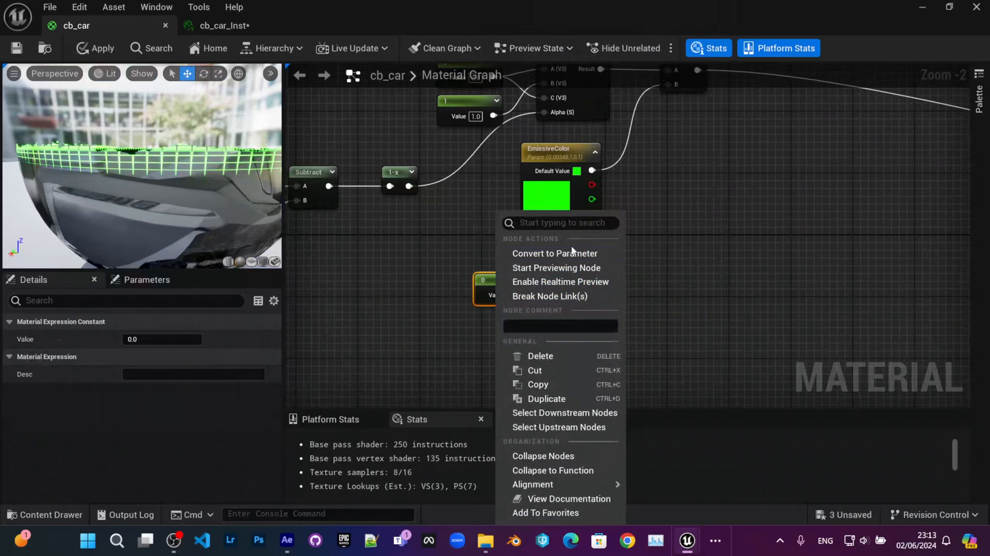
left_click(572, 254)
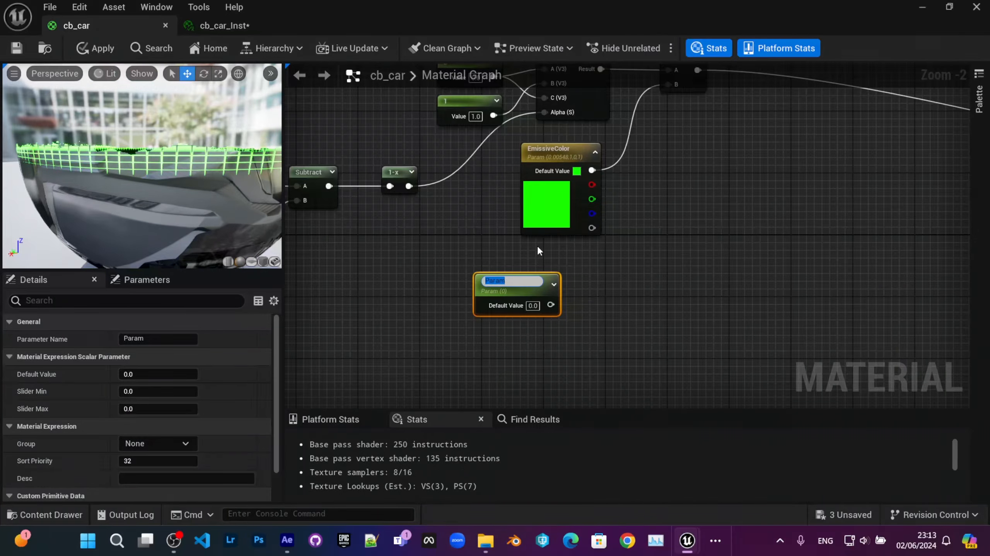
type("Thickness")
key("Return")
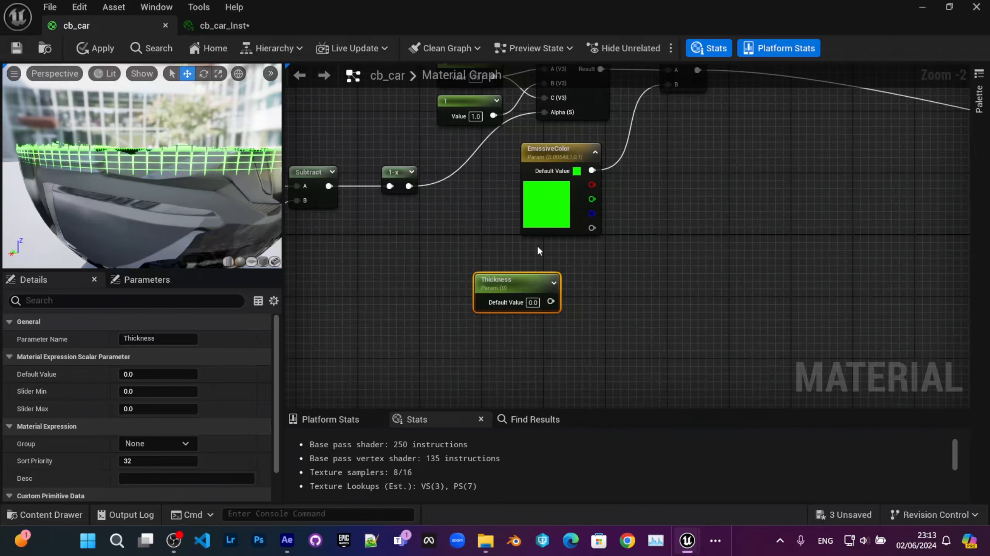
scroll(537, 245, "up", 2)
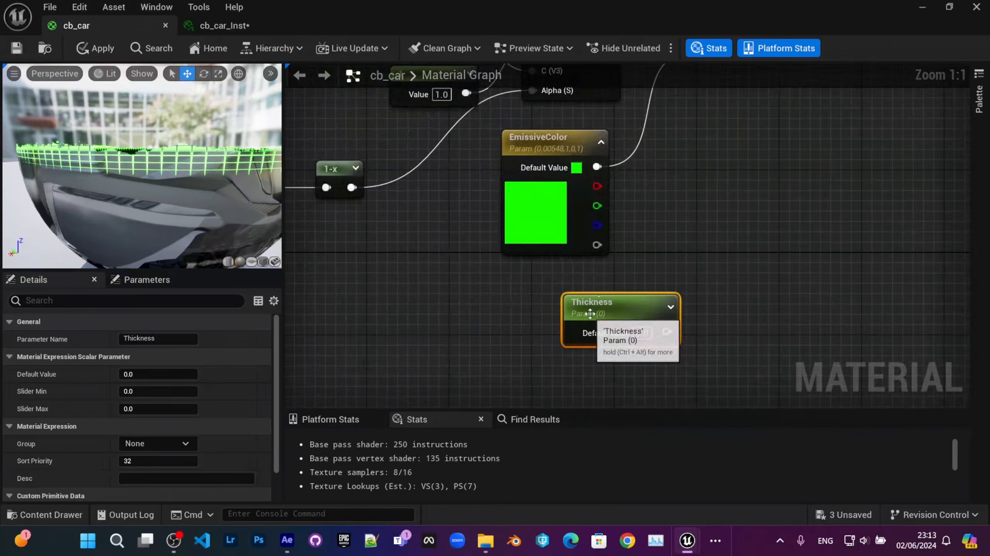
scroll(591, 313, "down", 2)
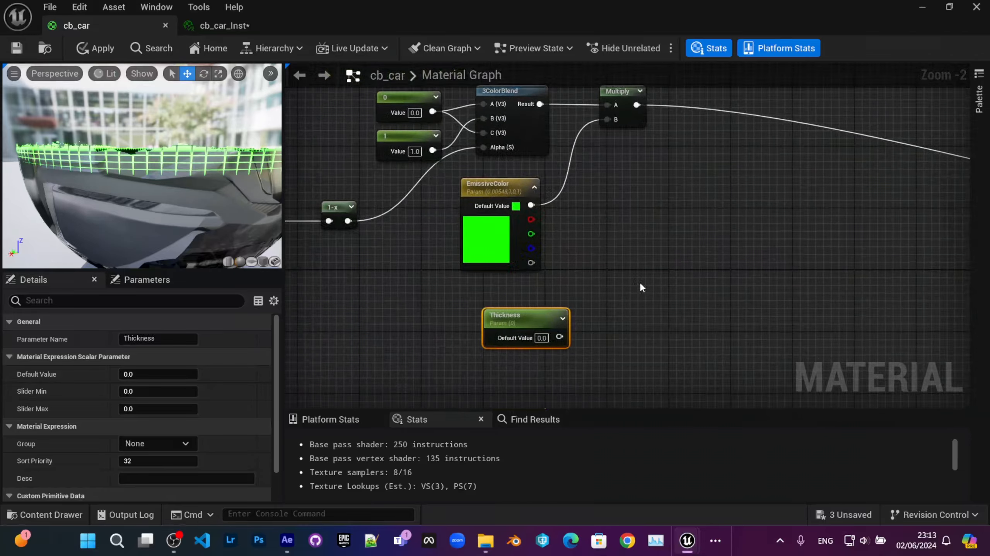
right_click_drag(609, 283, 574, 223)
left_click(635, 214)
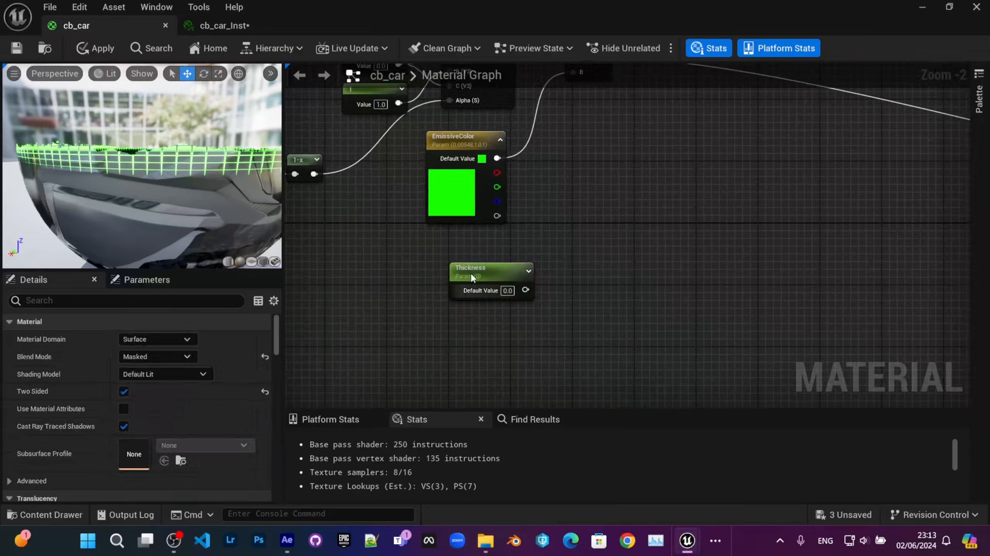
Add a Multiply node beside Thickness and connect Thickness to its B input.
left_click_drag(471, 272, 500, 280)
right_click_drag(625, 213, 487, 283)
right_click(563, 257)
type("mult")
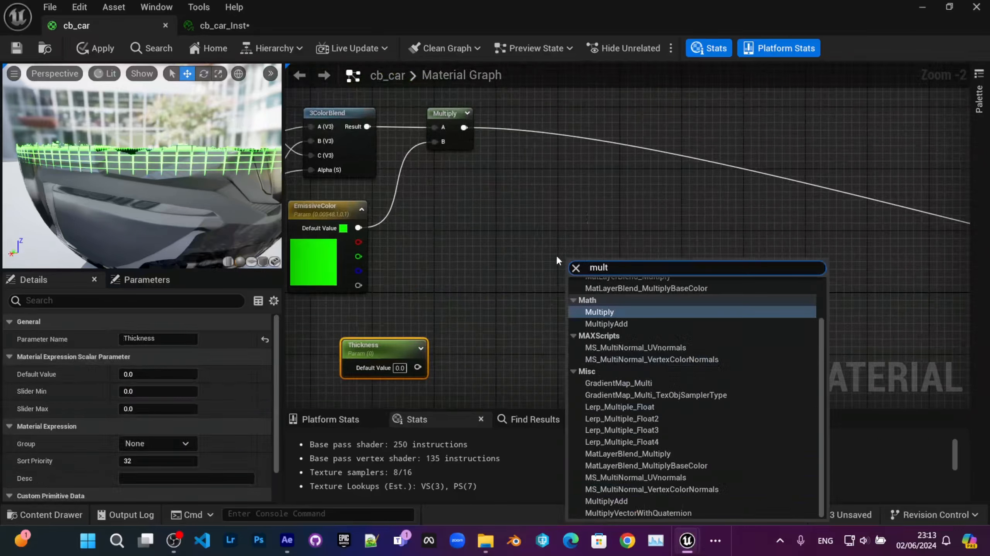
key("Return")
right_click_drag(555, 255, 502, 235)
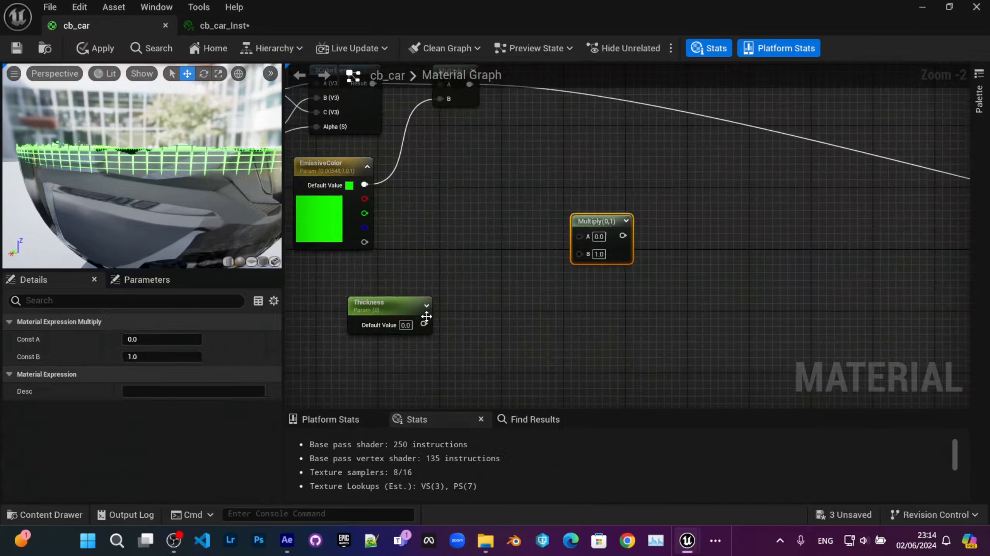
left_click_drag(424, 324, 580, 254)
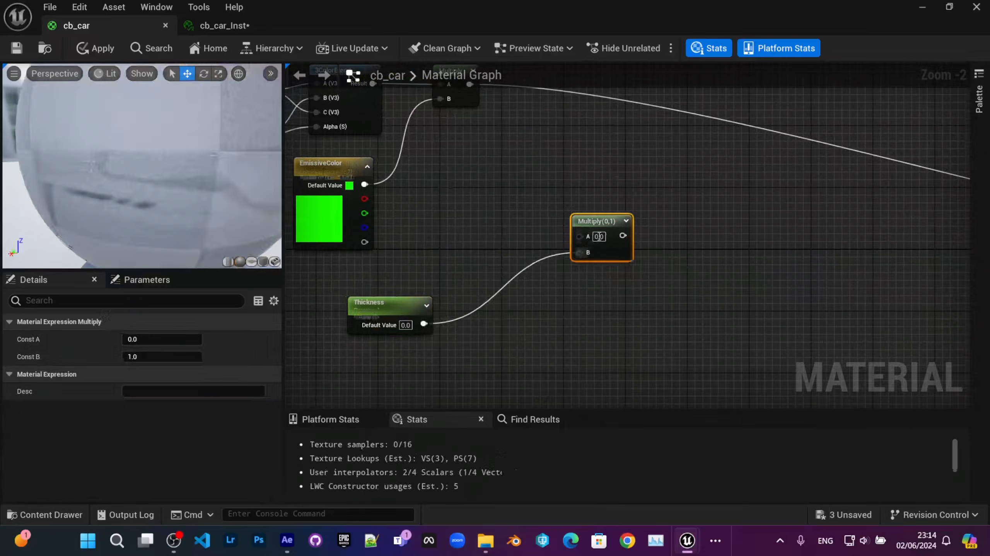
left_click_drag(602, 221, 546, 225)
Connect the 1-x output to the new Multiply node's A input and place Multiply and Thickness below EmissiveColor.
right_click_drag(416, 265, 608, 294)
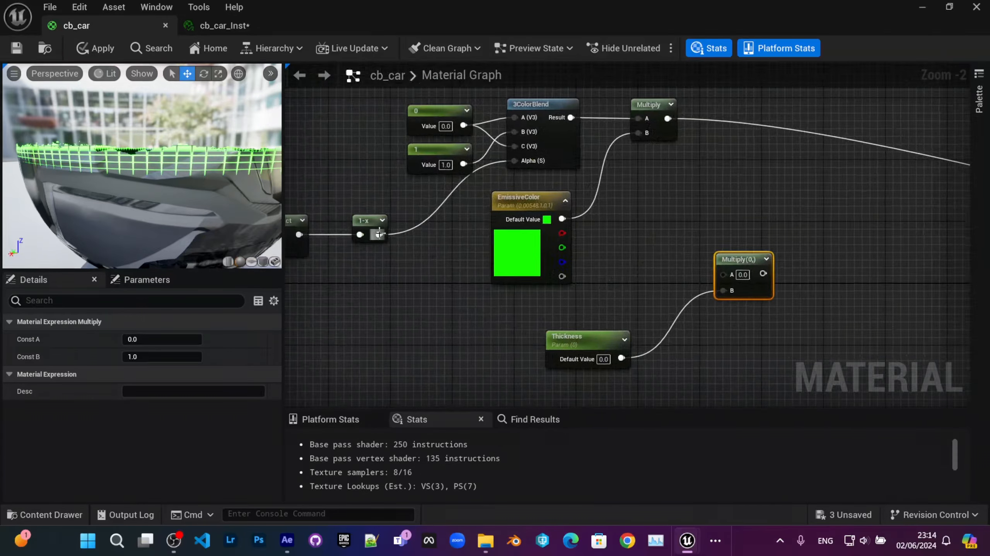
left_click_drag(378, 234, 731, 281)
left_click_drag(735, 237, 756, 309)
left_click_drag(589, 331, 600, 331, "shift")
left_click_drag(733, 257, 522, 314)
right_click_drag(524, 317, 590, 234)
scroll(504, 266, "up", 2)
left_click(434, 299)
left_click_drag(418, 316, 460, 265)
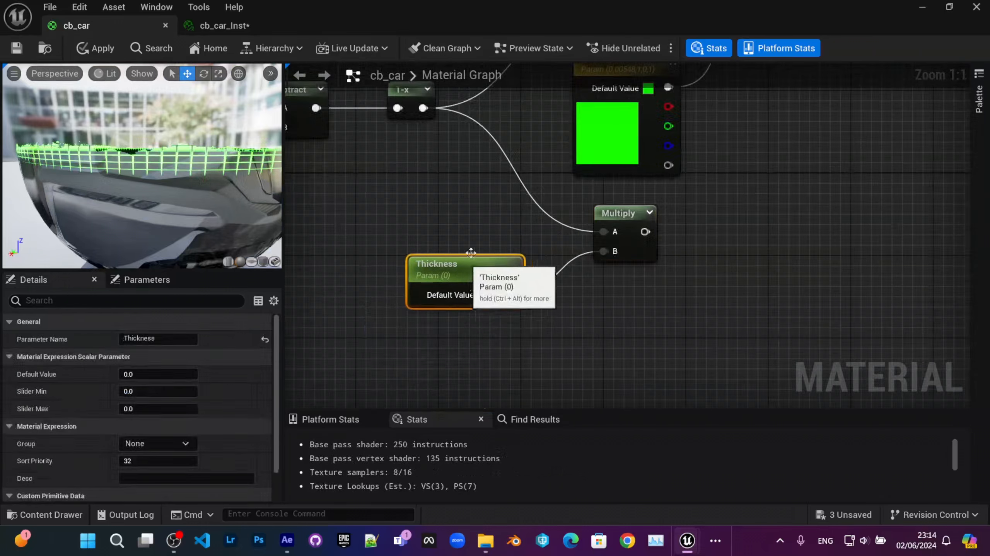
Set the Thickness parameter's default value to 5 and save cb_car.
right_click_drag(471, 251, 464, 279)
left_click(483, 323)
type("5")
key("Return")
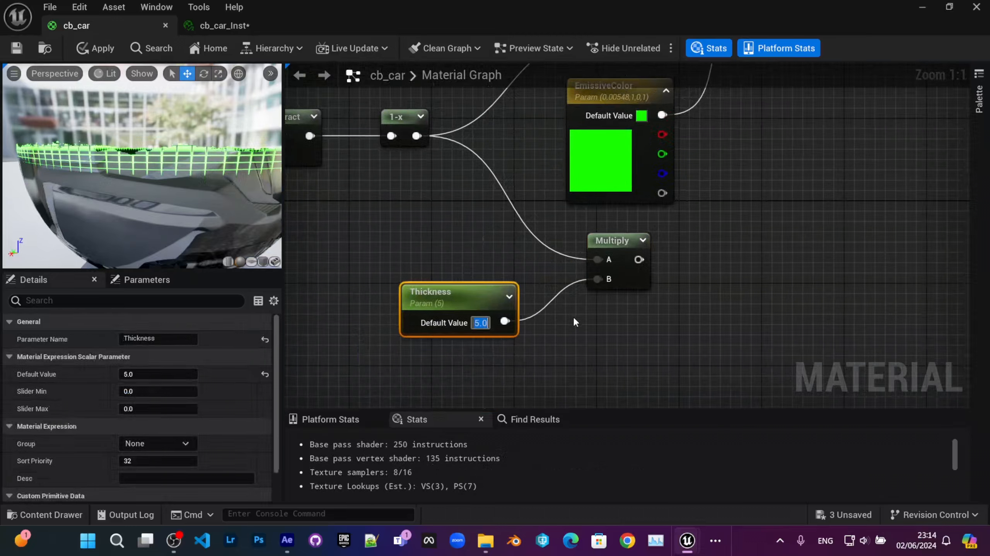
left_click(21, 50)
Create an Add node, feed the EmissiveColor Multiply into its A input, and break that Multiply's old link to the material output.
right_click_drag(822, 170, 741, 204)
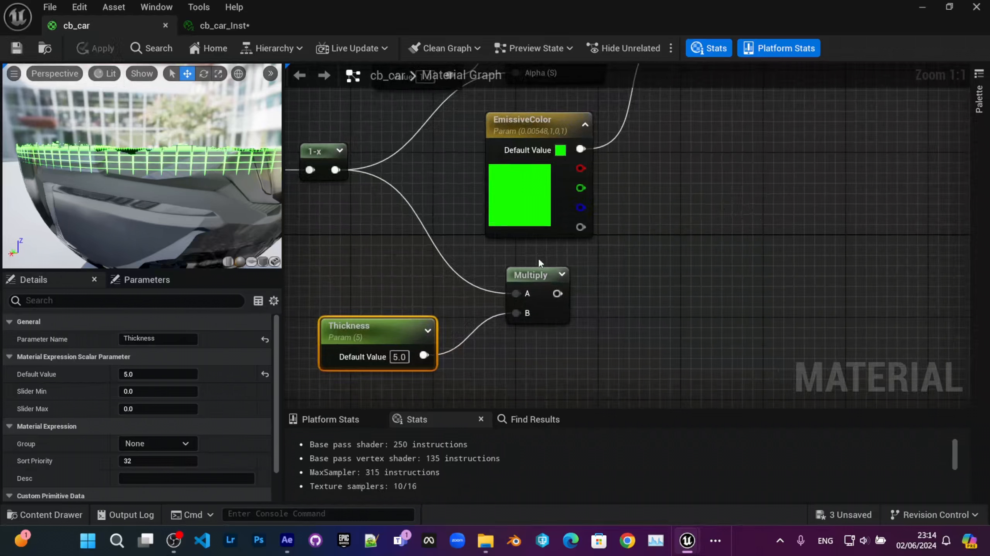
right_click_drag(641, 240, 524, 272)
scroll(605, 225, "down", 2)
right_click_drag(605, 225, 489, 256)
right_click(537, 176)
type("a")
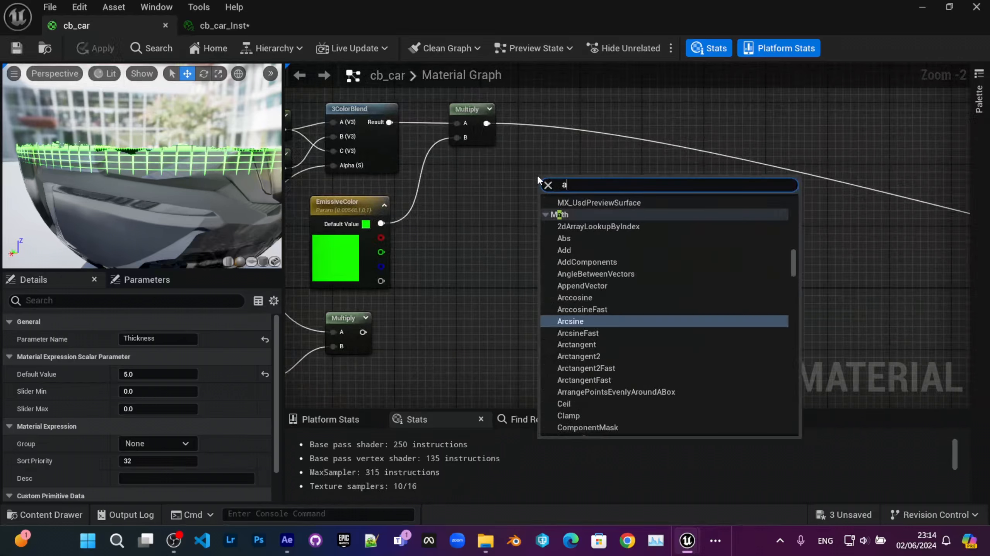
type("dd")
key("Return")
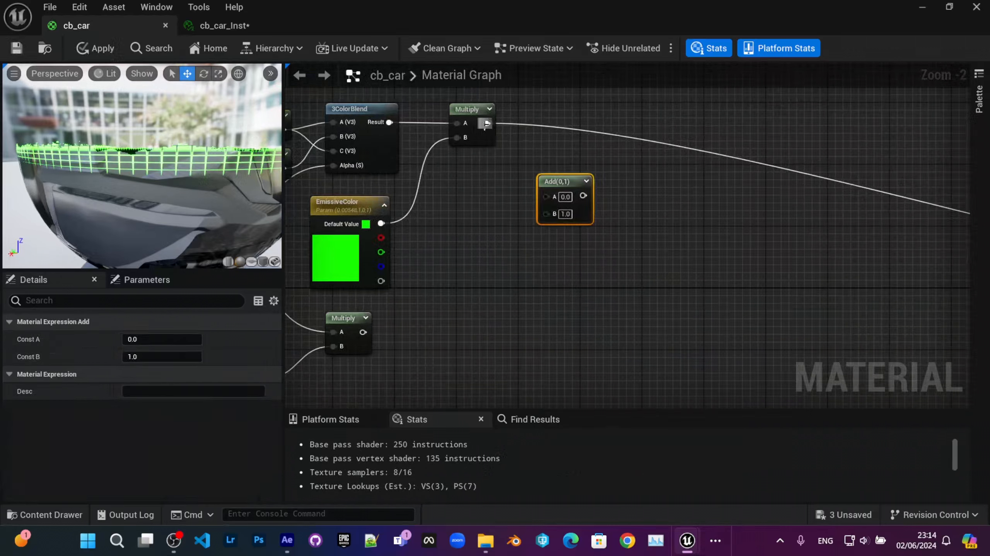
left_click_drag(486, 124, 546, 195)
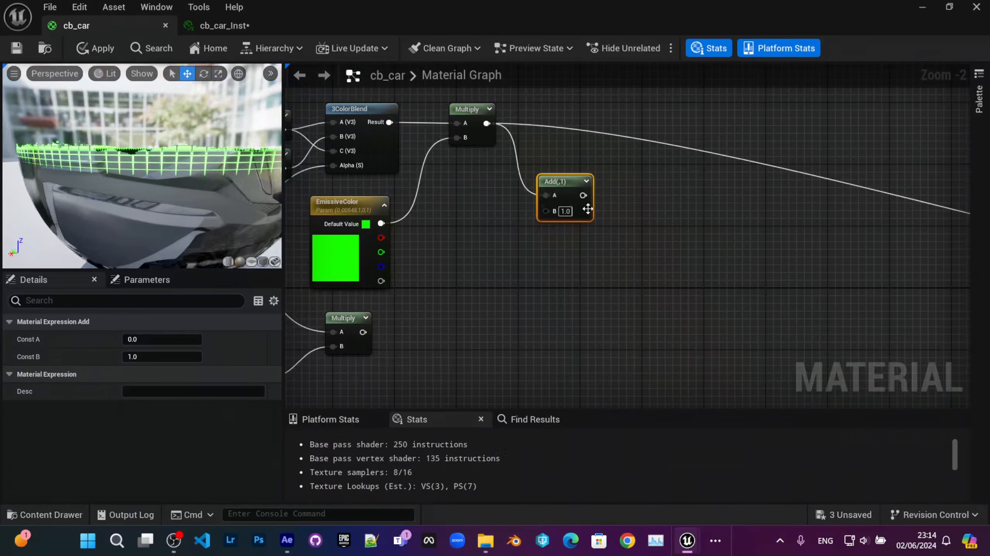
left_click(575, 130)
right_click_drag(576, 133, 640, 82)
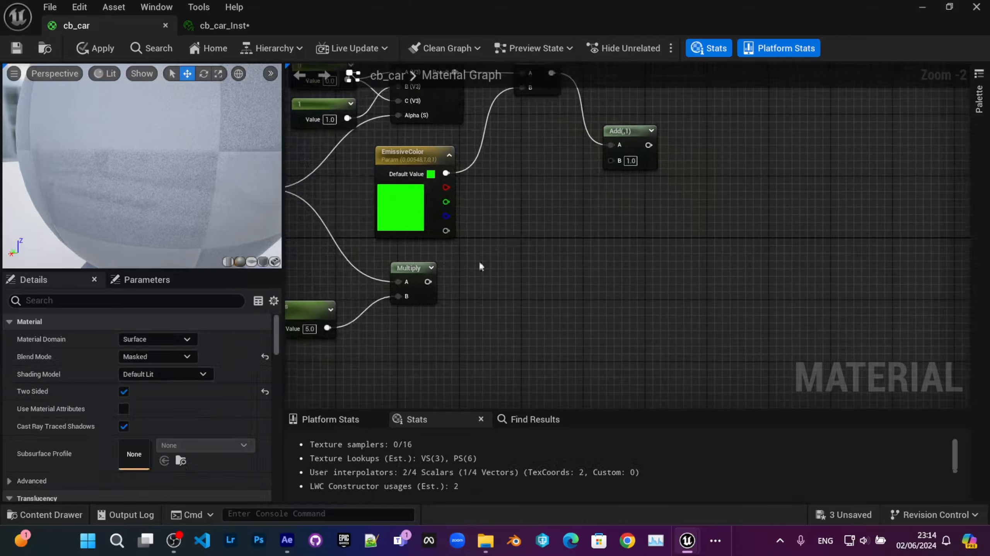
Connect the Thickness Multiply to the Add node's B input and wire the Add output to the material's emissive input.
left_click_drag(427, 282, 610, 161)
scroll(622, 161, "down", 3)
scroll(520, 217, "up", 1)
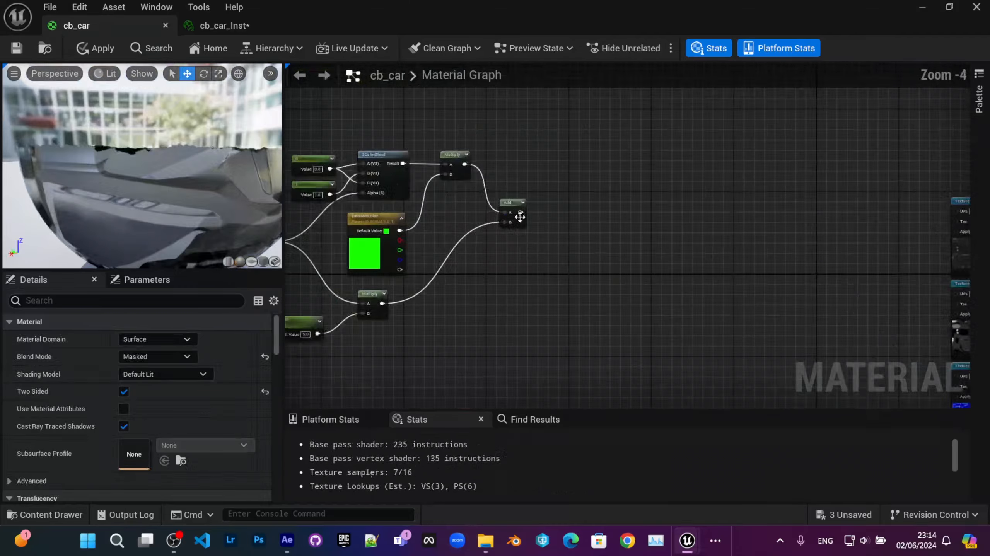
left_click_drag(519, 217, 743, 184)
Tidy the positions of the Add and Thickness nodes and inspect the combined emissive effect on the preview mesh.
right_click_drag(471, 177, 576, 296)
scroll(508, 292, "up", 3)
left_click_drag(195, 208, 233, 221)
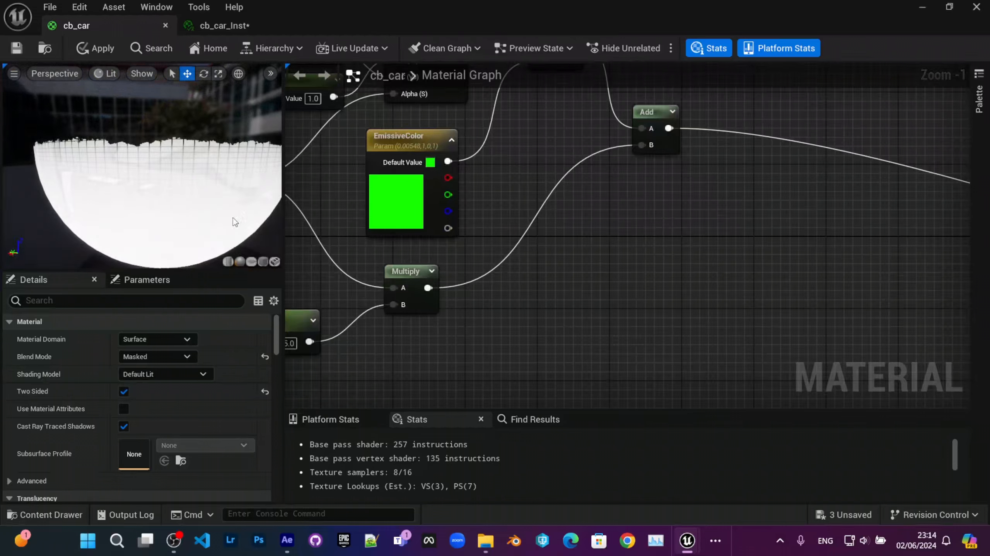
right_click_drag(531, 228, 514, 285)
left_click_drag(648, 171, 634, 195)
right_click_drag(469, 285, 581, 241)
left_click_drag(344, 362, 371, 343)
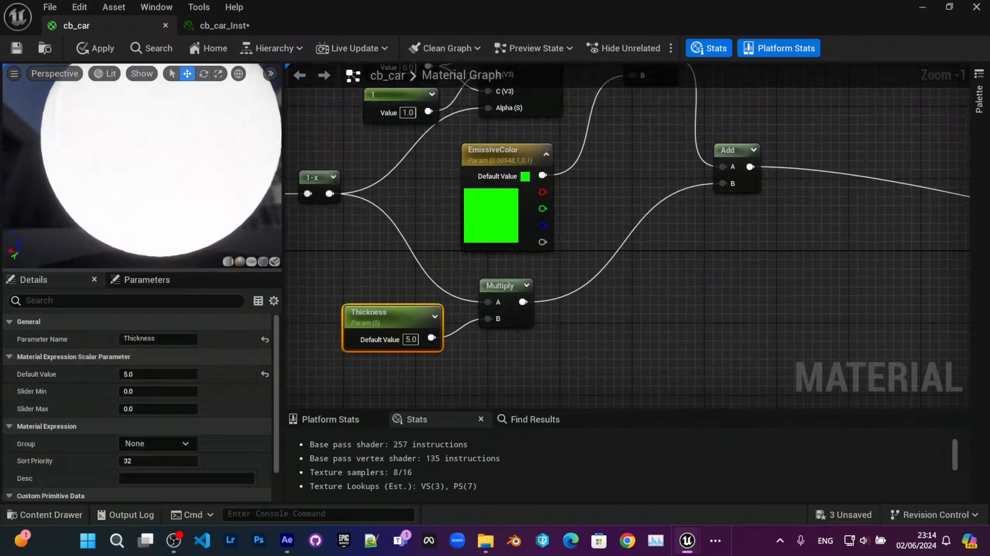
left_click_drag(265, 226, 272, 230)
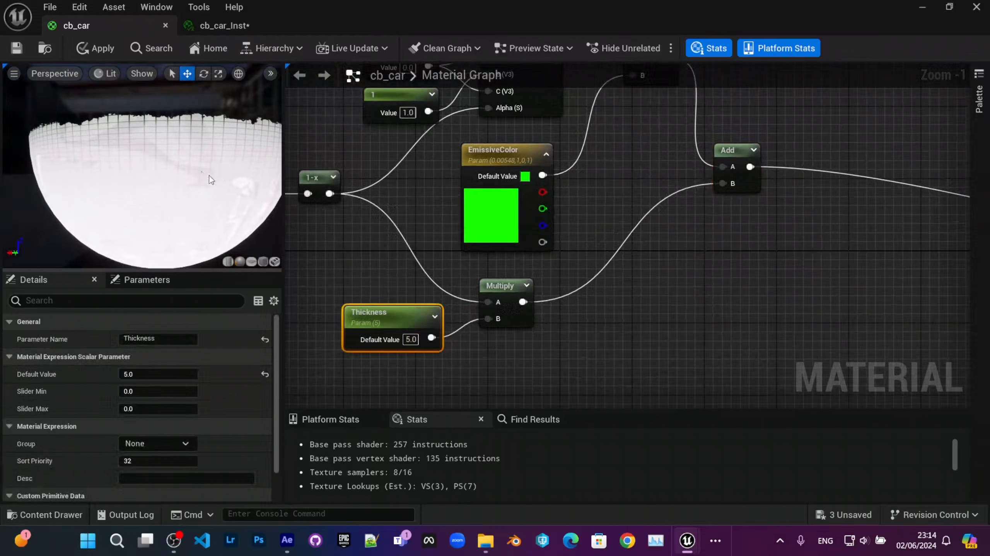
left_click_drag(210, 178, 210, 163)
Try Thickness default values of 2, 0, 1, 0.2 and 0.1 while comparing the glow on the preview mesh.
left_click(411, 339)
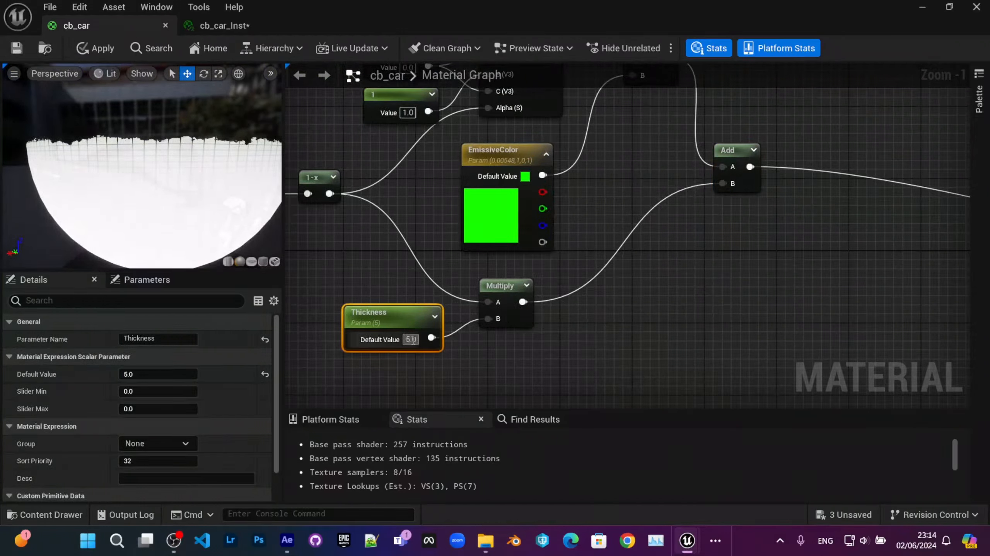
type("2")
key("Return")
type("0")
key("Return")
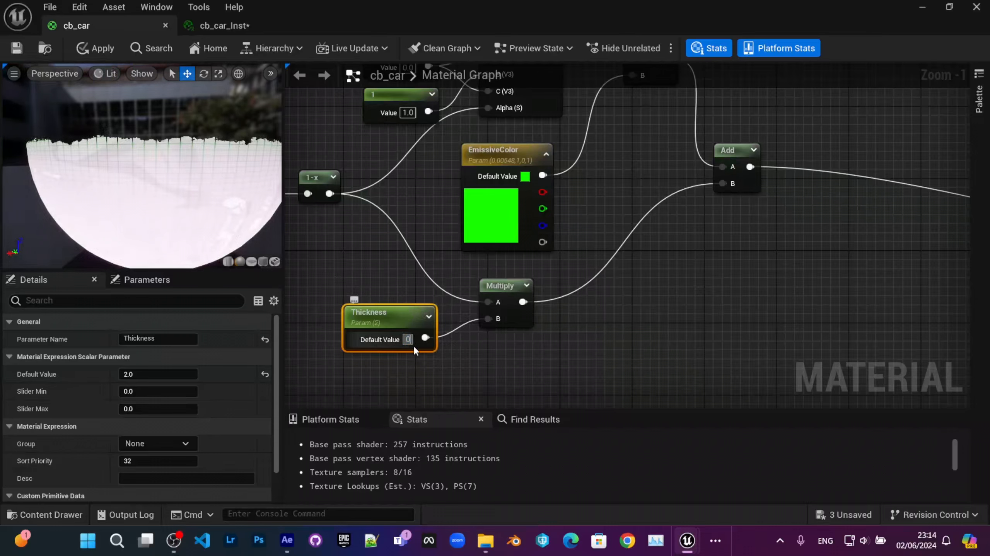
type("1")
key("Return")
type(".2")
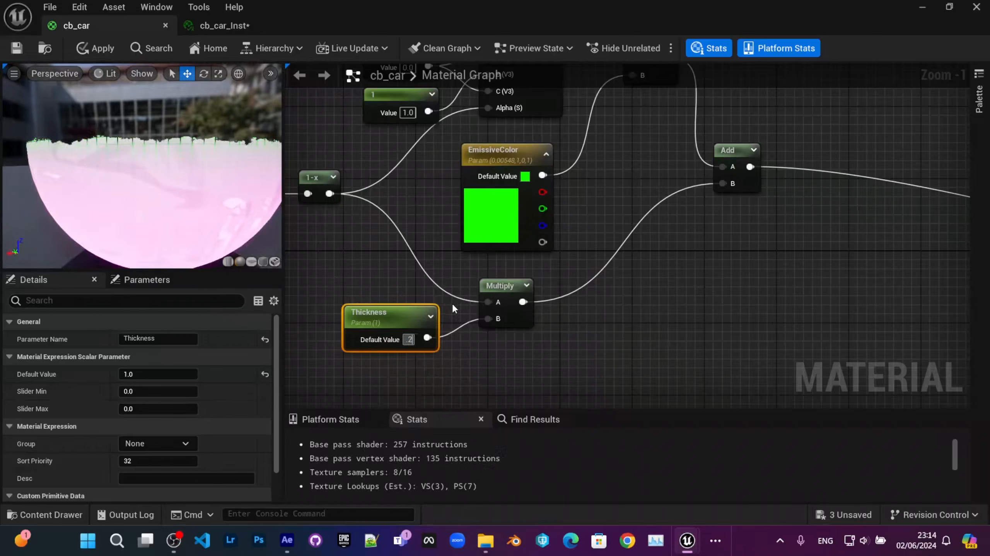
key("Return")
type(".1")
key("Return")
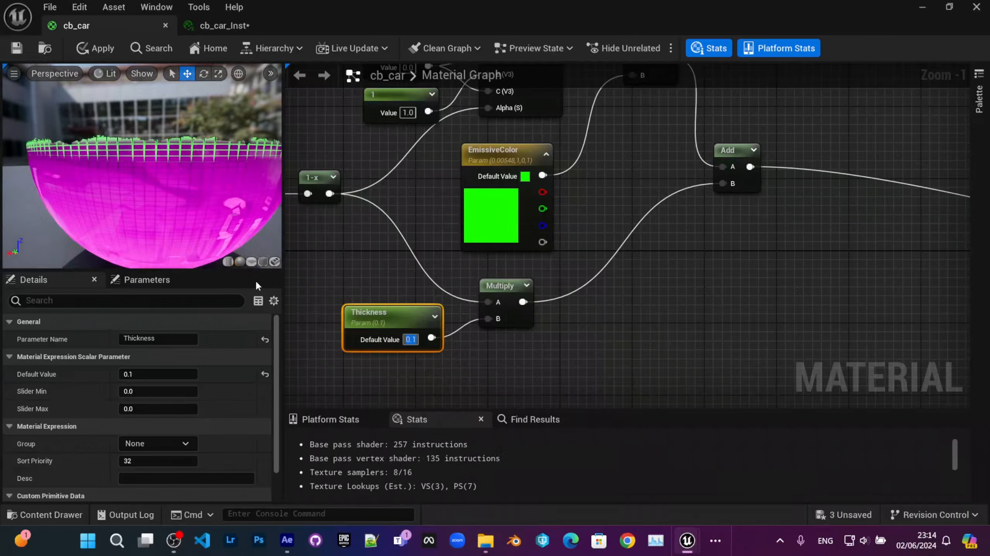
Set the Thickness default value to 0.02, check the preview mesh and save cb_car.
type("0.")
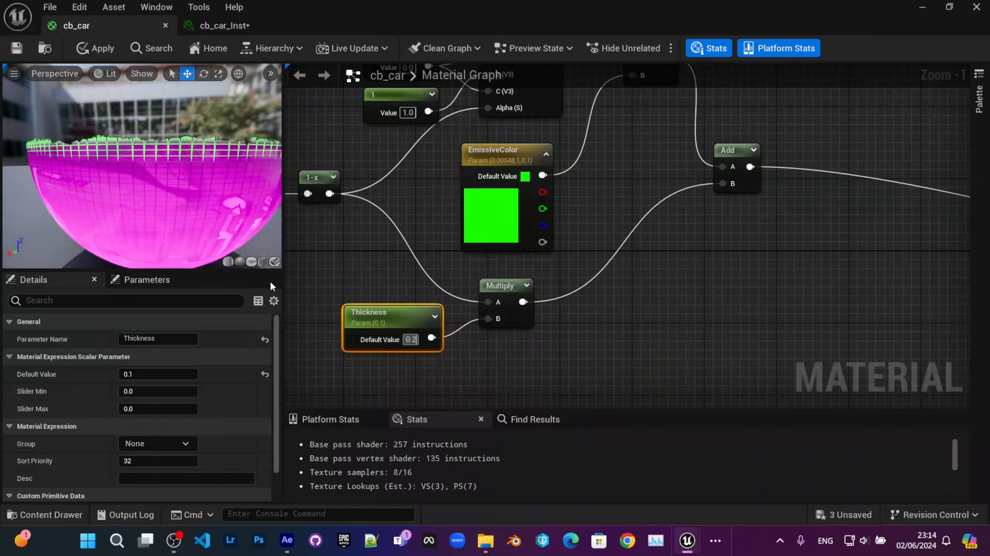
type("02")
key("Return")
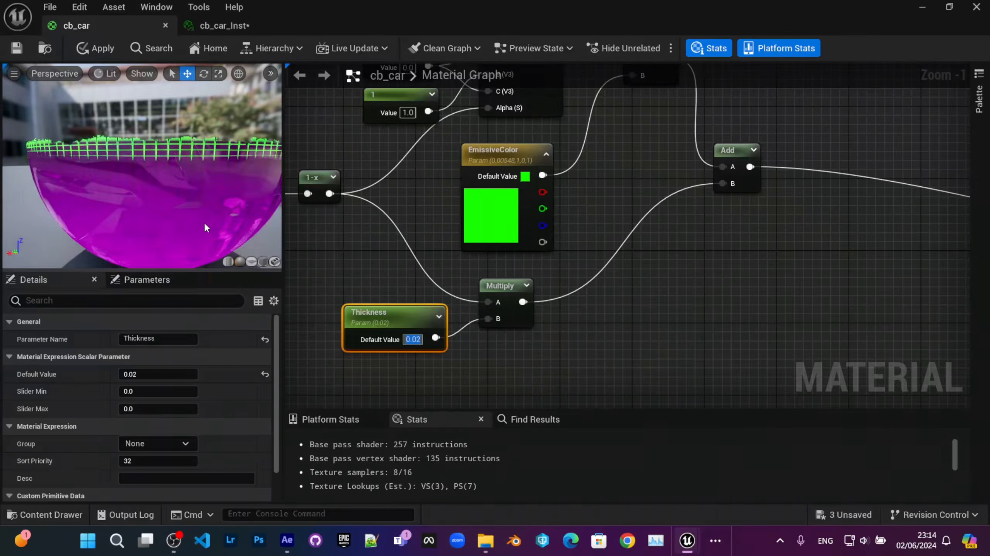
left_click_drag(204, 221, 61, 113)
key("ctrl+s")
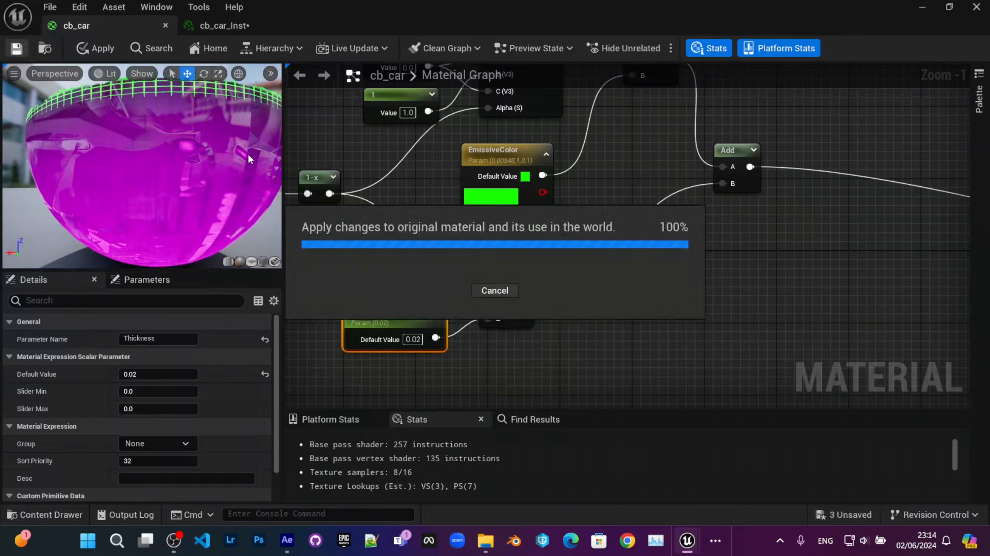
Override Thickness in cb_car_Inst, set it to 0.0072 while comparing the car in the level, and return to the full-size editor.
left_click(230, 26)
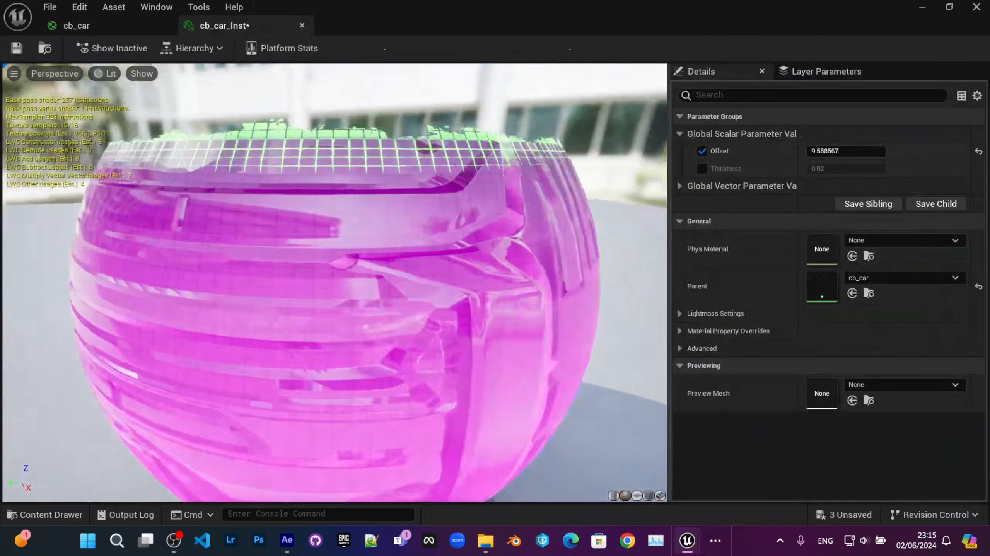
left_click_drag(467, 7, 136, 260)
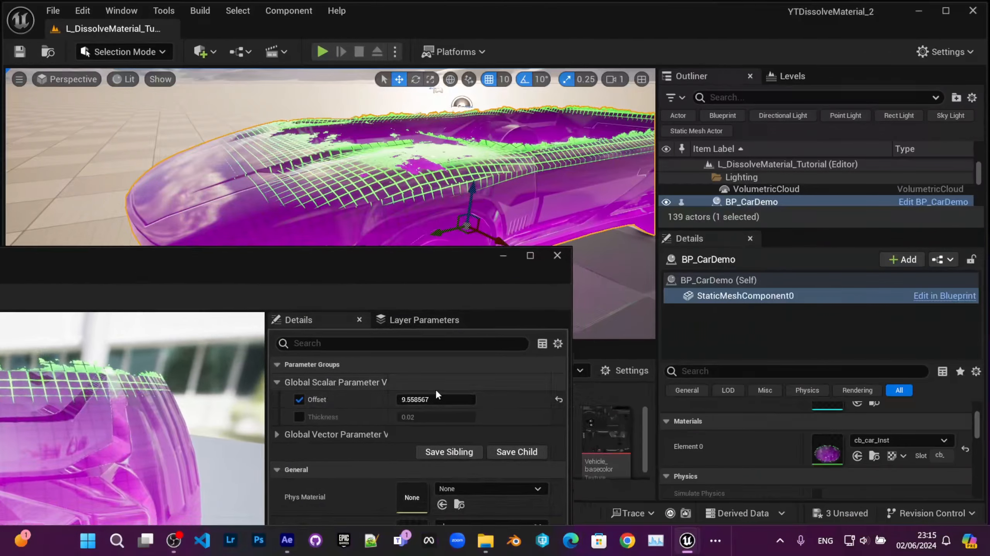
left_click(299, 417)
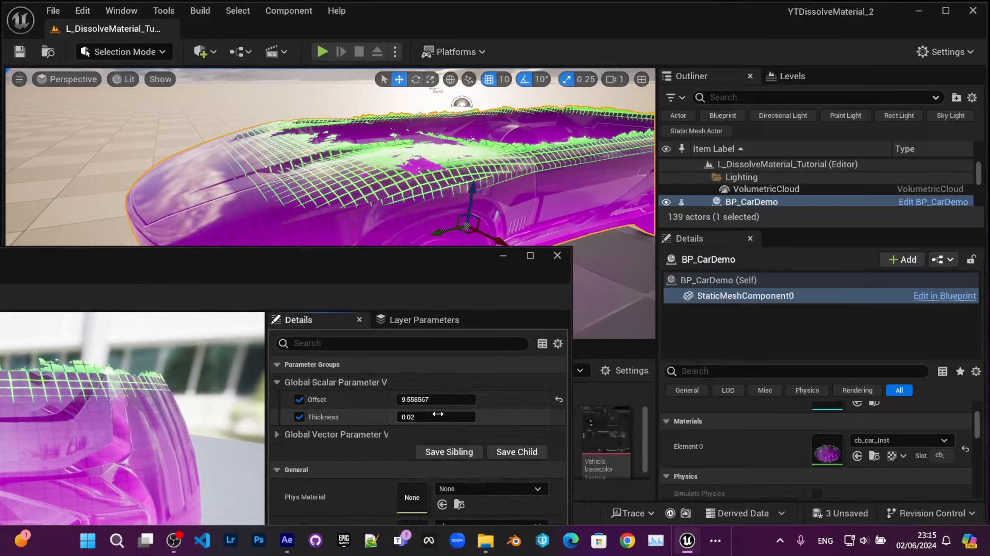
mouse_move(438, 417)
left_mouse_down()
mouse_move(422, 417)
mouse_move(444, 417)
left_mouse_up()
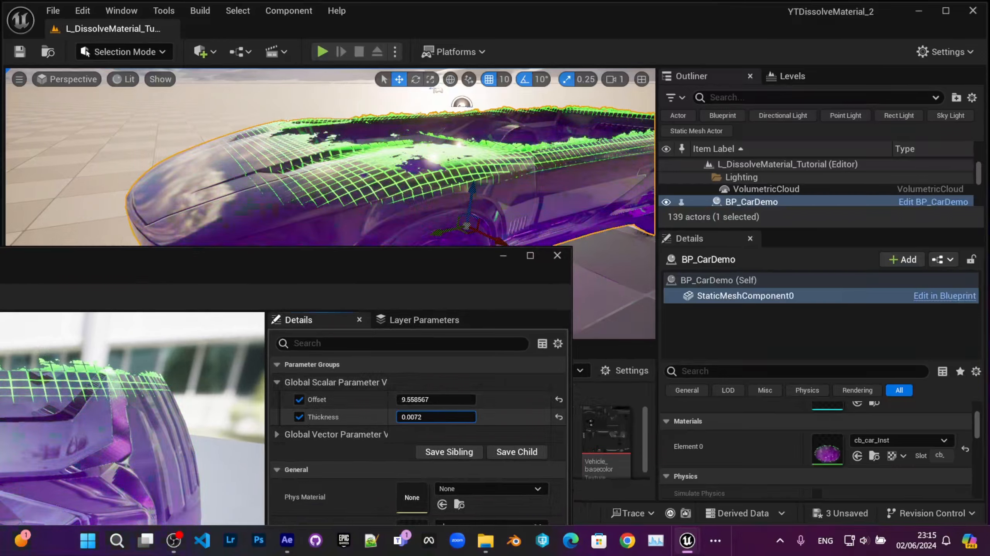
left_click_drag(397, 273, 787, 204)
double_click(787, 204)
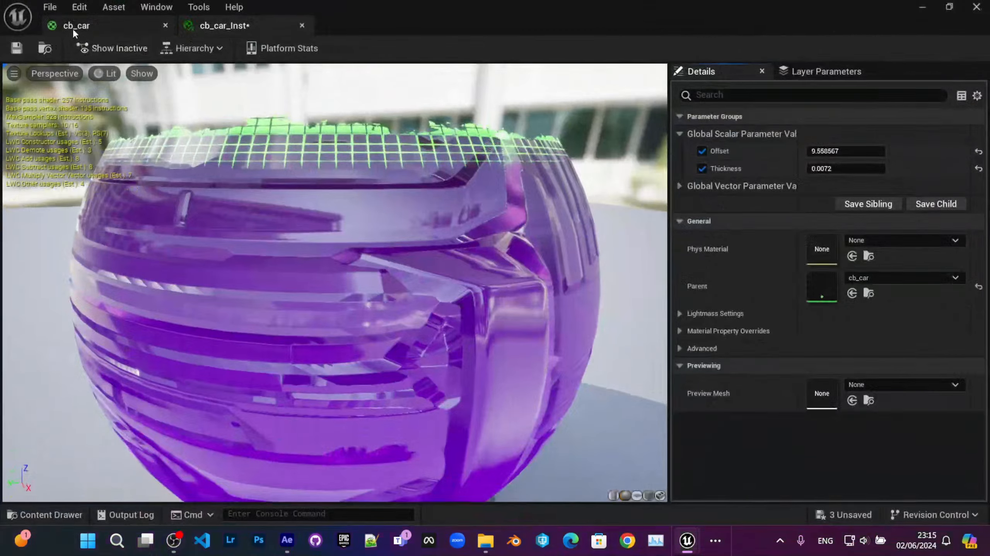
In the cb_car graph, move the Add node farther from the two Multiply nodes to make room between them.
left_click(74, 26)
right_click_drag(521, 274, 461, 299)
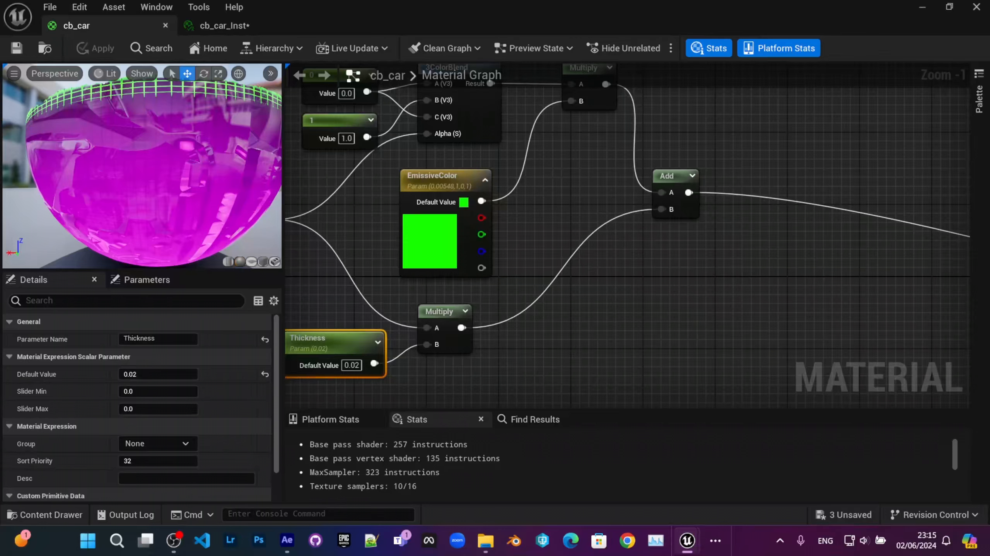
right_click_drag(610, 224, 523, 267)
left_click_drag(584, 219, 665, 227)
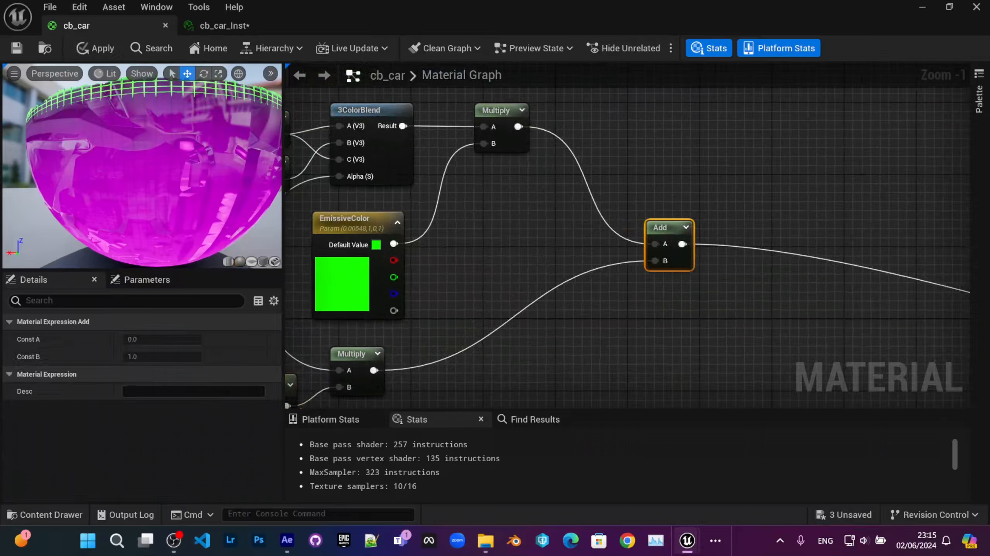
right_click_drag(569, 355, 551, 269)
right_click_drag(464, 298, 406, 328)
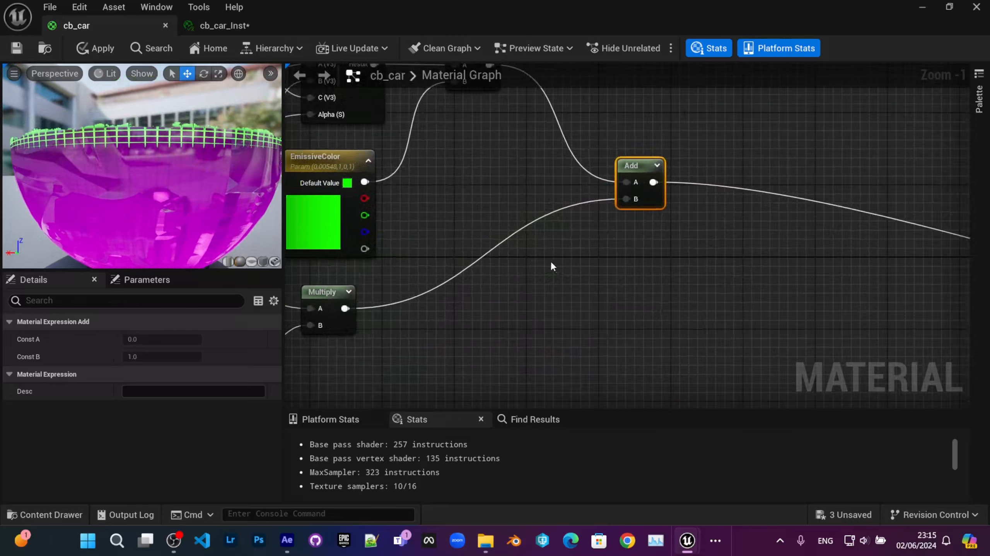
Copy the T_Perlin_Noise_M Texture Sample from the dissolve mask nodes and paste it below the emissive Add node.
scroll(550, 265, "down", 5)
right_click_drag(457, 278, 433, 147)
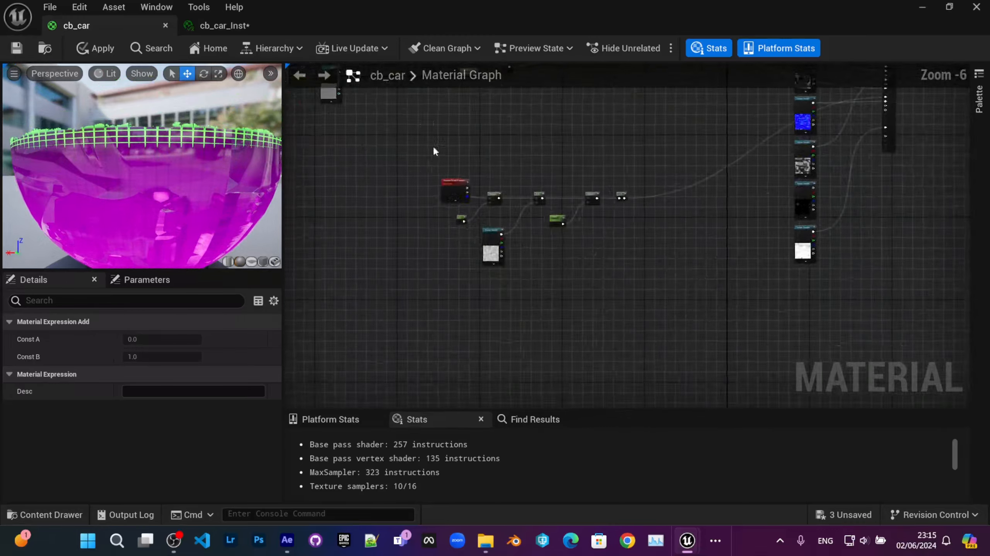
scroll(434, 153, "up", 2)
left_click(559, 323)
right_click_drag(645, 313, 617, 253)
right_click_drag(599, 168, 574, 246)
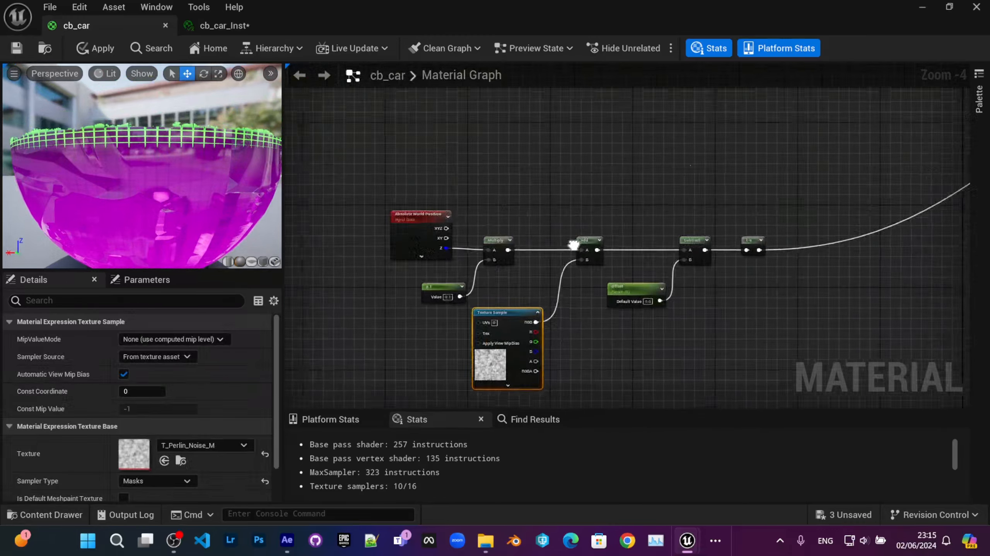
right_click_drag(857, 218, 501, 346)
left_click(530, 261)
key("ctrl+v")
scroll(526, 267, "up", 3)
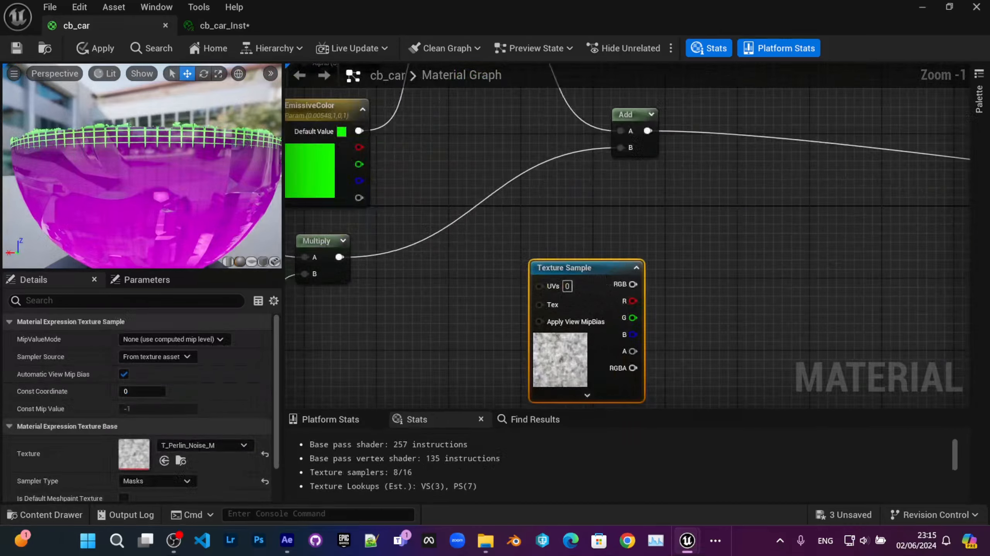
Inspect the glow on the preview mesh and place the pasted noise Texture Sample beside the Thickness Multiply.
right_click_drag(563, 222, 604, 239)
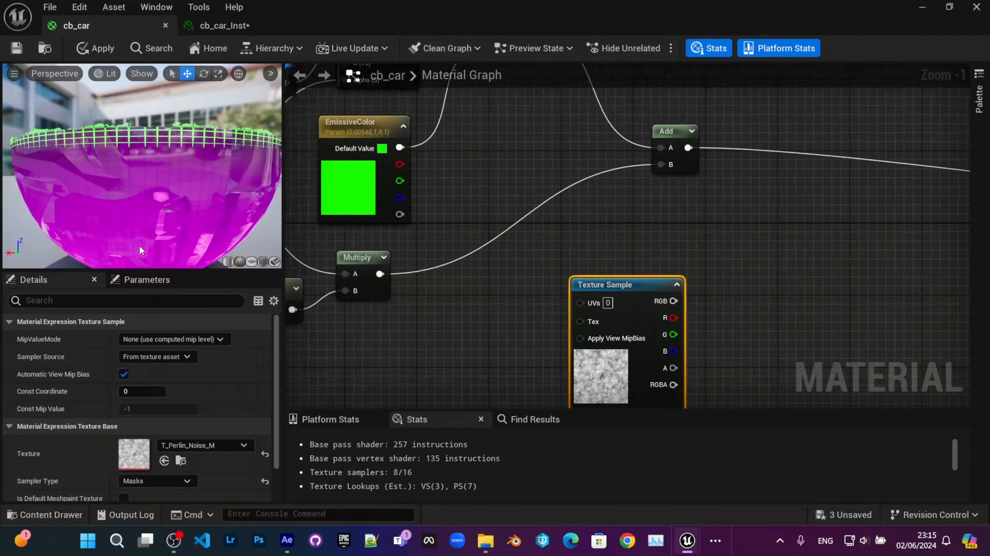
left_click_drag(139, 244, 44, 167)
left_click_drag(179, 157, 226, 219)
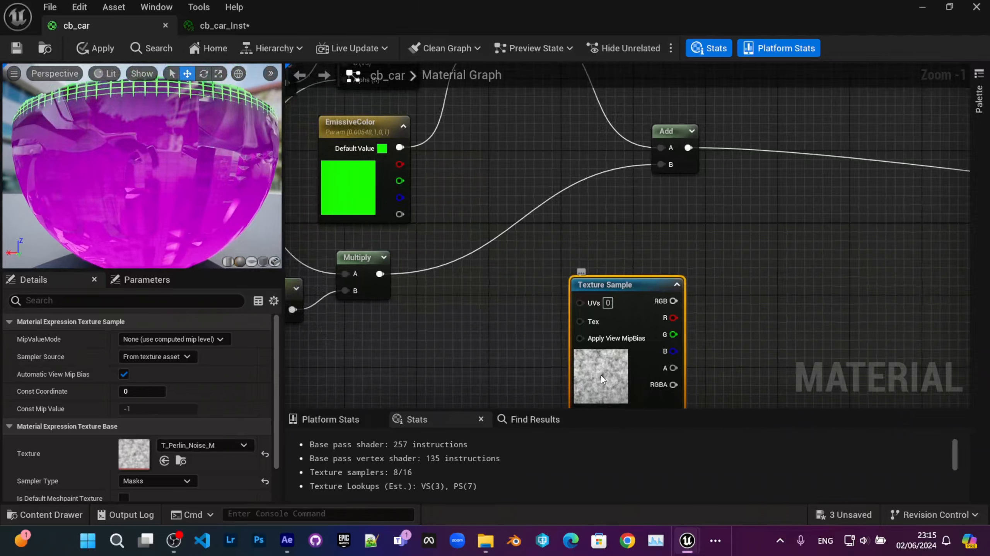
left_click_drag(193, 238, 212, 232)
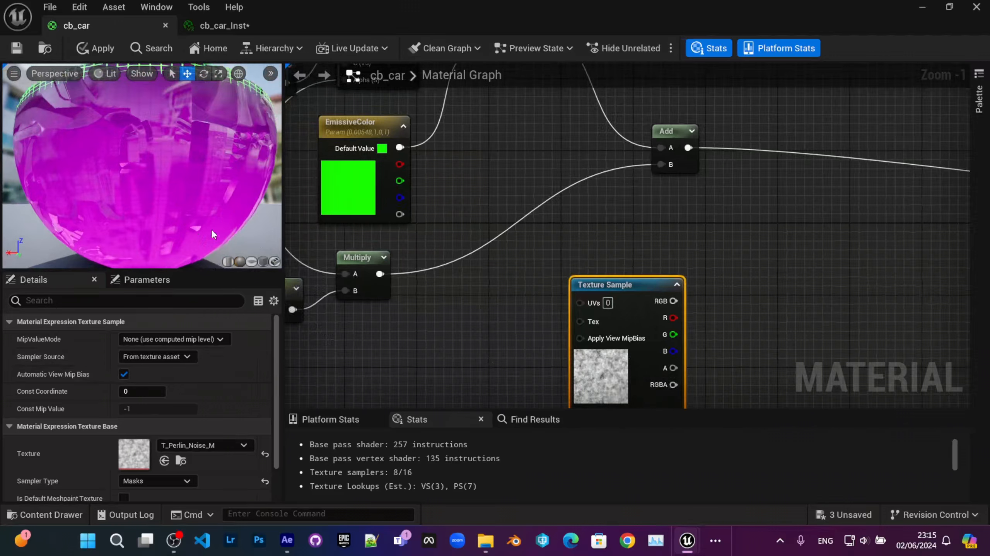
left_click_drag(626, 373, 572, 339)
right_click_drag(692, 289, 633, 291)
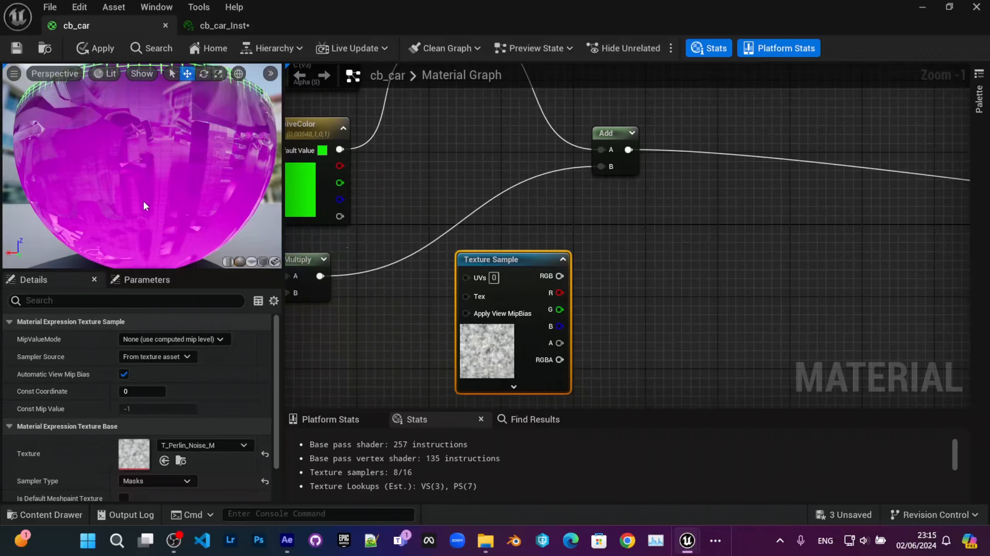
right_click_drag(490, 212, 525, 232)
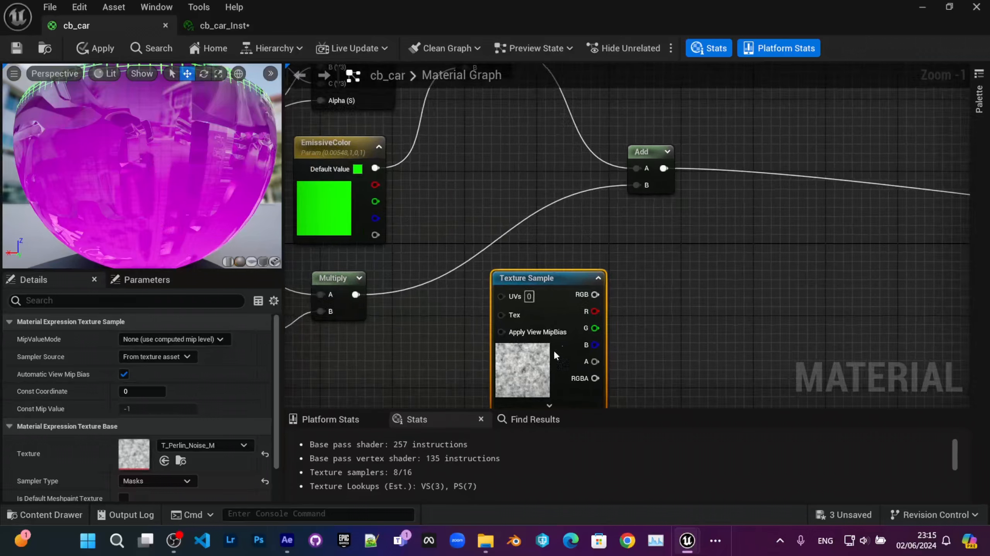
right_click_drag(556, 336, 696, 275)
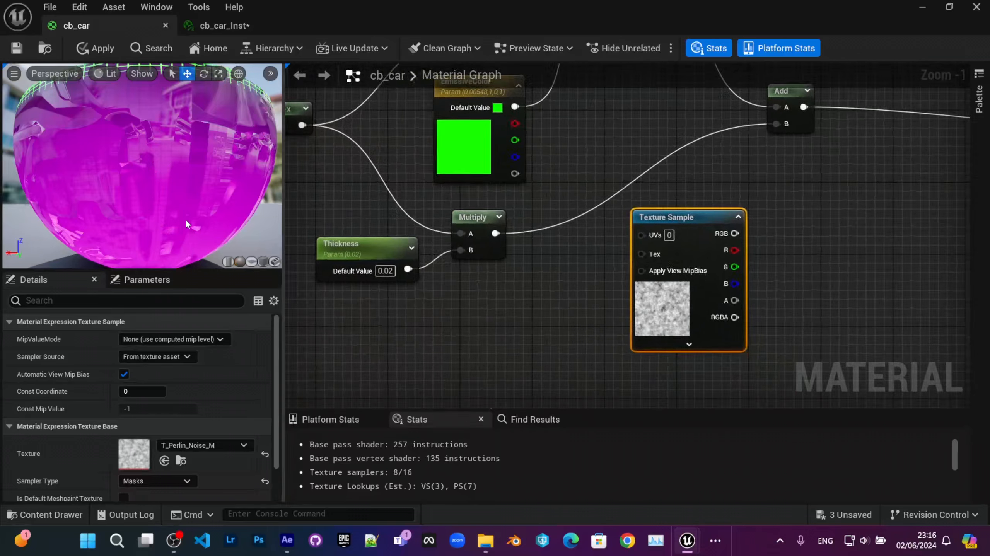
left_click_drag(186, 224, 177, 221)
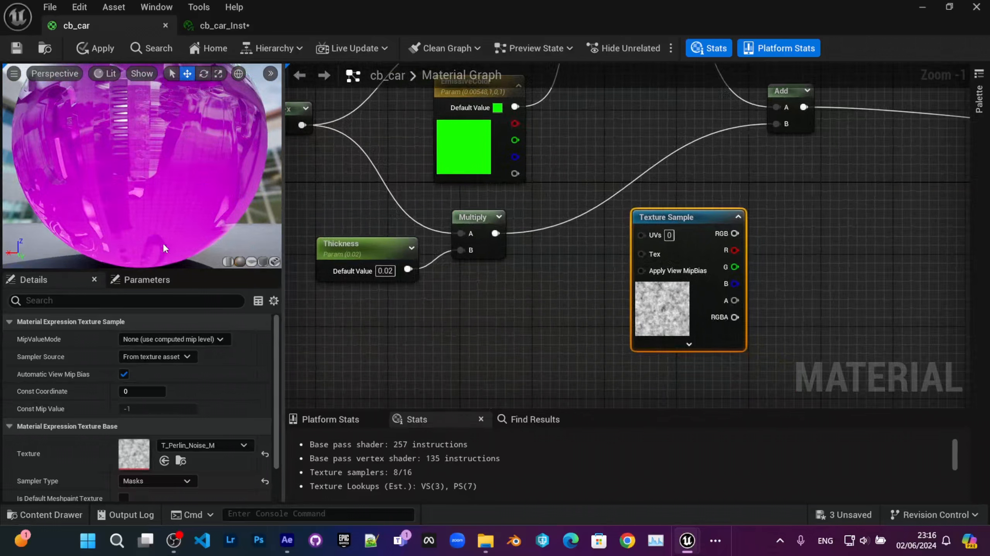
left_click_drag(653, 304, 599, 331)
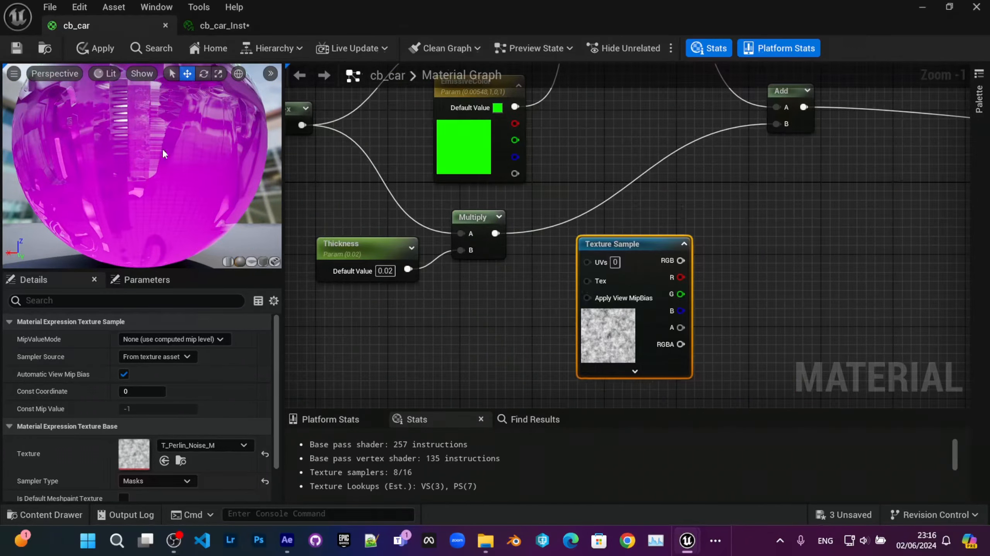
Shift the Add node farther from the noise Texture Sample to leave space for another node.
right_click_drag(758, 213, 636, 214)
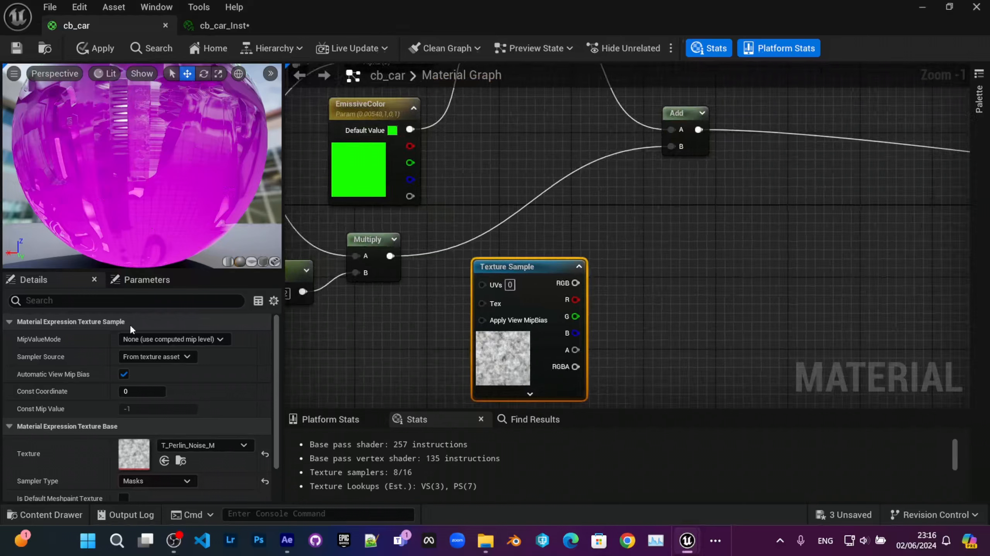
right_click_drag(521, 347, 531, 280)
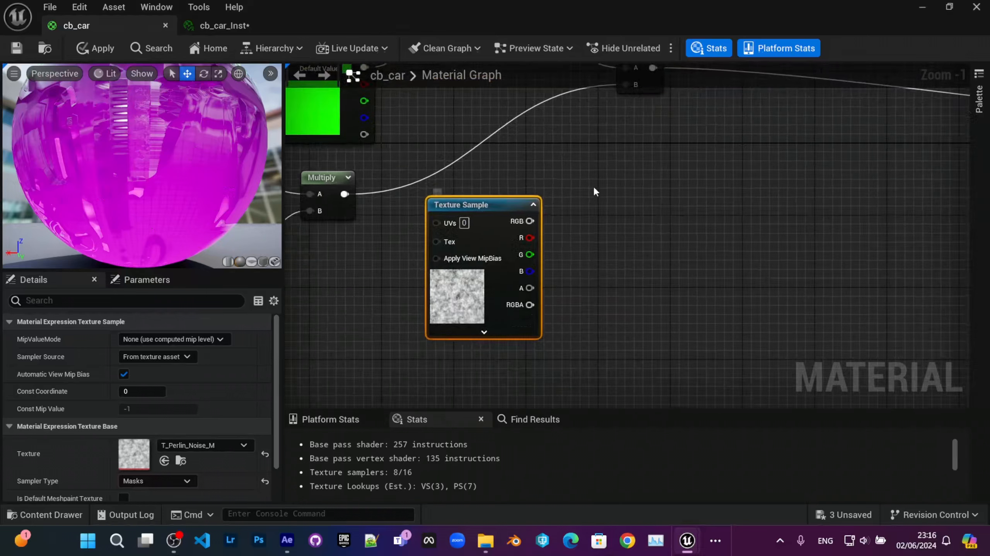
right_click_drag(595, 191, 504, 296)
left_click_drag(546, 155, 618, 154)
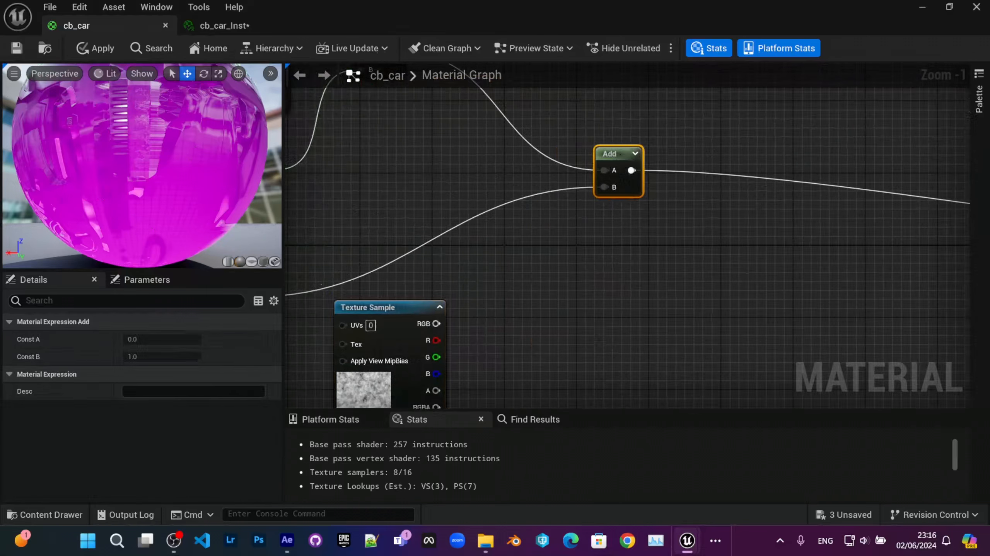
Add a Multiply node with the Thickness Multiply in A and the noise texture's RGB in B.
right_click_drag(567, 256, 699, 241)
right_click_drag(564, 314, 648, 257)
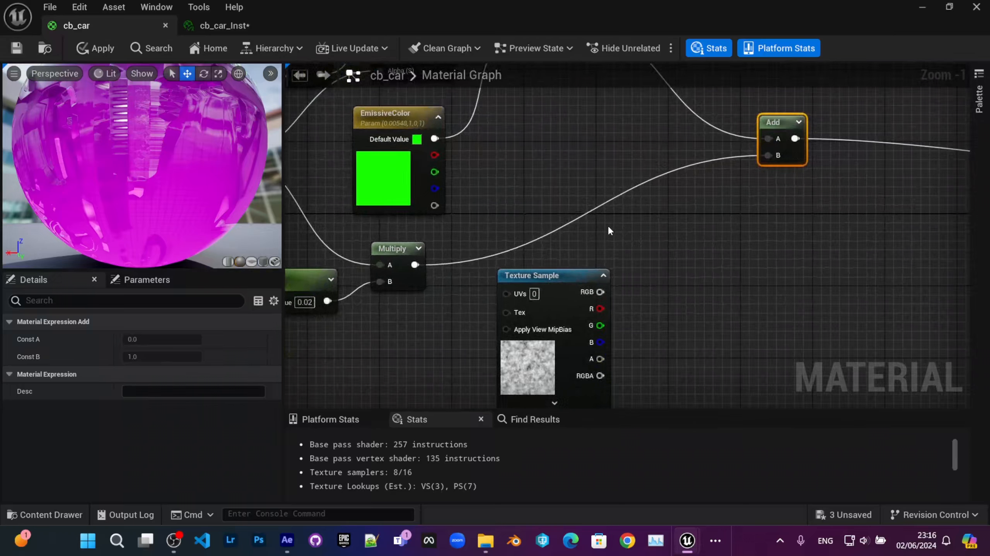
left_click(657, 211)
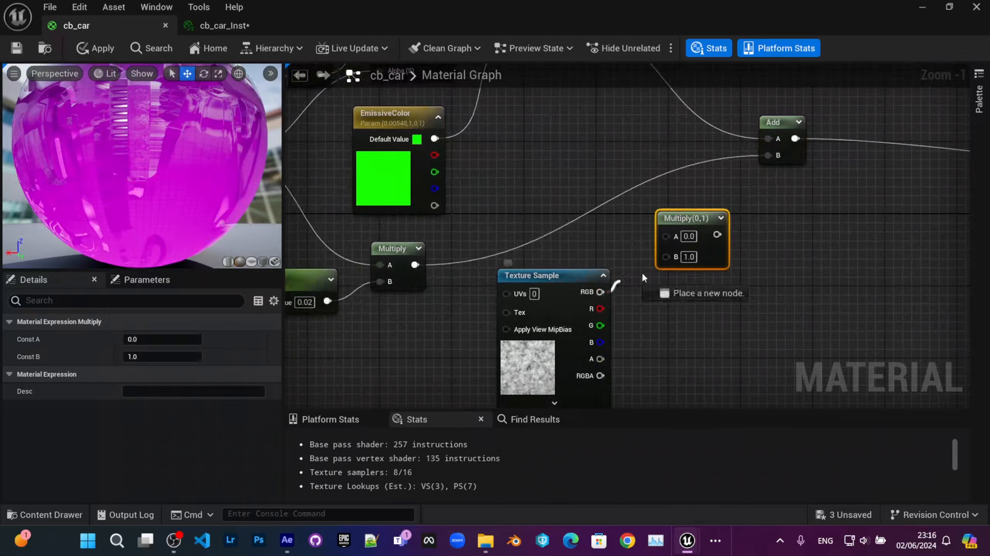
left_click_drag(643, 275, 666, 257)
left_click_drag(415, 265, 667, 236)
Connect the noise Multiply's output to the Add node's B input in place of the Thickness Multiply, and save cb_car.
right_click_drag(705, 237, 566, 246)
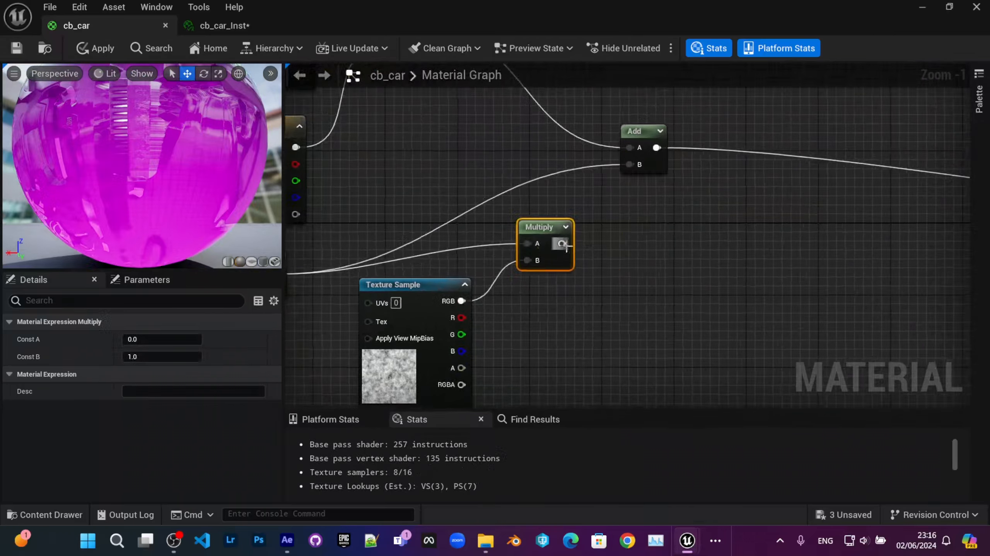
left_click_drag(567, 246, 623, 170)
right_click_drag(536, 205, 547, 171)
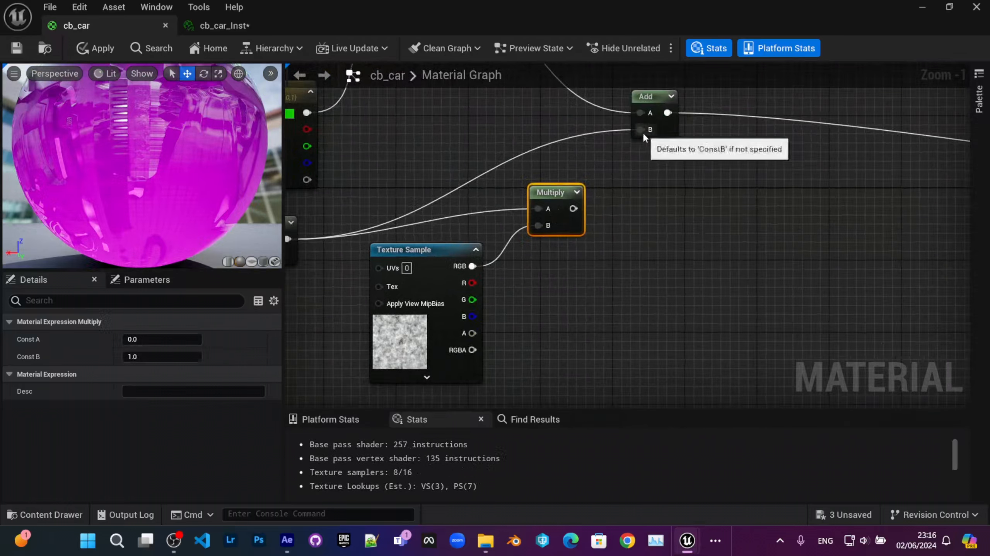
left_click_drag(643, 131, 573, 210)
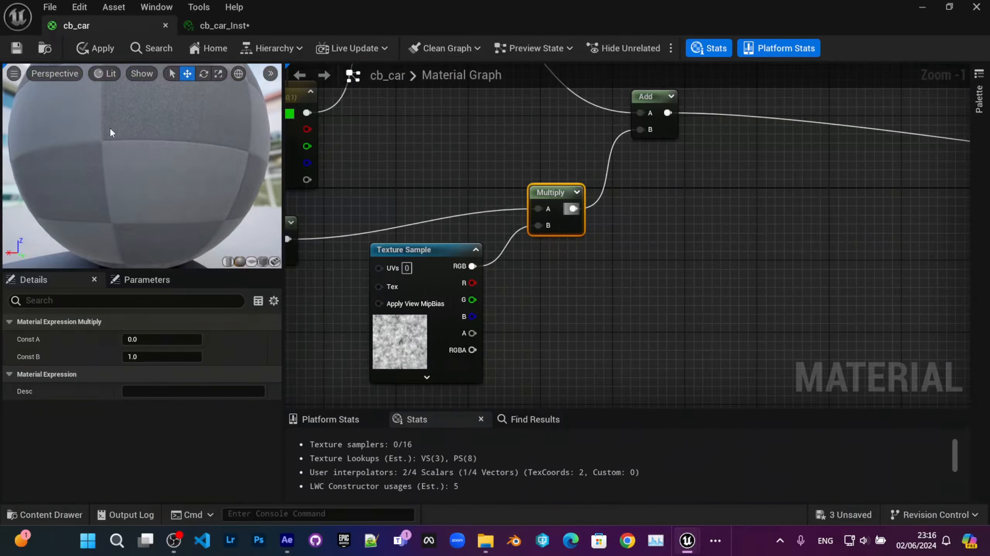
left_click(15, 48)
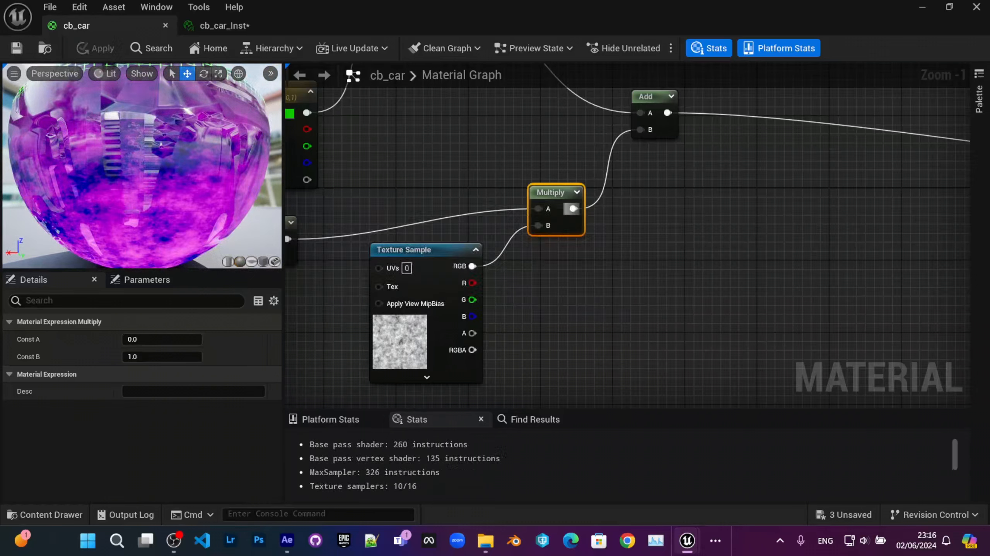
Move the Thickness parameter and its Multiply together away from the noise Texture Sample to open a gap.
right_click_drag(350, 218, 648, 204)
scroll(574, 203, "down", 1)
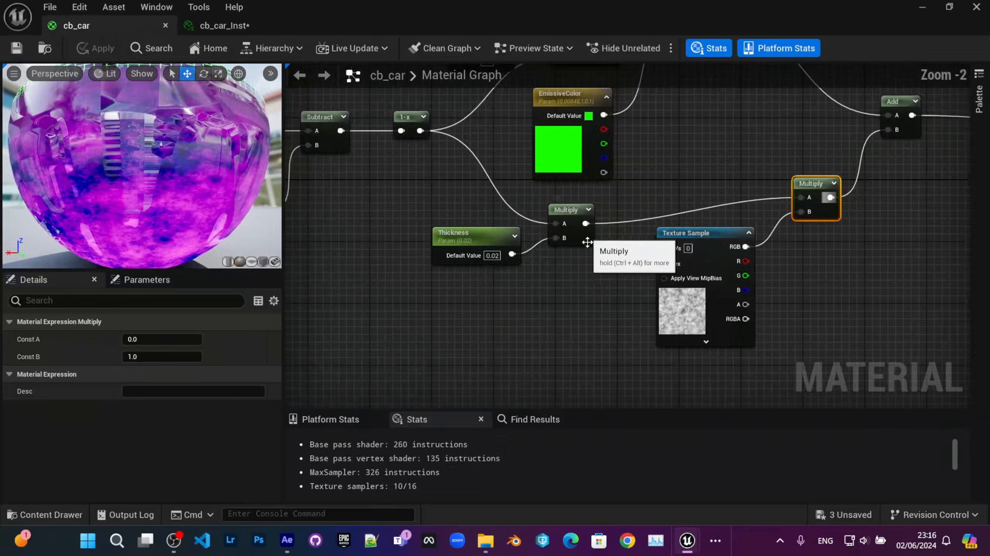
scroll(581, 259, "up", 2)
left_click_drag(577, 276, 483, 222)
left_click_drag(563, 211, 490, 212)
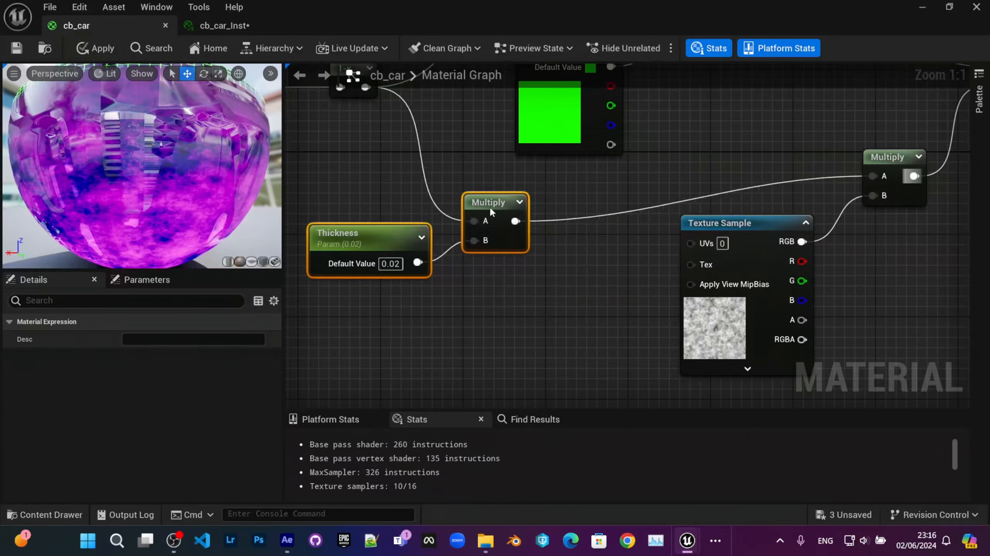
Add a CheapContrast node and wire it between the Thickness Multiply's output and the noise Multiply's A input.
right_click(496, 304)
type("Cheap")
key("Return")
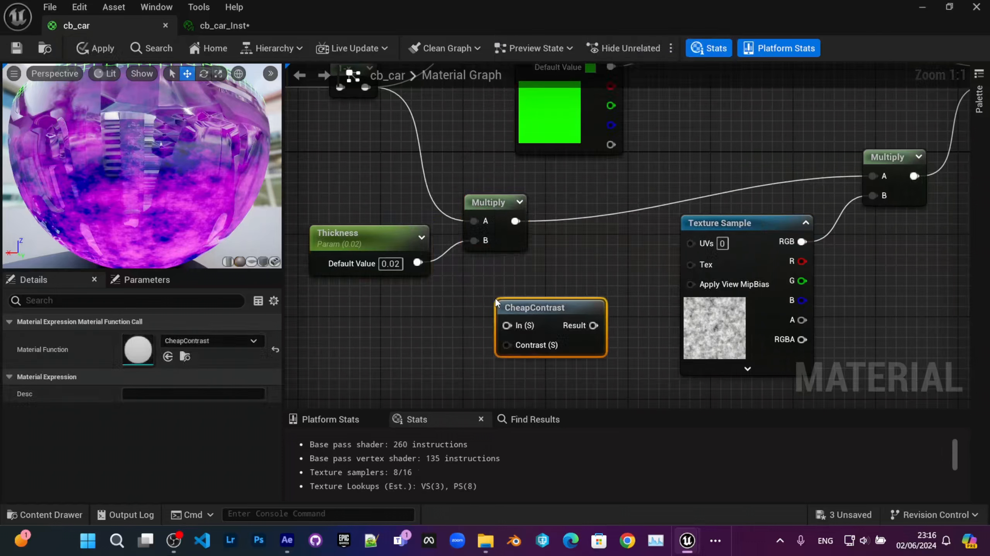
left_click_drag(505, 325, 505, 326)
right_click_drag(651, 273, 586, 275)
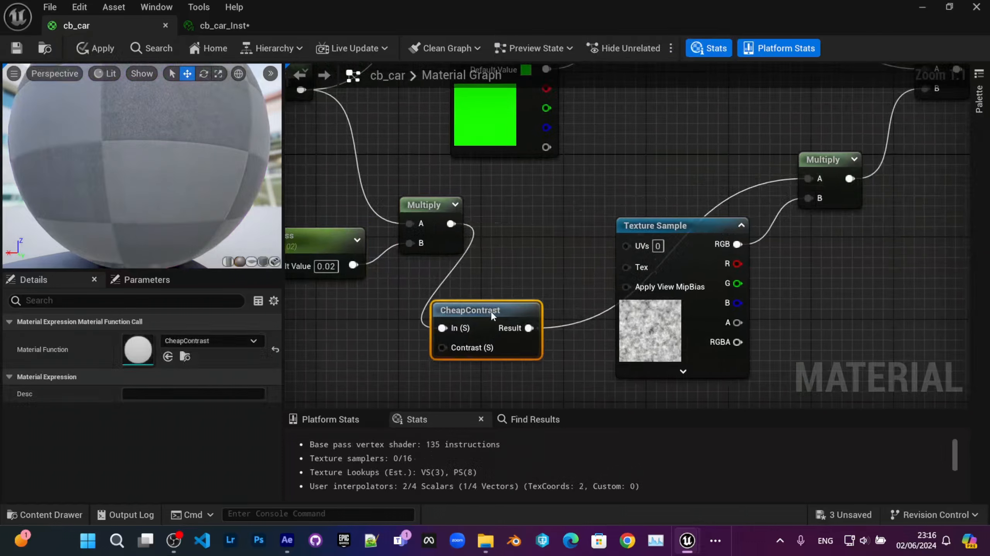
Place CheapContrast between the Thickness Multiply and the noise Texture Sample, and line the Thickness Multiply up with its input.
left_click_drag(490, 310, 571, 194)
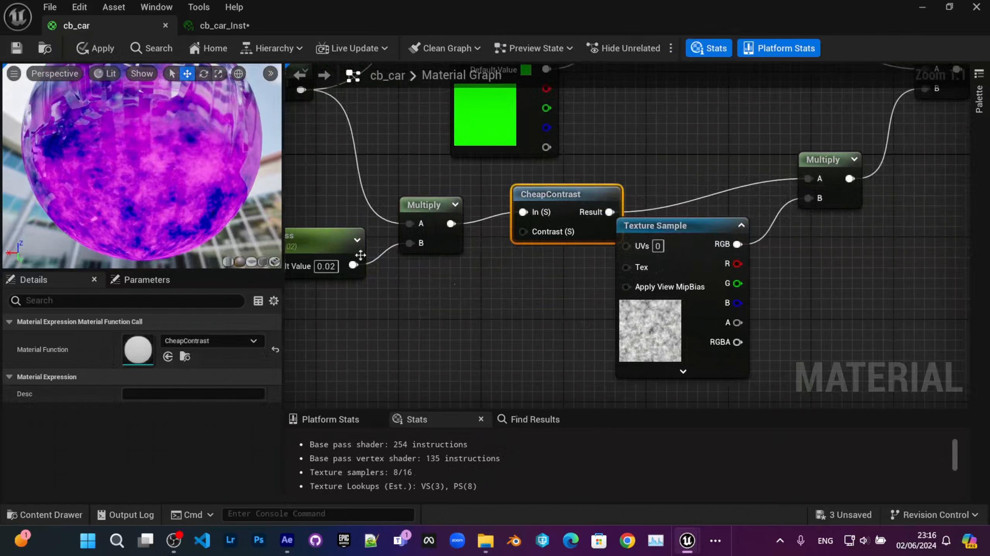
right_click_drag(460, 296, 570, 275)
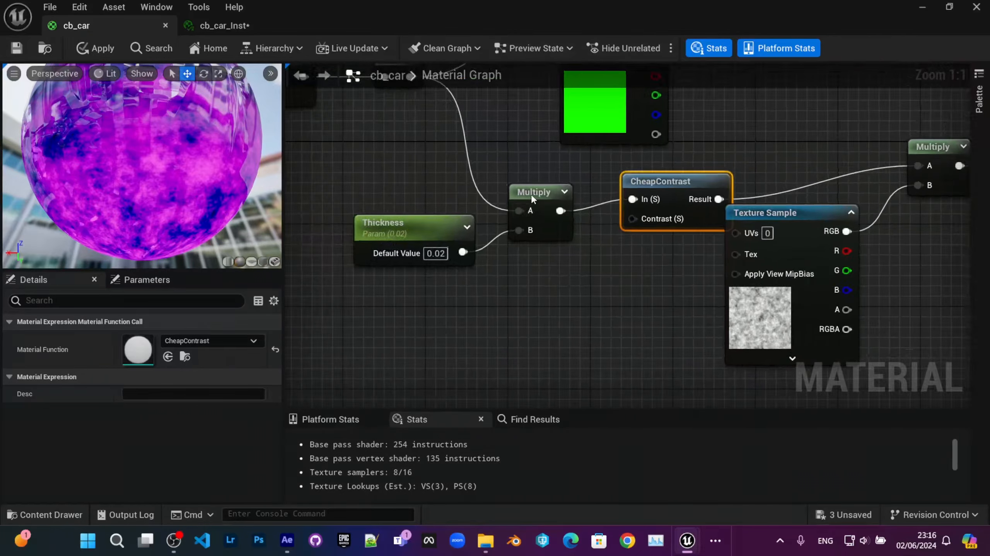
left_click_drag(531, 198, 511, 188)
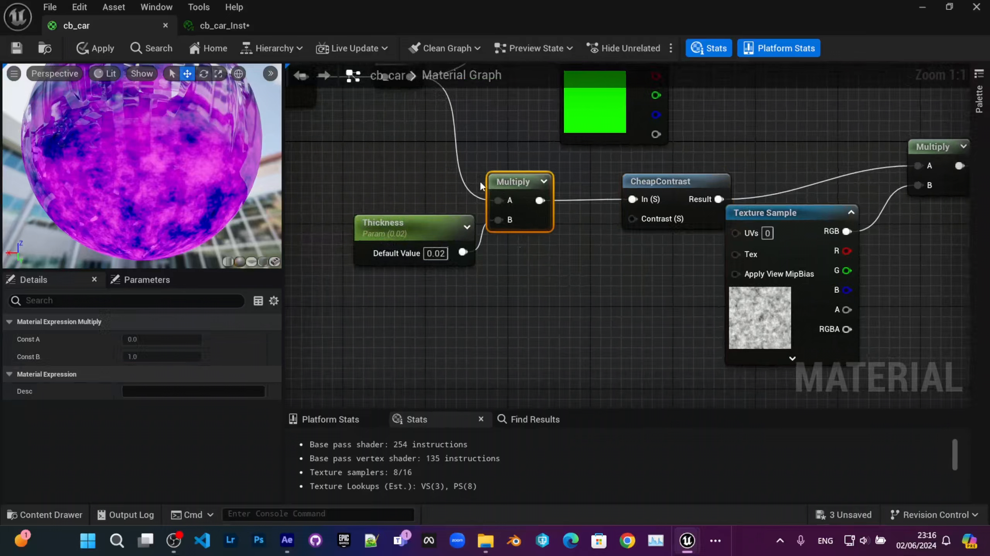
Connect the Thickness parameter's output to CheapContrast's Contrast input.
mouse_move(516, 195)
left_mouse_down()
mouse_move(478, 269)
mouse_move(508, 197)
left_mouse_up()
left_click(572, 272)
left_click_drag(462, 252, 632, 218)
Break the Thickness Multiply's A input and output links, and wire the 1-x output directly into CheapContrast's In input.
left_click(492, 200)
left_click(492, 200, "alt")
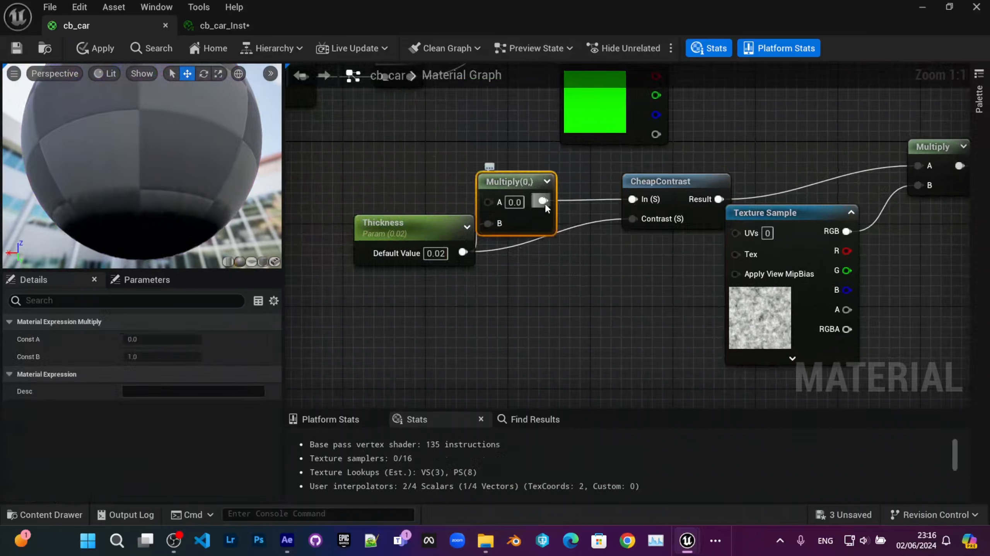
left_click(543, 201, "alt")
right_click_drag(423, 93, 429, 126)
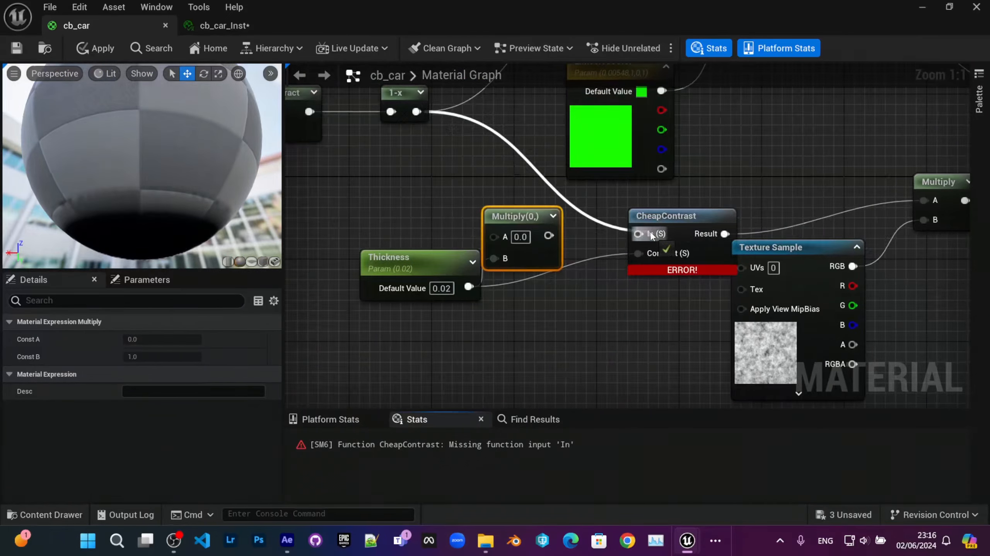
left_click_drag(651, 236, 649, 235)
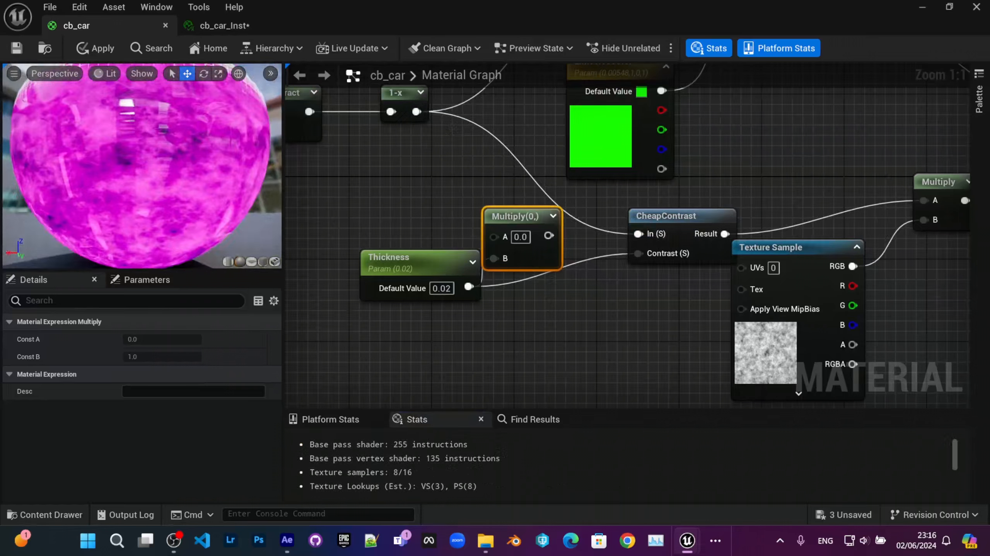
Delete the disconnected Multiply node and move the Thickness parameter closer to CheapContrast.
mouse_move(144, 187)
left_mouse_down()
mouse_move(150, 202)
mouse_move(137, 210)
mouse_move(150, 198)
left_mouse_up()
scroll(150, 200, "down", 3)
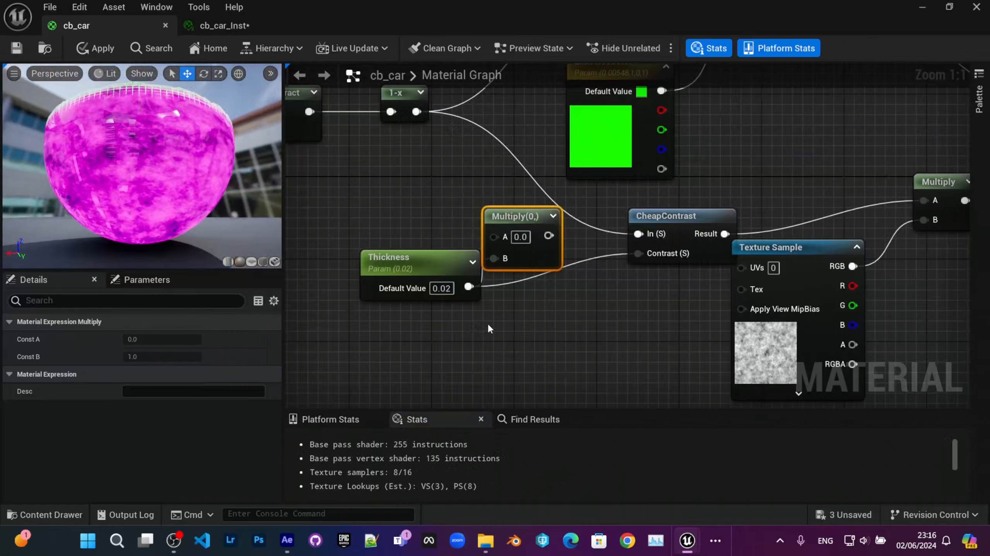
key("Delete")
left_click_drag(442, 259, 512, 269)
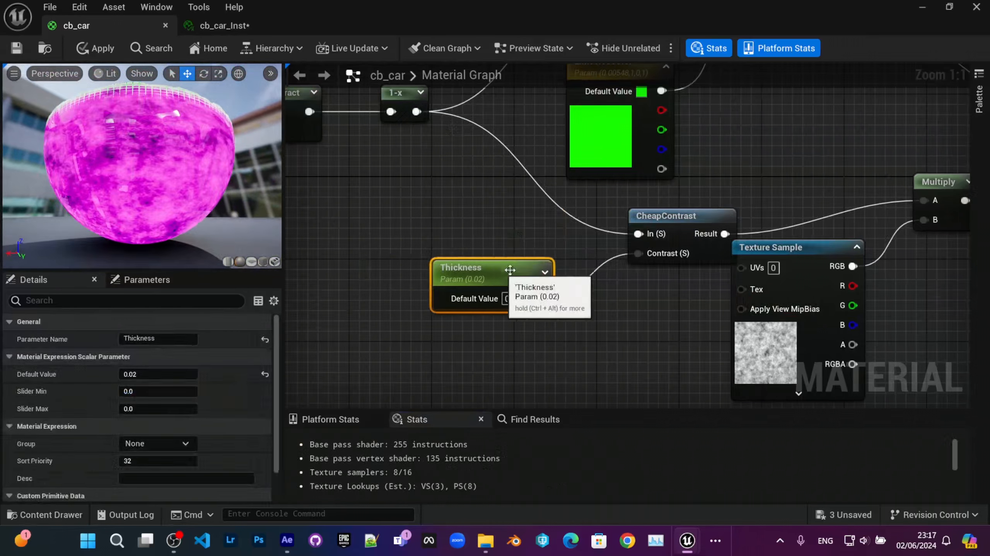
Lower the noise Texture Sample clear of CheapContrast and line the noise Multiply up with CheapContrast's output, checking the dissolve edge on the preview sphere.
right_click_drag(656, 272, 491, 274)
scroll(497, 275, "down", 1)
left_click_drag(589, 325, 599, 352)
right_click_drag(726, 284, 652, 286)
left_click_drag(675, 203, 695, 234)
scroll(646, 261, "down", 3)
right_click_drag(602, 260, 630, 280)
scroll(629, 278, "up", 1)
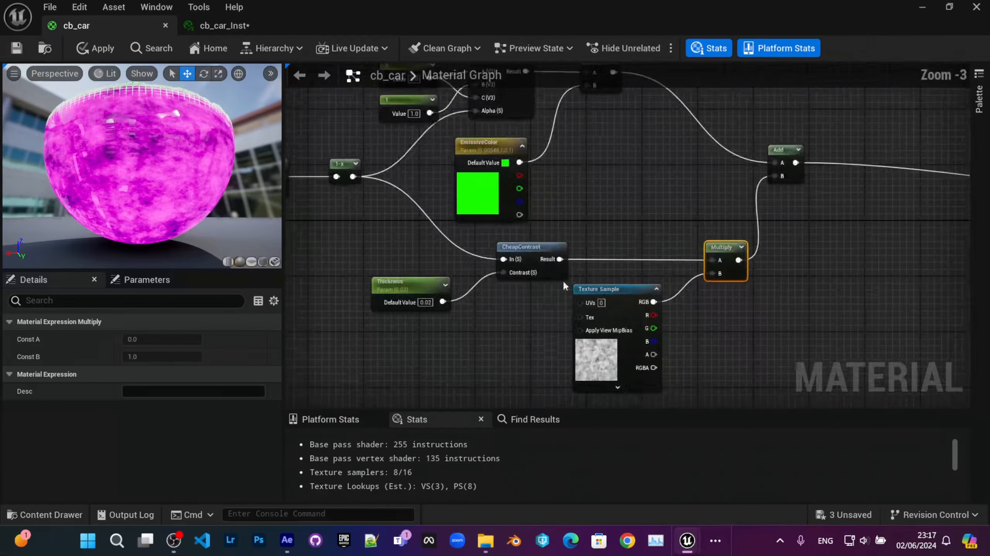
right_click_drag(466, 311, 489, 326)
left_click_drag(178, 172, 178, 150)
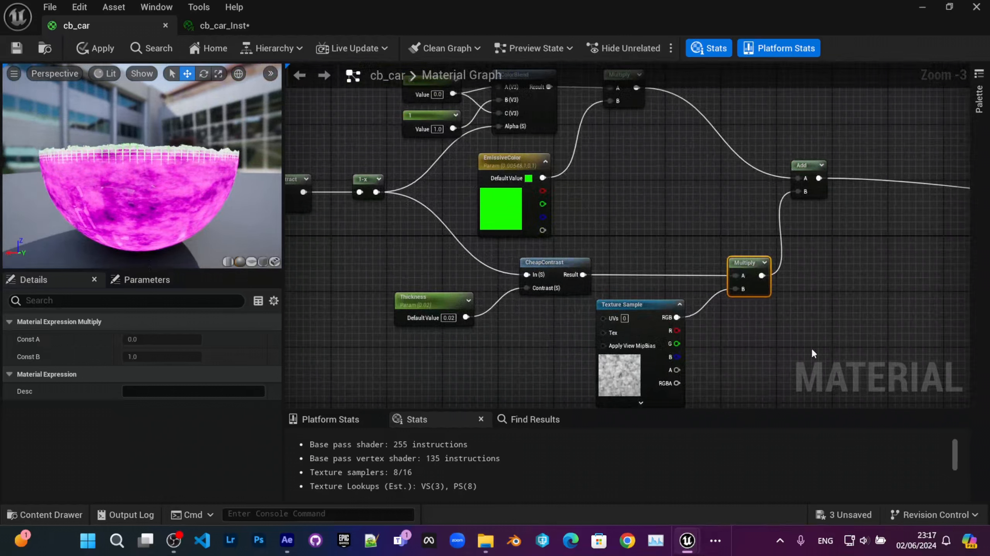
Insert an Add node with B at 1.0 between the Texture Sample's RGB output and the lower Multiply node's B input.
right_click_drag(770, 290, 690, 233)
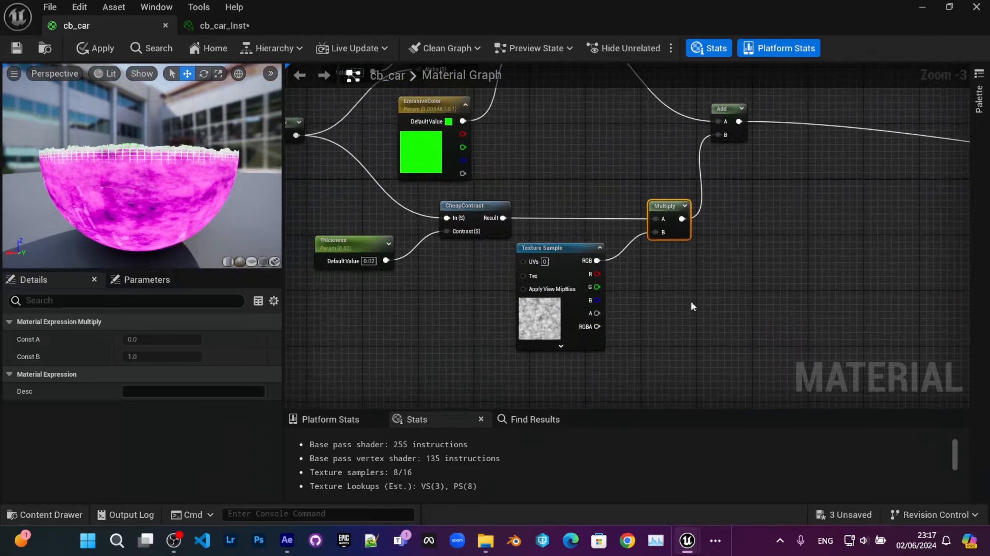
scroll(623, 286, "up", 2)
right_click(609, 269)
type("add")
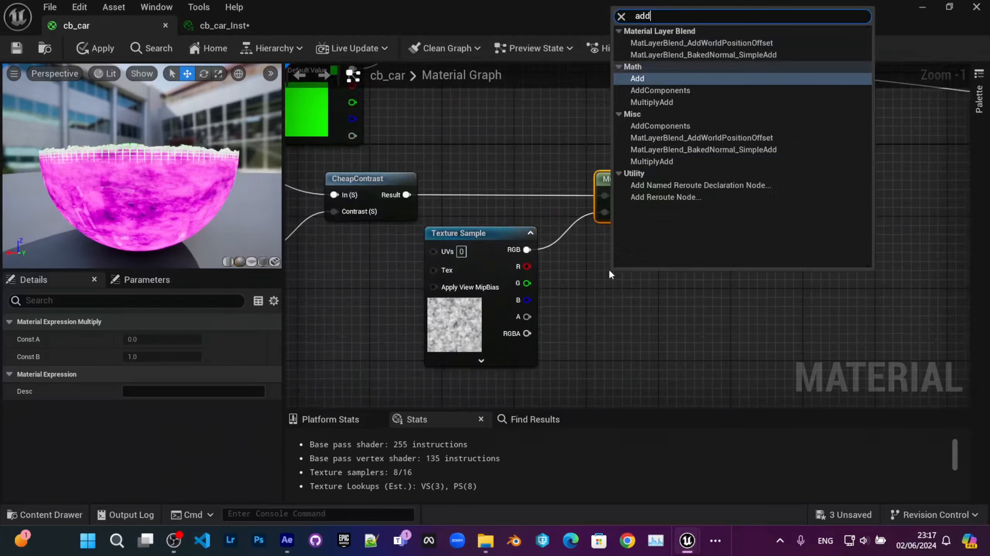
key("Return")
left_click_drag(526, 249, 621, 296)
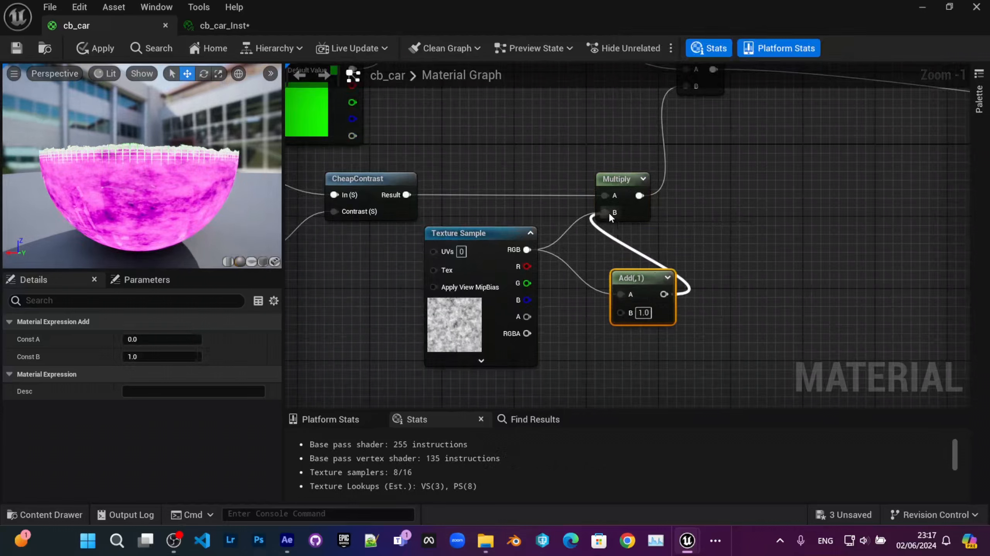
left_click_drag(609, 214, 608, 214)
left_click_drag(471, 272, 444, 300)
Save the cb_car material and switch to its instance, cb_car_Inst.
left_click_drag(214, 193, 185, 167)
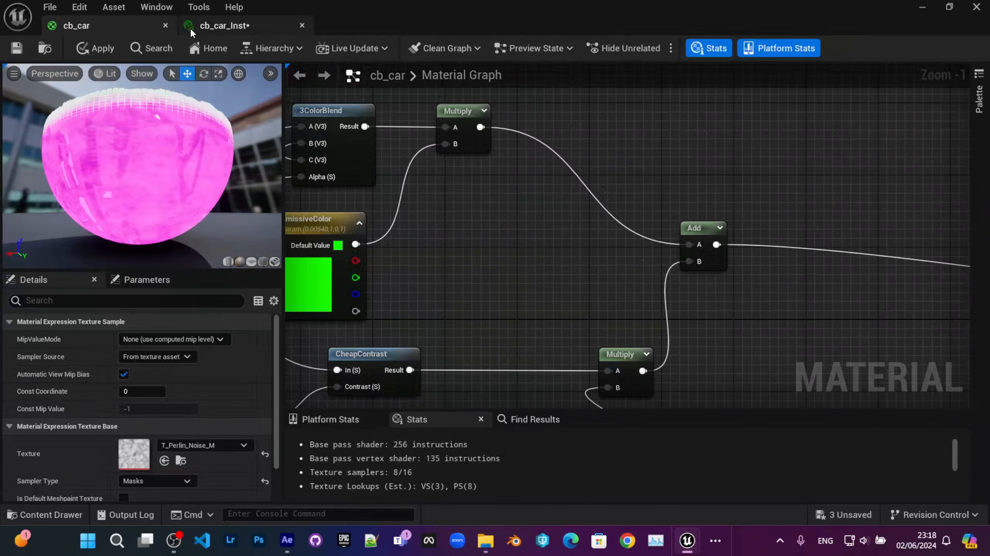
left_click(15, 49)
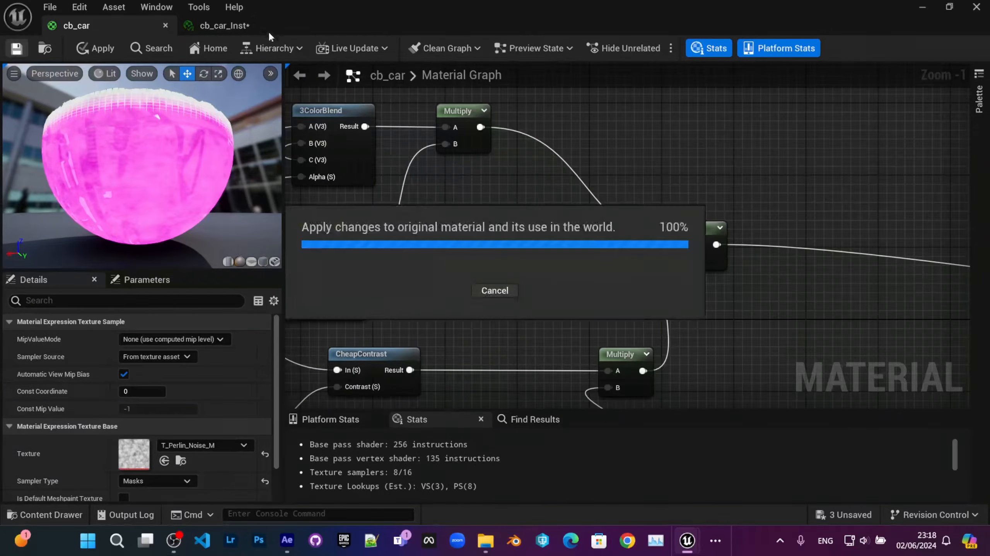
left_click(237, 26)
Tune the instance's Thickness to about -0.654 and Offset to about 16.96 while viewing the effect on the car in the level.
mouse_move(860, 169)
left_mouse_down()
mouse_move(834, 169)
mouse_move(859, 168)
mouse_move(836, 168)
mouse_move(859, 168)
mouse_move(849, 168)
left_mouse_up()
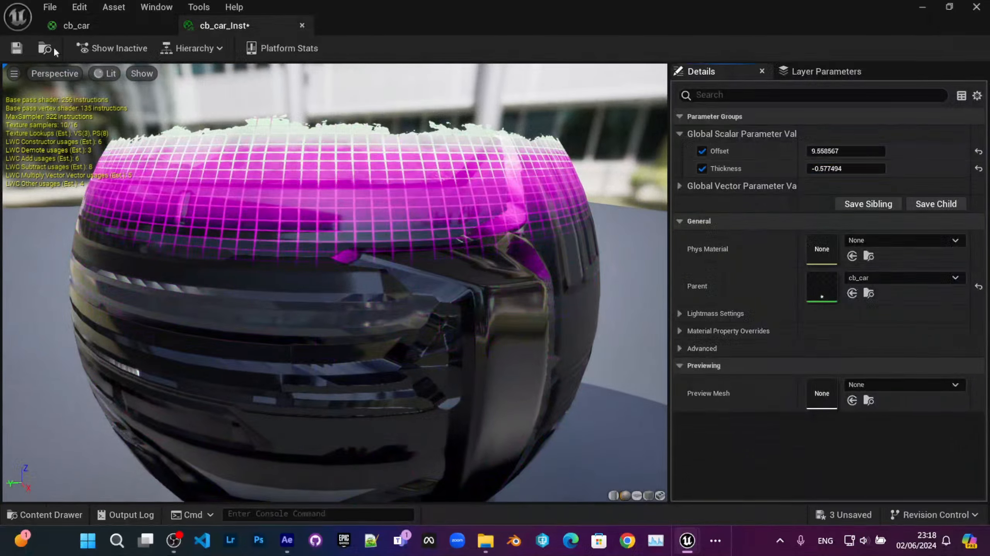
left_click(76, 25)
left_click(266, 23)
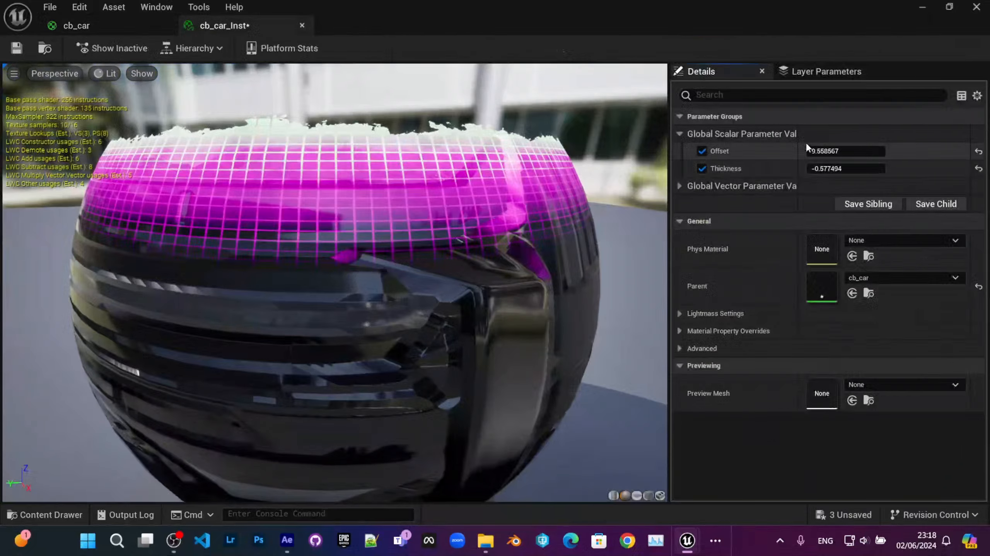
left_click_drag(833, 168, 839, 168)
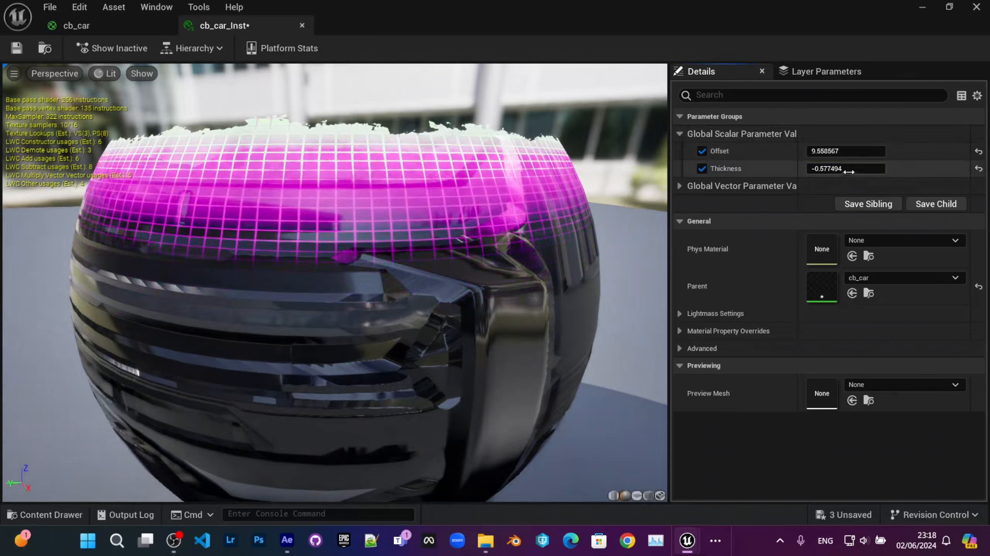
left_click_drag(849, 171, 835, 171)
left_click_drag(438, 14, 478, 324)
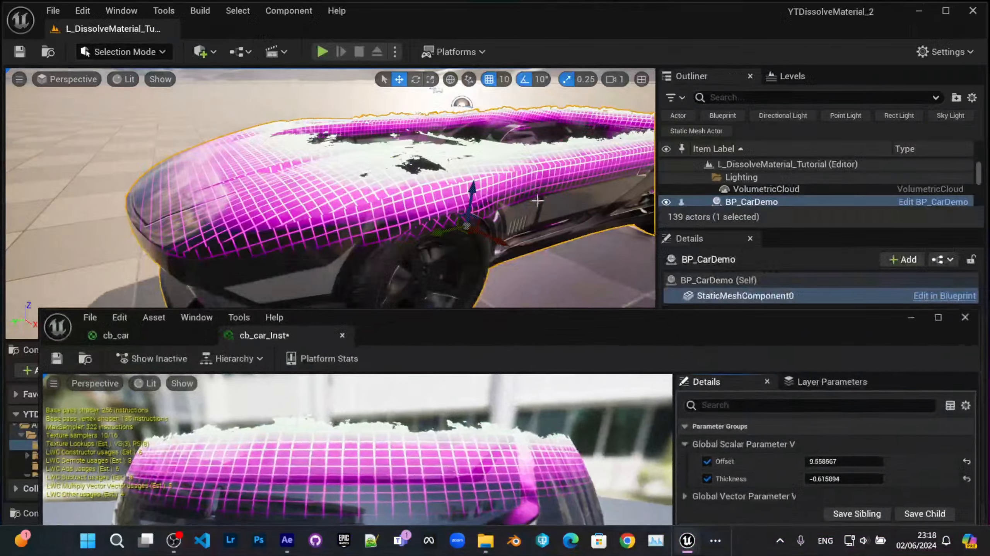
left_click_drag(843, 479, 830, 461)
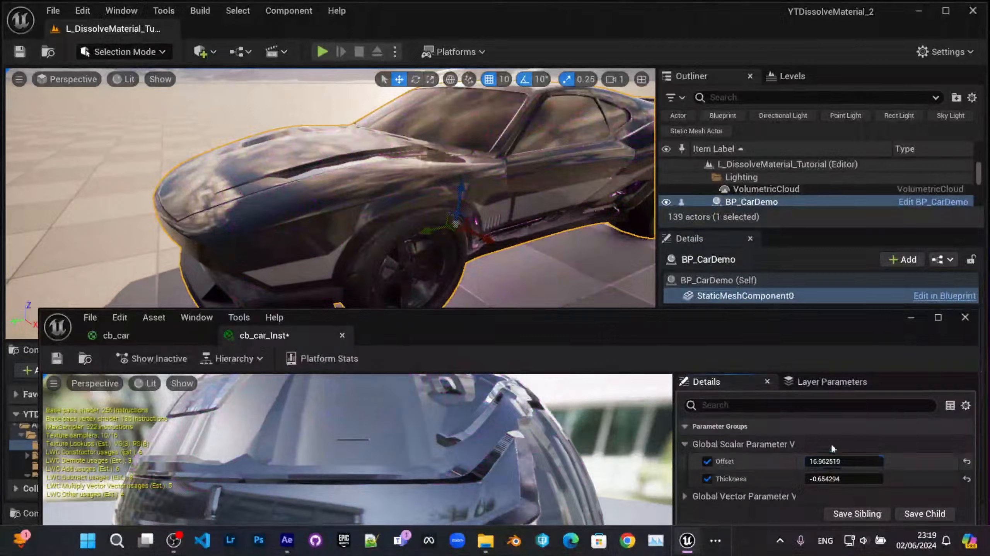
left_click_drag(511, 325, 296, 2)
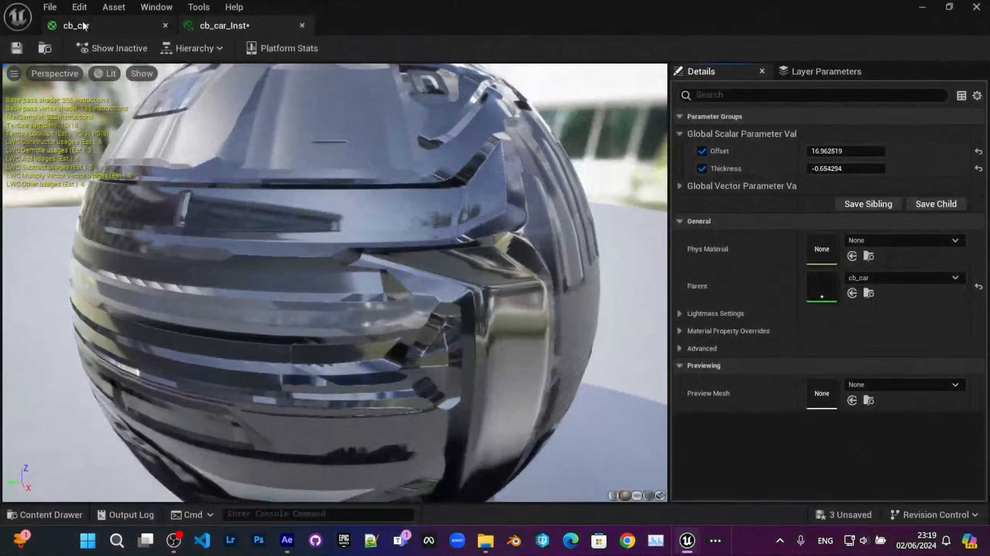
Examine the CheapContrast and Thickness nodes and the connections to the Multiply and Add nodes in the cb_car graph.
left_click(84, 26)
scroll(471, 221, "up", 3)
right_click_drag(490, 287, 457, 267)
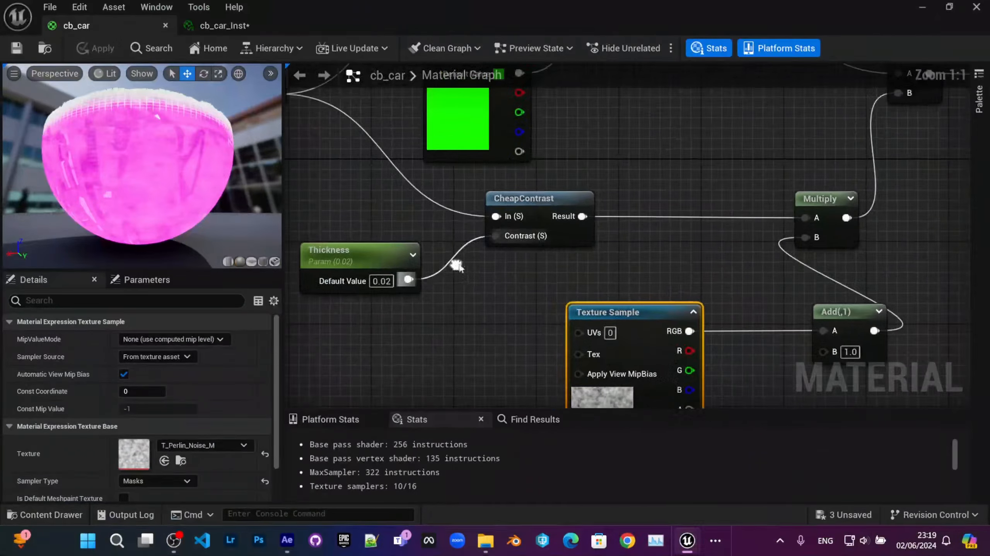
left_click(579, 229)
right_click_drag(542, 197, 614, 195)
right_click_drag(510, 296, 572, 281)
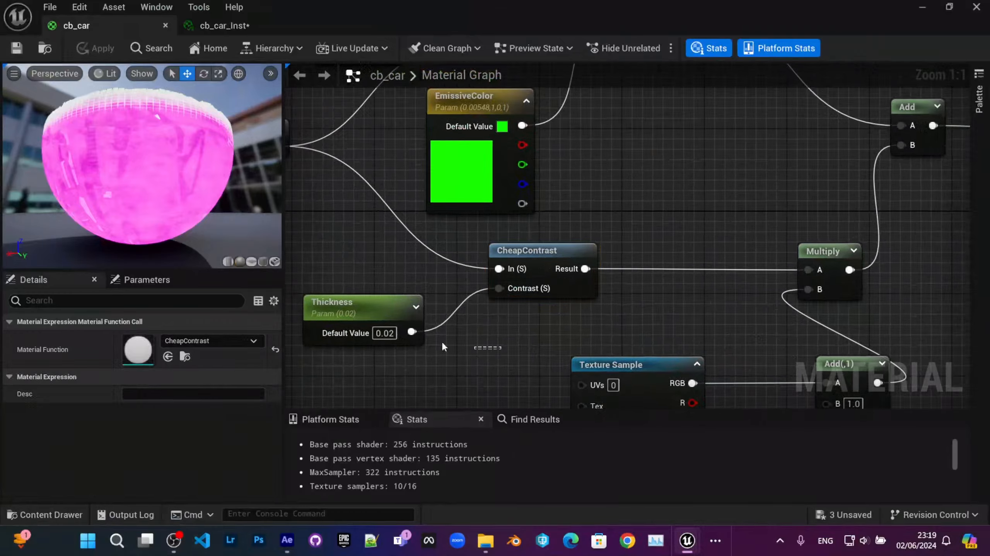
left_click(397, 316)
right_click_drag(612, 211, 553, 197)
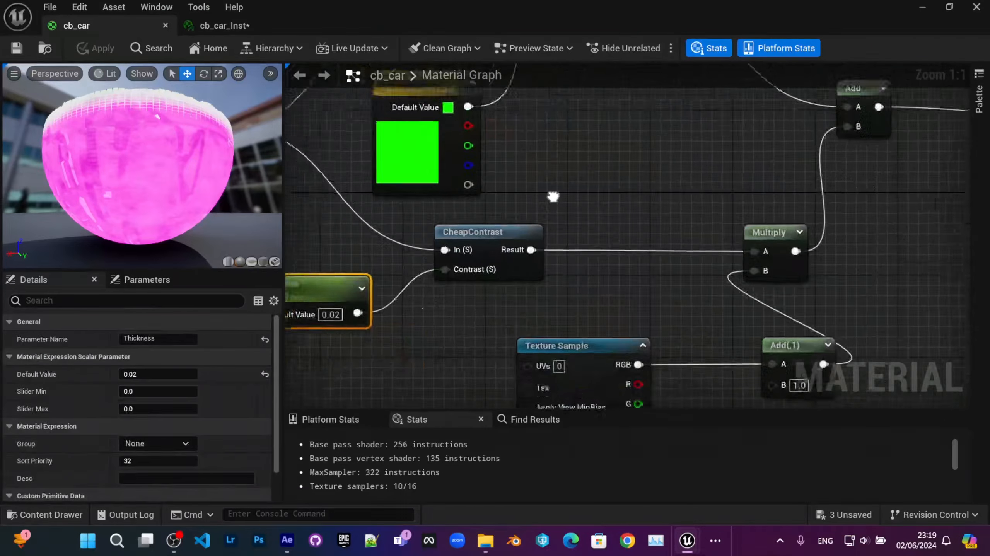
scroll(553, 196, "down", 2)
right_click_drag(667, 223, 508, 372)
scroll(549, 247, "up", 2)
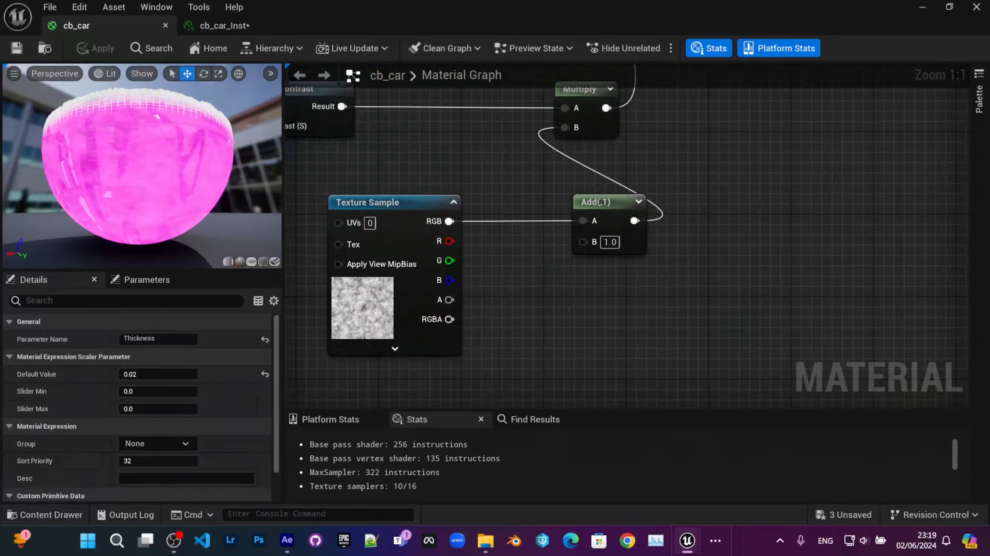
Add a Constant3Vector node below the Texture Sample and connect its output to the new Add node's B input.
right_click_drag(531, 352, 531, 273)
right_click(547, 265)
left_click(520, 210)
right_click(530, 273)
type("ve")
key("BackSpace")
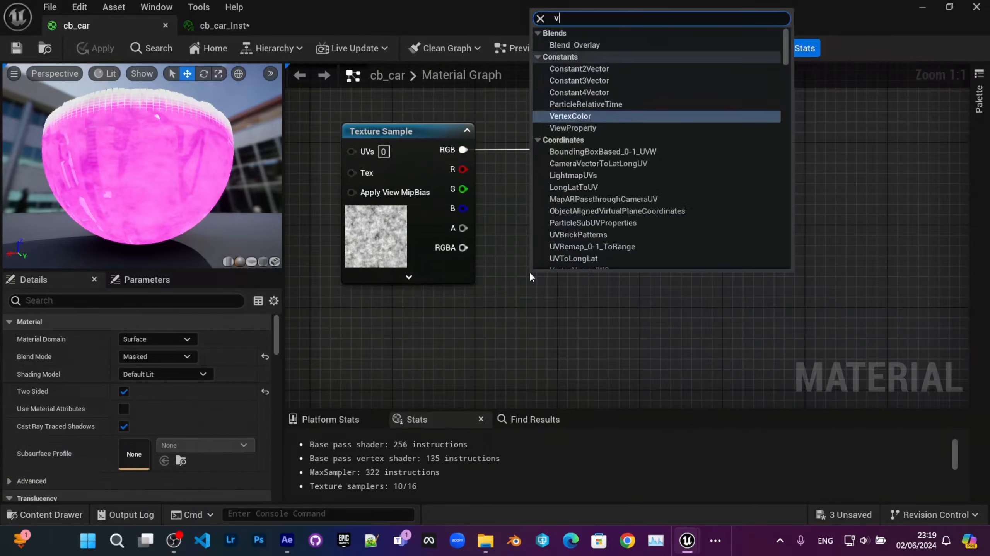
type("ectro")
key("BackSpace")
key("BackSpace")
type("pr")
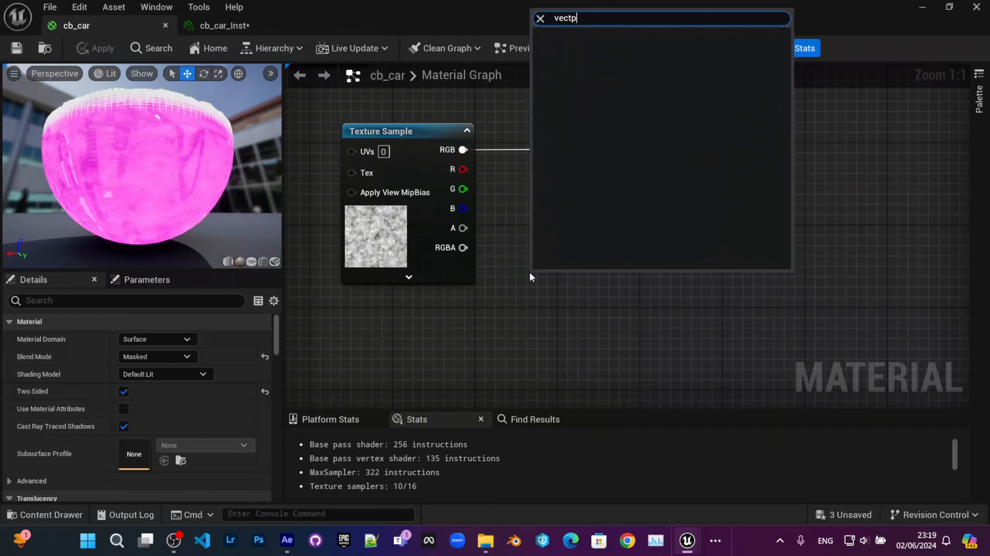
key("BackSpace")
type("or")
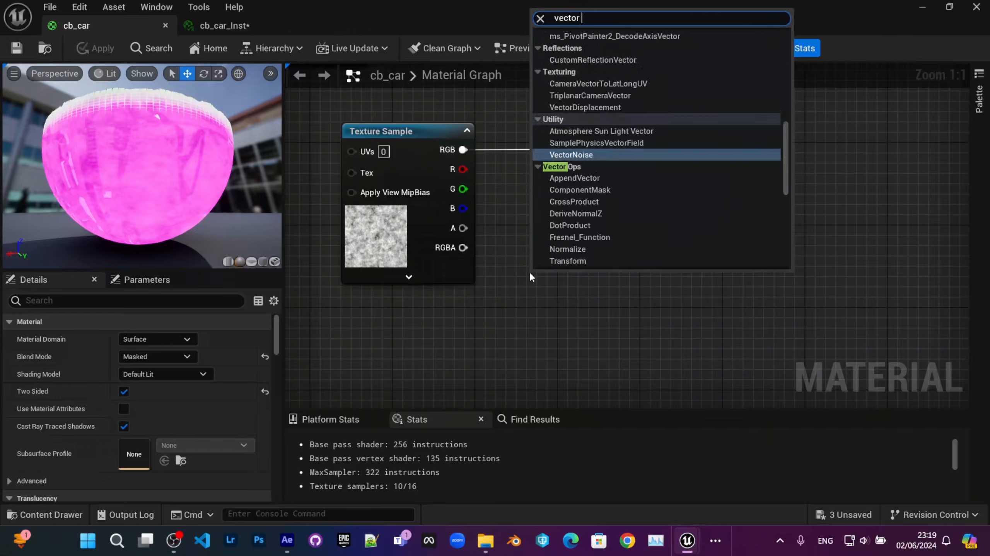
type(" 3")
key("Return")
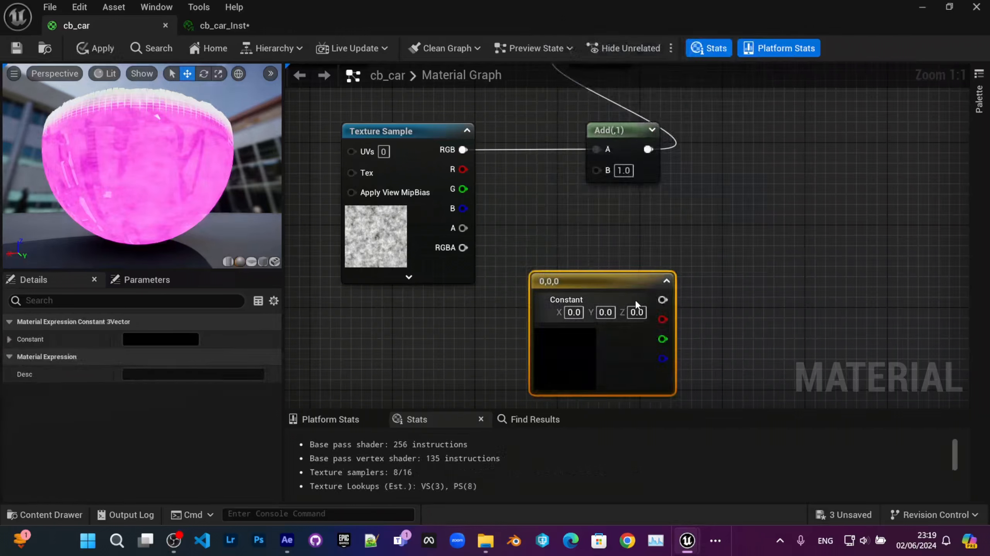
left_click_drag(663, 300, 596, 171)
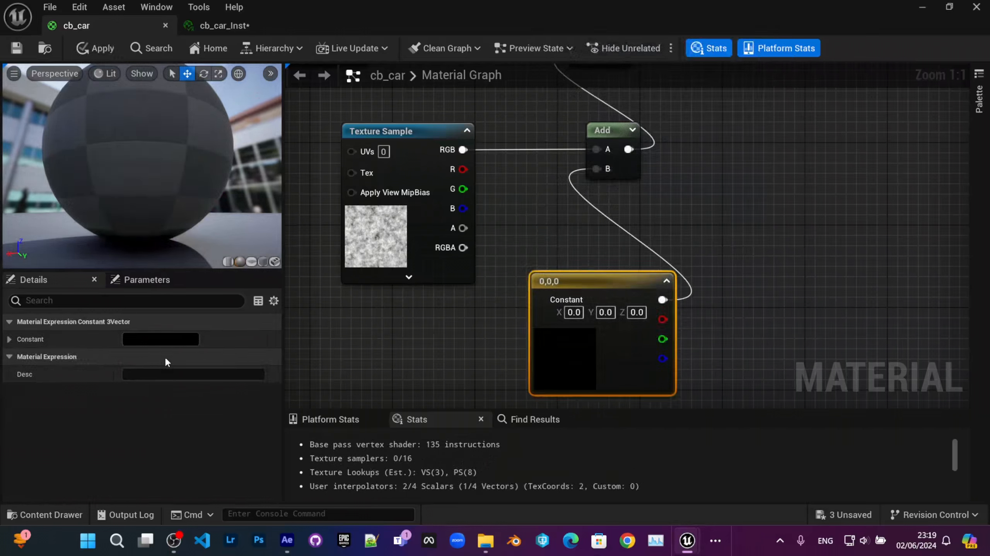
Set the Constant3Vector's colour to a pinkish red with R 1.0, G 0.0 and B 0.091474.
double_click(565, 355)
left_click(270, 300)
left_click_drag(273, 305, 316, 288)
left_click(327, 242)
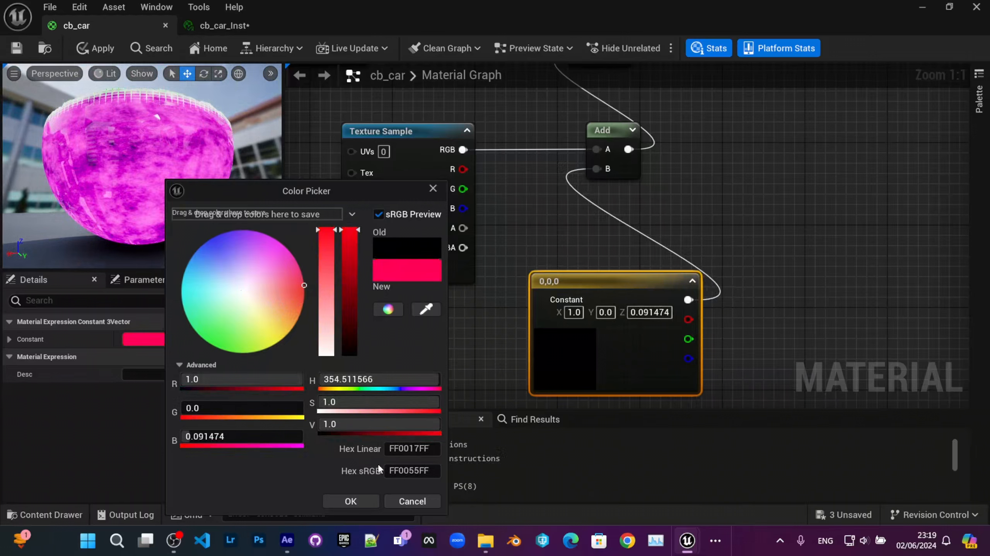
left_click(359, 498)
Convert the colour constant to a parameter named DissolveColor.
right_click(627, 274)
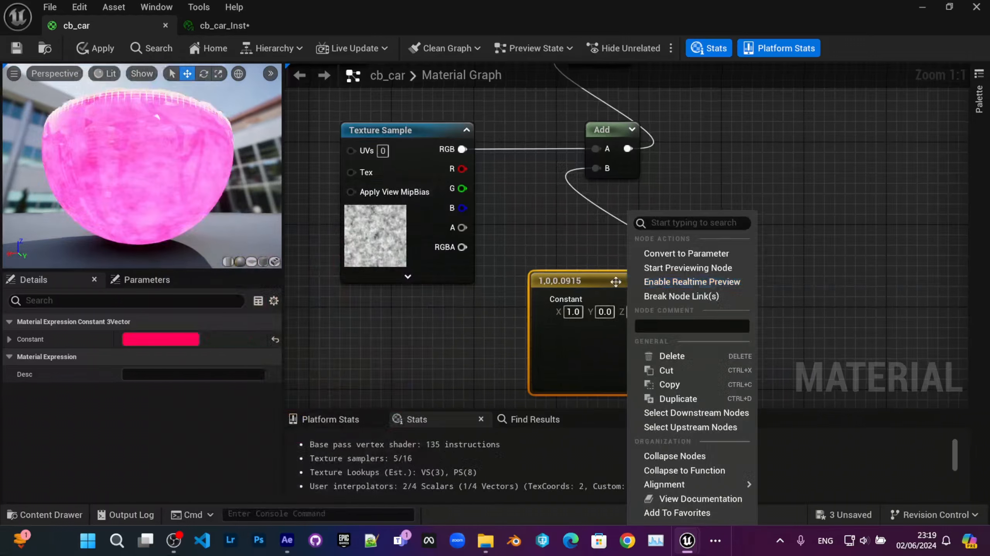
left_click(699, 254)
type("Emis")
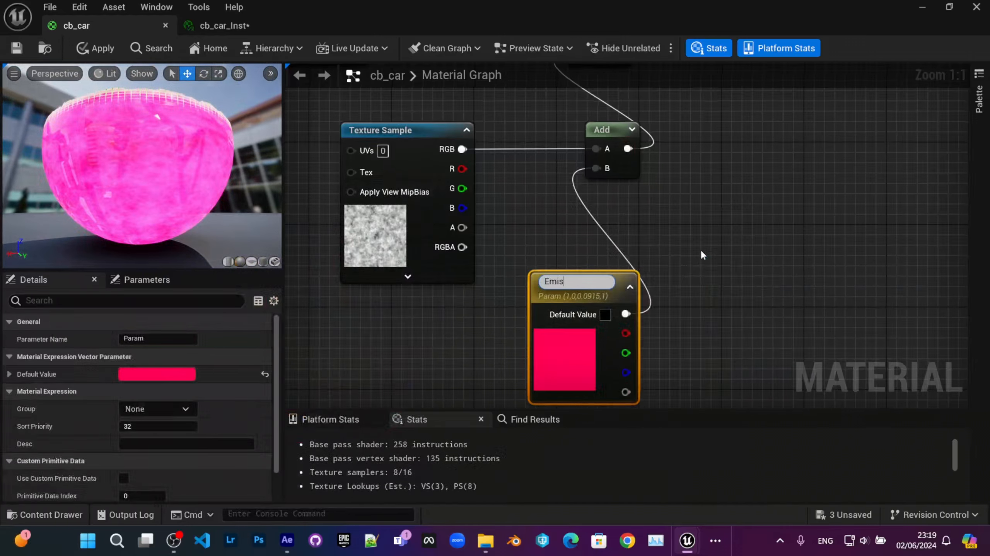
type("siveColo")
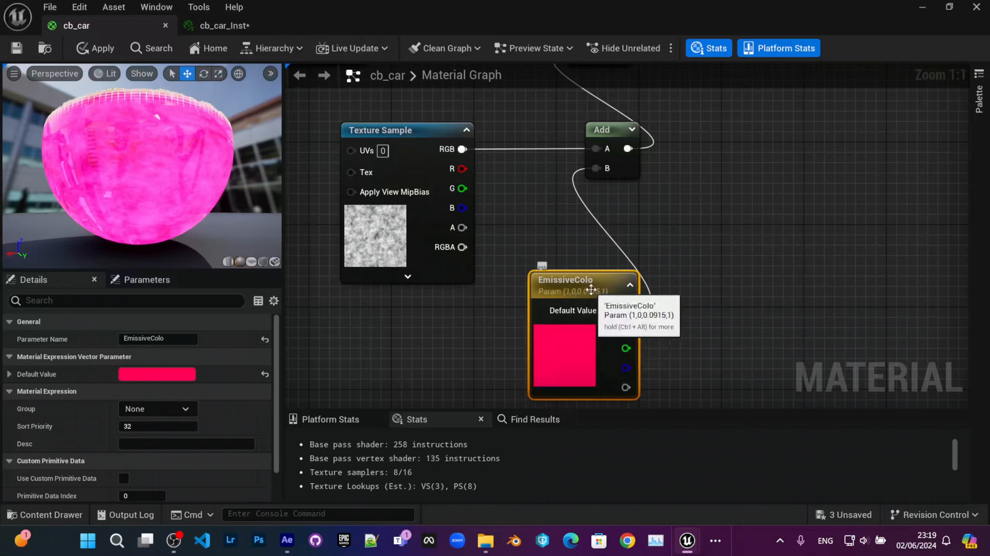
double_click(582, 281)
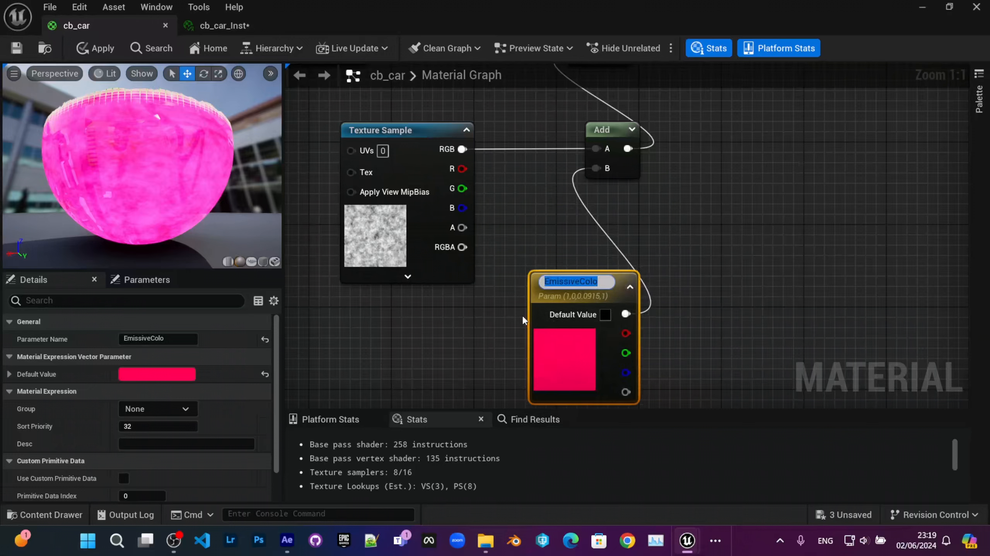
type("DissolveColor")
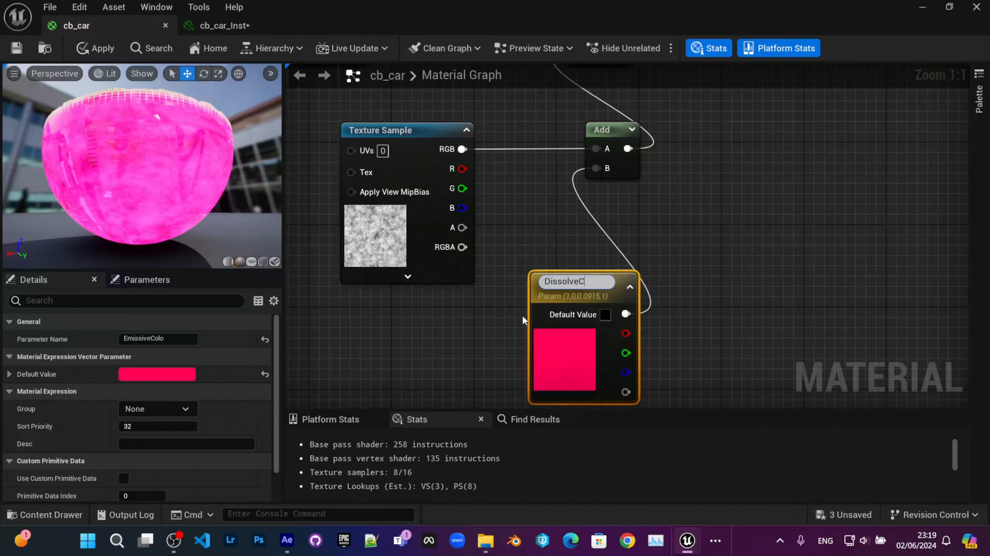
key("Return")
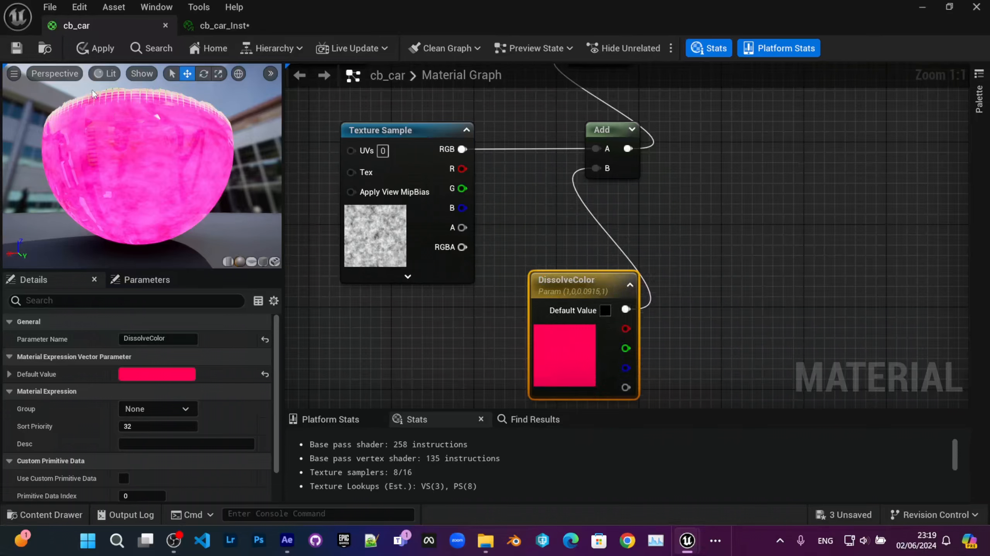
Save the cb_car material and enable the DissolveColor override in the cb_car_Inst instance.
left_click(20, 48)
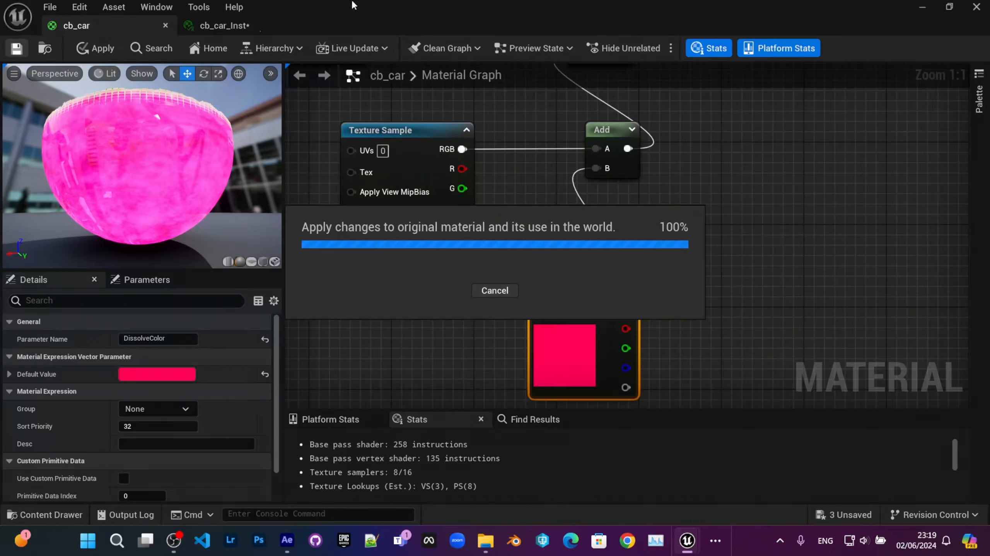
left_click(287, 16)
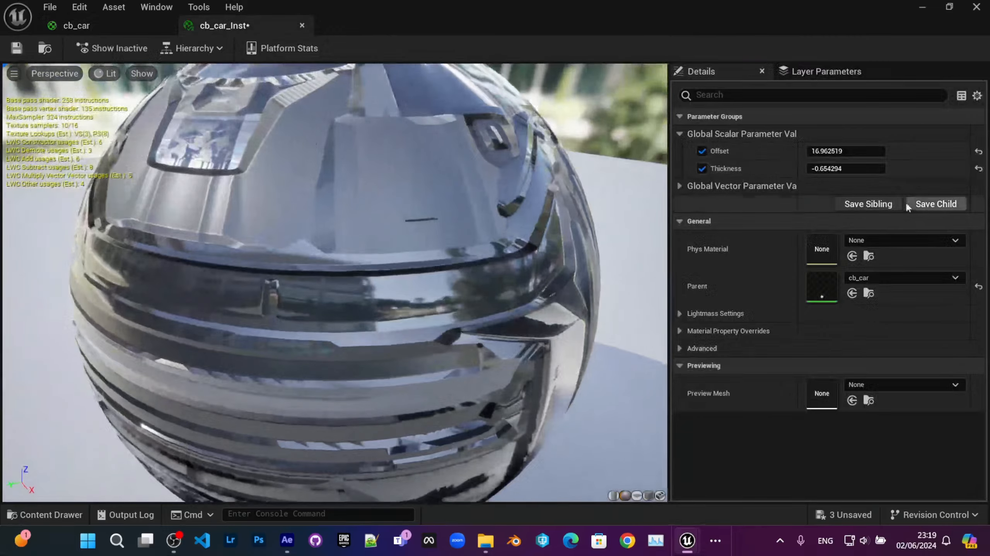
left_click(680, 186)
left_click(703, 204)
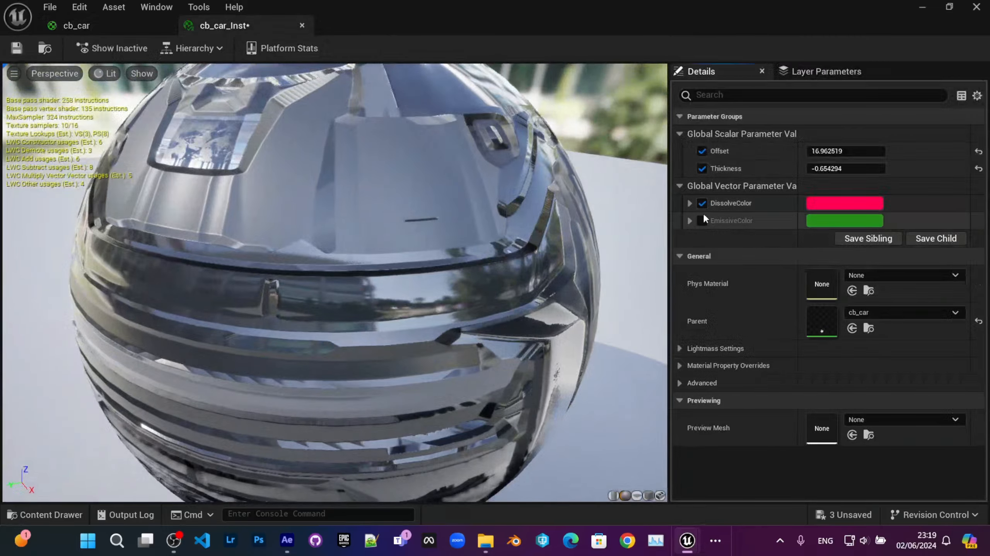
Set the instance's DissolveColor to light blue (hex sRGB 88CFFFFF), with Offset about 7.95 and Thickness about -0.705.
left_click_drag(845, 151, 818, 151)
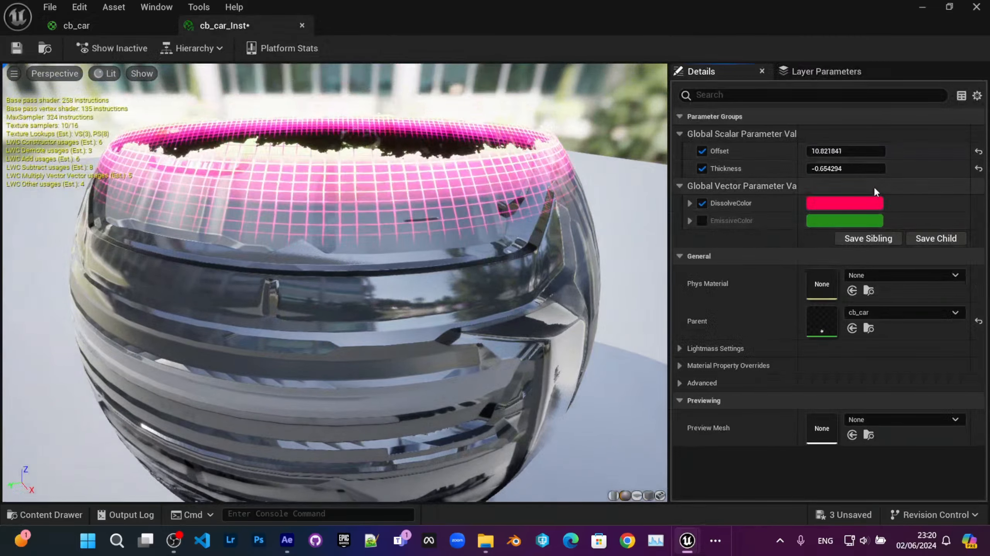
left_click(837, 203)
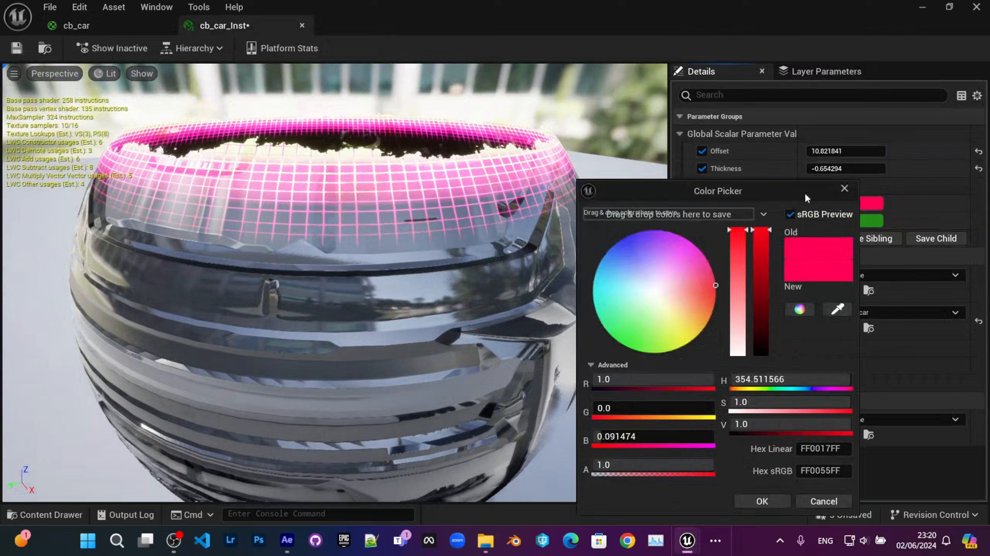
left_click_drag(651, 290, 615, 269)
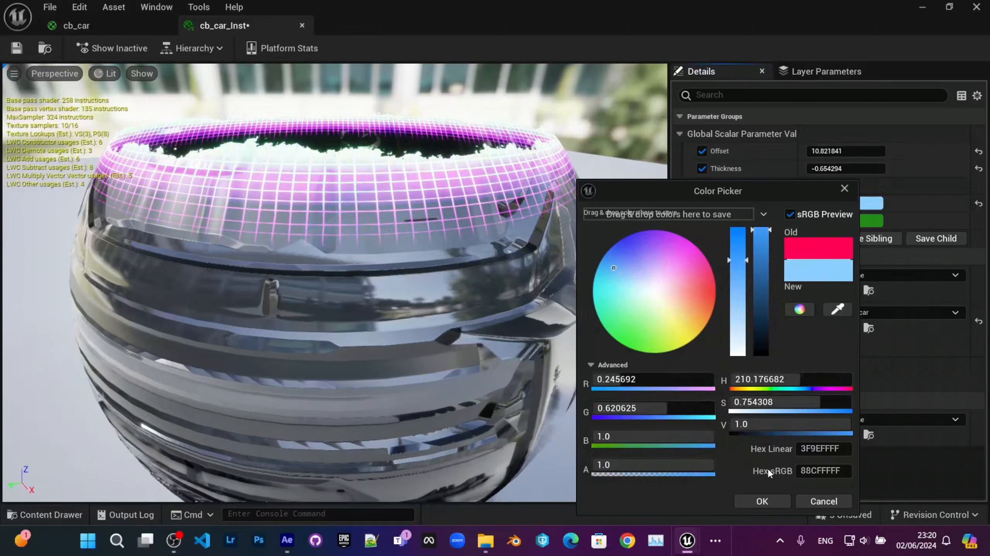
left_click(762, 501)
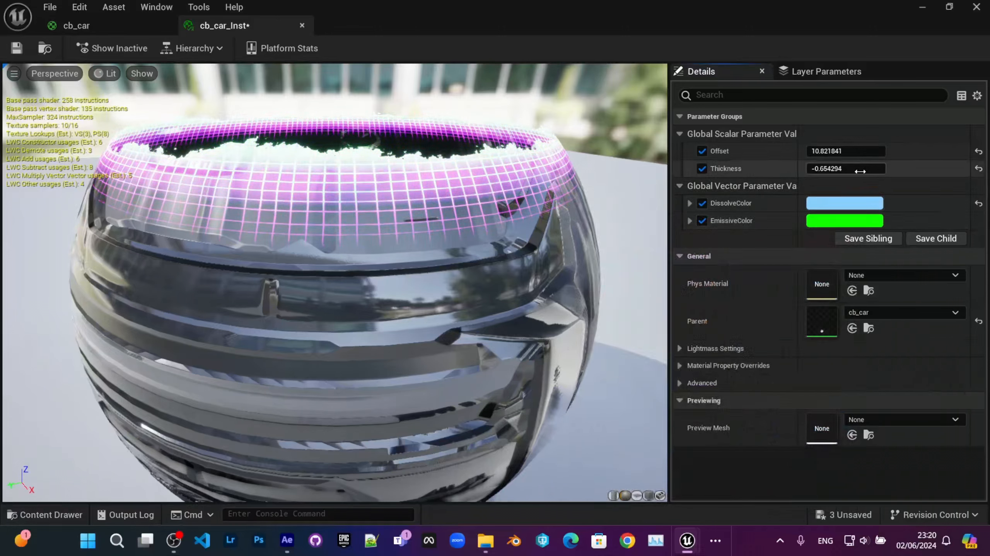
left_click_drag(860, 172, 836, 151)
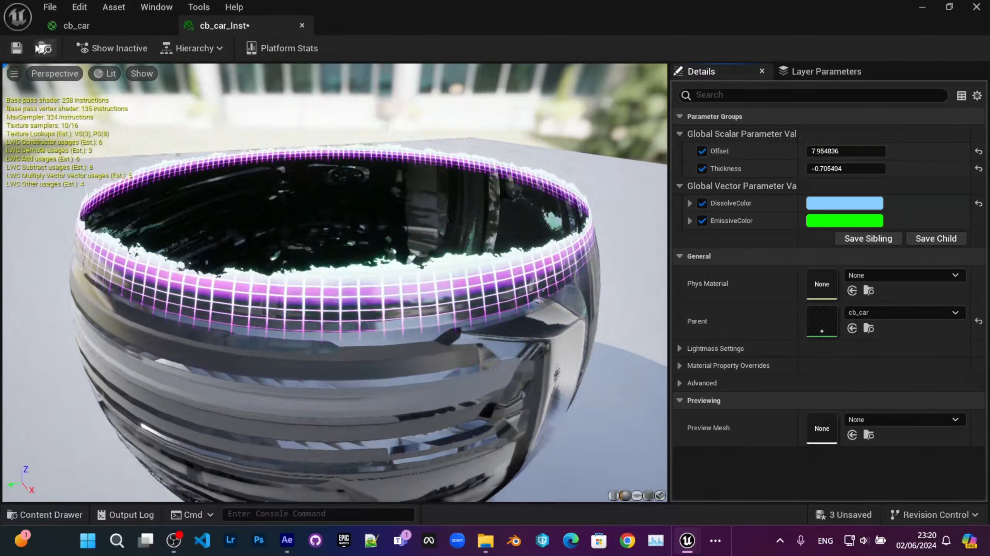
Set the instance's Offset to about 7.733 while checking the dissolve on the car in the level.
left_click(76, 25)
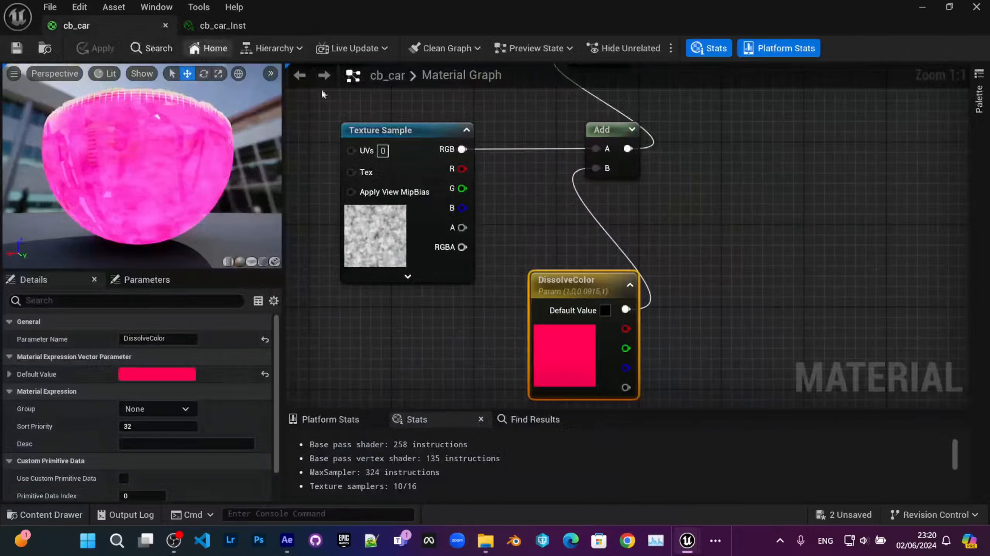
left_click_drag(828, 11, 818, 545)
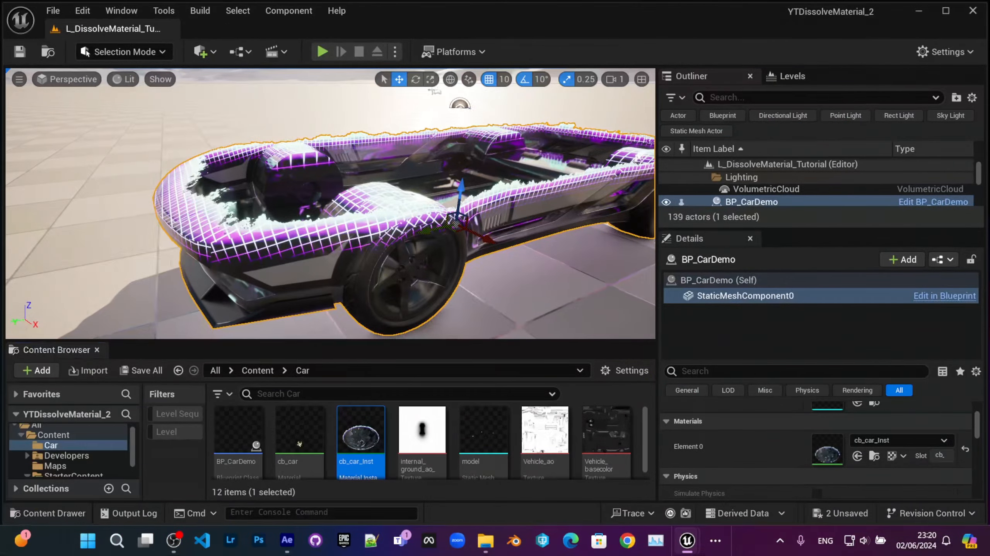
left_click_drag(0, 141, 73, 131)
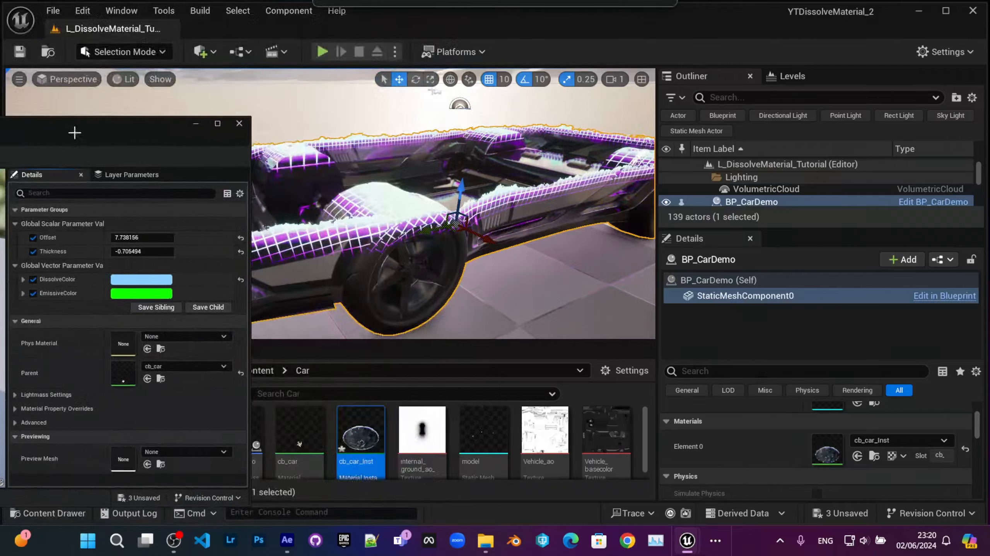
mouse_move(143, 237)
left_mouse_down()
mouse_move(153, 238)
mouse_move(124, 238)
mouse_move(175, 238)
mouse_move(140, 238)
left_mouse_up()
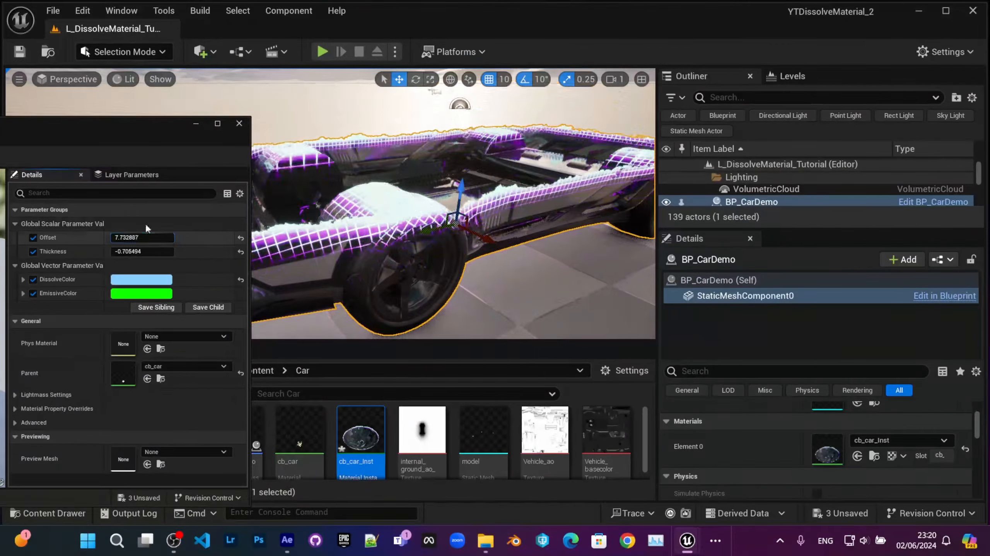
left_click_drag(121, 132, 322, 260)
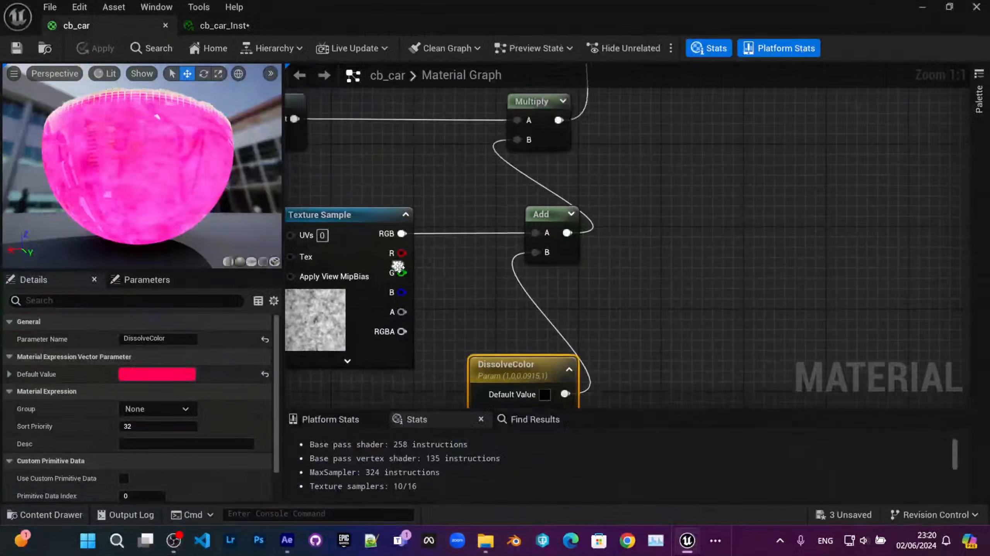
Move DissolveColor closer to the Add node and shift it, Add and the noise Texture Sample left, clear of the Multiply node.
scroll(397, 267, "down", 5)
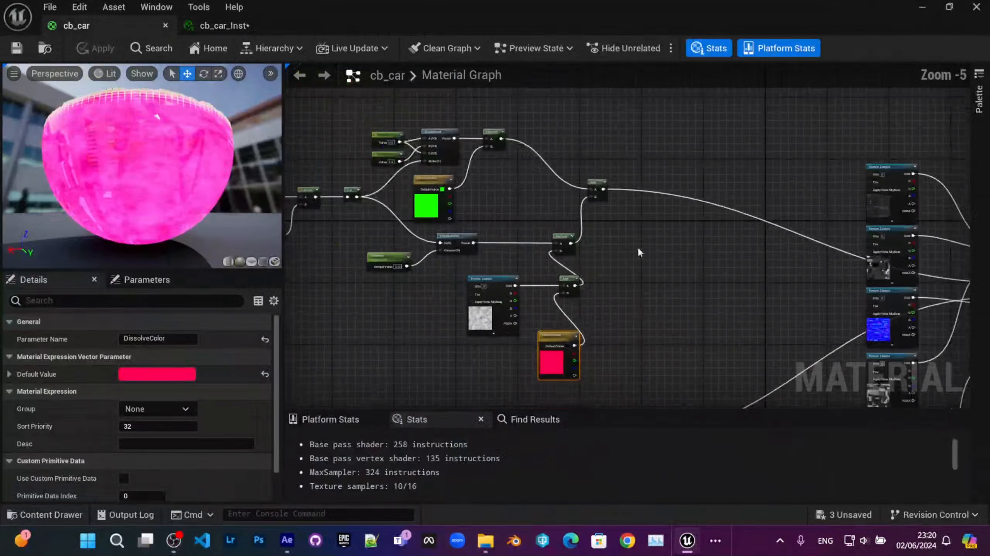
right_click_drag(638, 246, 749, 276)
scroll(631, 293, "up", 2)
right_click_drag(631, 293, 662, 199)
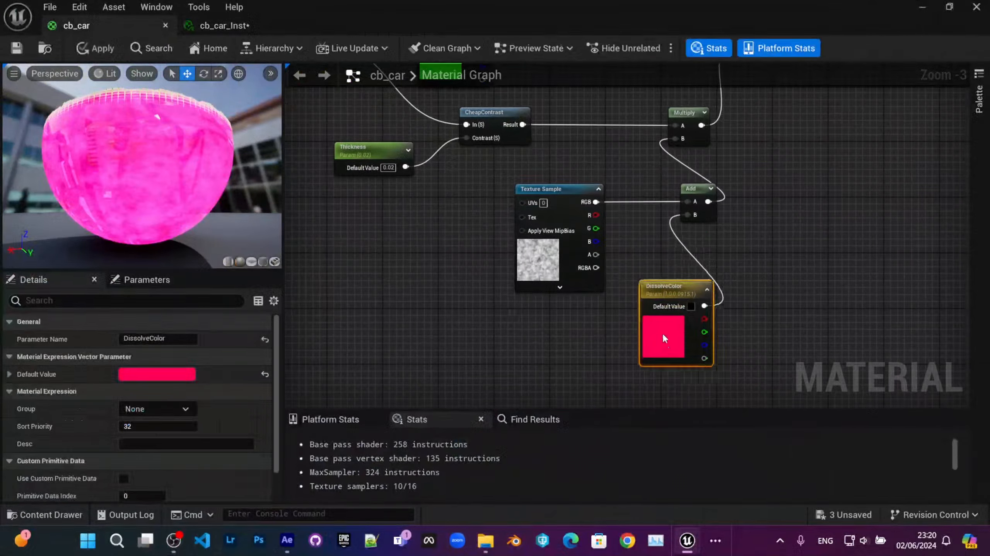
left_click_drag(552, 211, 549, 209)
left_click_drag(568, 265, 482, 259)
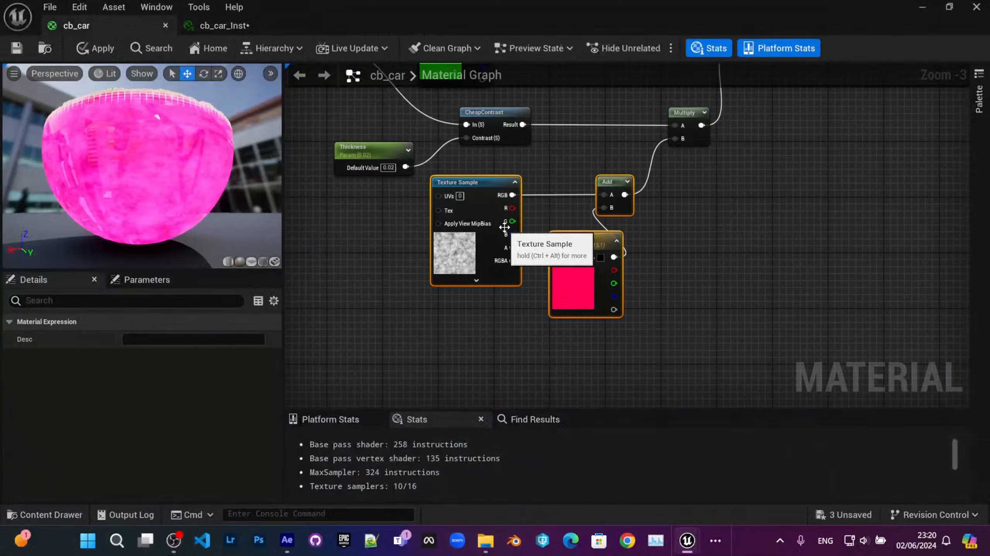
Enlarge the graph area by shrinking the stats pane and narrowing the preview and details column.
right_click_drag(504, 228, 515, 335)
scroll(515, 334, "down", 2)
right_click_drag(534, 296, 548, 269)
scroll(510, 295, "up", 2)
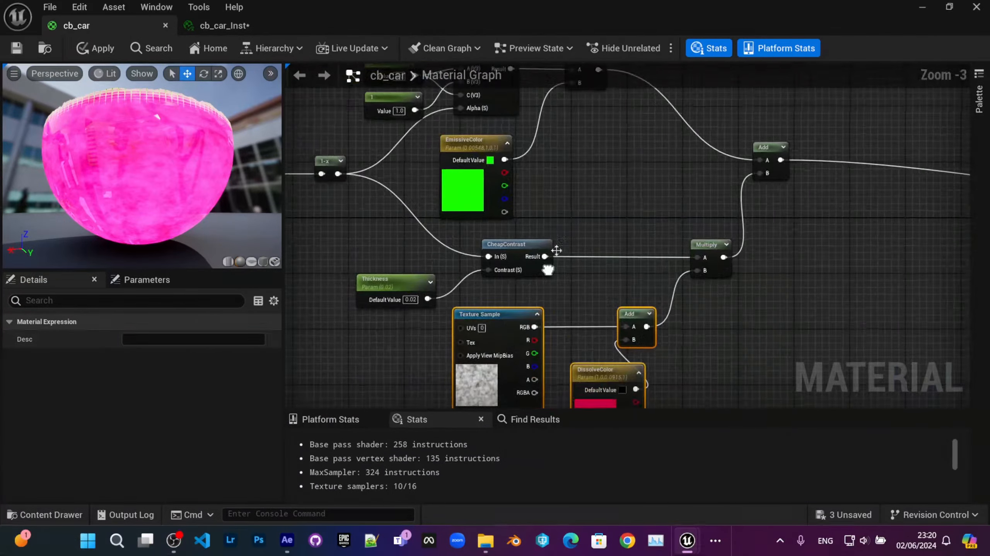
left_click_drag(414, 408, 414, 425)
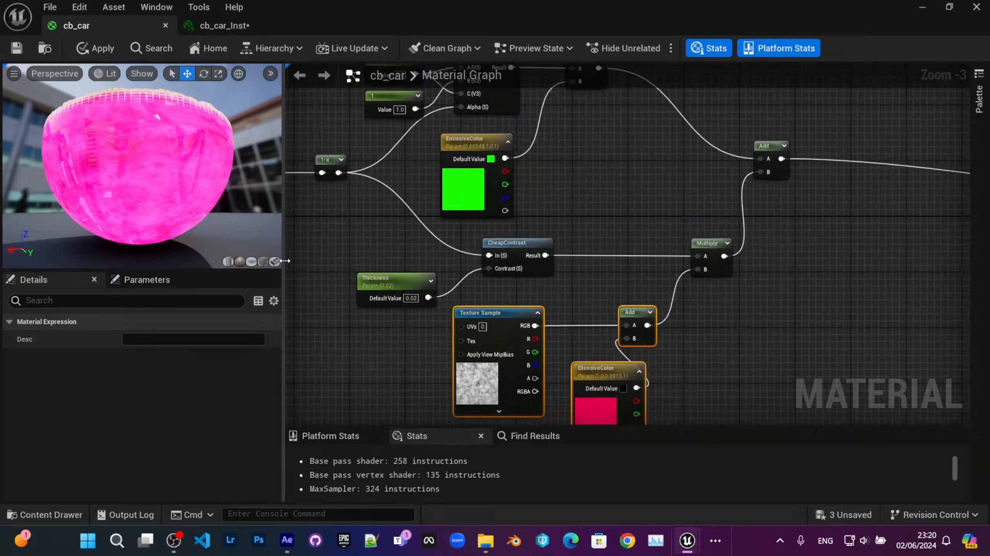
left_click_drag(285, 261, 242, 261)
Examine the dissolve node chains from Absolute World Position through the Offset parameter to the Thickness parameter and CheapContrast.
right_click_drag(392, 216, 409, 258)
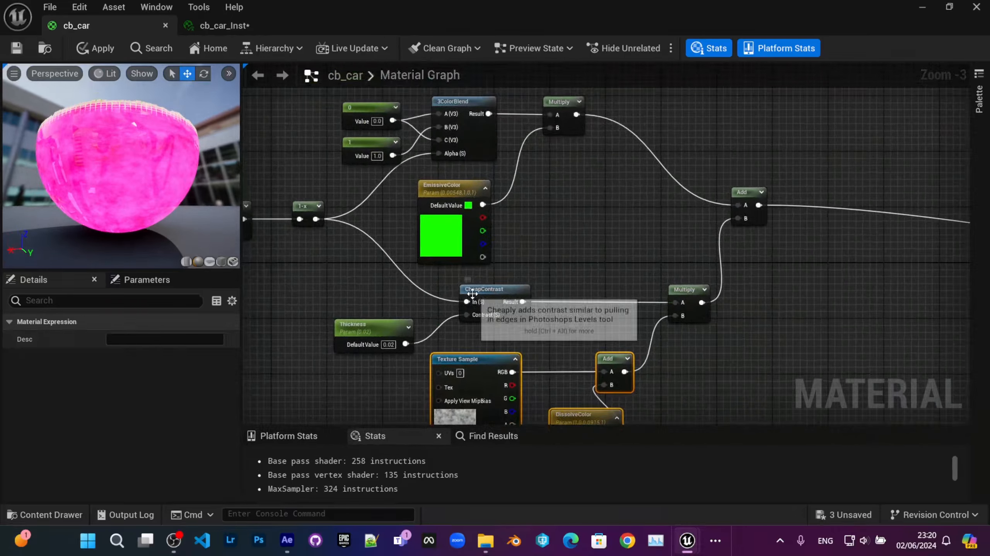
right_click_drag(472, 295, 463, 194)
right_click_drag(677, 246, 961, 326)
right_click_drag(647, 311, 956, 310)
right_click_drag(697, 311, 583, 303)
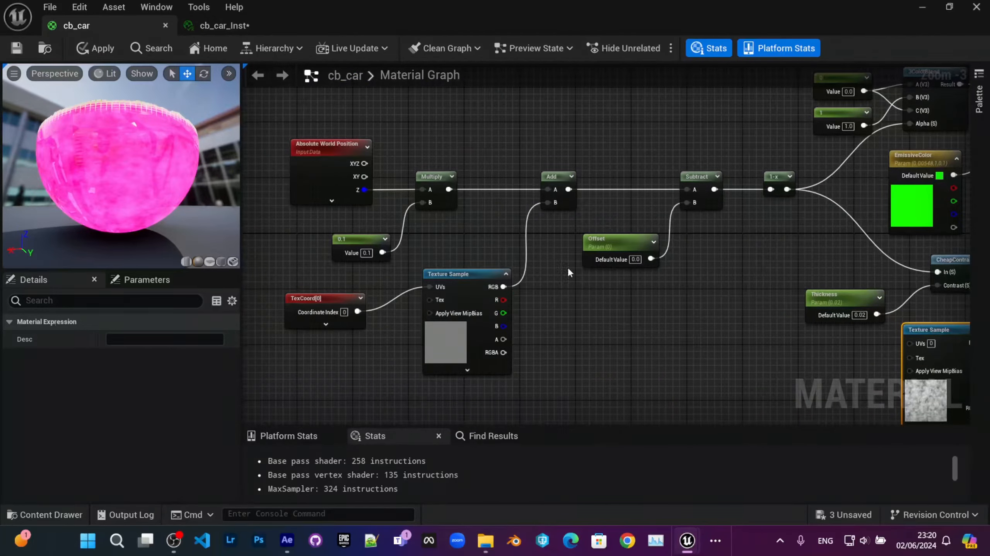
right_click_drag(568, 266, 517, 259)
left_click(604, 257)
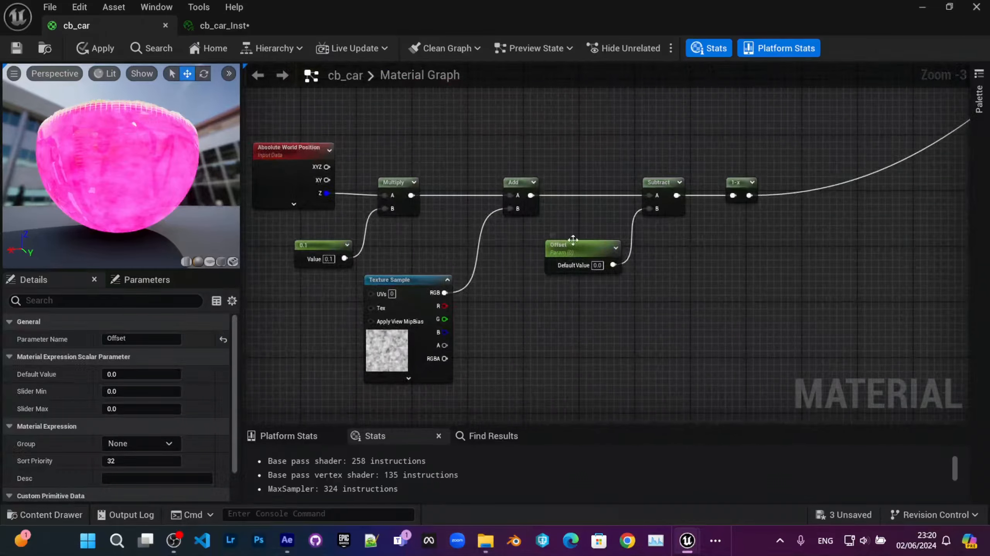
right_click_drag(572, 239, 586, 264)
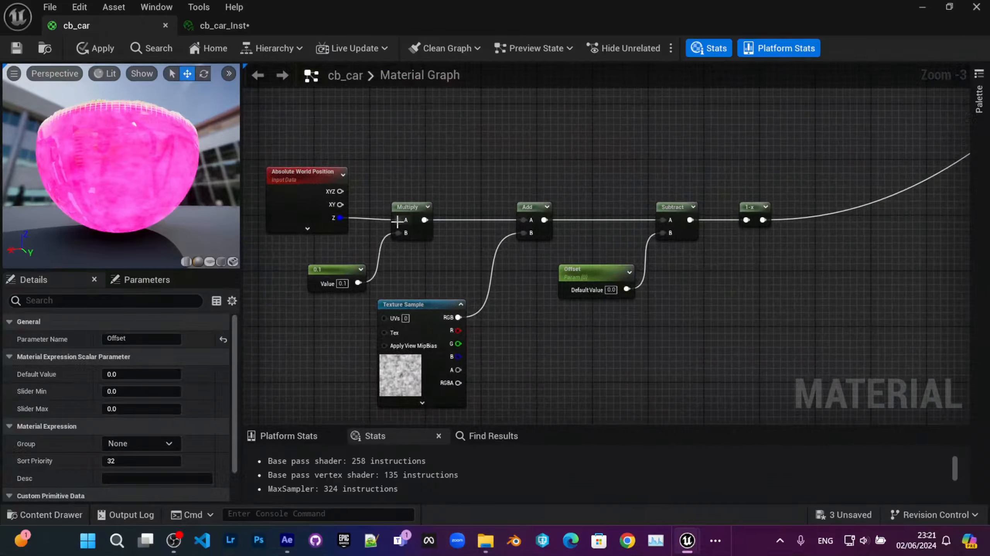
right_click_drag(535, 201, 491, 135)
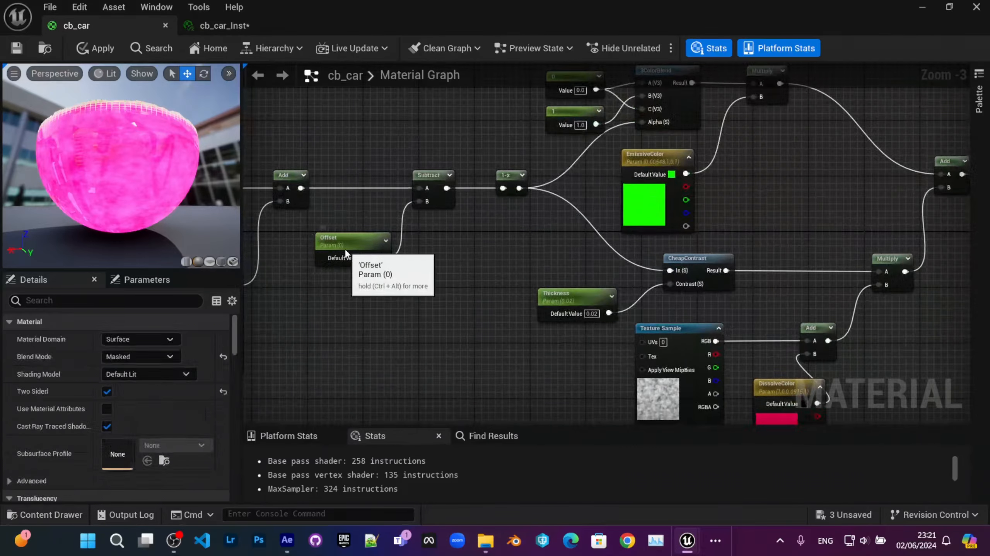
left_click(345, 248)
right_click_drag(345, 249, 476, 264)
right_click_drag(395, 331, 587, 290)
right_click_drag(764, 307, 395, 260)
scroll(395, 263, "up", 2)
left_click(578, 222)
right_click_drag(659, 192, 522, 246)
Set the instance's Thickness to about -0.641 and return to the cb_car material graph.
left_click(224, 25)
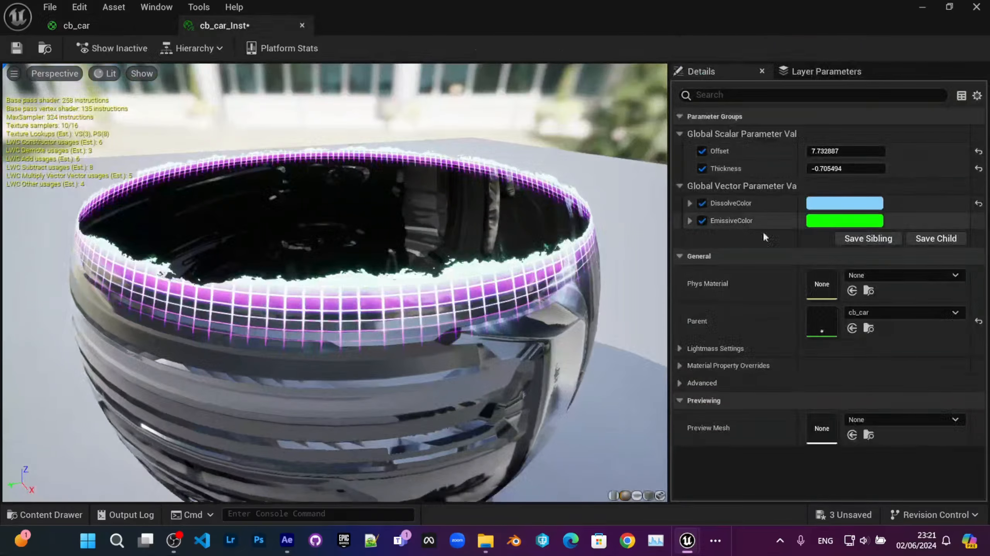
mouse_move(837, 168)
left_mouse_down()
mouse_move(860, 168)
mouse_move(852, 169)
left_mouse_up()
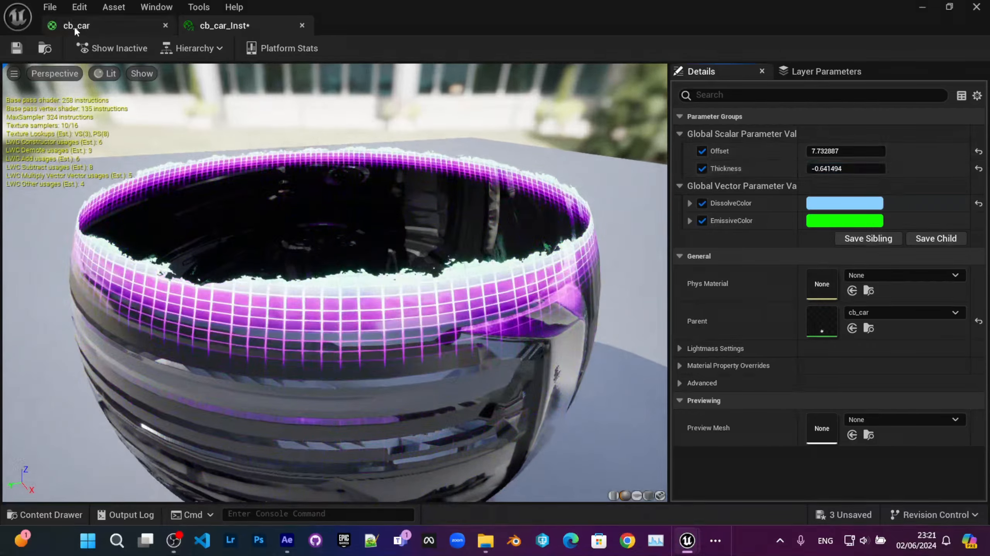
left_click(74, 25)
Move the whole lower node chain, from Absolute World Position to 1-x, farther left in the graph.
scroll(484, 214, "down", 5)
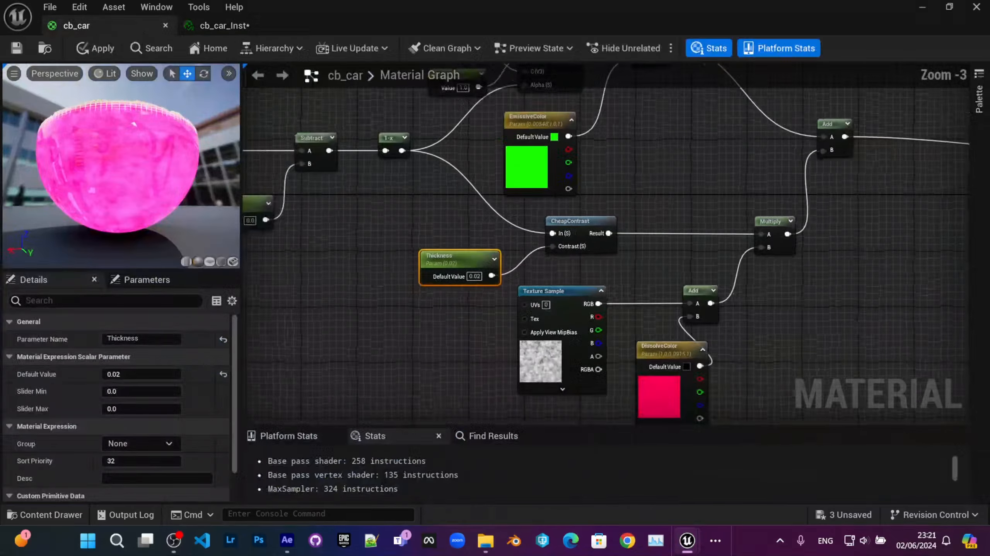
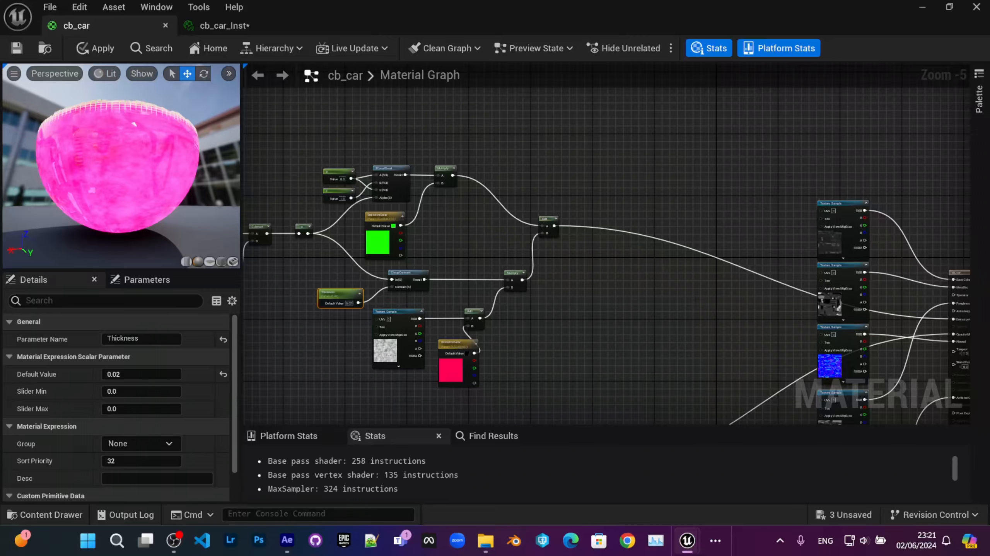
right_click_drag(519, 330, 615, 227)
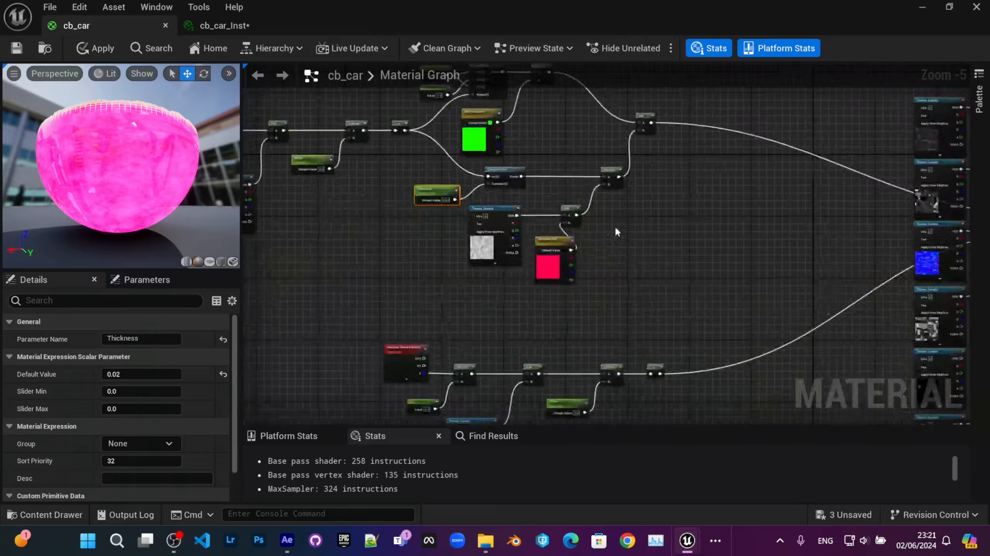
scroll(565, 253, "down", 2)
right_click_drag(549, 259, 529, 194)
scroll(557, 277, "up", 3)
right_click_drag(505, 309, 611, 251)
scroll(431, 274, "up", 3)
scroll(701, 263, "down", 2)
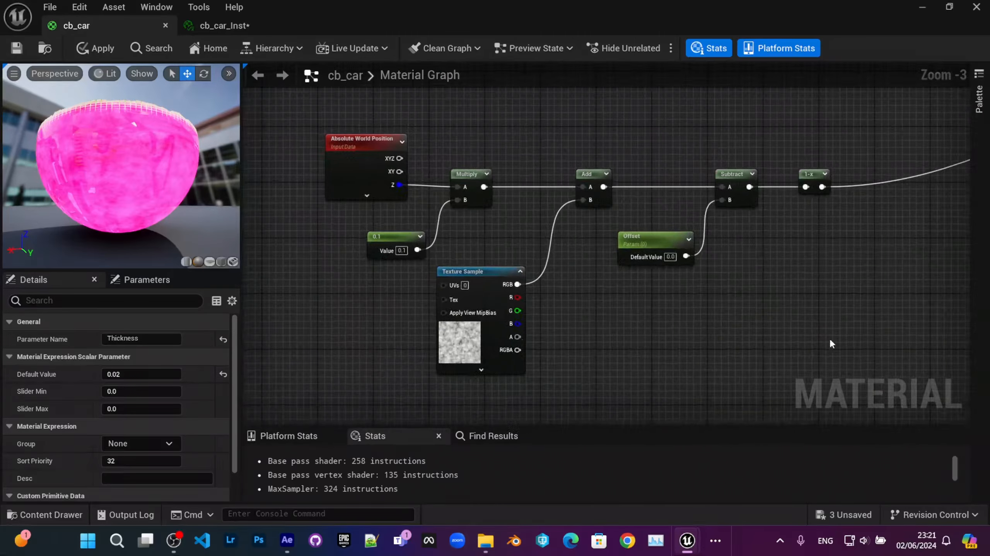
left_click_drag(829, 337, 279, 173)
right_click_drag(364, 190, 562, 173)
left_click_drag(482, 161, 378, 148)
right_click_drag(811, 293, 588, 282)
left_click(643, 207)
Compare the lower chain's 1-x end with the emissive chain above it.
scroll(645, 200, "down", 2)
right_click_drag(647, 166, 540, 321)
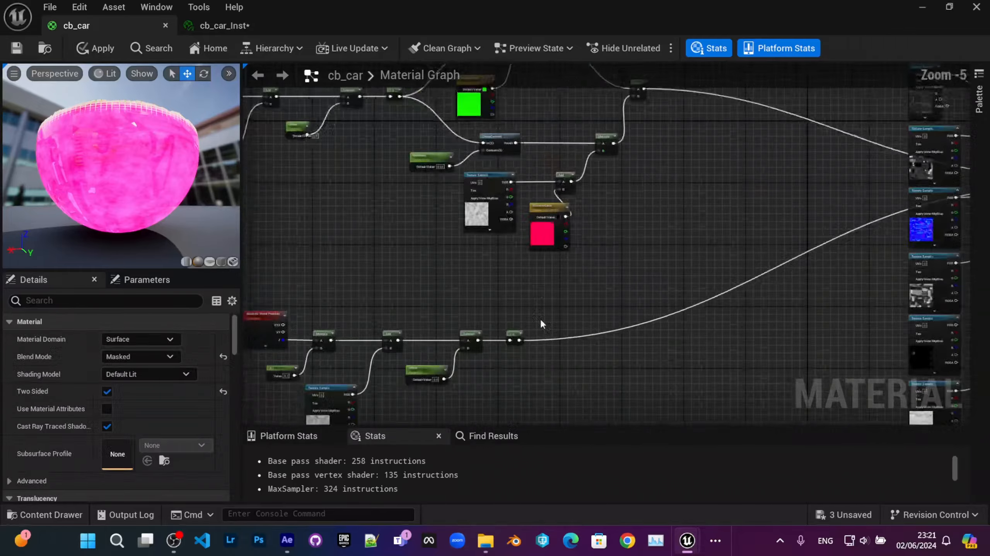
right_click_drag(602, 183, 556, 320)
right_click_drag(497, 362, 492, 119)
scroll(491, 317, "up", 2)
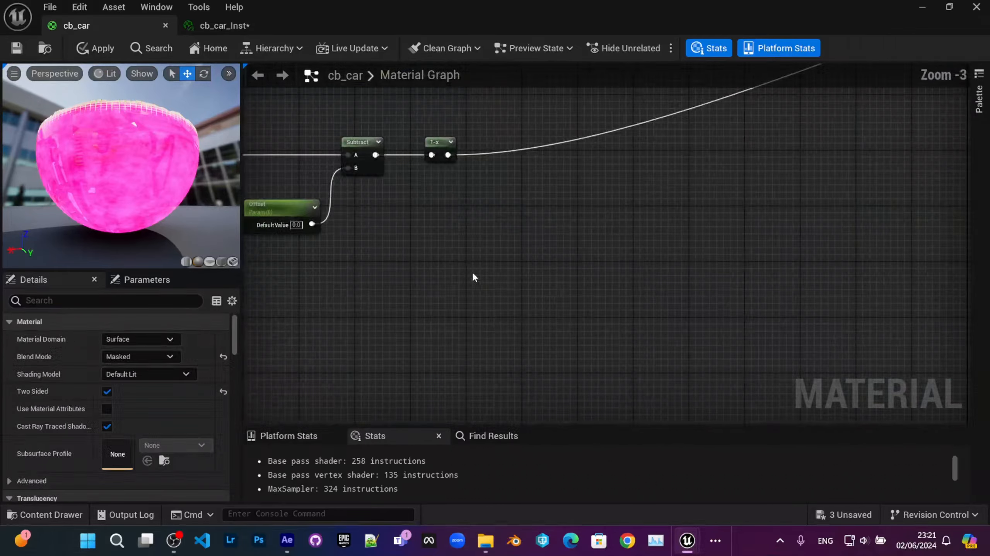
right_click_drag(455, 226, 514, 300)
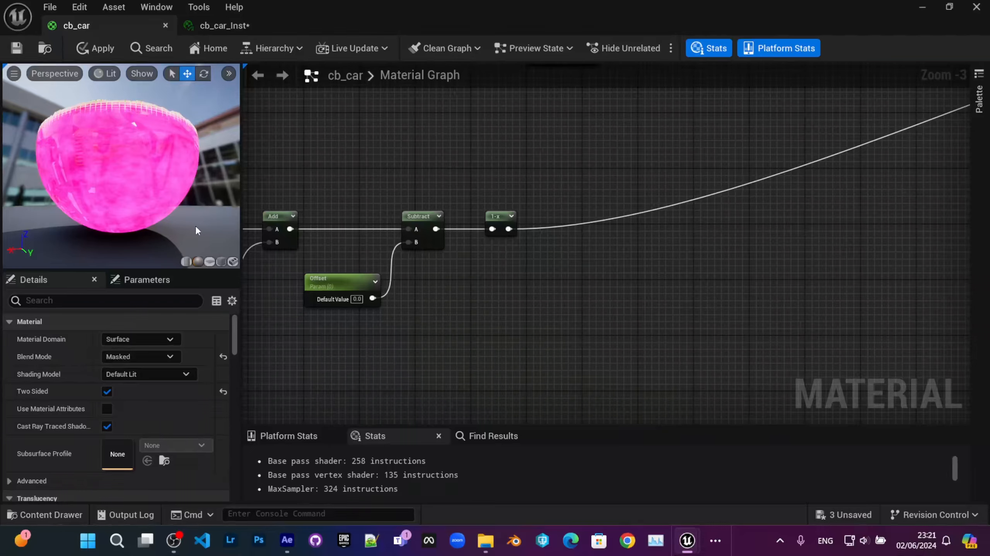
scroll(507, 308, "down", 3)
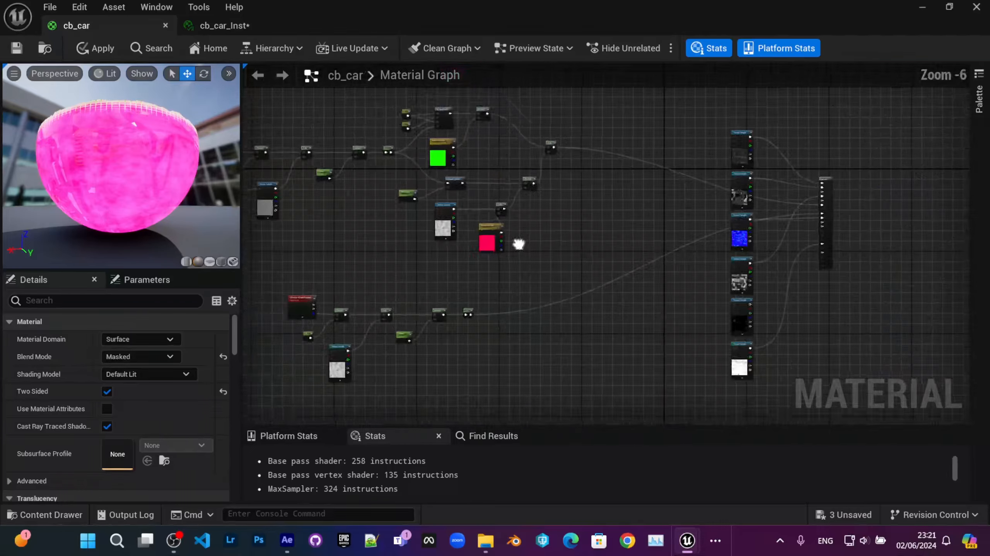
Copy the 3ColorBlend node with its 0 and 1 constants and paste them beside the lower chain's 1-x node.
scroll(506, 272, "up", 3)
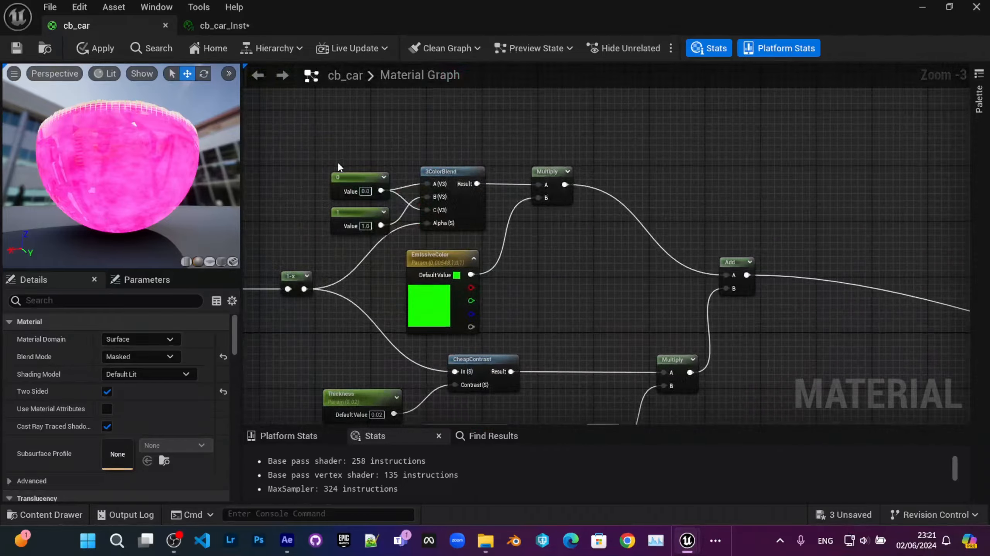
scroll(351, 222, "up", 1)
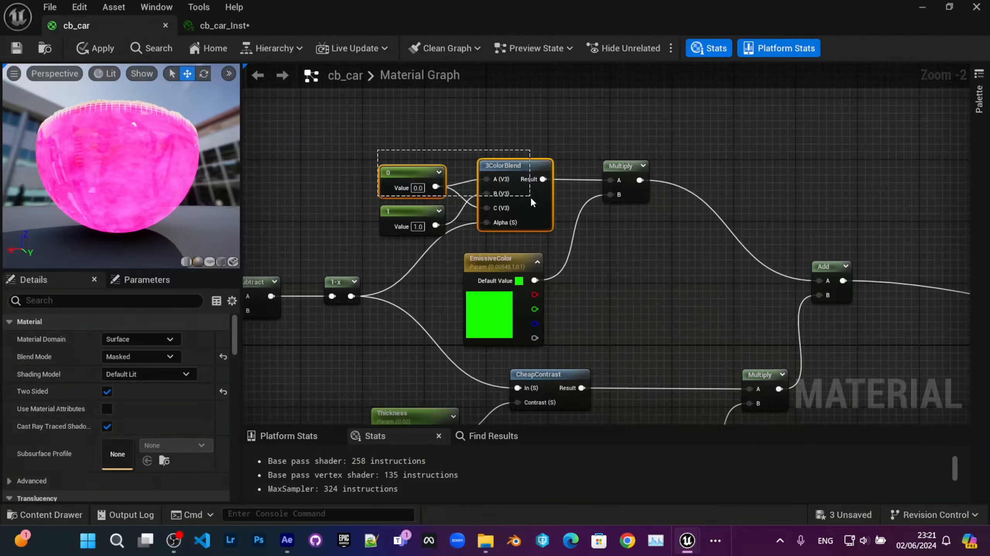
left_click_drag(531, 197, 533, 199)
left_click_drag(353, 132, 526, 222)
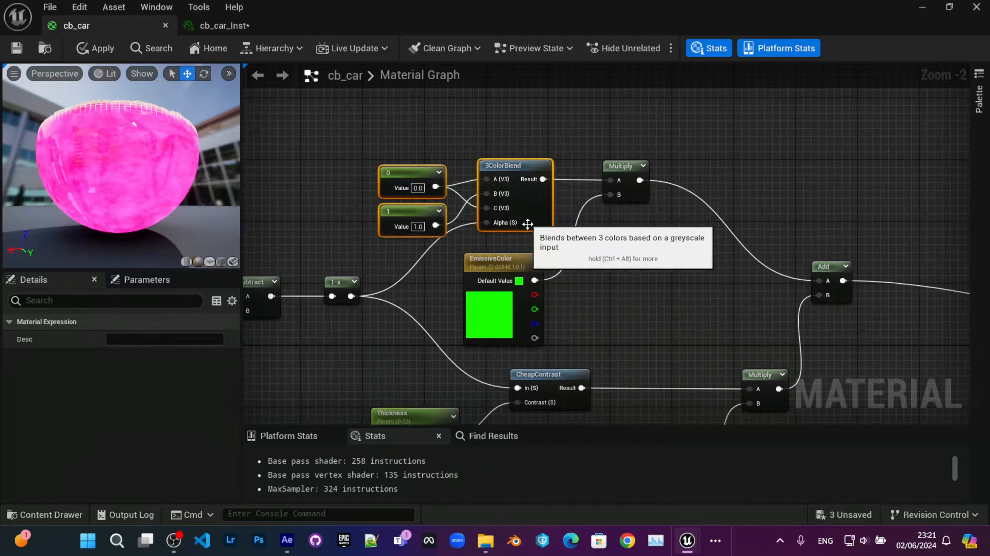
right_click_drag(623, 390, 559, 183)
scroll(559, 183, "down", 1)
scroll(558, 183, "down", 1)
right_click_drag(561, 313, 493, 104)
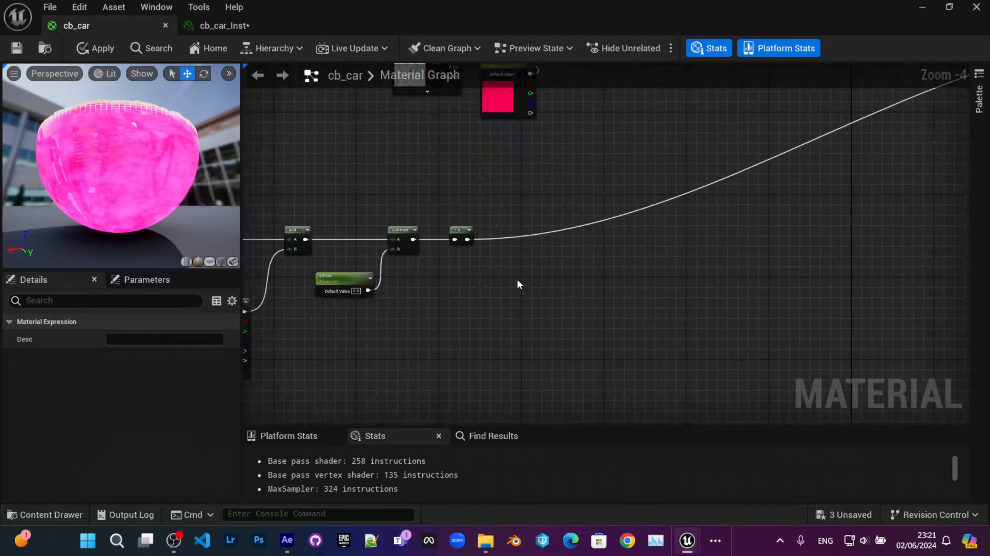
left_click(518, 296)
key("ctrl+v")
scroll(499, 316, "up", 2)
right_click_drag(511, 279, 491, 281)
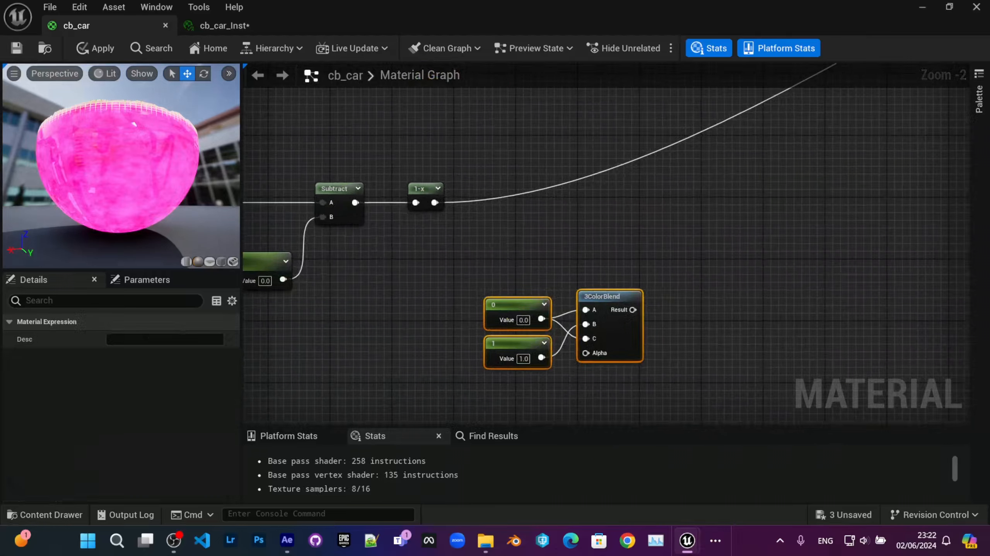
Disconnect the 0 constant from input A of the copied 3ColorBlend and shift the copied nodes slightly left.
right_click_drag(592, 311, 545, 214)
scroll(545, 214, "up", 2)
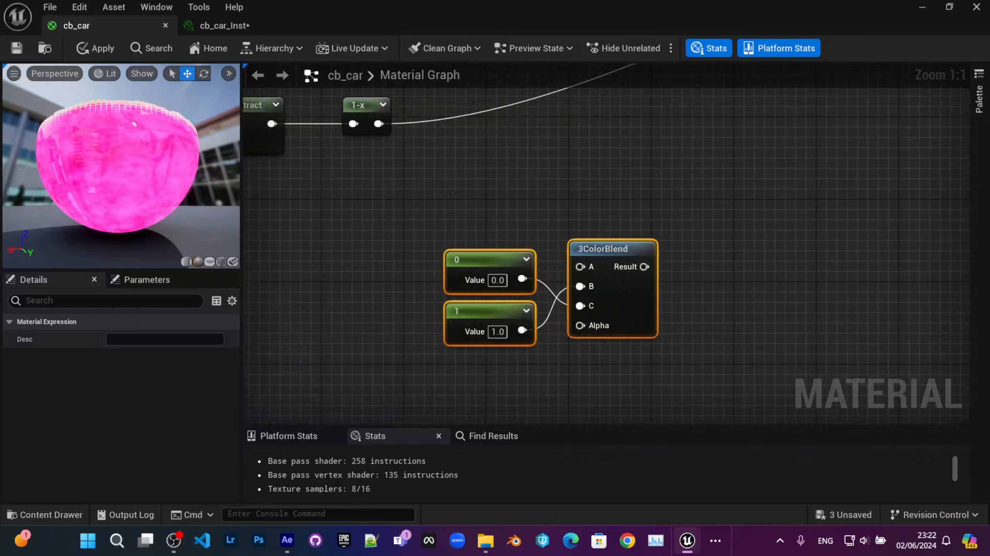
right_click_drag(482, 257, 528, 253)
left_click_drag(521, 258, 496, 248)
left_click(573, 243)
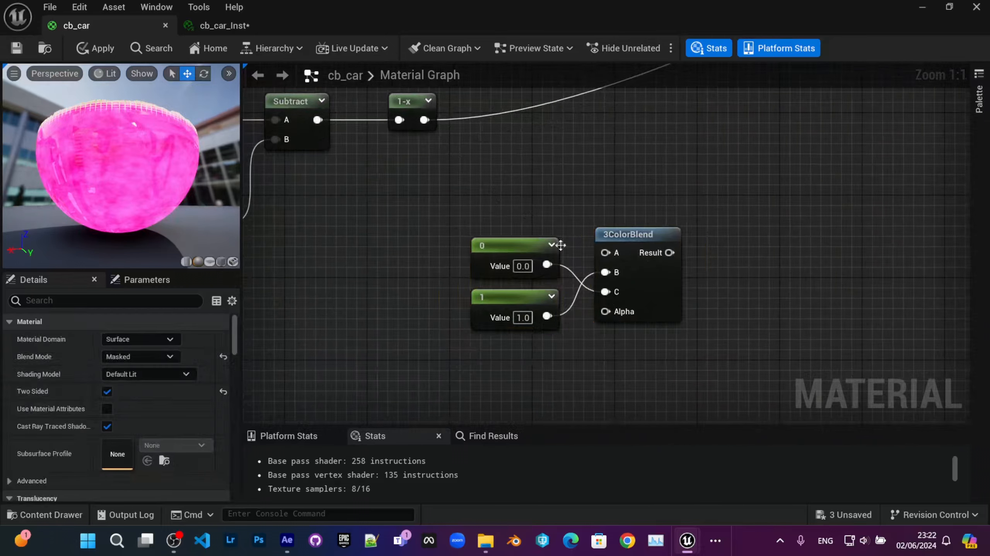
right_click_drag(561, 245, 592, 227)
Place the 0 constant below the 1 constant and connect the 1 constant to 3ColorBlend's C input in its place.
left_click_drag(564, 221, 544, 332)
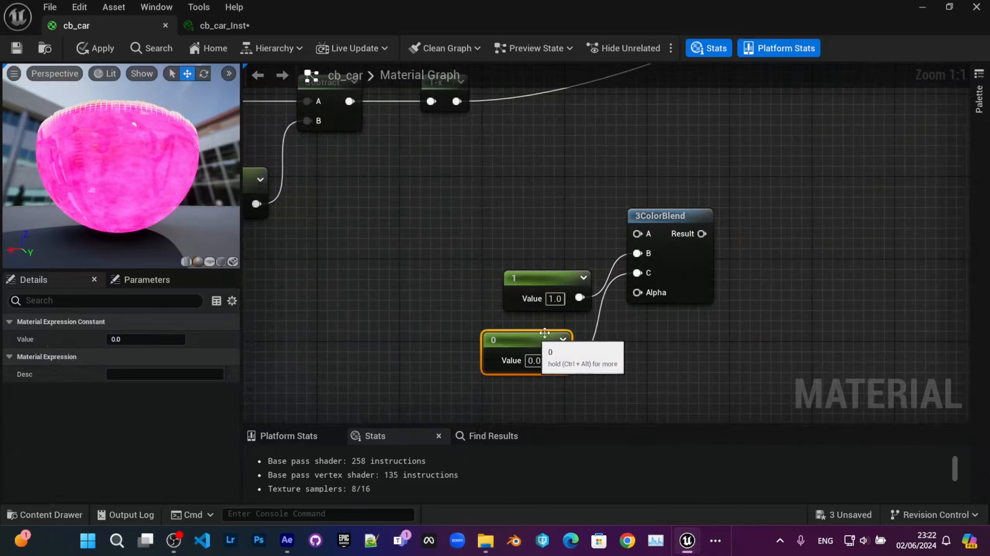
right_click_drag(617, 294, 616, 229)
left_click_drag(538, 219, 517, 199)
right_click_drag(610, 218, 539, 236)
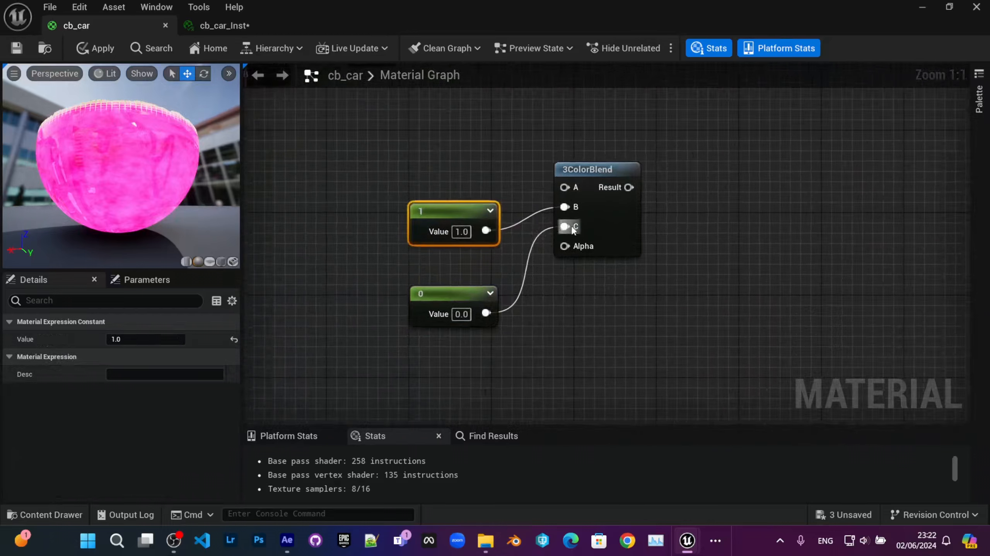
left_click_drag(572, 230, 583, 232)
left_click_drag(489, 221, 489, 210)
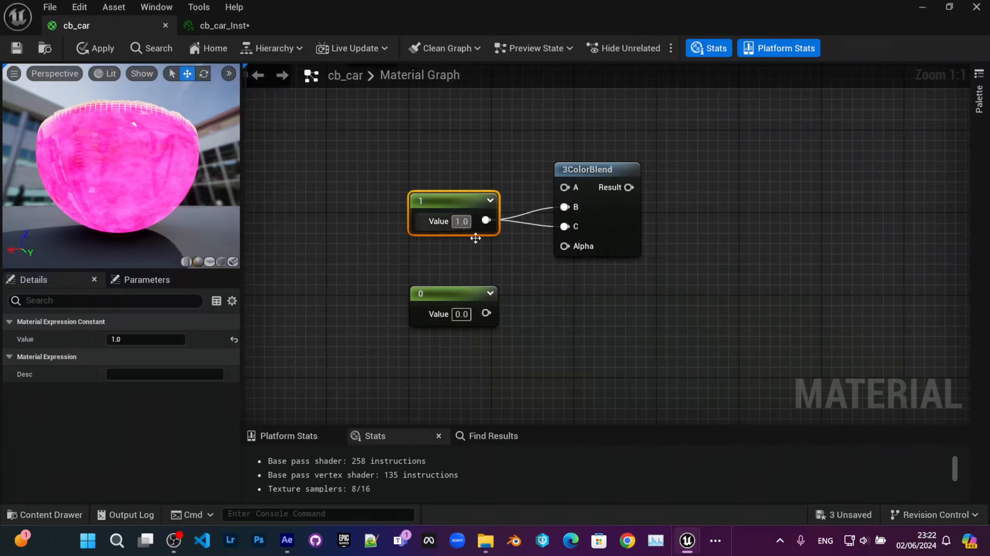
Connect the 0 constant to 3ColorBlend's Alpha input and move the constant closer beneath the 1 constant.
left_click_drag(486, 314, 568, 251)
right_click_drag(445, 225, 463, 308)
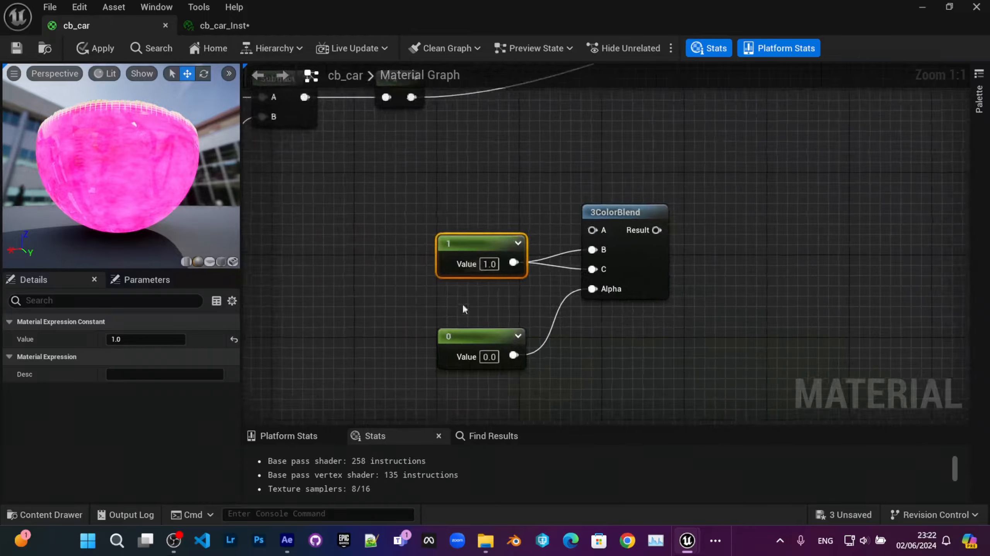
left_click_drag(460, 343, 460, 323)
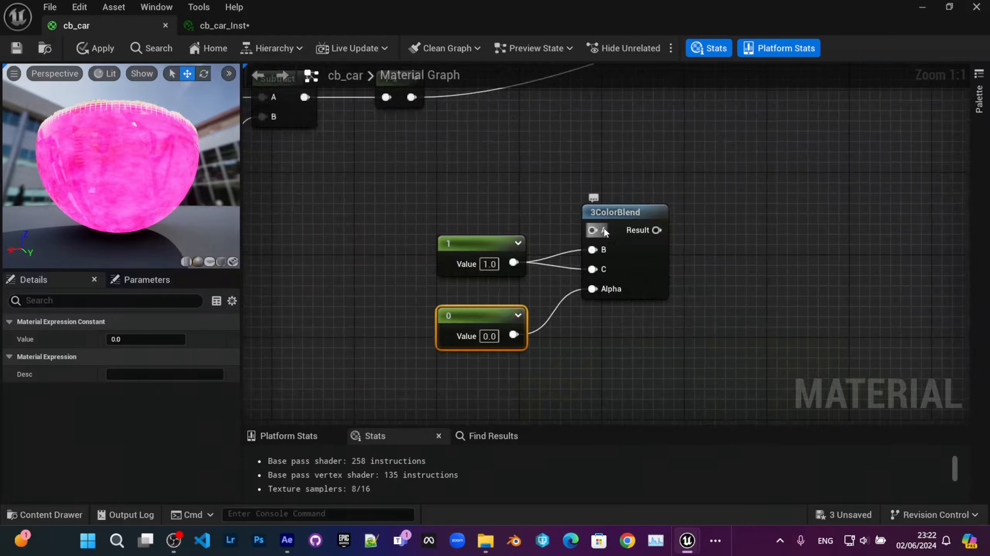
right_click_drag(605, 231, 610, 271)
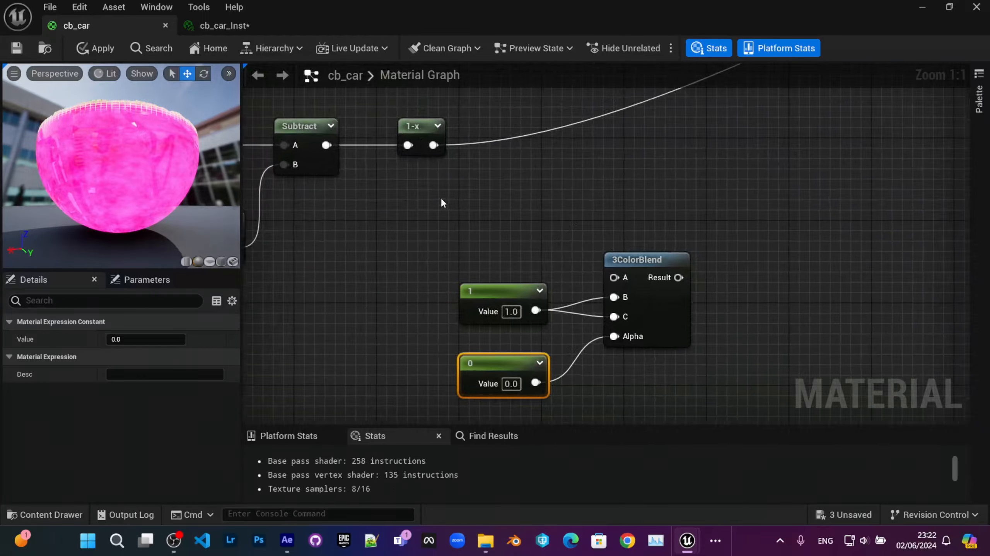
Add a scalar parameter named Opacity Dissolve with default value 0.2 above the 1 constant and connect it to 3ColorBlend's A input.
right_click_drag(441, 200, 444, 201)
type("consta")
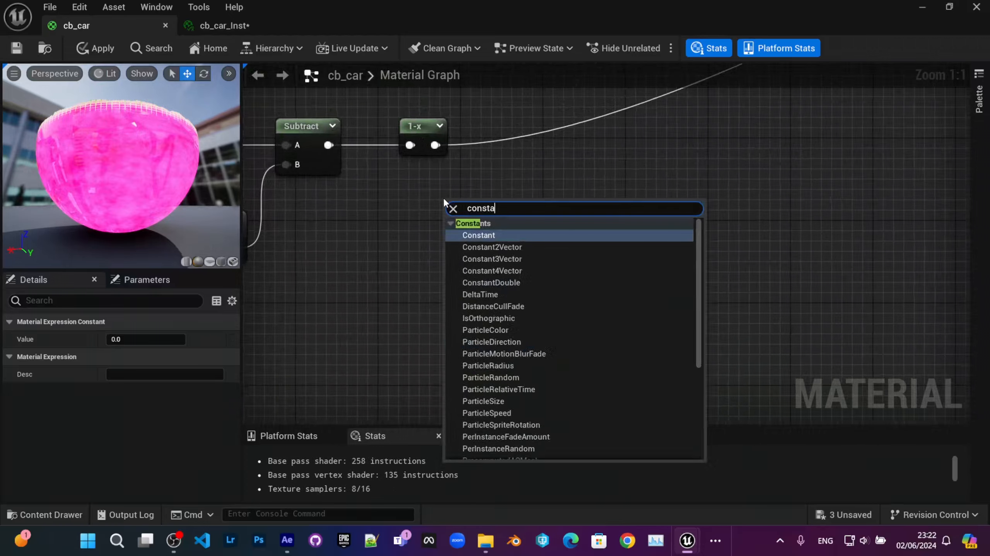
key("Return")
right_click(467, 207)
left_click(536, 250)
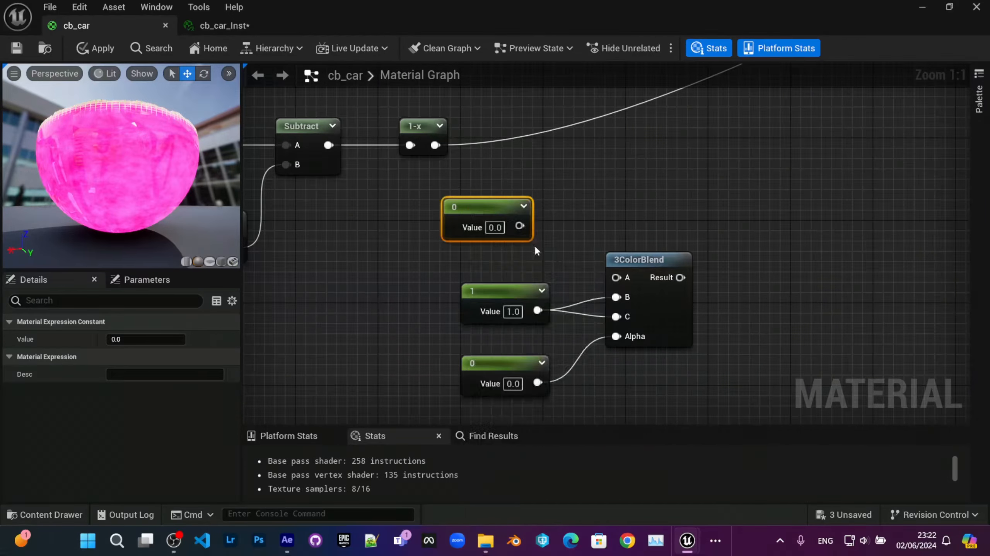
right_click_drag(517, 219, 514, 219)
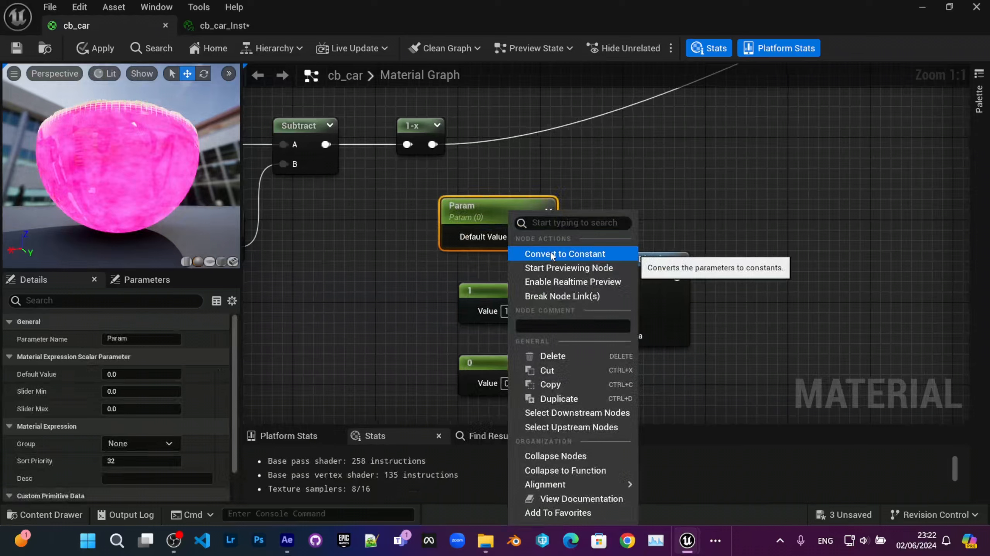
left_click(127, 338)
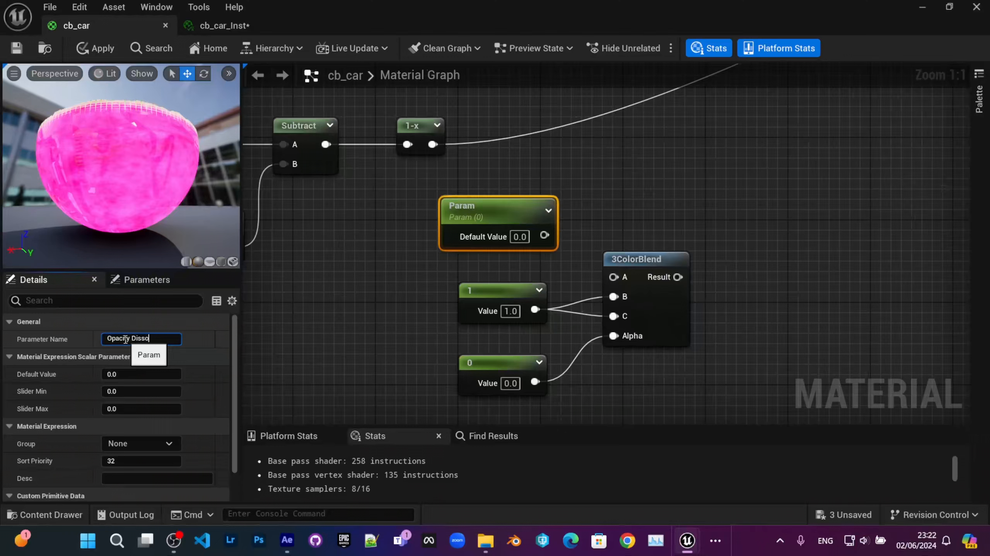
left_click_drag(545, 235, 614, 277)
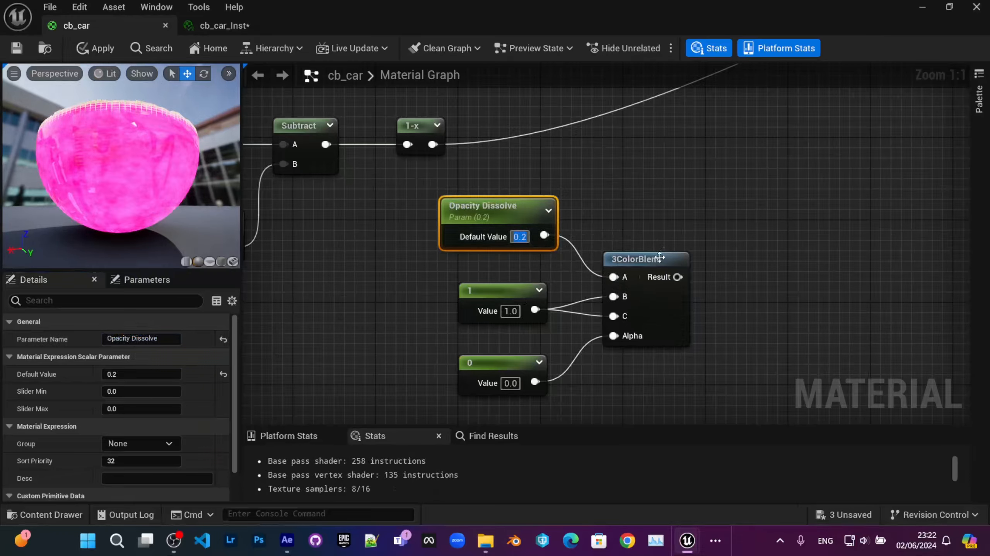
Place an Add node beyond the lower chain's 1-x and 3ColorBlend nodes.
mouse_move(667, 205)
right_mouse_down()
mouse_move(652, 201)
mouse_move(575, 246)
mouse_move(594, 213)
mouse_move(572, 223)
right_mouse_up()
scroll(577, 244, "down", 2)
scroll(594, 215, "up", 1)
mouse_move(638, 176)
right_mouse_down()
mouse_move(608, 211)
mouse_move(744, 228)
right_mouse_up()
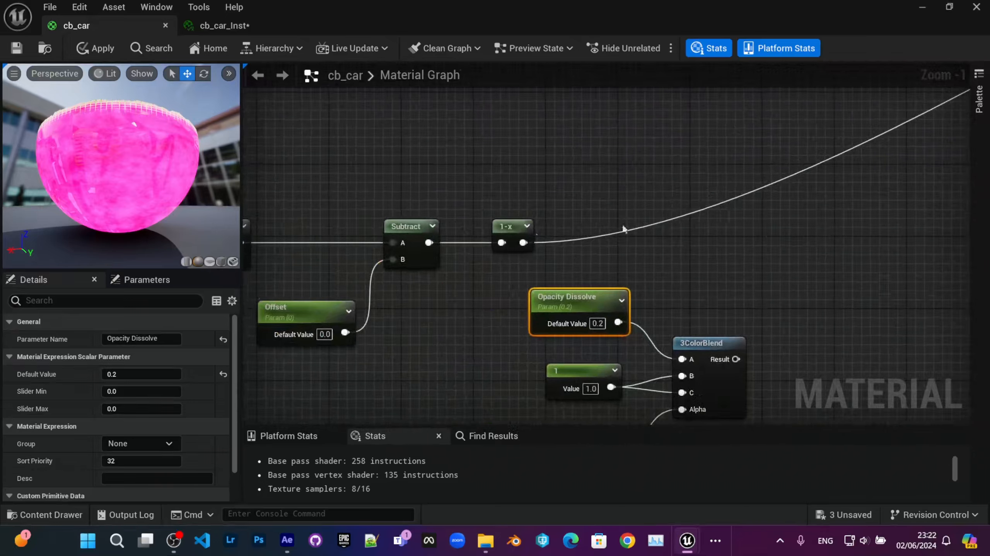
right_click_drag(308, 280, 628, 241)
scroll(628, 242, "down", 2)
right_click_drag(577, 291, 310, 261)
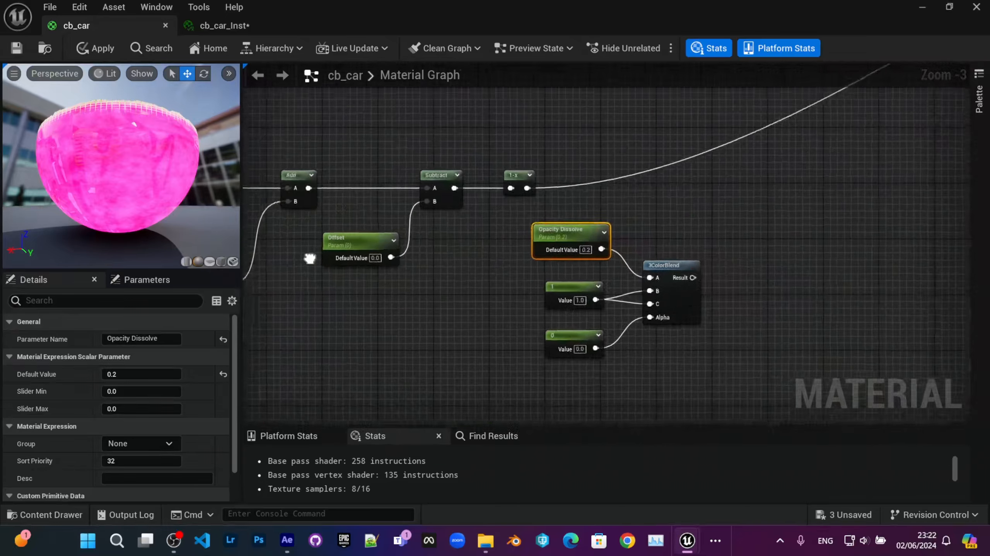
scroll(503, 219, "up", 1)
scroll(506, 217, "up", 1)
right_click(536, 189)
type("add7")
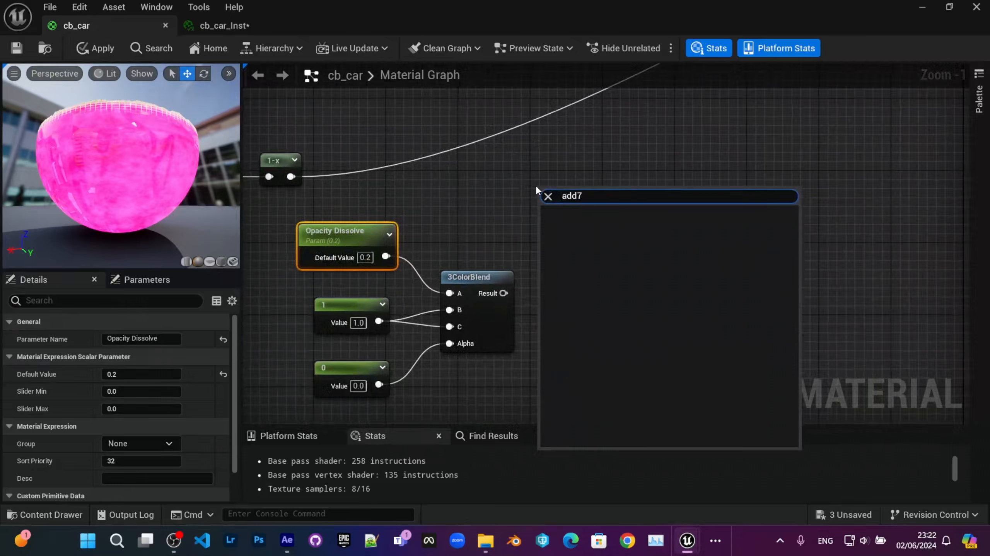
key("BackSpace")
key("Return")
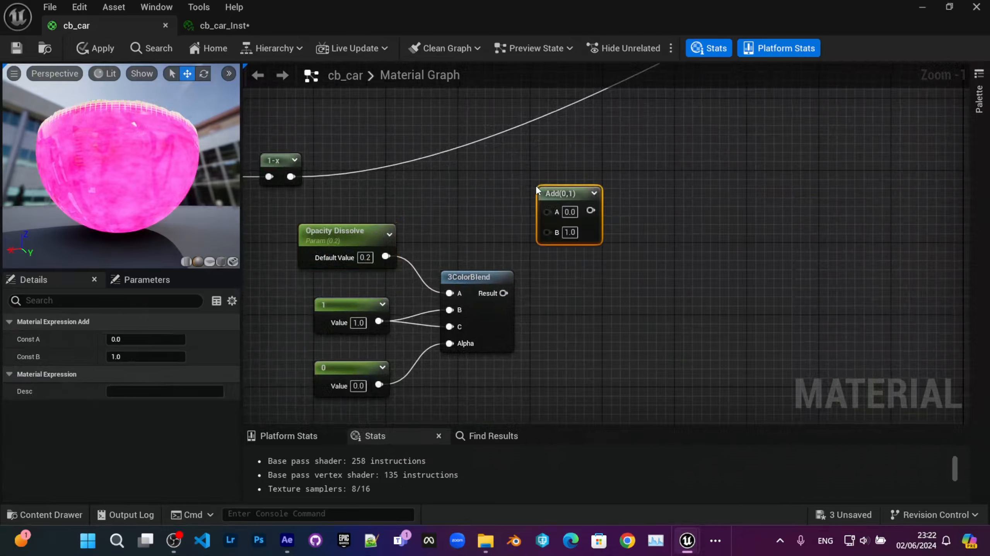
Connect 3ColorBlend's Result to Add's A and 1-x to B, and route Add to the material output in place of 1-x.
right_click_drag(503, 256, 553, 288)
left_click_drag(553, 325, 332, 209)
scroll(515, 239, "down", 3)
right_click_drag(515, 239, 393, 293)
right_click_drag(478, 275, 437, 298)
left_click_drag(410, 316, 819, 109)
right_click_drag(474, 210, 709, 184)
scroll(411, 256, "up", 2)
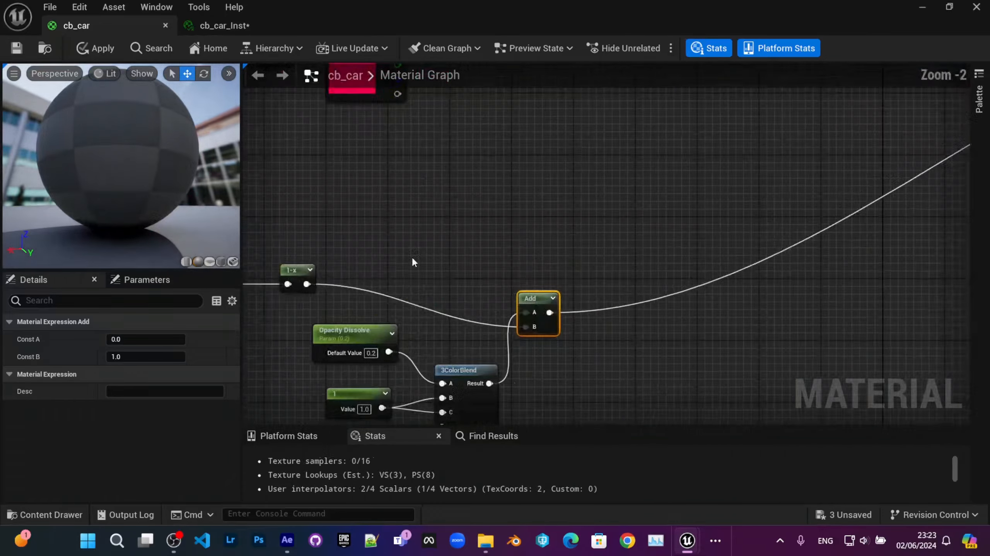
Inspect the dissolve edge on the preview sphere and save the cb_car material.
right_click_drag(411, 256, 536, 139)
scroll(526, 233, "up", 2)
right_click_drag(542, 174, 626, 145)
left_click_drag(170, 119, 175, 136)
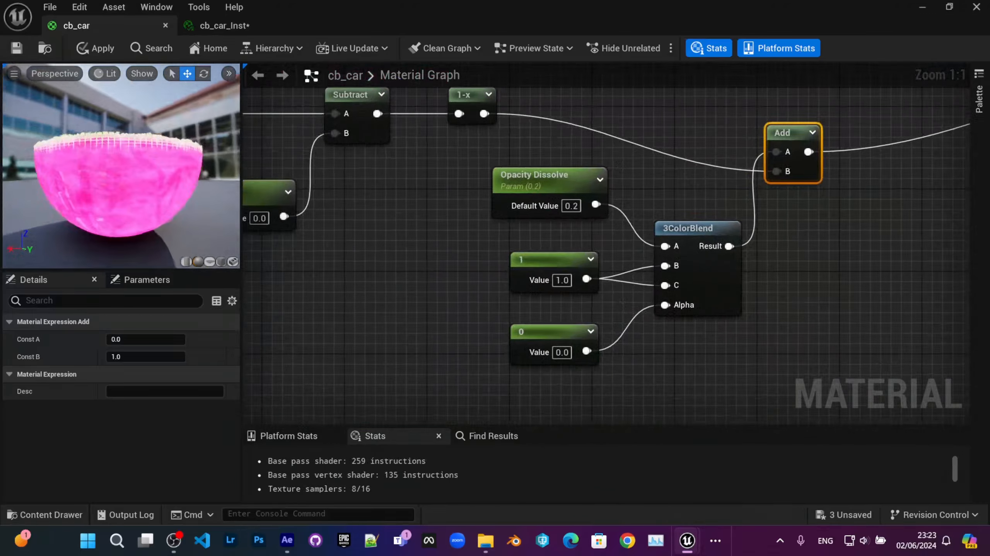
scroll(169, 120, "up", 3)
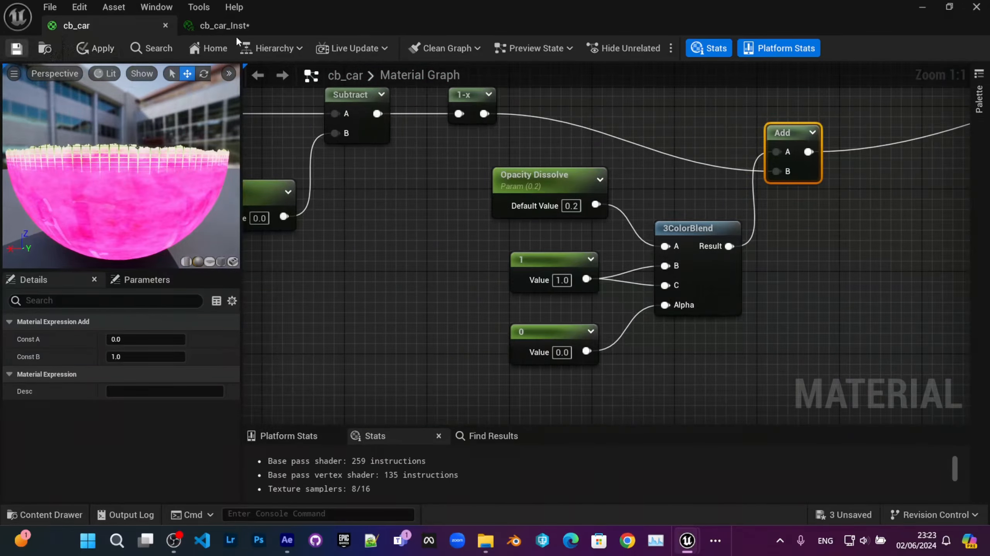
key("ctrl+s")
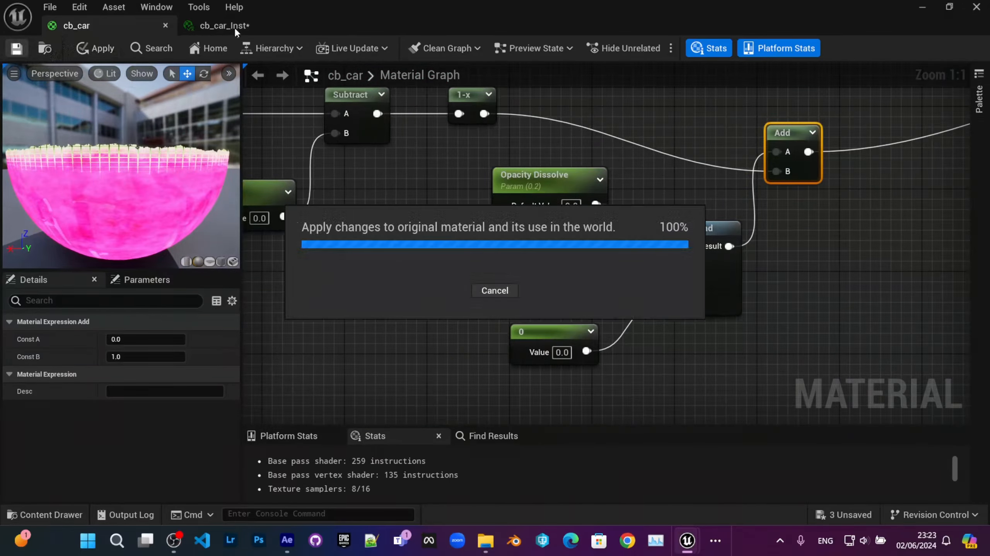
Switch to the cb_car_Inst material instance and shrink its window so the car and the instance parameters are both visible.
left_click_drag(473, 26, 442, 264)
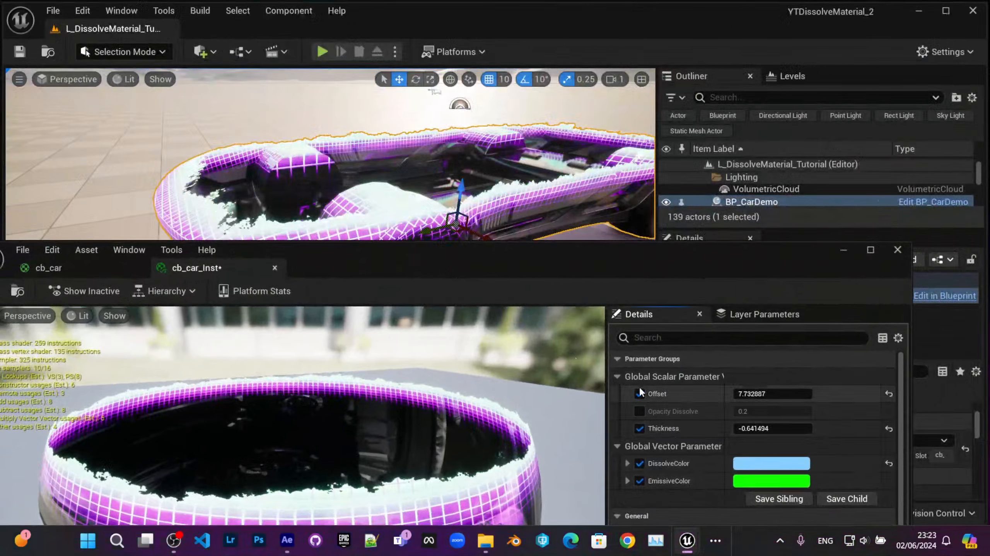
left_click_drag(640, 275, 701, 91)
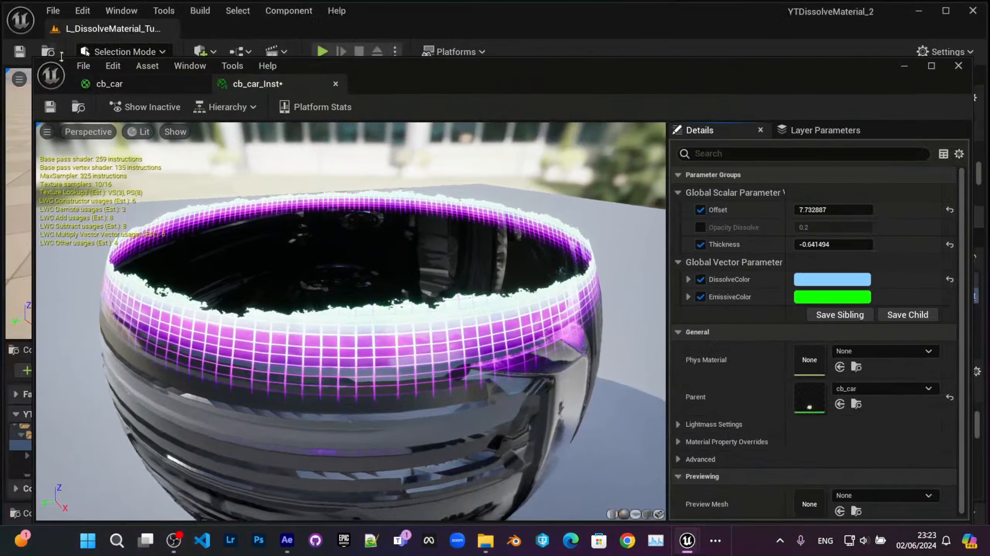
left_click_drag(34, 57, 478, 182)
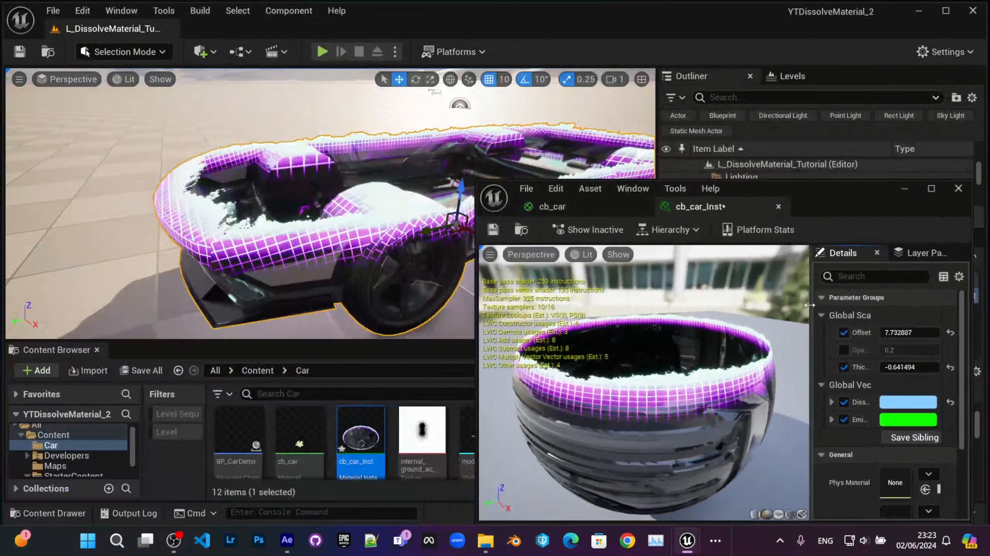
left_click_drag(812, 297, 766, 296)
left_click_drag(849, 201, 790, 258)
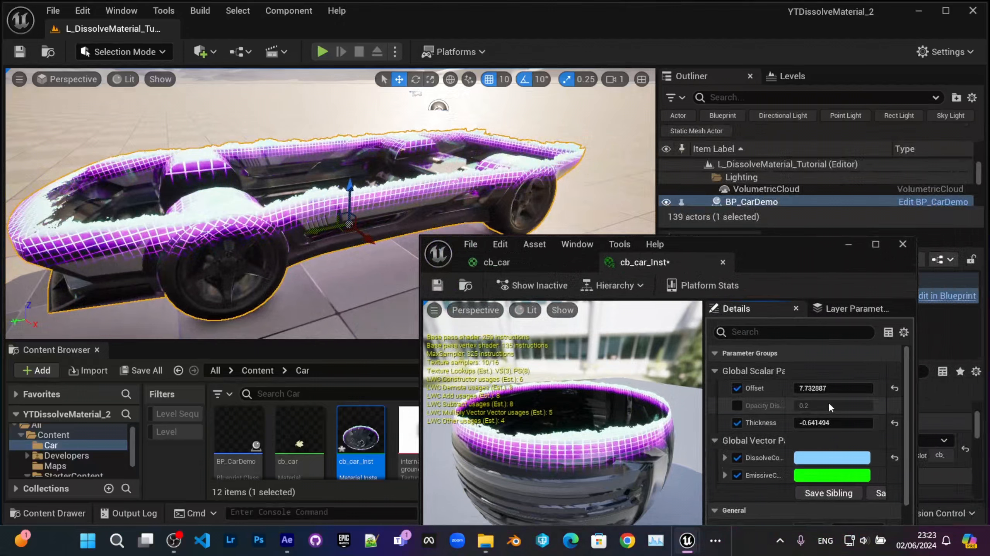
Enable the instance's Opacity Dissolve override and lower it to about -0.4.
left_click(736, 406)
left_click_drag(814, 406, 834, 422)
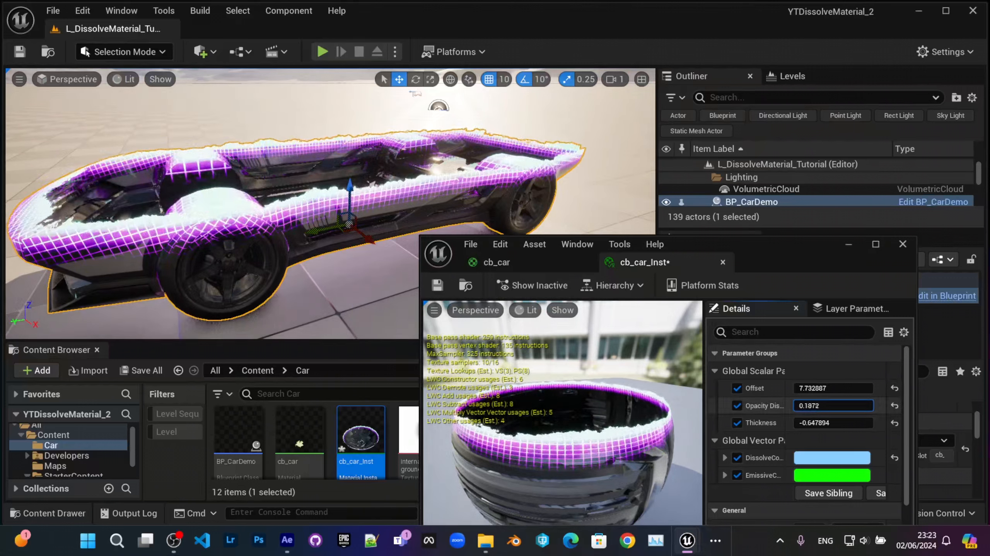
left_click_drag(822, 406, 797, 403)
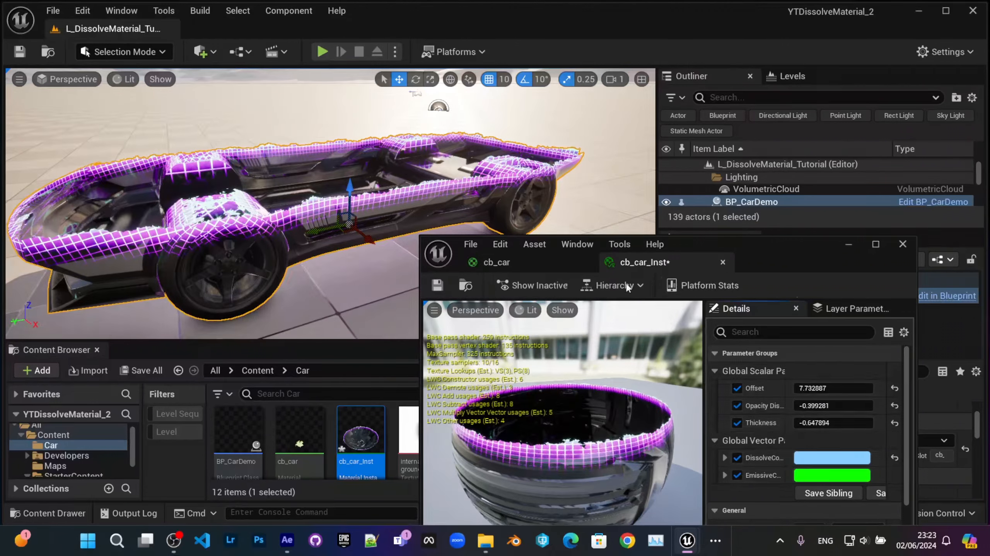
Fine-tune the instance's Opacity Dissolve to about -0.18, Offset to about 7.53 and Thickness to about -0.67.
left_click(526, 265)
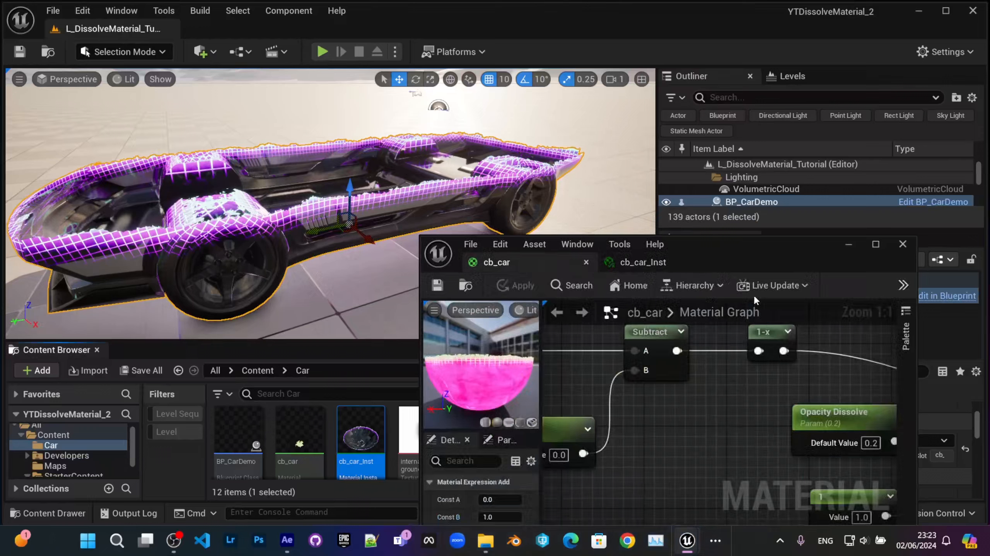
left_click(652, 269)
left_click_drag(827, 406, 815, 389)
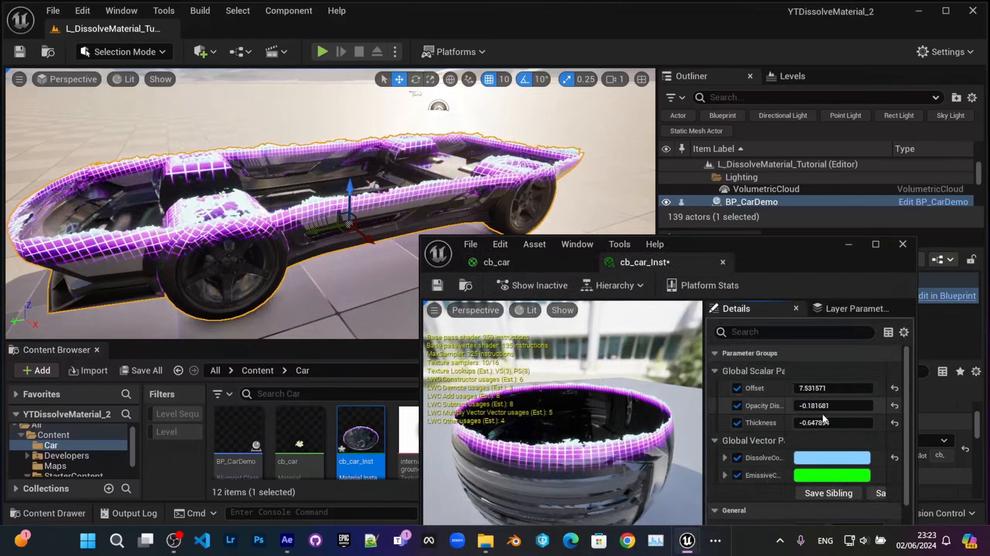
Set the instance's DissolveColor to bright green (hex sRGB 00FF1FFF) and save the instance.
left_click(832, 457)
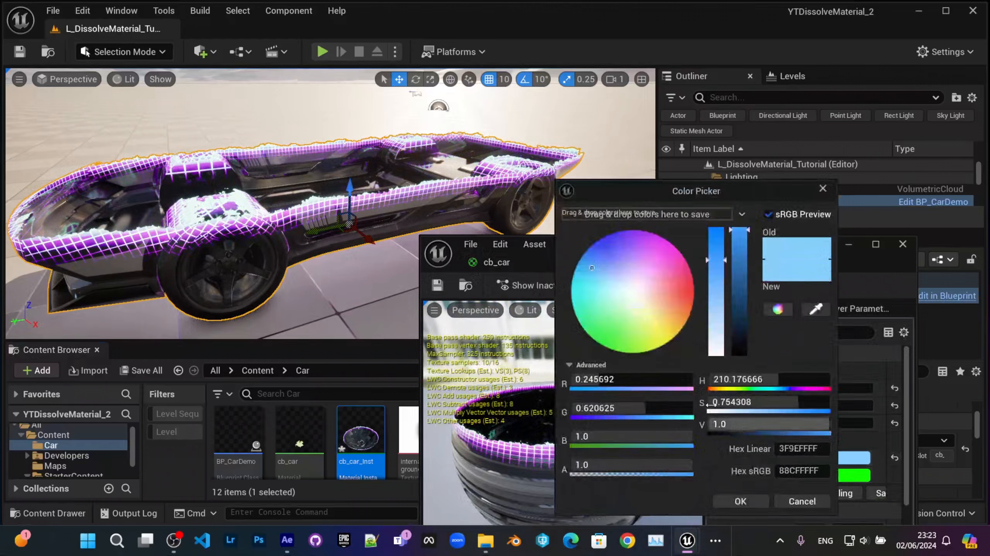
left_click_drag(591, 268, 590, 365)
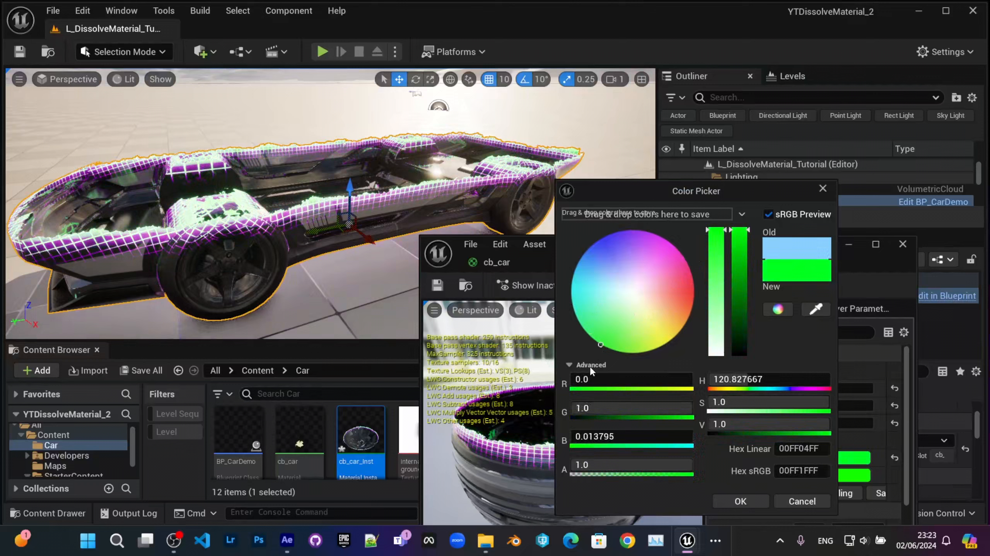
left_click(801, 506)
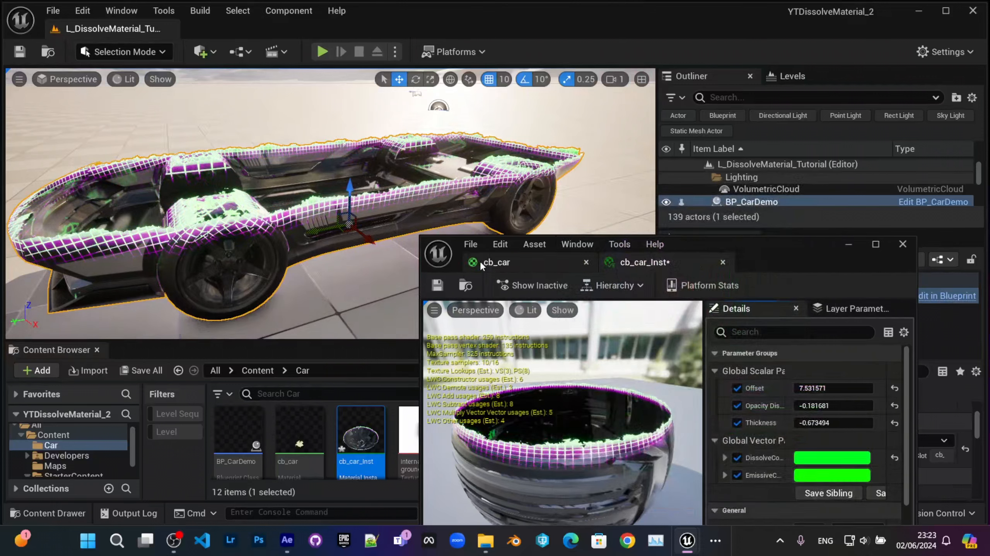
left_click(438, 286)
left_click(529, 262)
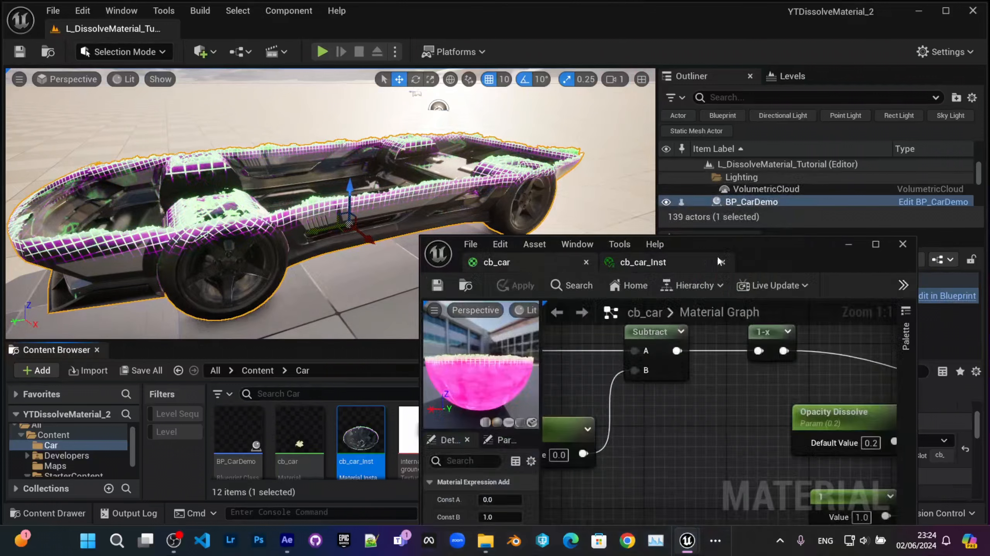
Set the instance's DissolveColor to a dark cyan-blue and save the instance.
left_click(699, 265)
left_click(833, 459)
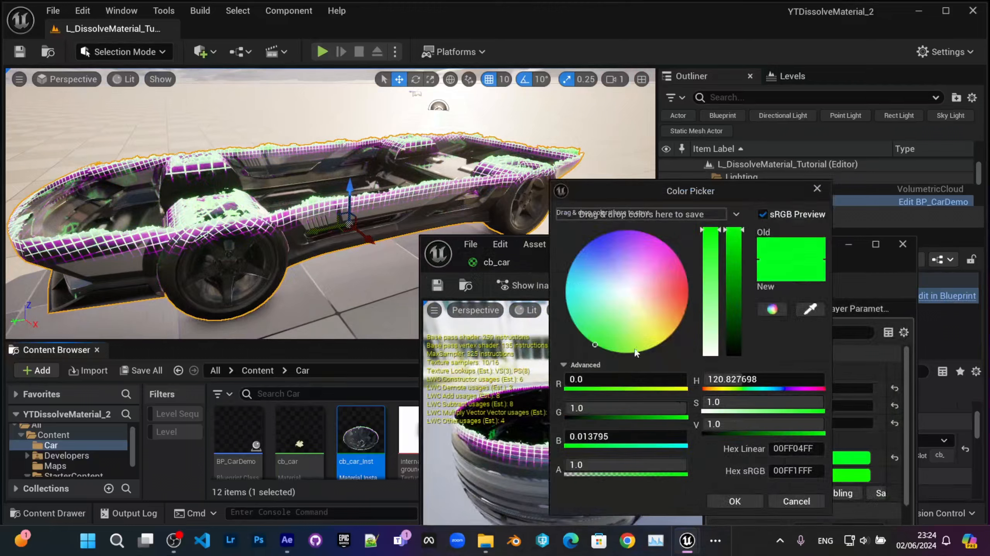
left_click(614, 259)
mouse_move(613, 259)
left_mouse_down()
mouse_move(606, 327)
mouse_move(634, 291)
left_mouse_up()
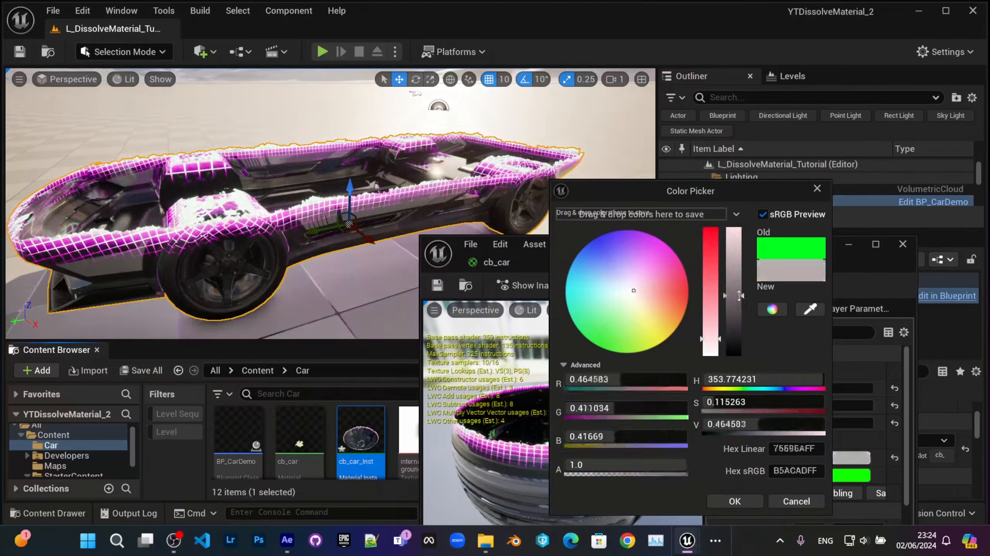
mouse_move(732, 334)
left_mouse_down()
mouse_move(740, 372)
mouse_move(743, 301)
mouse_move(711, 256)
left_mouse_up()
left_click_drag(607, 255, 569, 267)
left_click(740, 504)
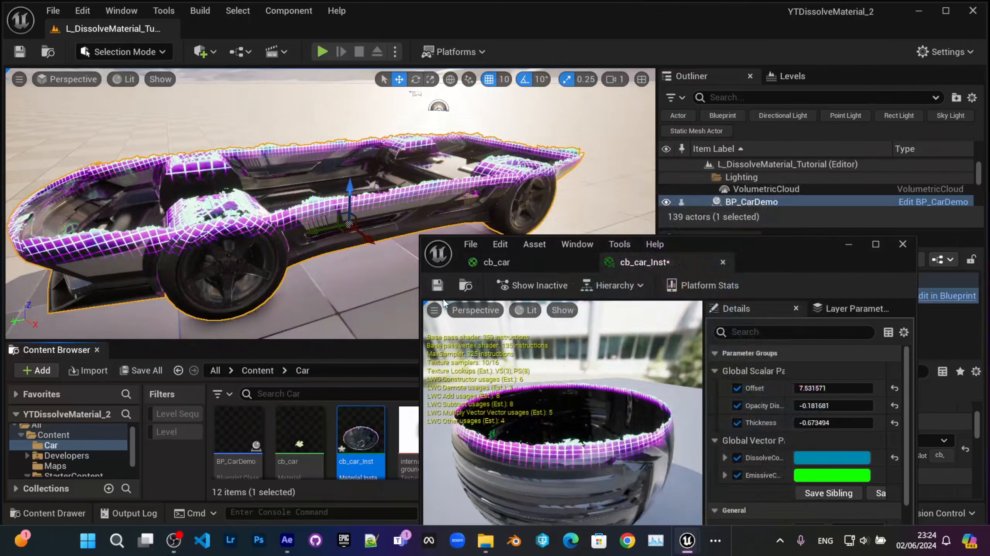
Return to the cb_car material graph and maximize the material editor window.
left_click(490, 263)
left_click_drag(731, 252, 687, 221)
double_click(687, 222)
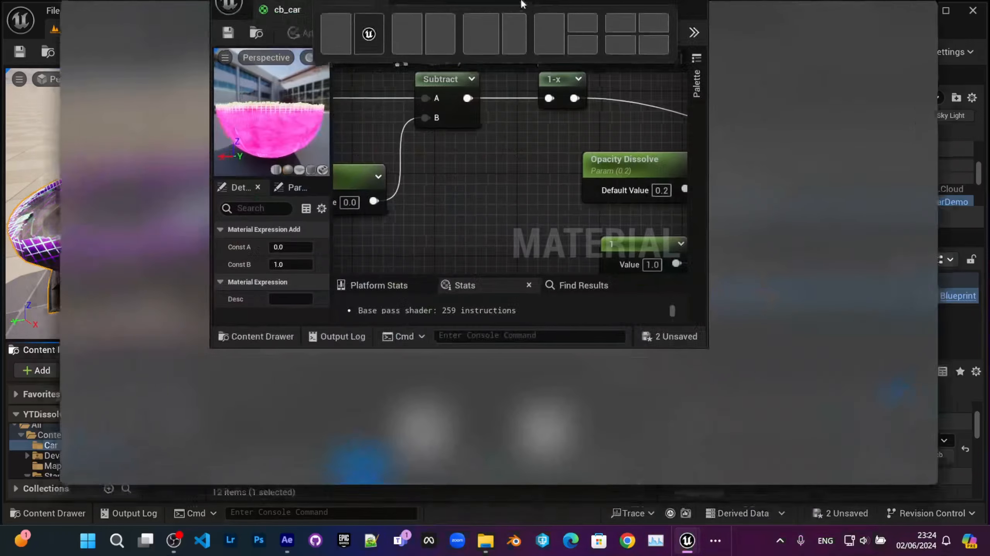
Add a Named Reroute Declaration node above the Add node that feeds the emissive colour.
right_click_drag(522, 271, 363, 270)
scroll(521, 264, "up", 3)
right_click_drag(557, 231, 601, 326)
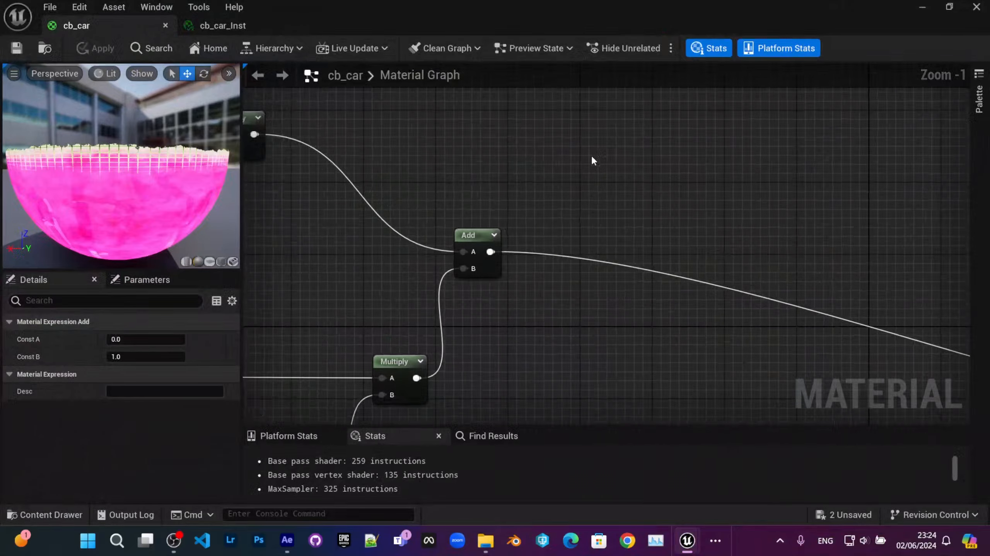
right_click(588, 155)
type("nam")
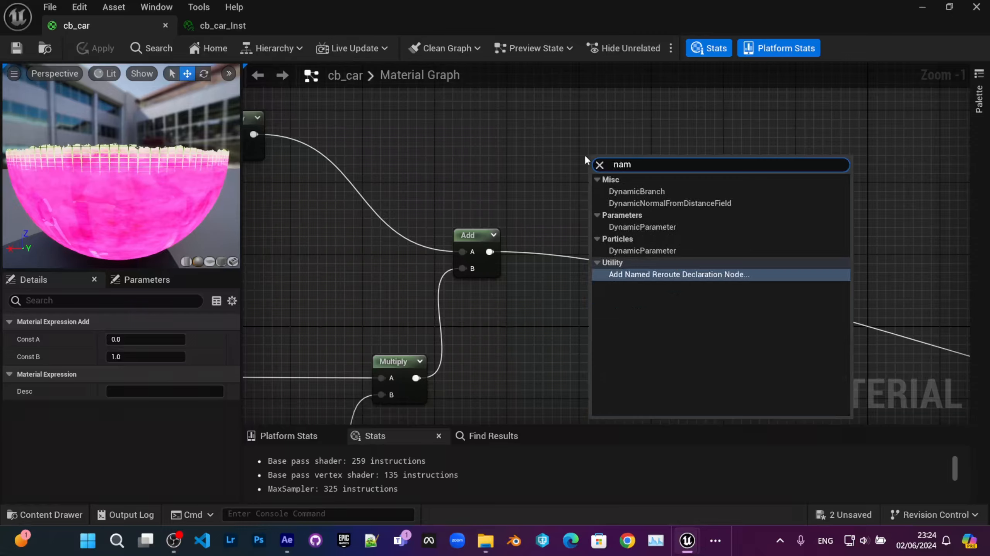
key("Return")
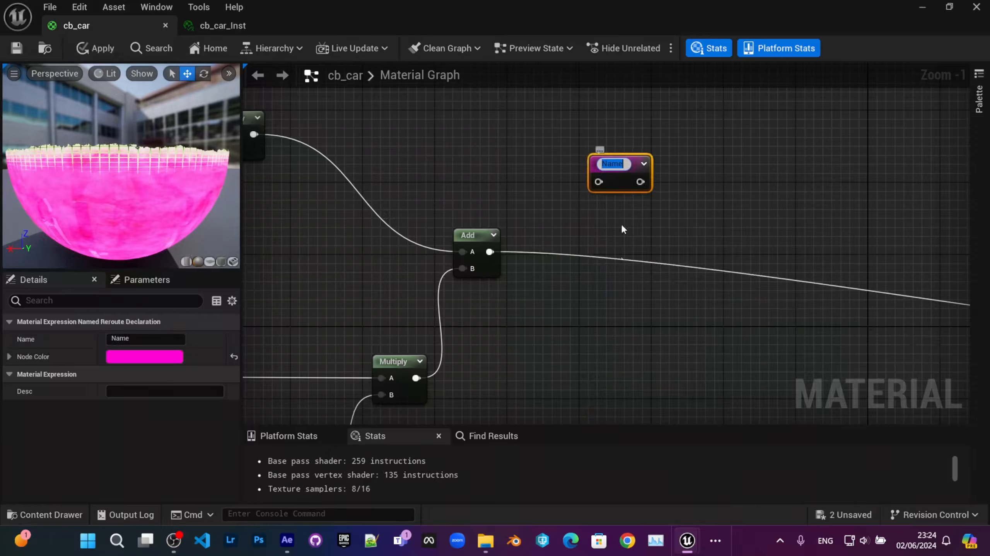
Examine the long wire running from the emissive Add node across the graph to the material output.
right_click_drag(658, 270, 419, 171)
scroll(607, 260, "down", 2)
right_click_drag(664, 249, 405, 220)
scroll(524, 258, "up", 2)
right_click_drag(766, 287, 968, 291)
right_click_drag(413, 207, 762, 330)
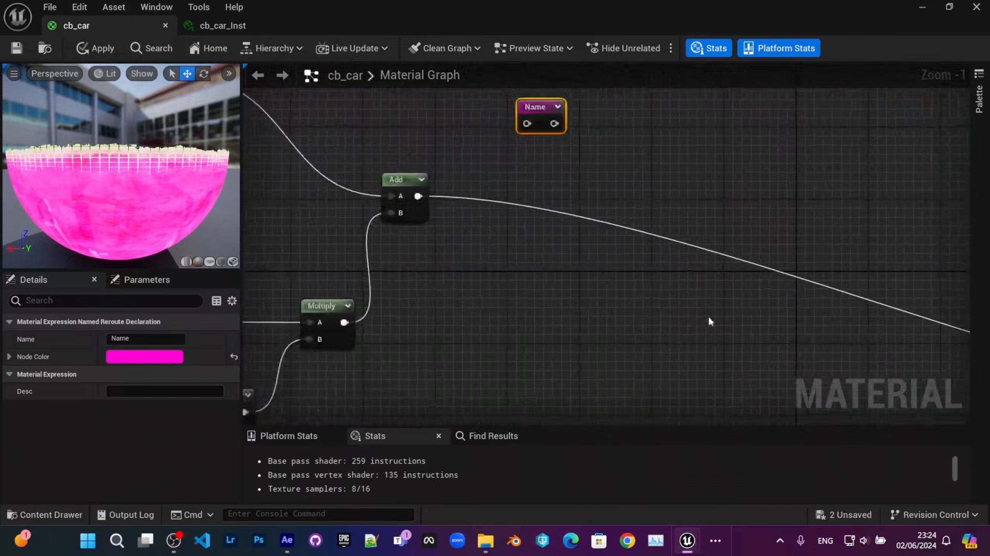
scroll(551, 284, "down", 1)
right_click_drag(501, 276, 575, 269)
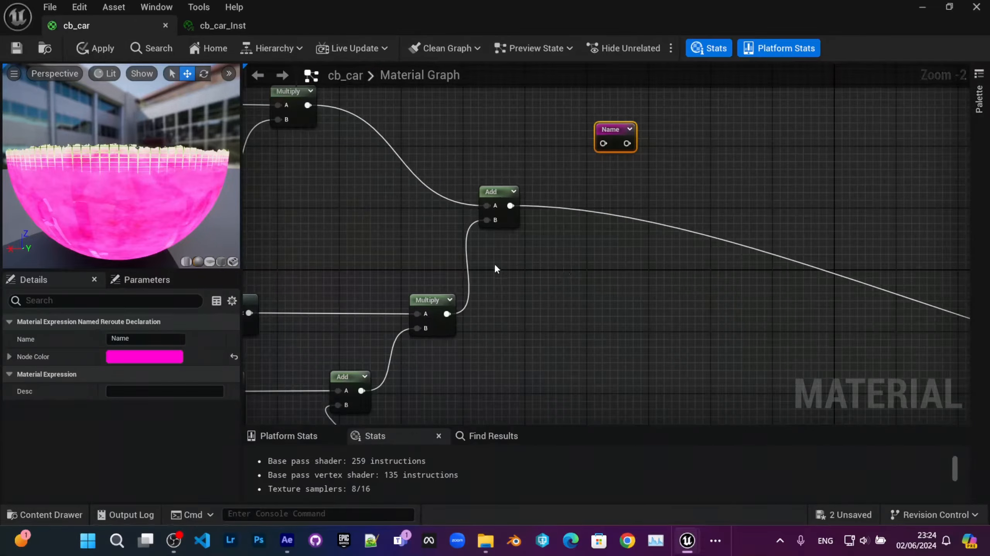
scroll(495, 270, "down", 2)
right_click_drag(438, 311, 459, 343)
scroll(535, 326, "up", 3)
right_click_drag(648, 254, 408, 248)
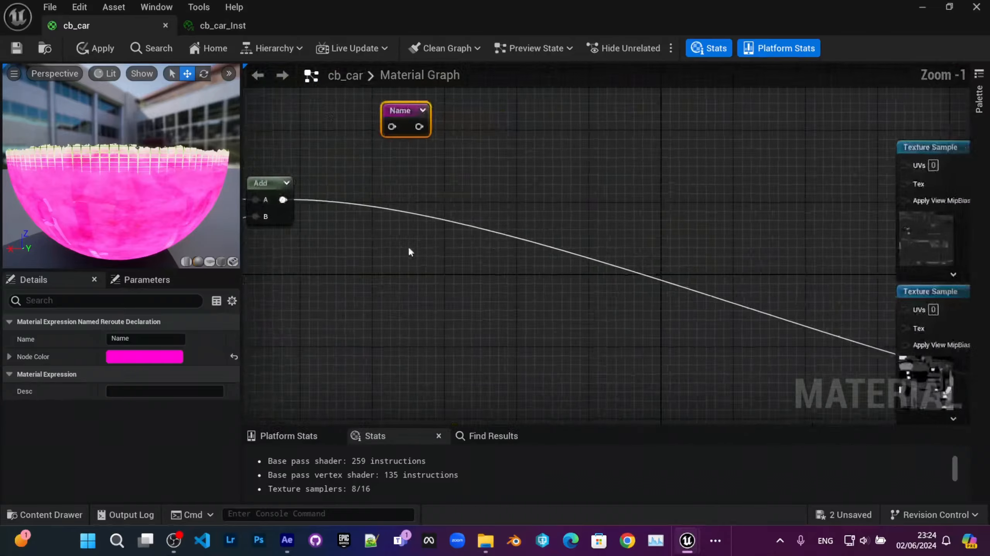
scroll(413, 251, "down", 2)
right_click_drag(589, 279, 411, 212)
right_click_drag(710, 295, 684, 291)
scroll(666, 249, "up", 2)
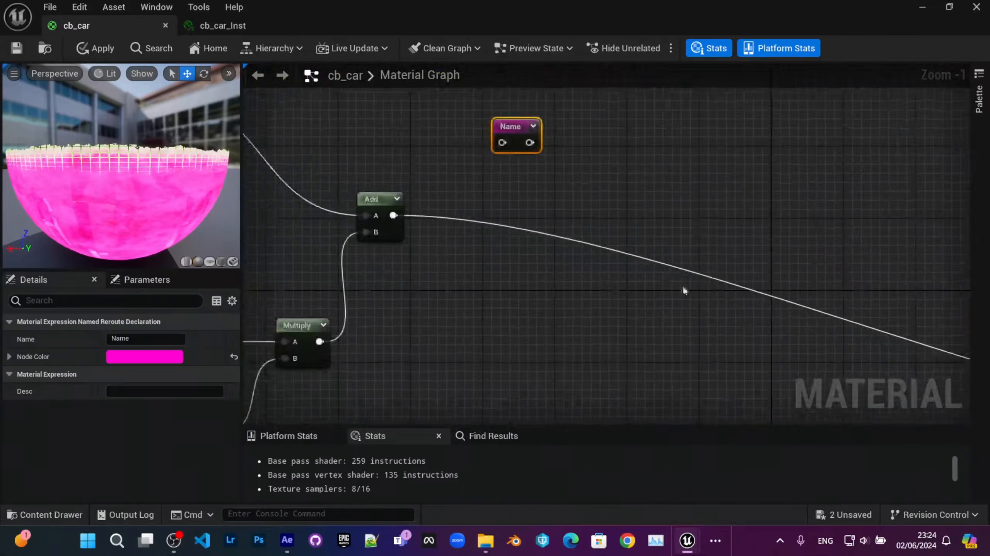
left_click(397, 208)
right_click_drag(407, 230, 409, 281)
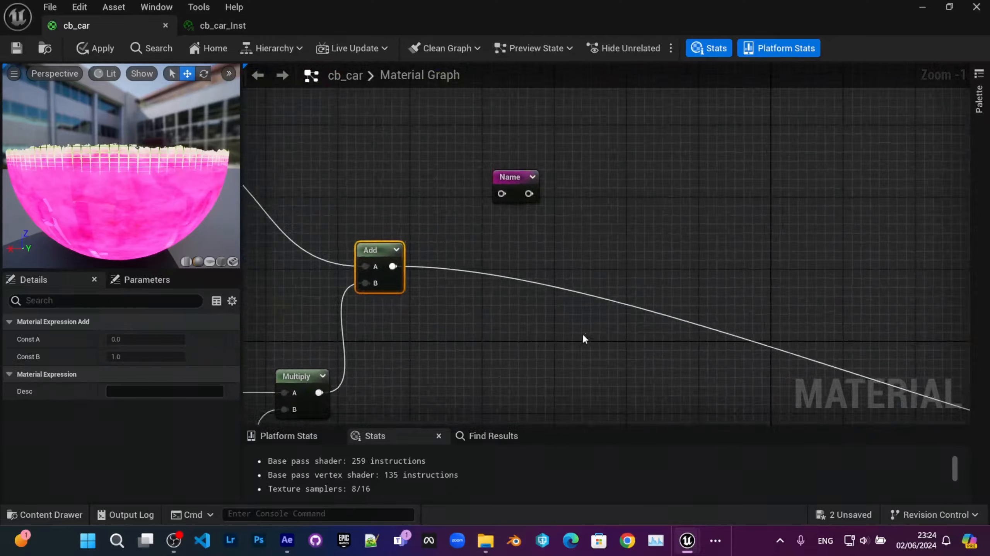
right_click_drag(585, 338, 524, 281)
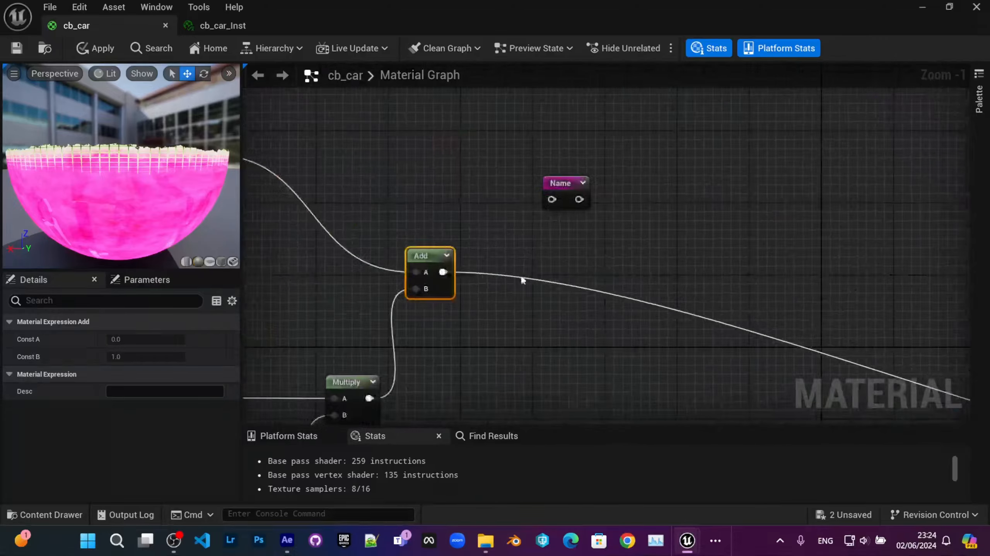
Move the named reroute declaration closer to the emissive Add node and rename it Emission.
scroll(524, 280, "up", 1)
right_click_drag(572, 247, 540, 285)
right_click(531, 212)
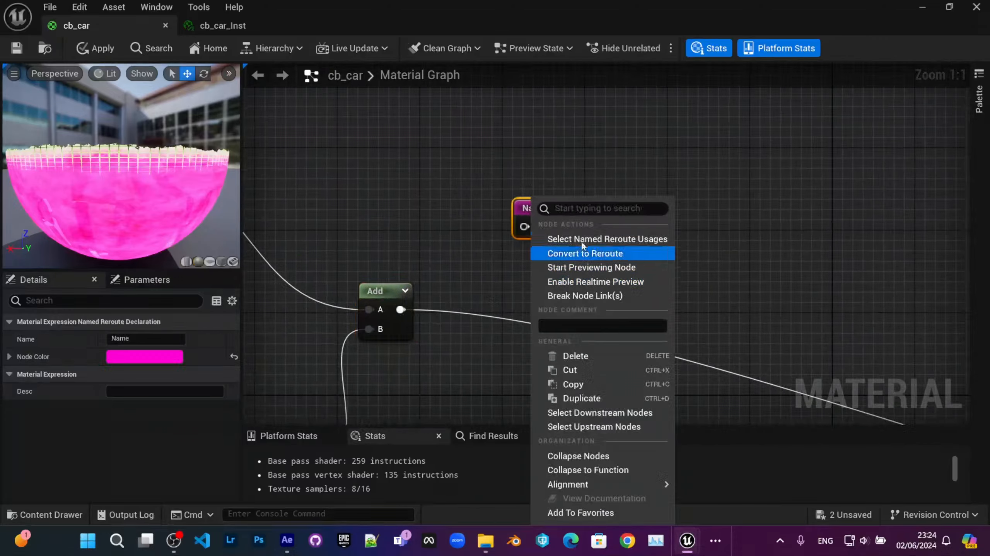
left_click(470, 188)
left_click_drag(545, 209, 473, 200)
right_click(466, 207)
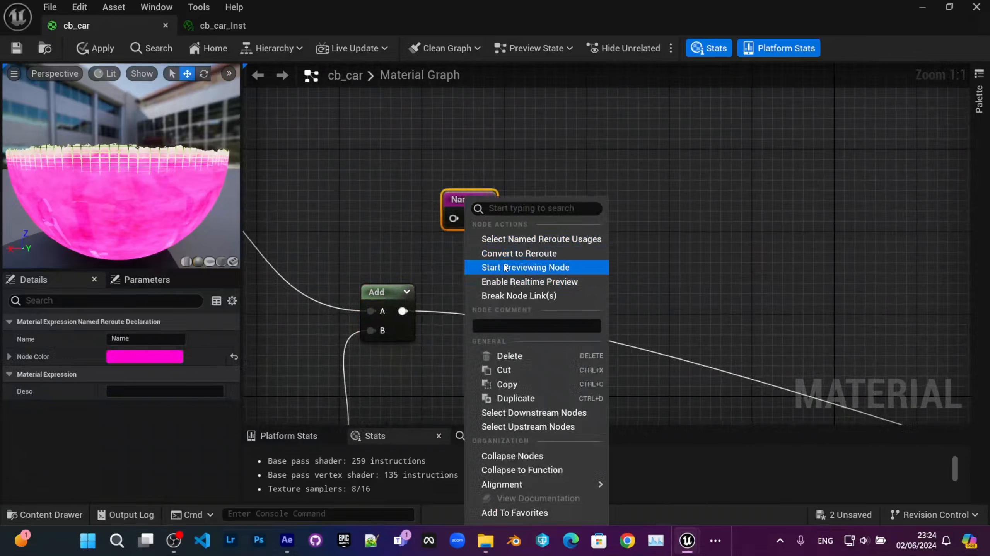
left_click(541, 239)
double_click(458, 208)
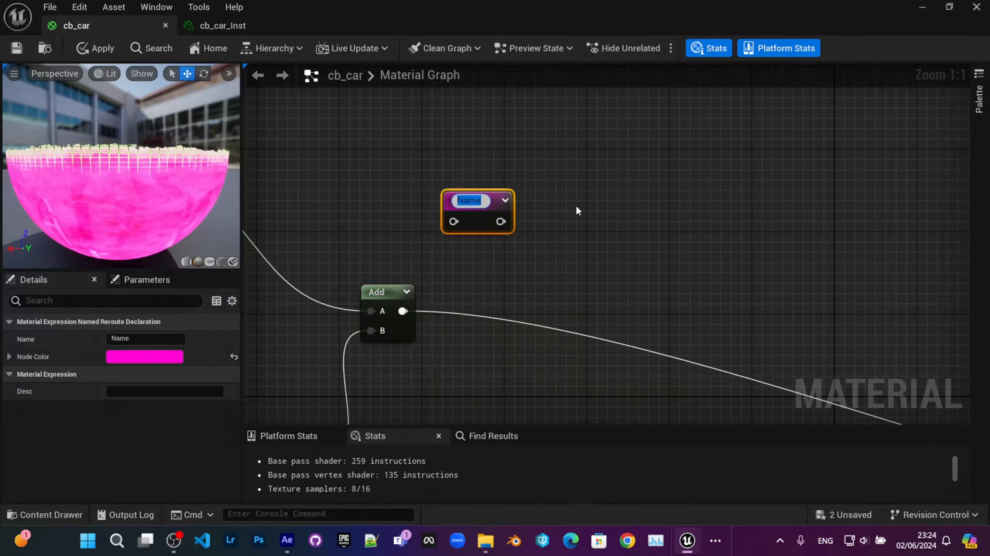
type("OPacity")
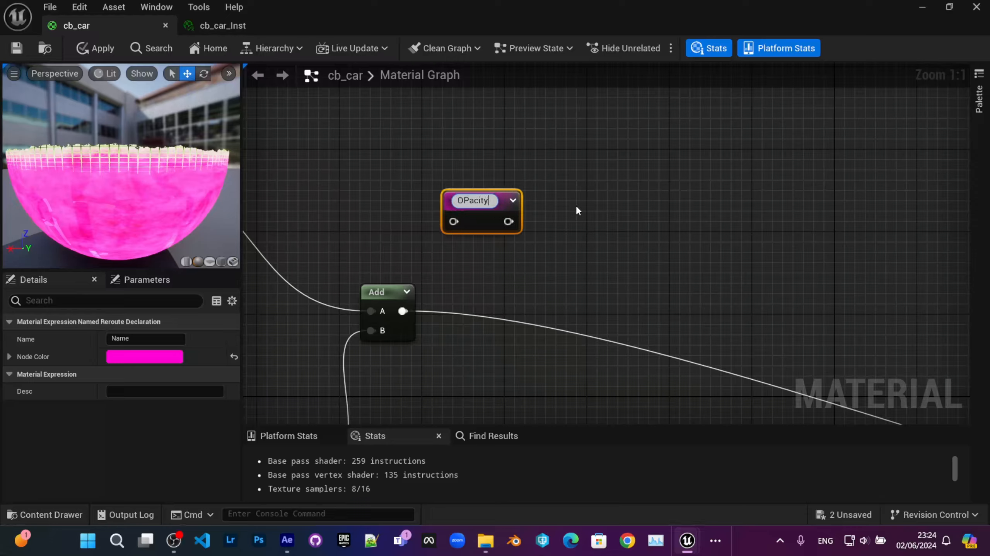
key("BackSpace")
key("BackSpace")
key("BackSpace")
key("BackSpace")
key("BackSpace")
key("BackSpace")
key("BackSpace")
type("Emissi")
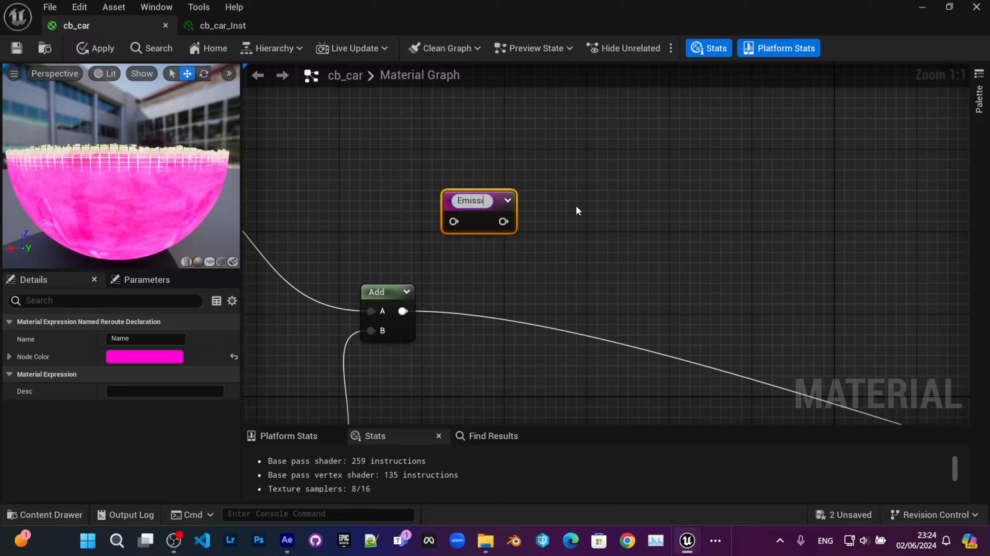
type("on")
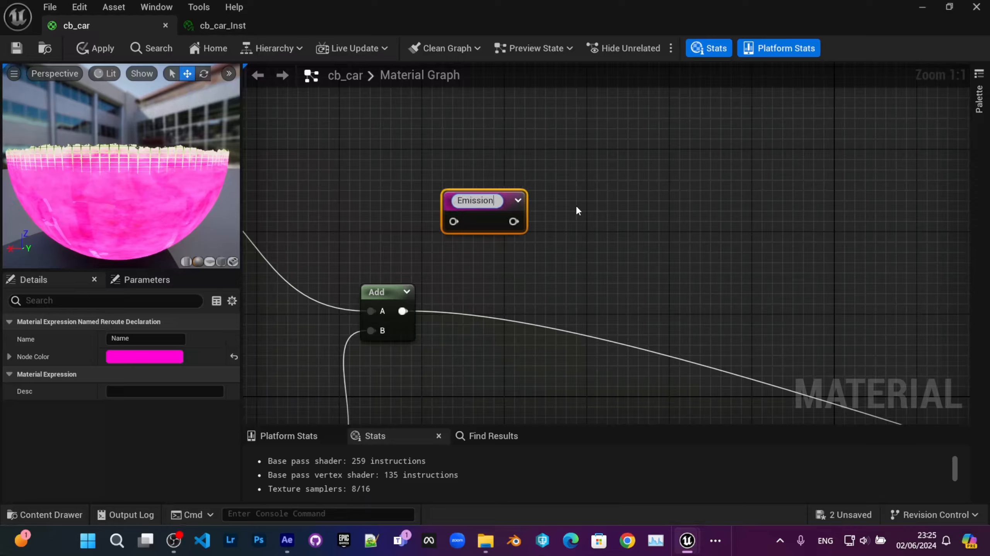
key("Return")
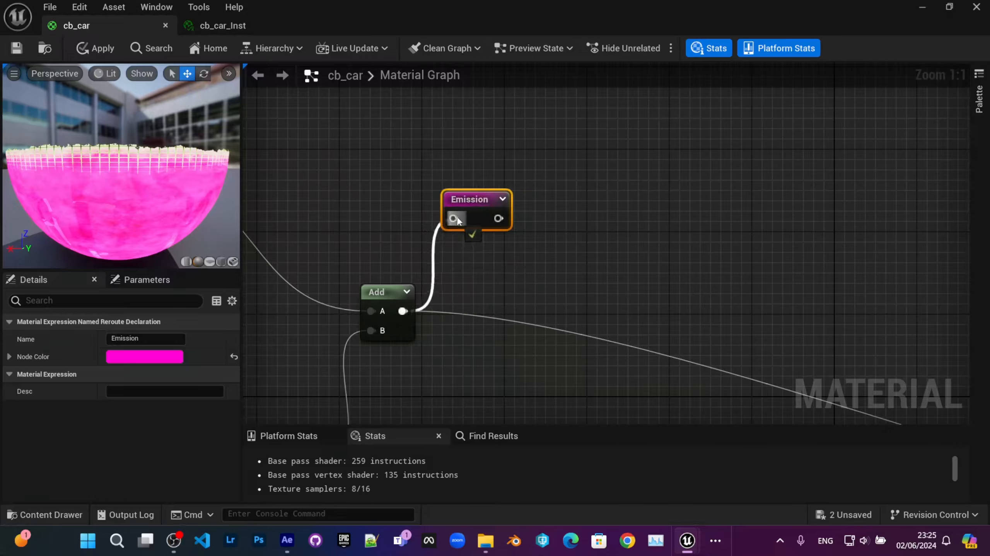
Connect the Add node's output to the Emission reroute and break the direct wire into Emissive Color.
scroll(487, 259, "down", 5)
left_click(620, 270)
right_click_drag(286, 242, 448, 243)
scroll(662, 325, "up", 3)
left_click(453, 256, "alt")
Add an Emission reroute usage node near the cb_car output node and connect it to Emissive Color.
right_click_drag(587, 266, 248, 201)
right_click_drag(567, 249, 484, 244)
right_click(459, 268)
type("em")
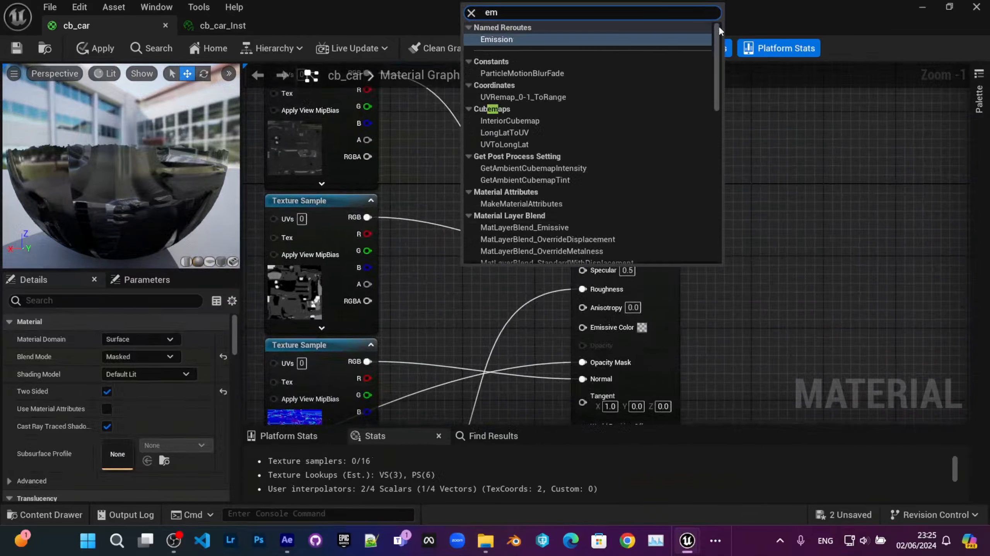
left_click(496, 40)
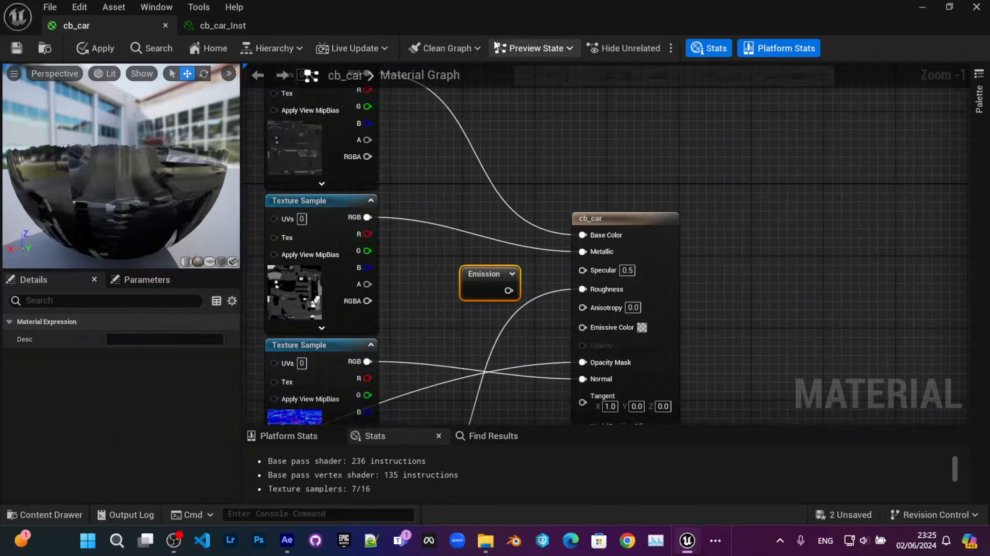
left_click_drag(502, 271, 583, 327)
right_click_drag(538, 294, 570, 232)
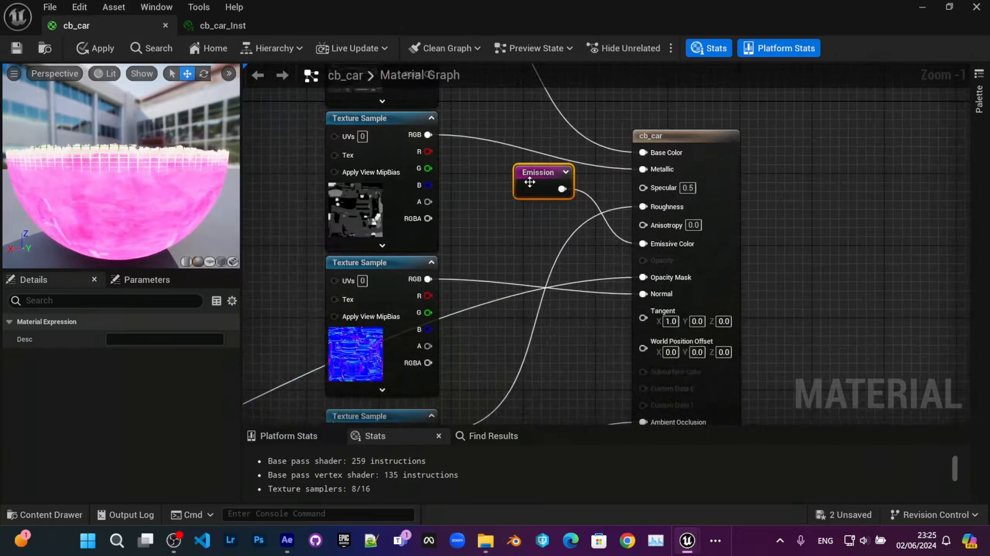
Move the Emission usage node down towards Emissive Color and place the Emission declaration directly beside its Add node.
left_click_drag(530, 181, 539, 243)
scroll(409, 257, "down", 2)
right_click_drag(409, 257, 759, 249)
right_click_drag(423, 214, 511, 8)
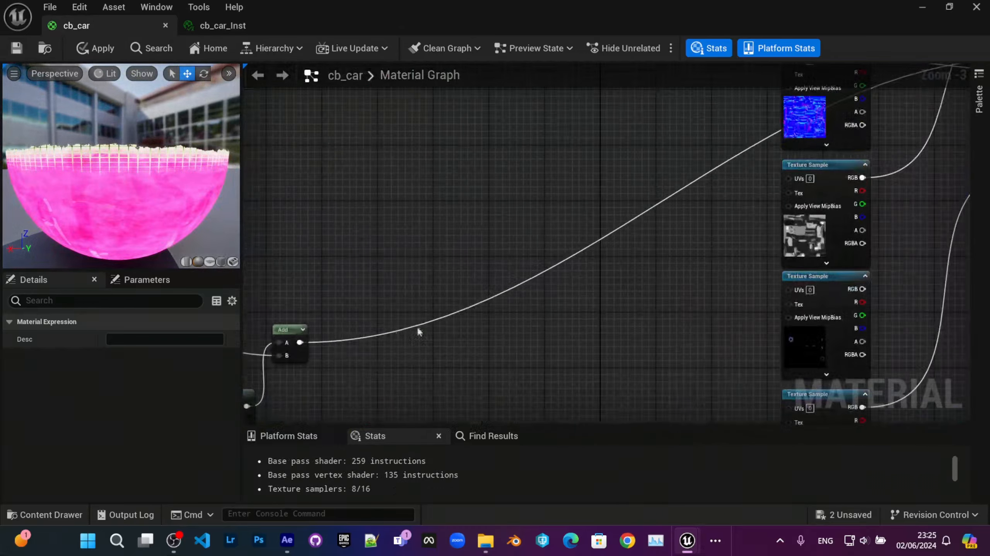
right_click_drag(311, 163, 573, 334)
right_click_drag(477, 146, 398, 398)
left_click_drag(539, 209, 539, 264)
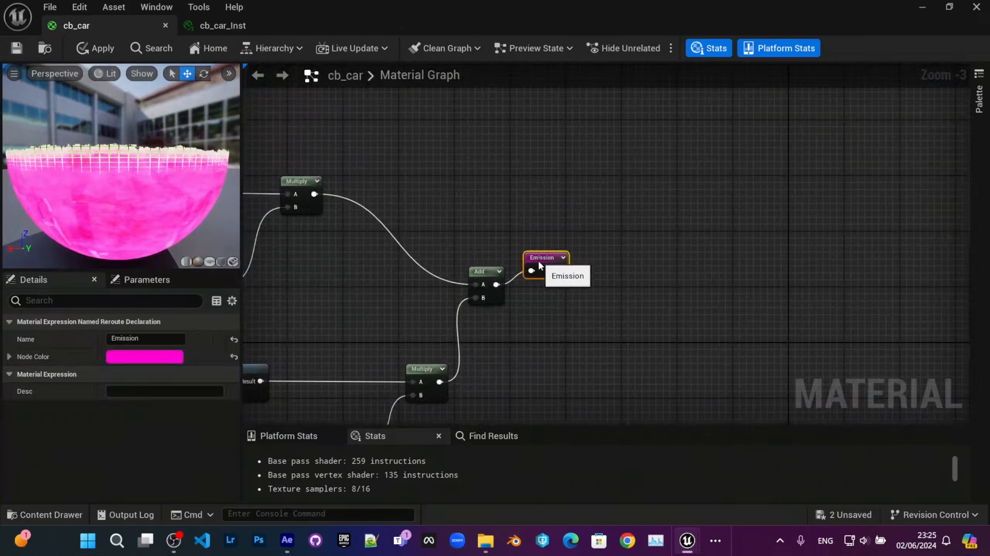
scroll(533, 275, "up", 3)
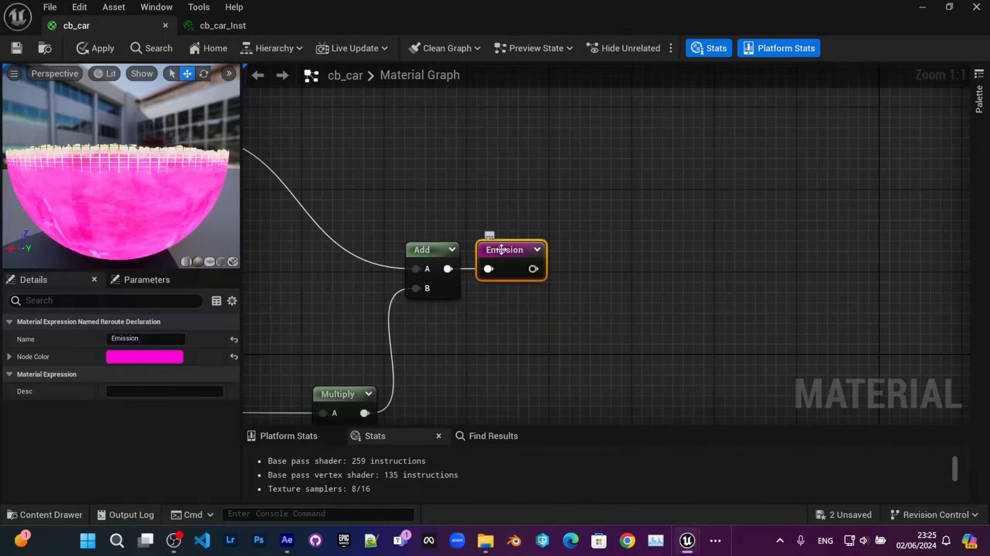
Align the Emission usage node with the Emissive Color input so their wire runs nearly straight.
scroll(595, 325, "down", 5)
scroll(618, 329, "up", 4)
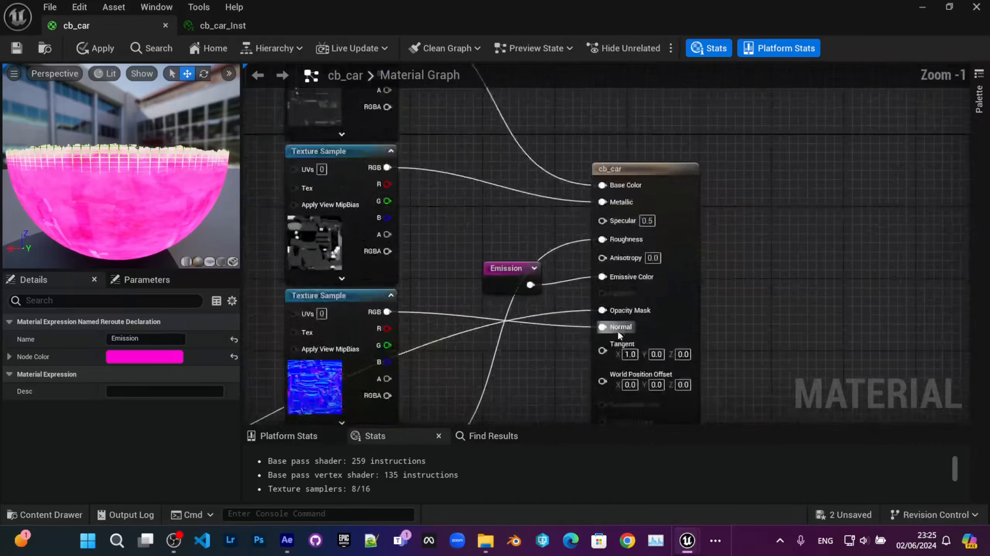
left_click(478, 209)
left_click_drag(479, 209, 487, 209)
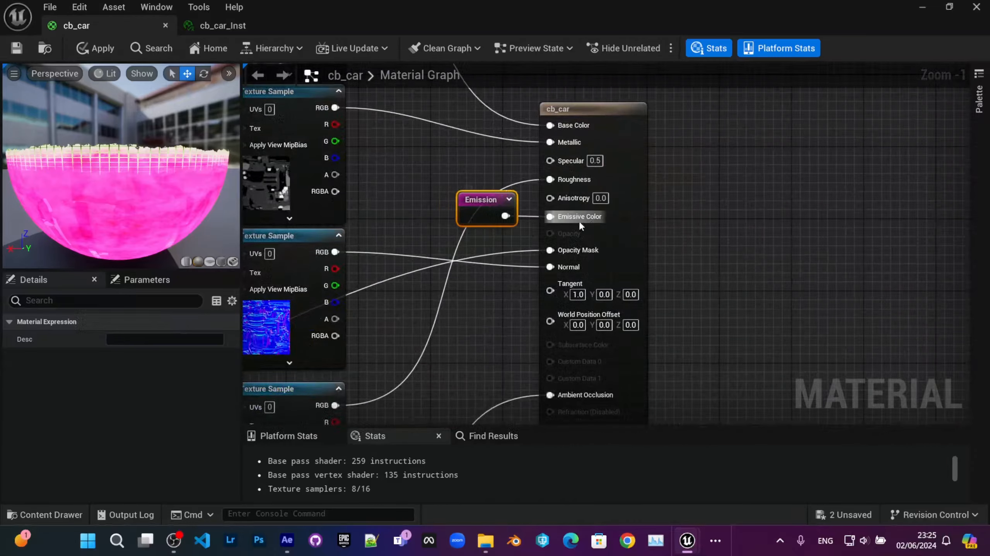
Add another Named Reroute Declaration node near the Add node that feeds the opacity mask.
right_click_drag(420, 196, 516, 193)
scroll(516, 194, "down", 2)
right_click_drag(498, 350, 524, 263)
scroll(403, 330, "down", 1)
right_click_drag(403, 330, 657, 235)
right_click_drag(397, 328, 584, 261)
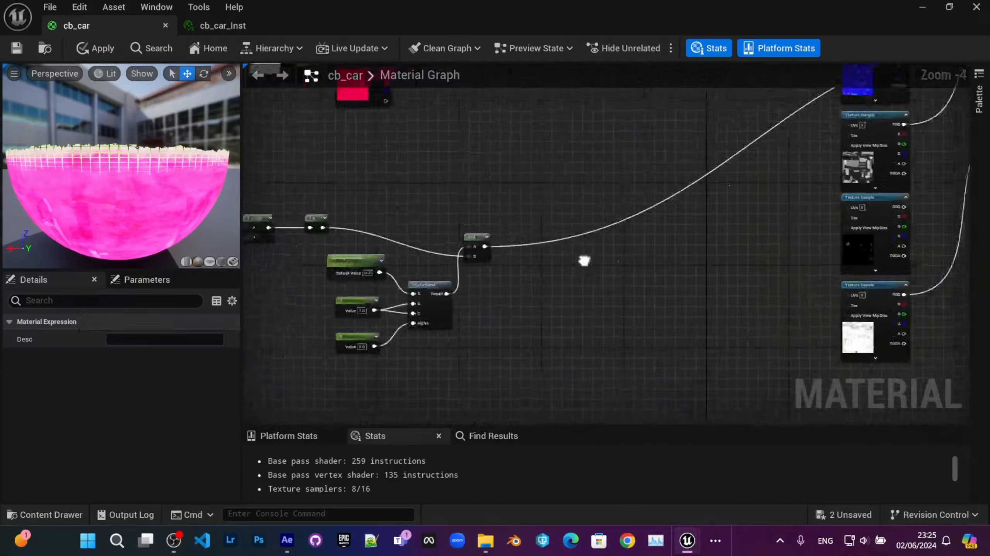
scroll(448, 266, "up", 2)
right_click_drag(448, 265, 540, 228)
right_click(540, 229)
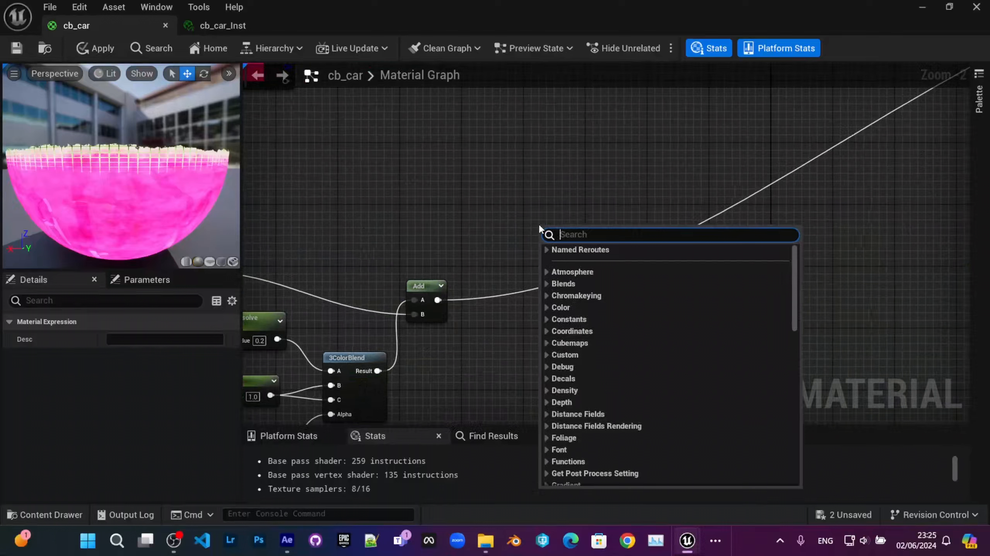
type("name")
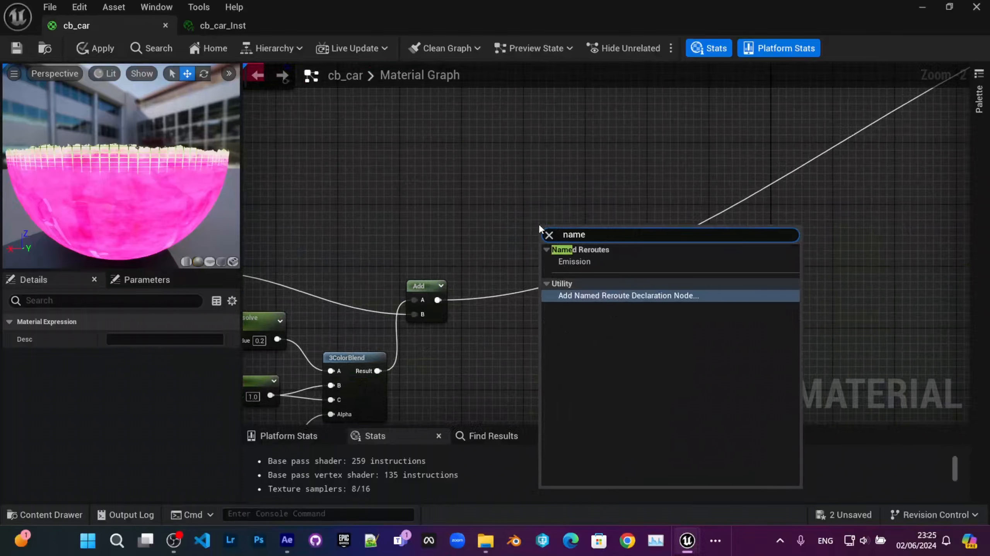
left_click(683, 298)
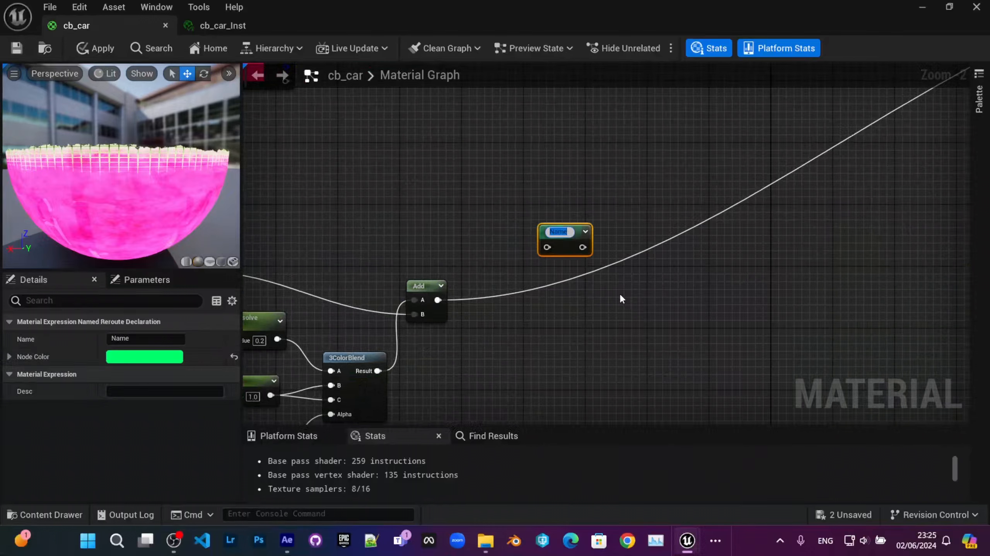
Name the new reroute OpacityMask and feed it from the opacity Add node, breaking that node's direct wire to the material output.
type("Opa")
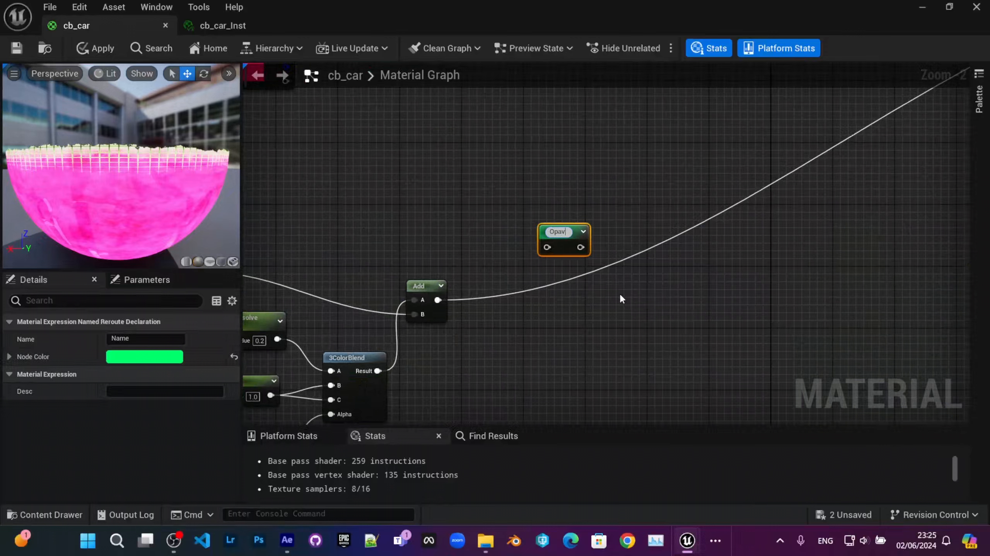
type("cityMask")
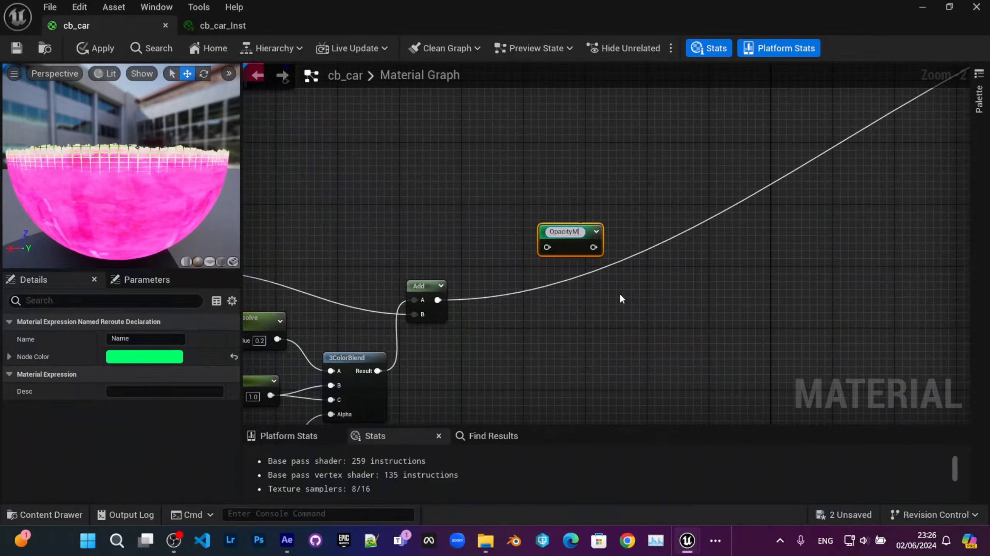
key("Return")
left_click_drag(440, 300, 547, 245)
left_click(602, 268, "alt")
Add an OpacityMask reroute usage node, connect it to the Opacity Mask input, and move the cb_car output node farther away.
right_click_drag(705, 237, 331, 302)
right_click_drag(671, 234, 411, 394)
right_click(511, 267)
type("opacit")
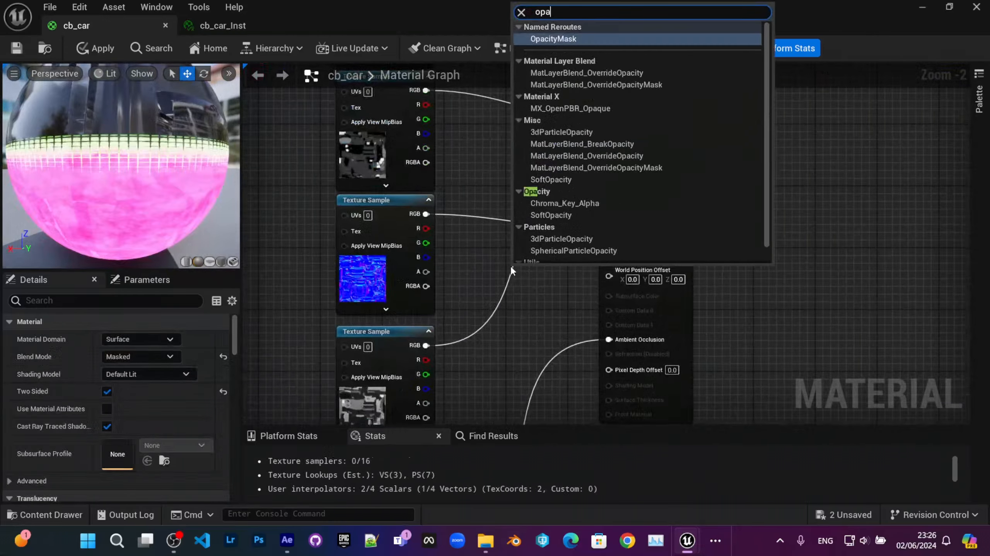
key("Return")
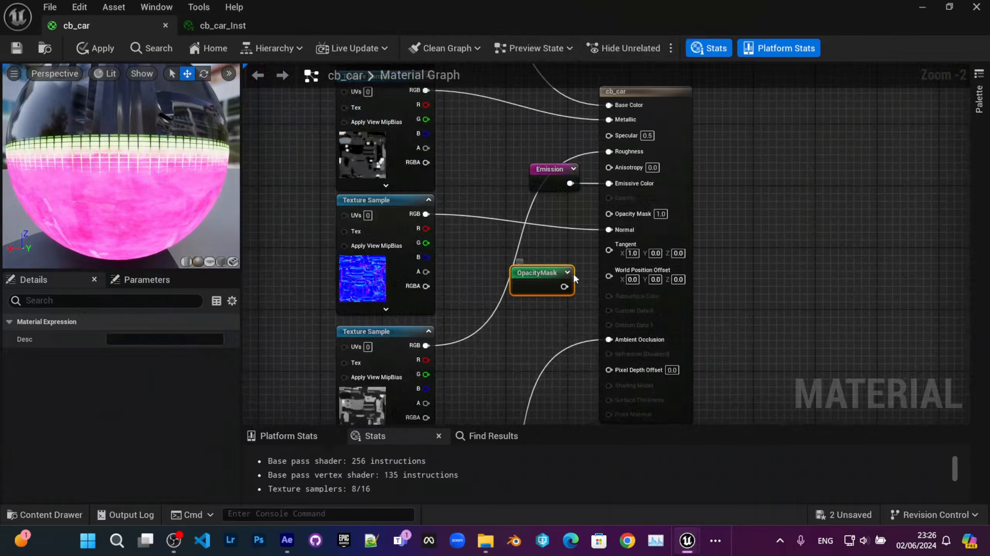
left_click_drag(564, 287, 607, 229)
left_click_drag(679, 202, 727, 199)
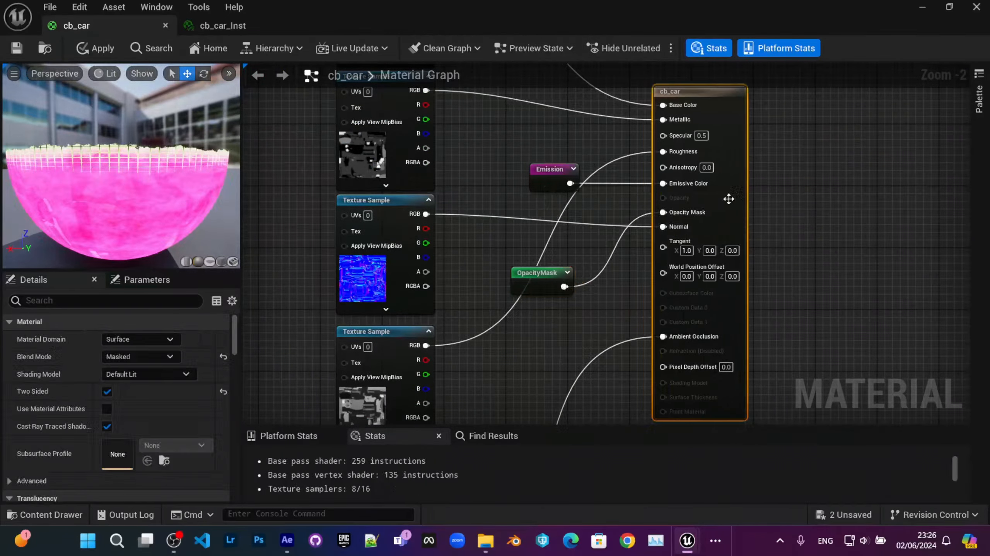
Look up the existing named reroutes in the node creation list.
right_click(507, 183)
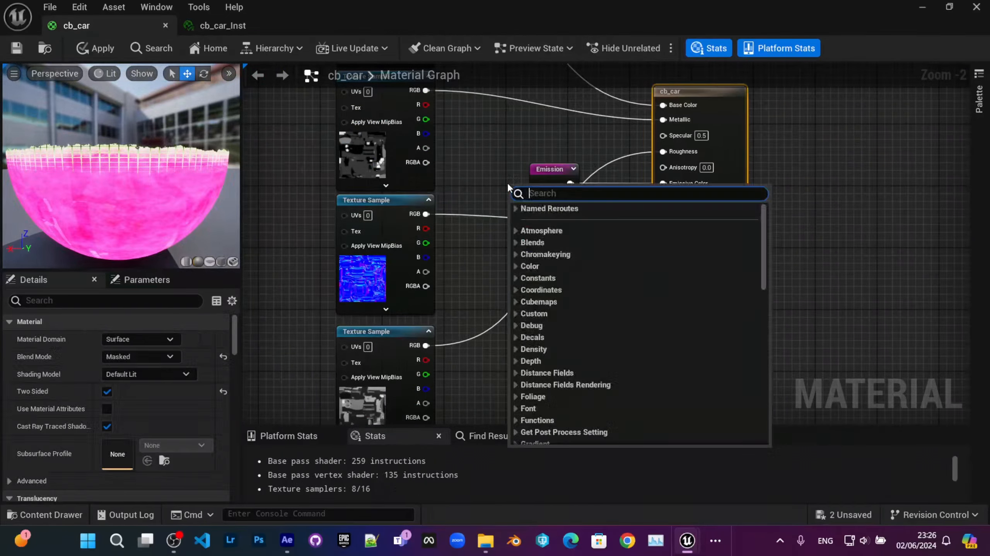
left_click(524, 209)
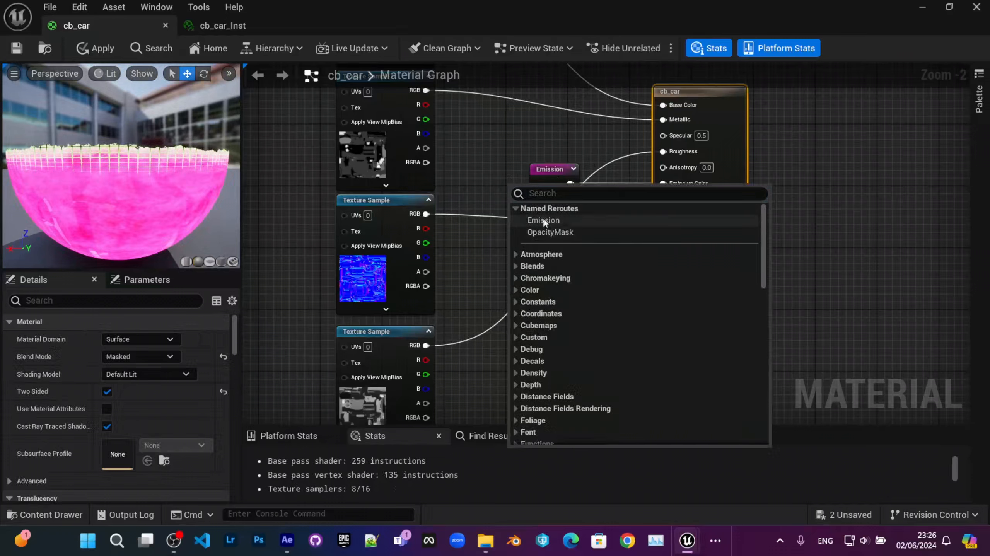
left_click(515, 209)
Place the OpacityMask usage node just below the Emission node, near the Opacity Mask input, and save the cb_car material.
right_click_drag(500, 252, 458, 262)
left_click_drag(494, 281, 489, 225)
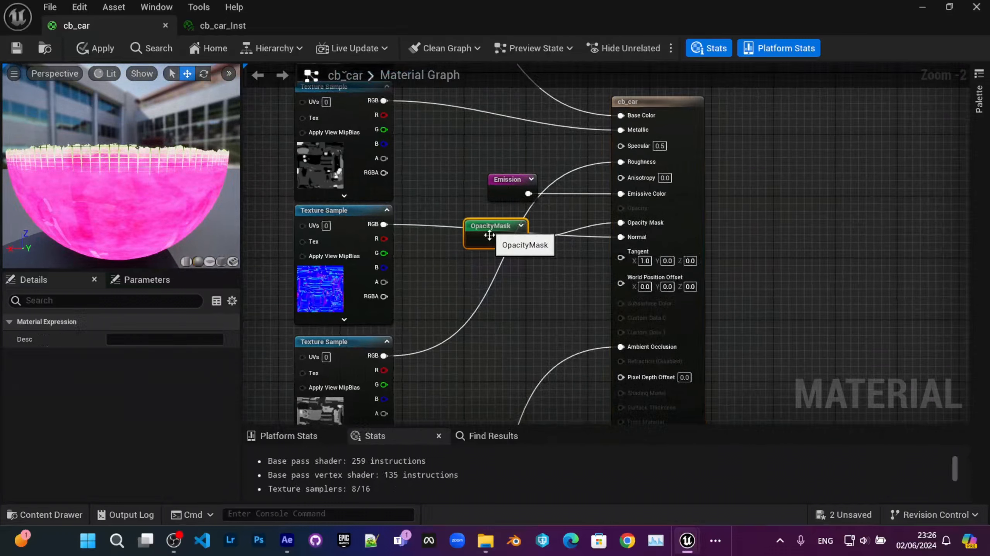
right_click_drag(487, 249, 508, 255)
left_click(16, 48)
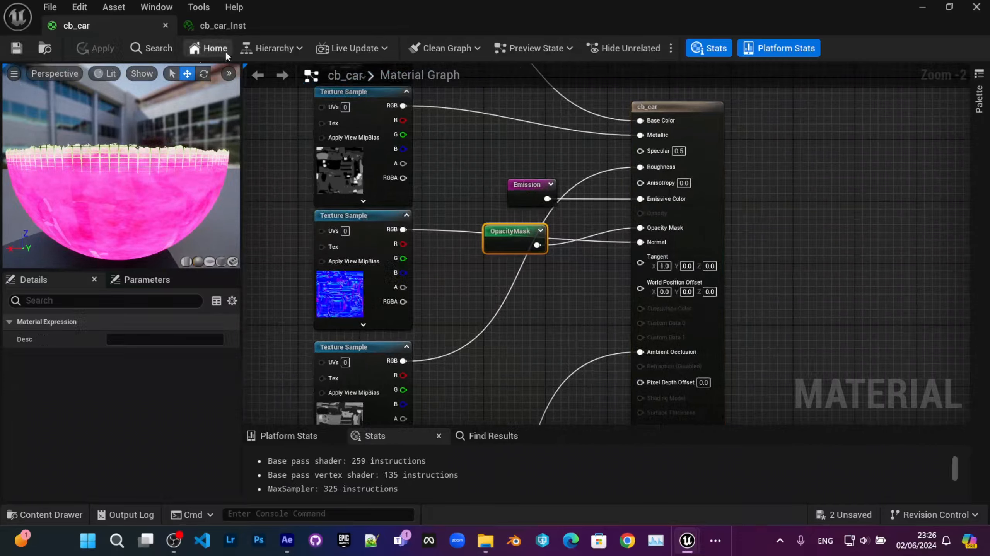
Examine the tidied graph around the OpacityMask declaration, the material output and the nodes feeding the emission.
scroll(559, 222, "down", 4)
scroll(610, 221, "up", 2)
left_click(631, 277)
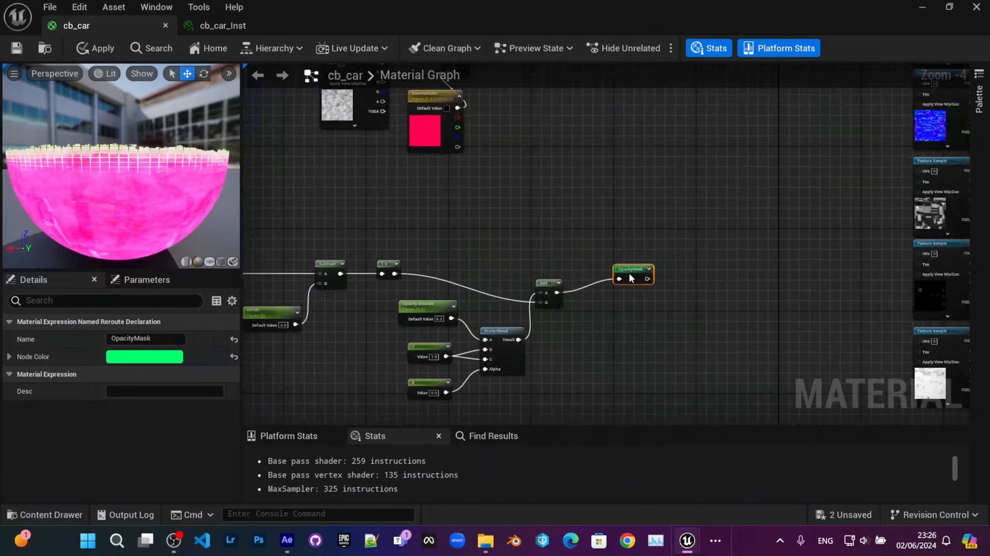
right_click_drag(783, 234, 258, 340)
right_click_drag(614, 178, 661, 241)
scroll(607, 278, "up", 3)
scroll(554, 257, "down", 1)
right_click_drag(554, 259, 788, 217)
right_click_drag(281, 146, 709, 193)
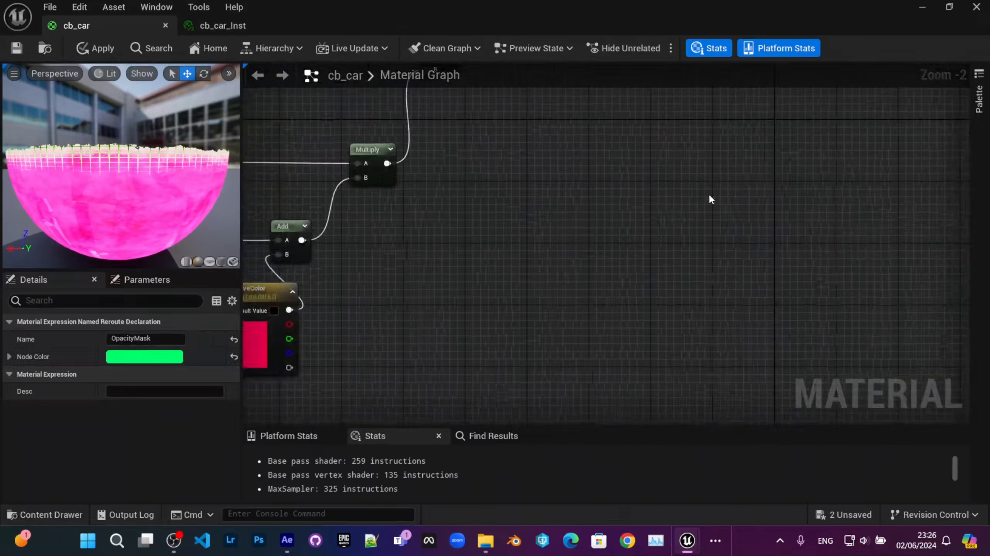
scroll(460, 236, "down", 1)
right_click_drag(459, 235, 575, 279)
Set Opacity Dissolve to about -0.12 in the cb_car_Inst material instance.
left_click(250, 27)
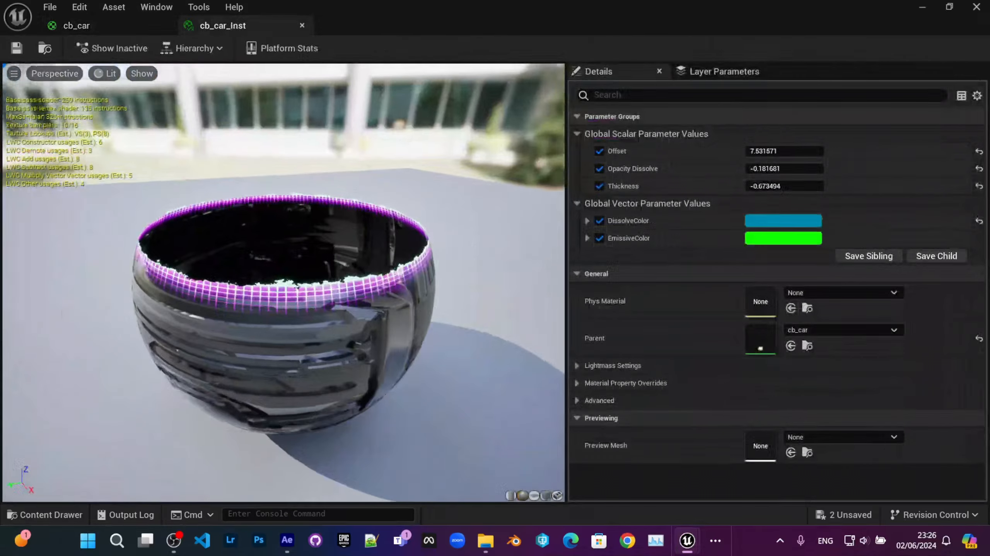
mouse_move(790, 168)
left_mouse_down()
mouse_move(815, 169)
mouse_move(787, 169)
mouse_move(797, 169)
left_mouse_up()
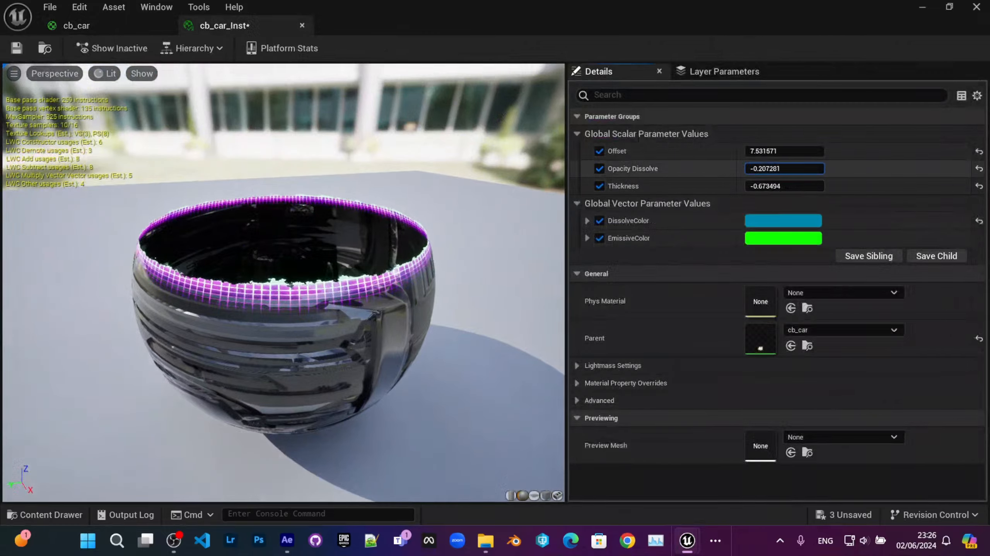
Assign the Offset and Thickness parameters in cb_car to a new group named Dissolve Effect Parameters and save the material.
left_click(79, 24)
right_click_drag(458, 158, 493, 255)
scroll(494, 255, "down", 2)
right_click_drag(610, 236, 738, 241)
scroll(351, 255, "up", 1)
right_click_drag(349, 256, 538, 231)
scroll(473, 283, "up", 2)
left_click(473, 284)
left_click(483, 270)
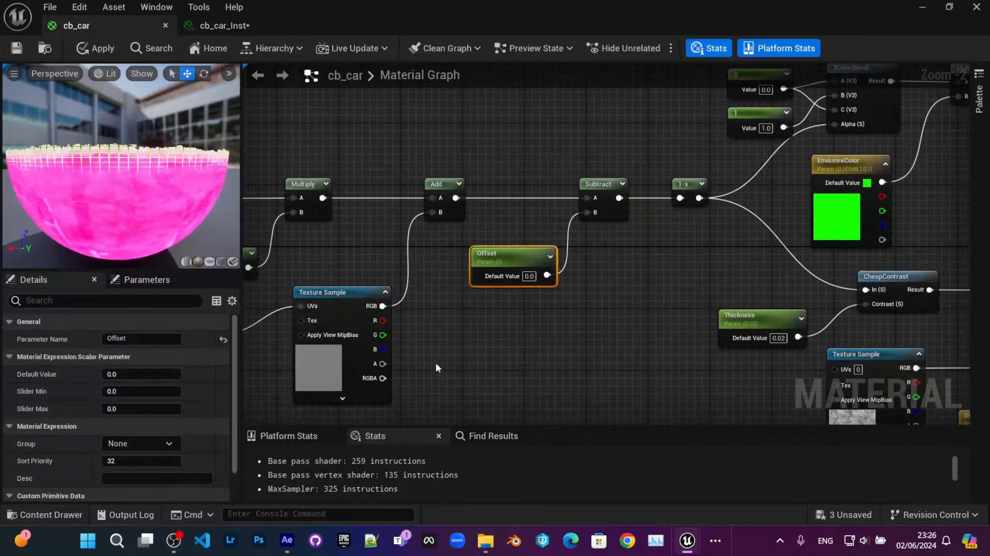
right_click_drag(434, 362, 354, 298)
left_click(643, 262, "ctrl")
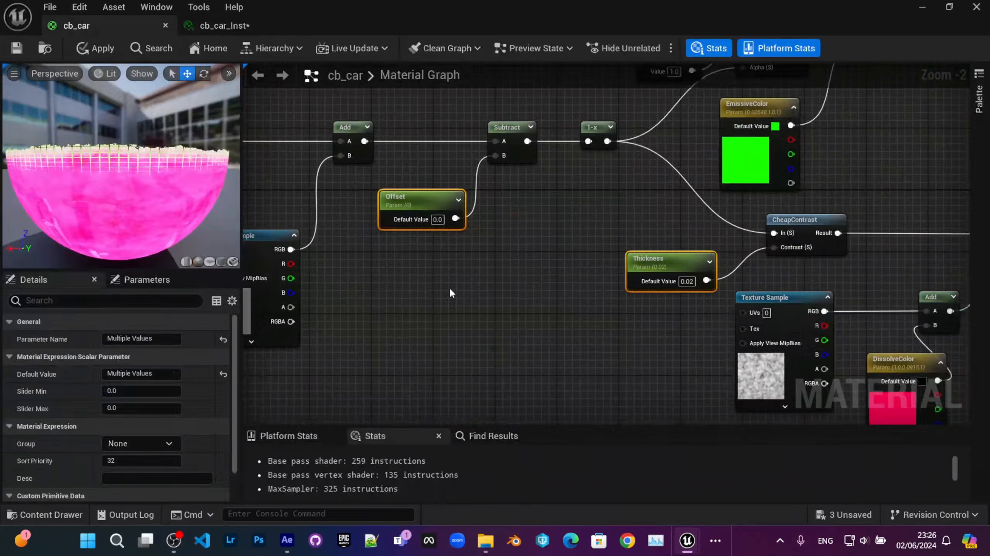
right_click_drag(449, 288, 512, 316)
left_click(472, 239)
left_click(729, 294, "ctrl")
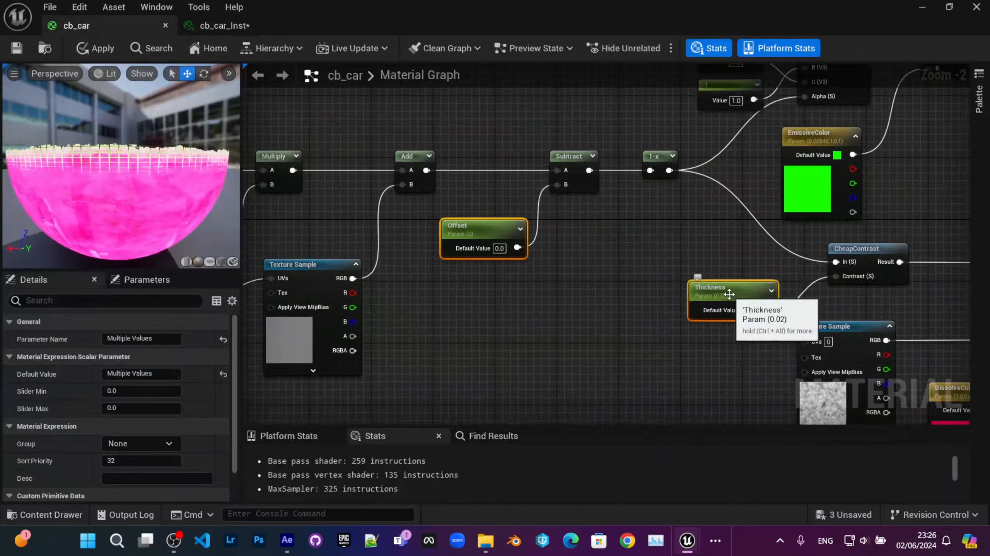
right_click_drag(731, 219, 615, 195)
scroll(601, 232, "down", 1)
right_click_drag(602, 232, 656, 188)
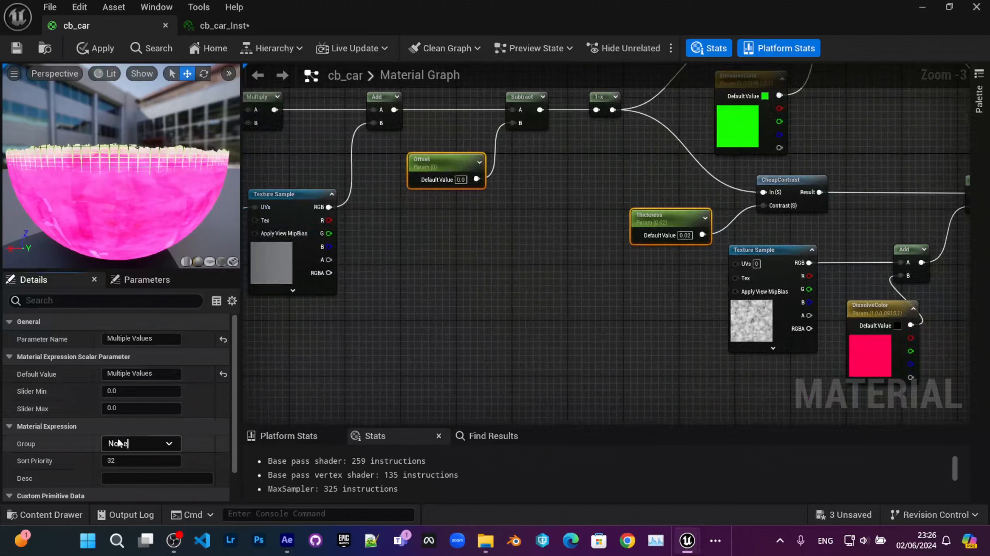
type("Dissolve")
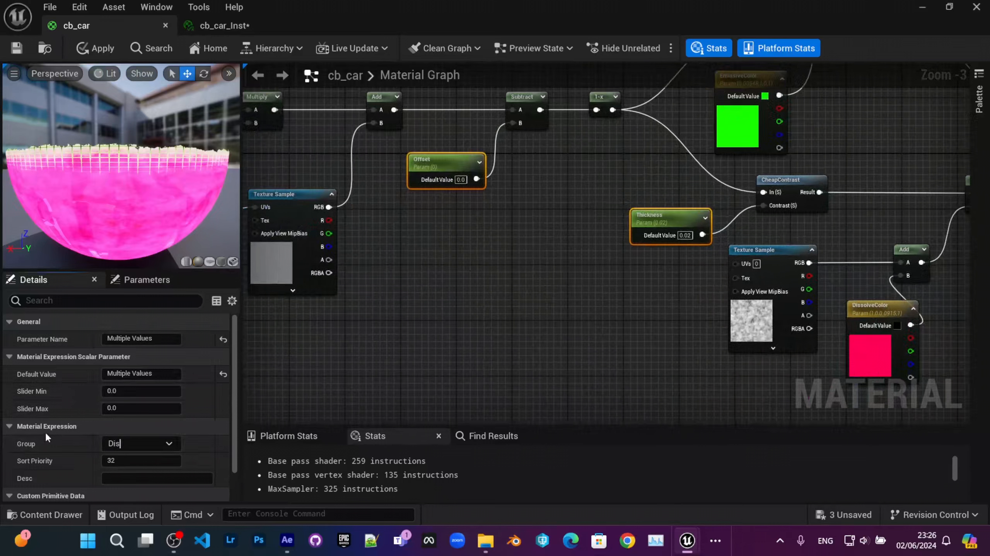
type(" Effect")
type(" P")
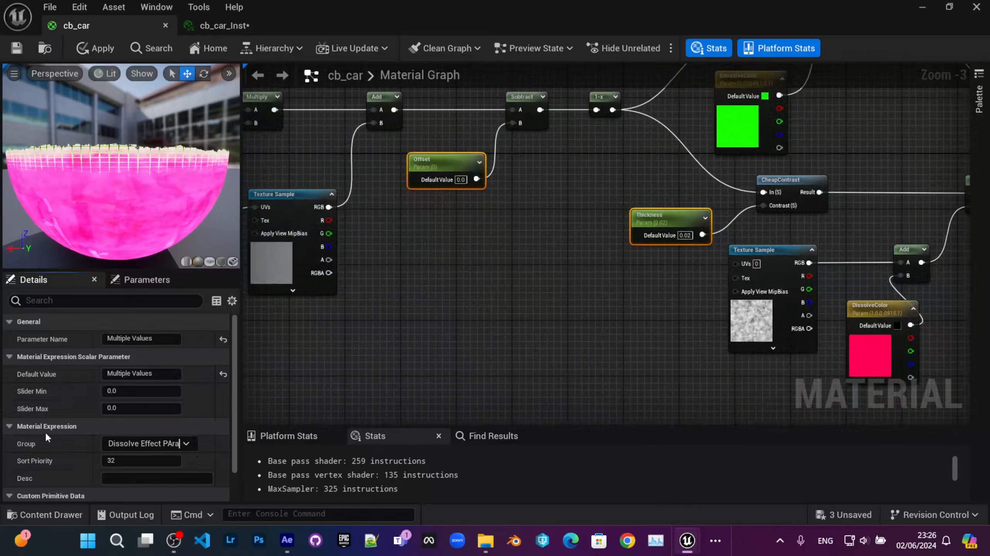
type("arameters")
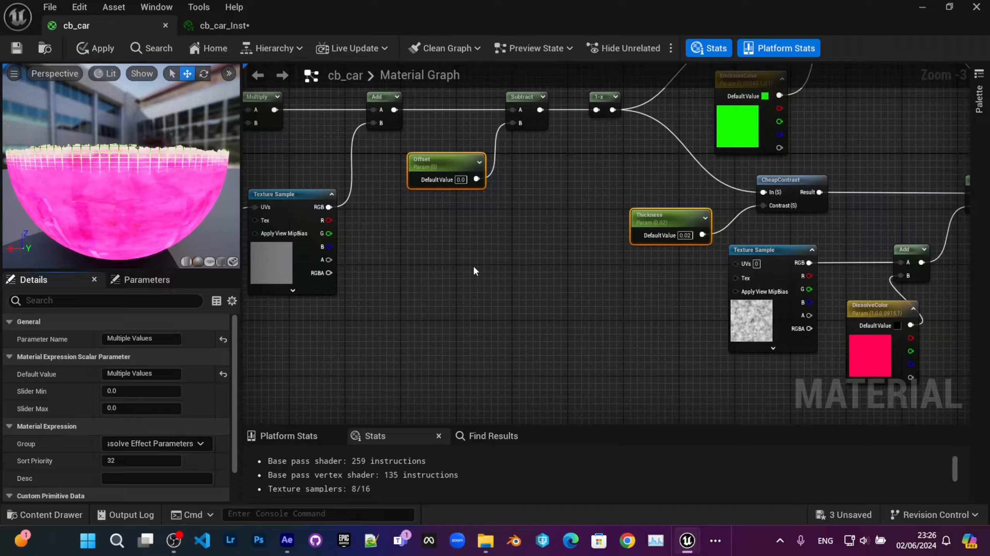
right_click_drag(474, 272, 496, 256)
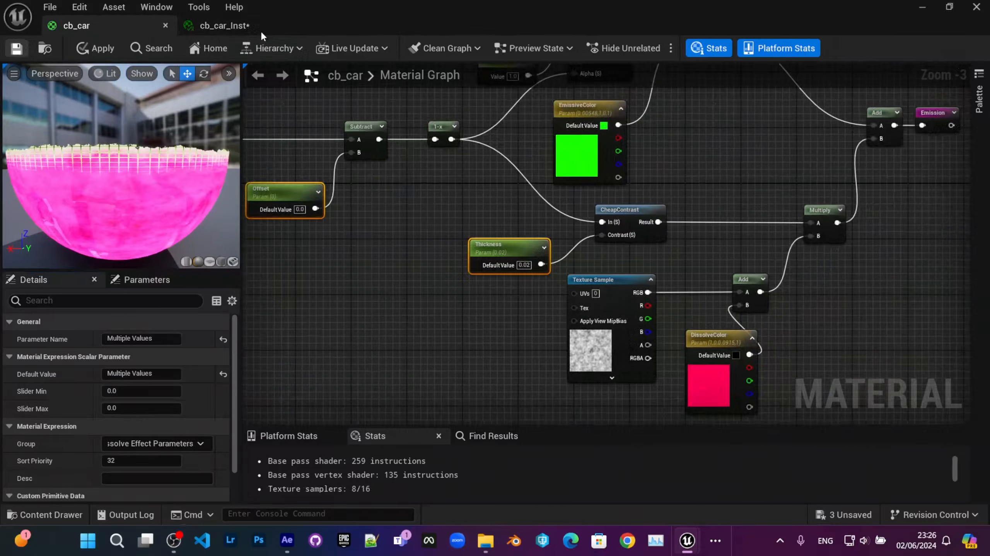
Expand the Dissolve Effect Parameters group in cb_car_Inst to check the parameters it contains.
left_click(222, 26)
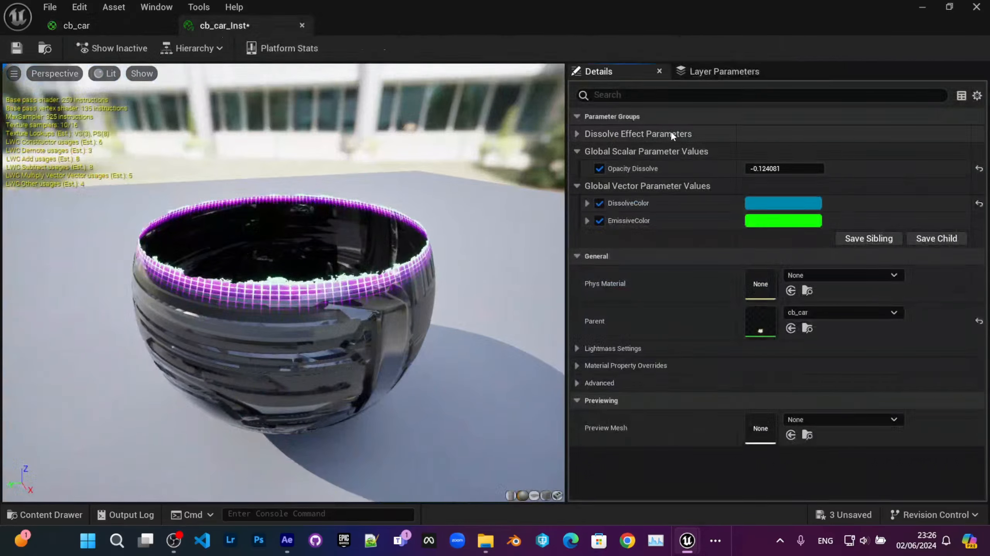
left_click(591, 135)
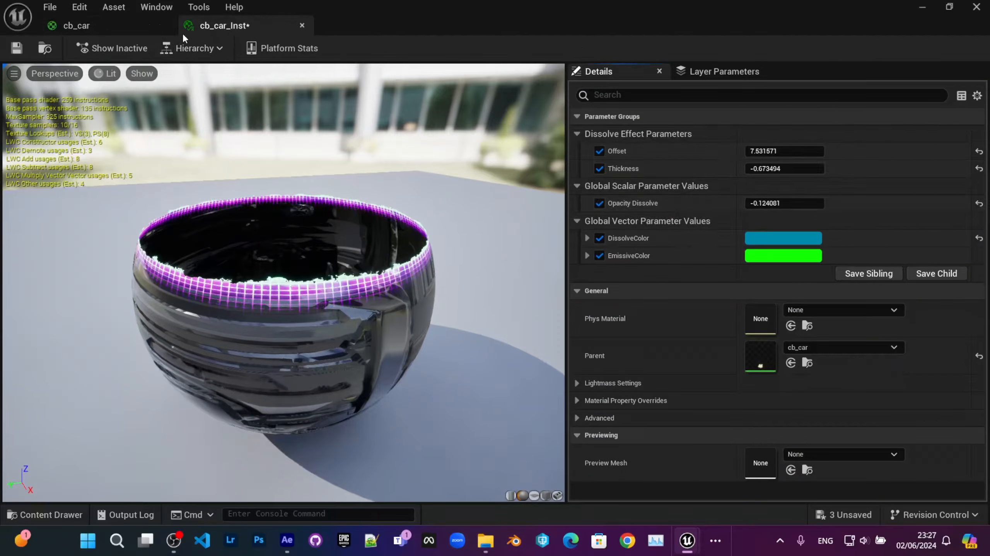
Assign the Opacity Dissolve parameter in cb_car to the Dissolve Effect Parameters group and save the material.
left_click(122, 30)
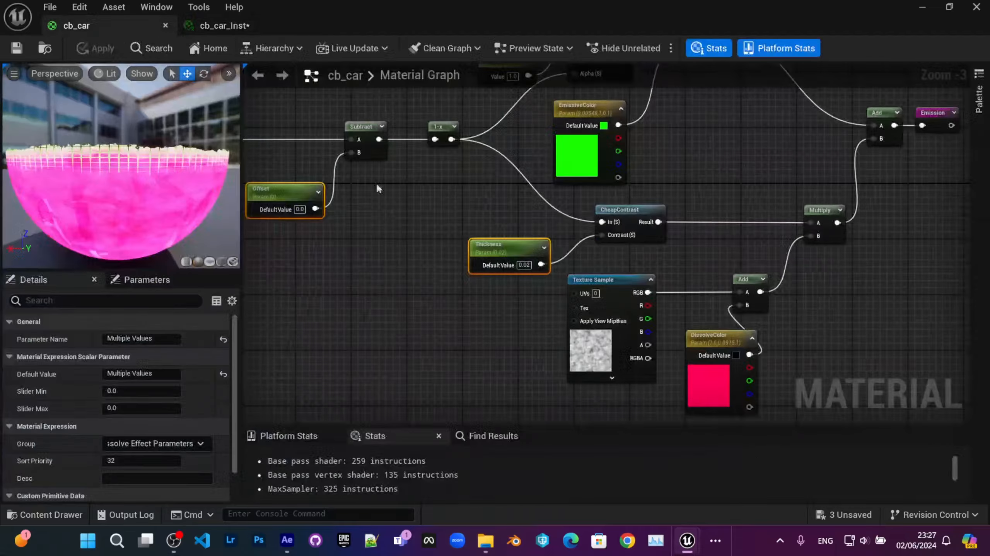
scroll(484, 276, "down", 1)
right_click_drag(485, 276, 358, 182)
scroll(316, 222, "up", 2)
right_click_drag(316, 222, 389, 156)
right_click_drag(399, 335, 397, 69)
left_click(631, 221)
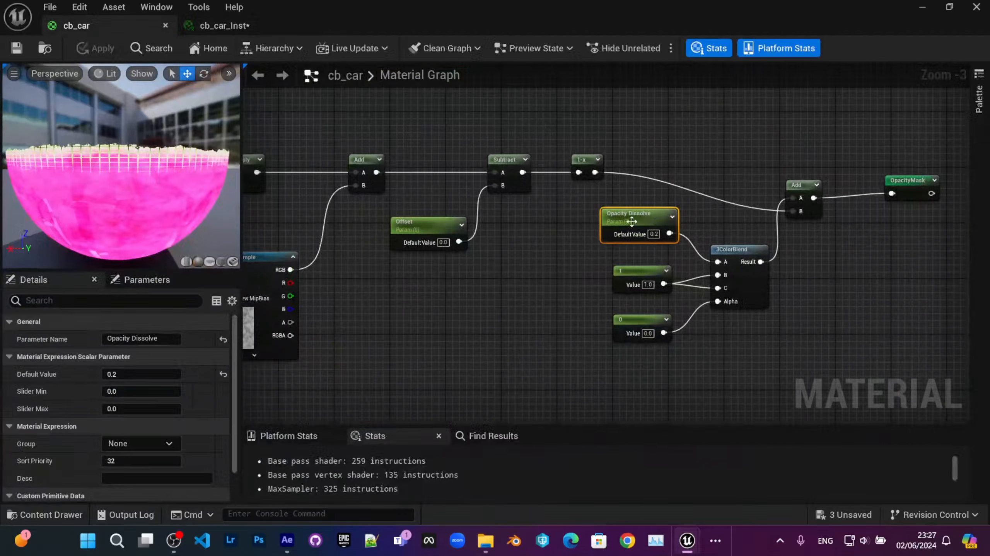
left_click(168, 444)
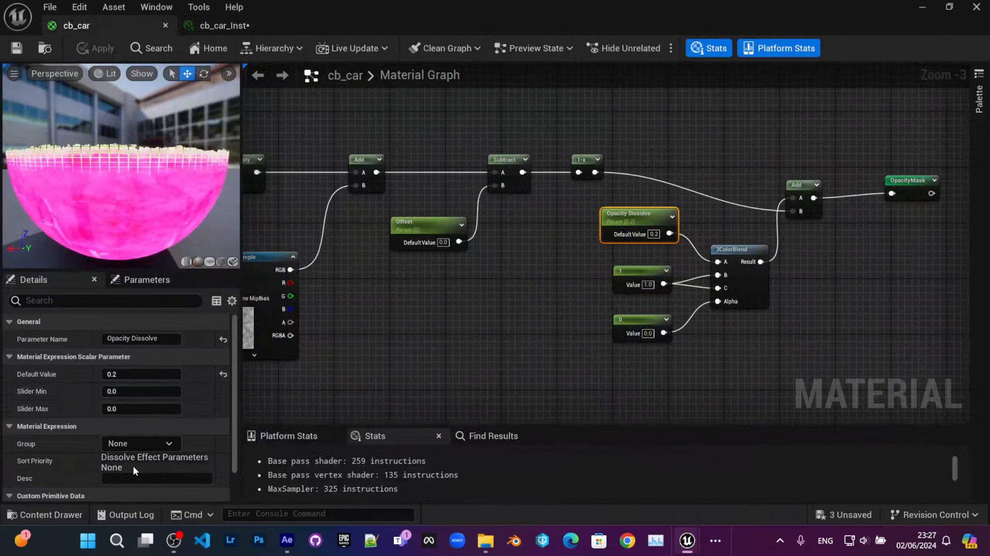
left_click(144, 458)
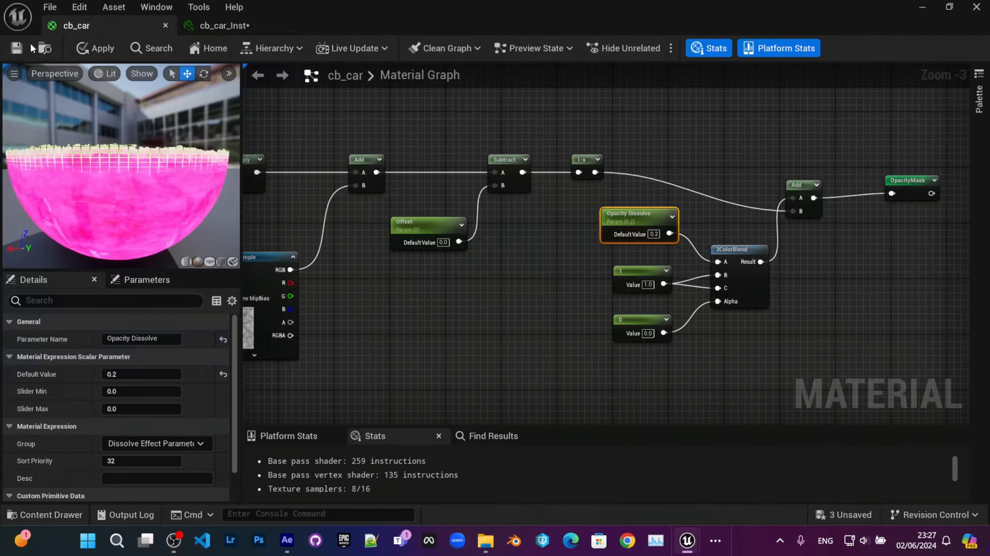
left_click(17, 48)
Assign the DissolveColor and EmissiveColor parameters to a new group named Colors and save the material.
right_click_drag(601, 273, 579, 324)
scroll(579, 324, "down", 2)
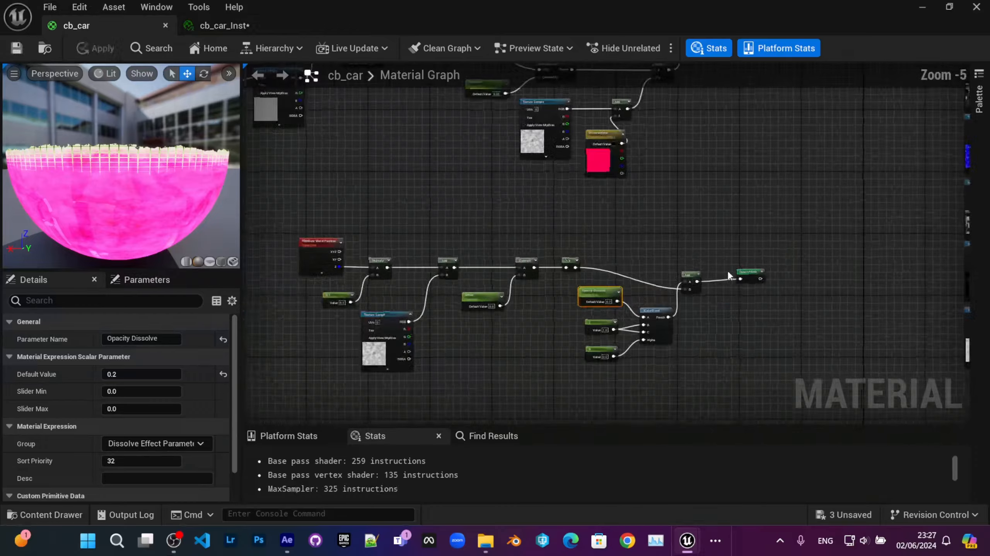
right_click_drag(728, 272, 352, 282)
right_click_drag(702, 188, 547, 361)
scroll(547, 361, "up", 3)
scroll(547, 327, "down", 3)
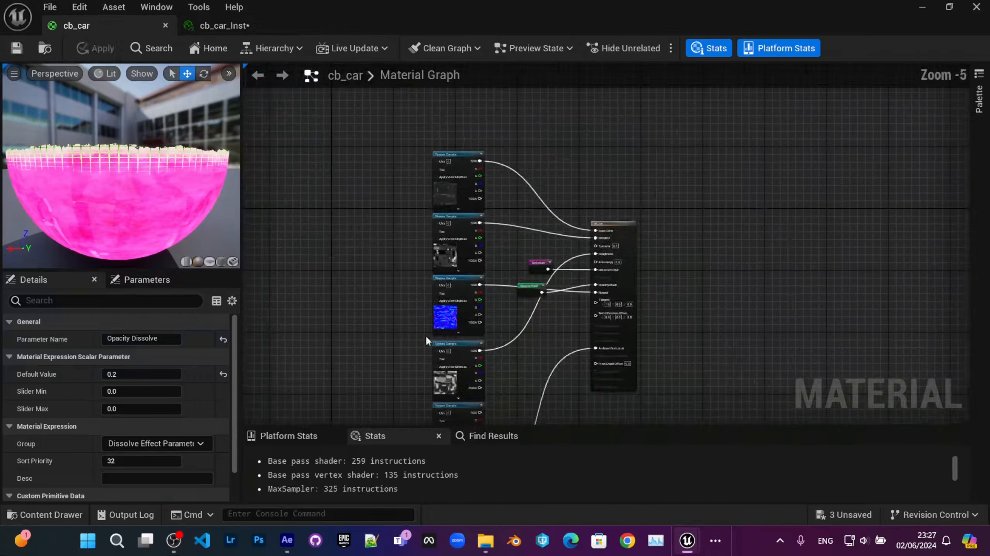
right_click_drag(427, 341, 745, 289)
scroll(397, 338, "up", 3)
right_click_drag(398, 338, 742, 223)
right_click_drag(502, 255, 706, 395)
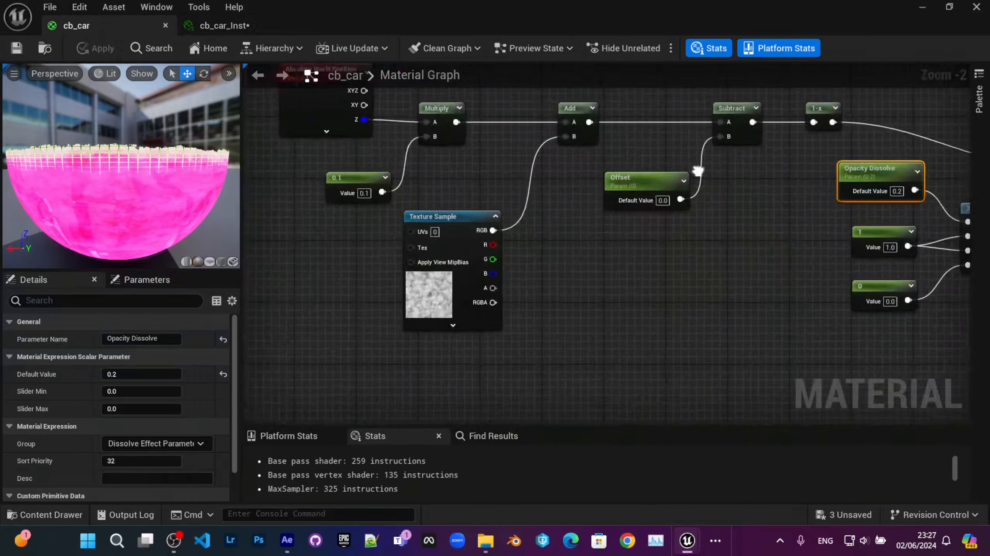
scroll(706, 395, "down", 1)
right_click_drag(744, 268, 452, 418)
left_click(620, 310)
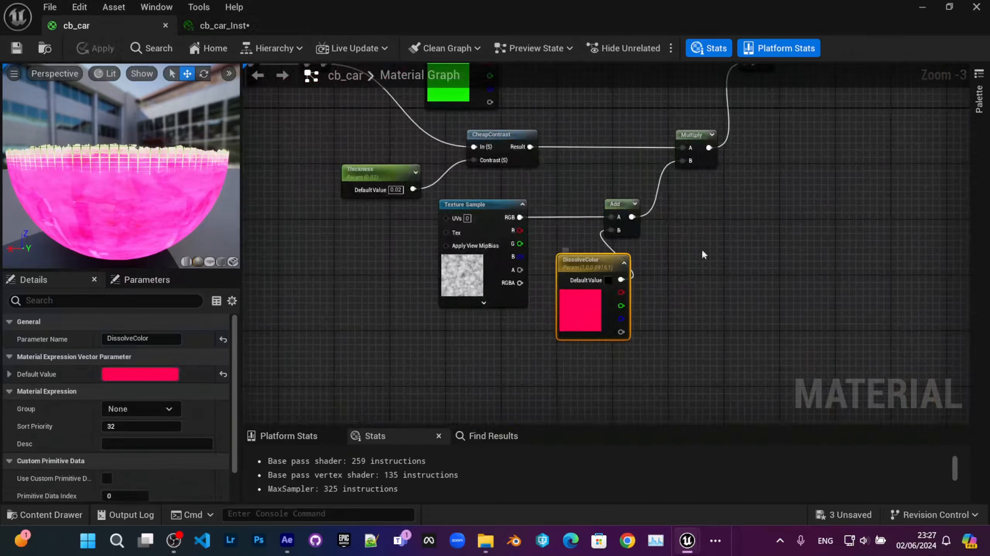
right_click_drag(703, 255, 758, 347)
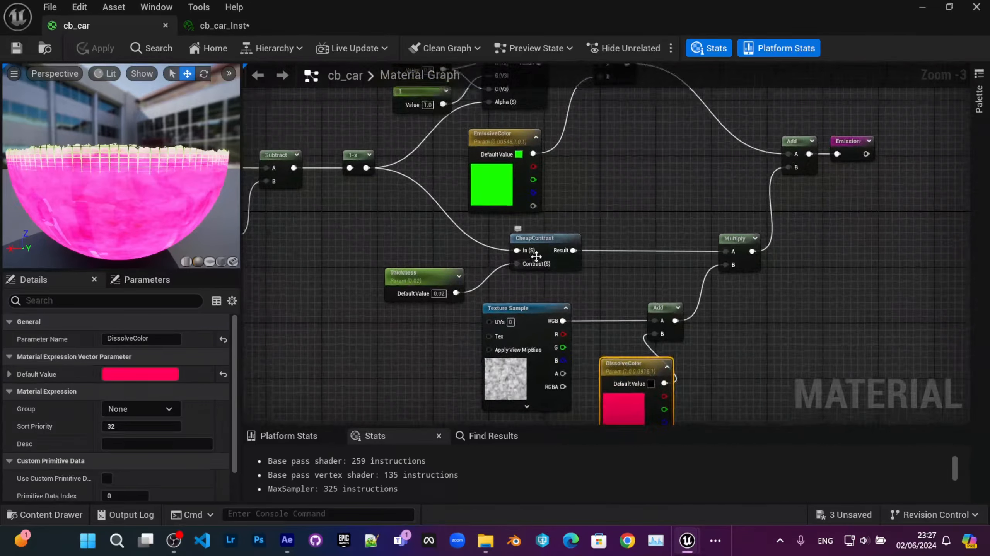
left_click(492, 178, "ctrl")
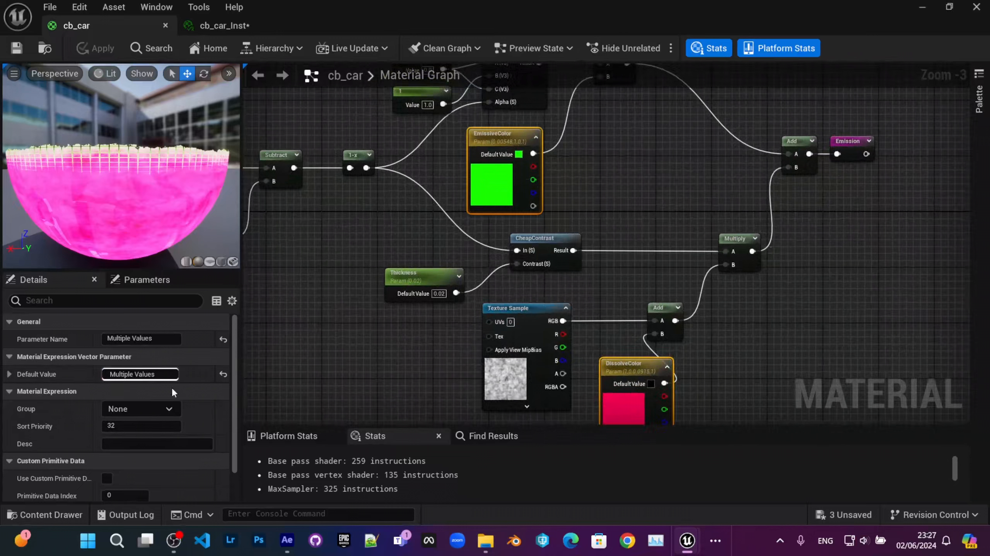
left_click(171, 357)
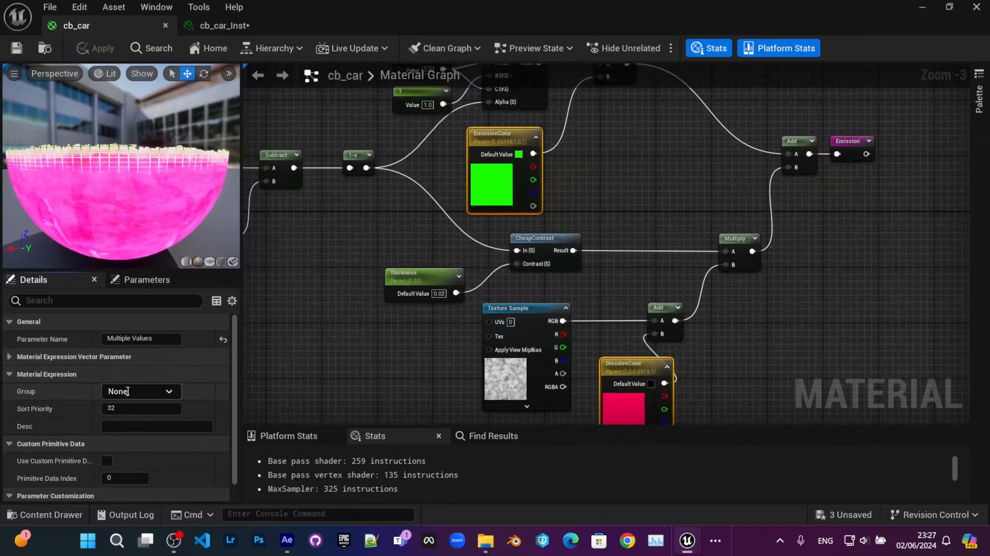
type("Colors")
key("Return")
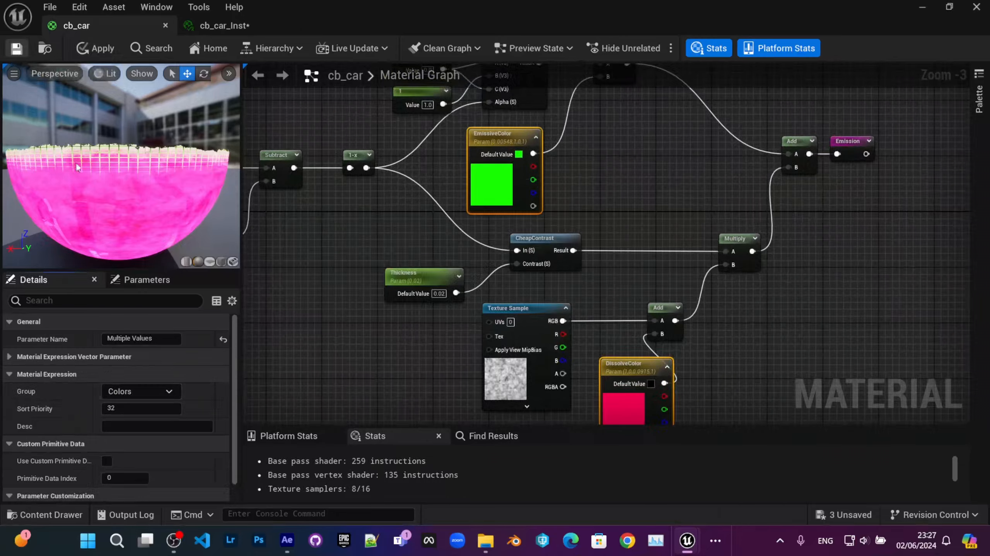
Move the cb_car_Inst editor beside the car in the level, then set its Offset to about 9.73 and save it.
left_click(229, 24)
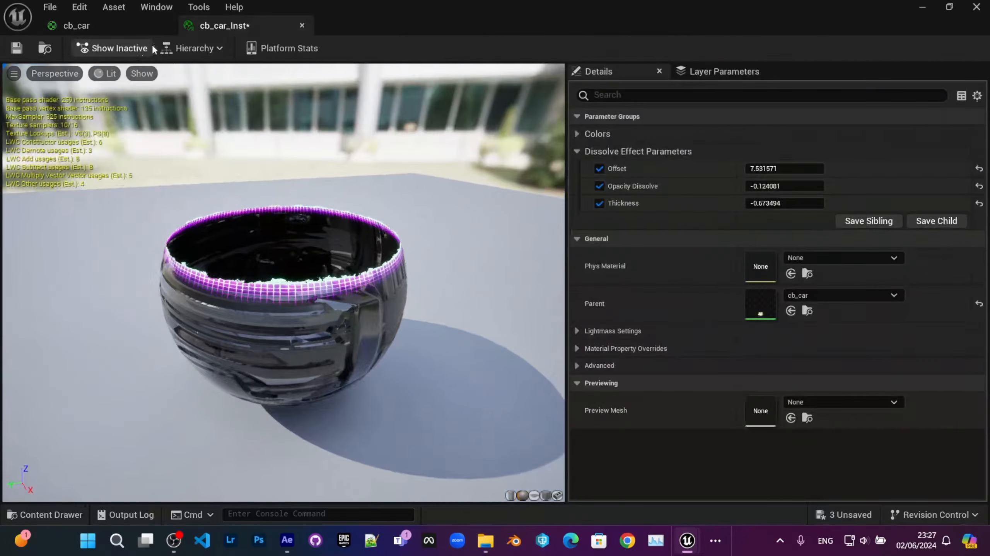
left_click_drag(479, 9, 459, 328)
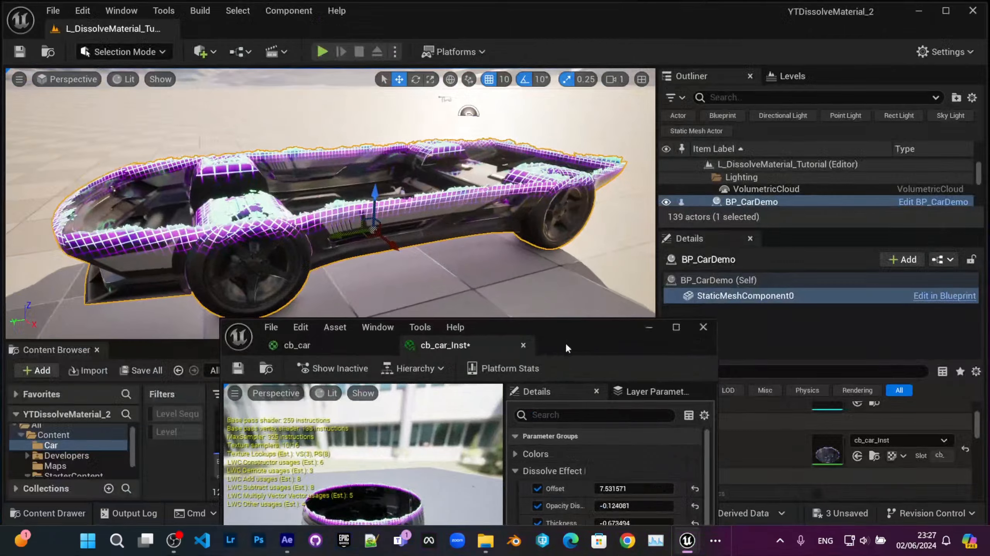
left_click_drag(565, 343, 796, 178)
mouse_move(866, 324)
left_mouse_down()
mouse_move(897, 323)
mouse_move(843, 324)
mouse_move(904, 324)
mouse_move(857, 324)
mouse_move(885, 324)
left_mouse_up()
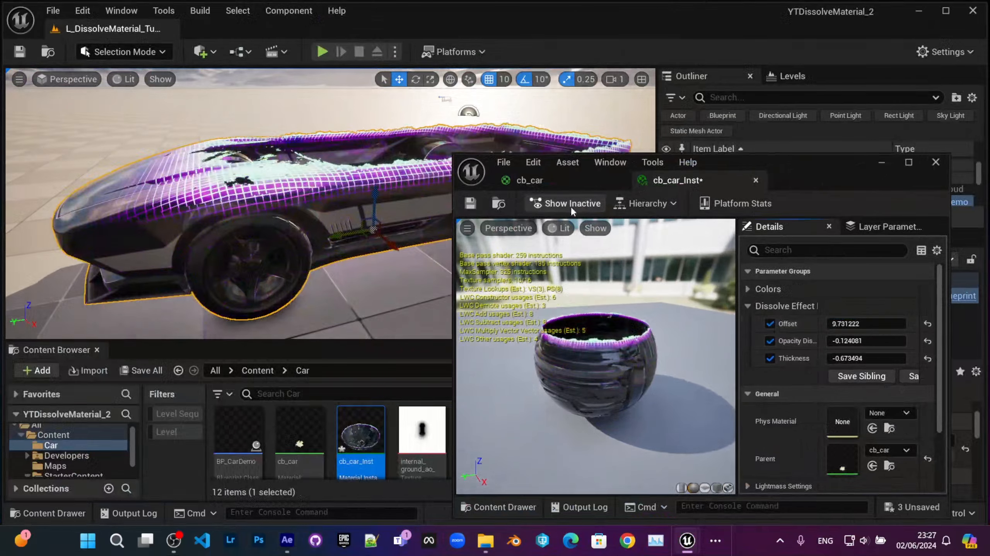
Minimise the material instance editor and create a Level Sequence named LS_CarDissolve in the Content folder.
left_click(882, 165)
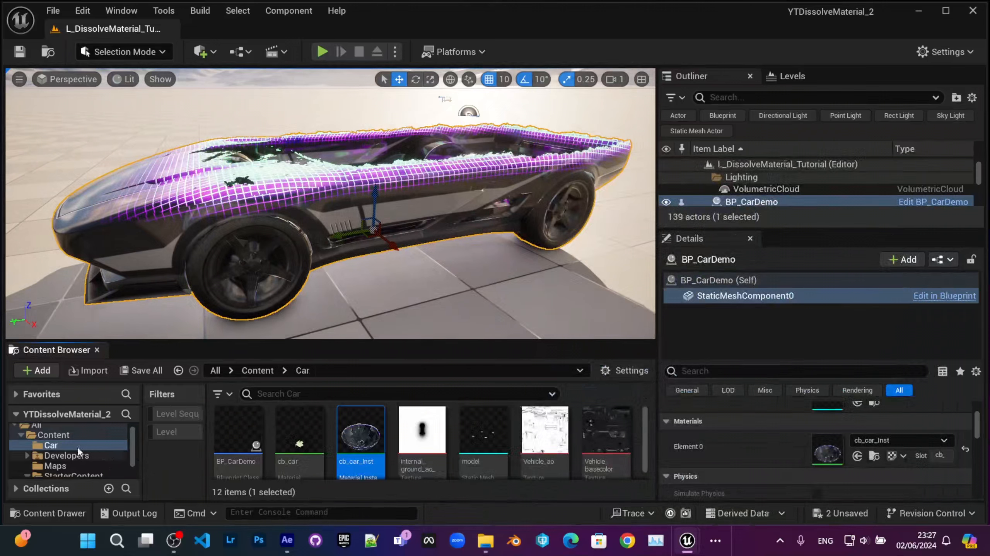
left_click(69, 436)
left_click_drag(493, 340, 491, 253)
right_click(461, 358)
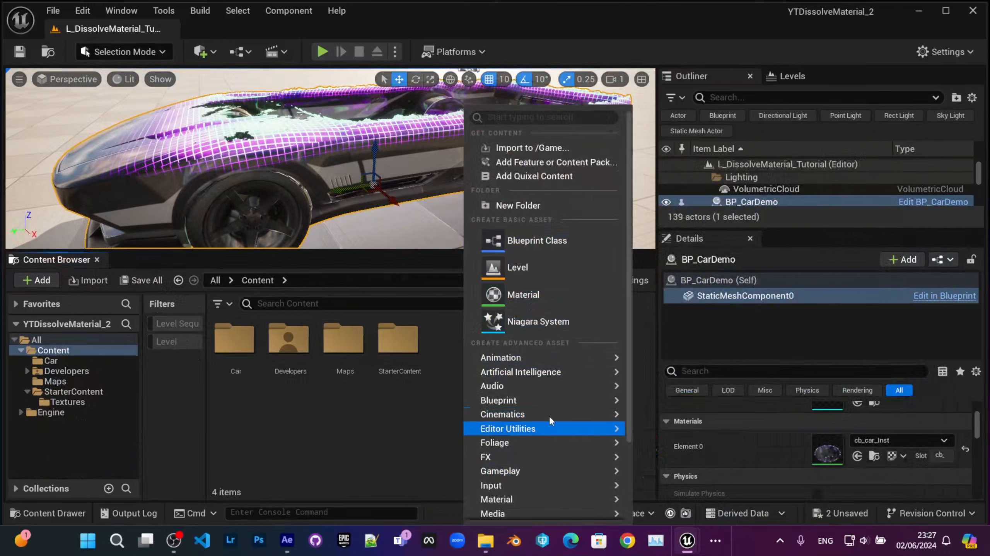
mouse_move(553, 414)
left_click(697, 454)
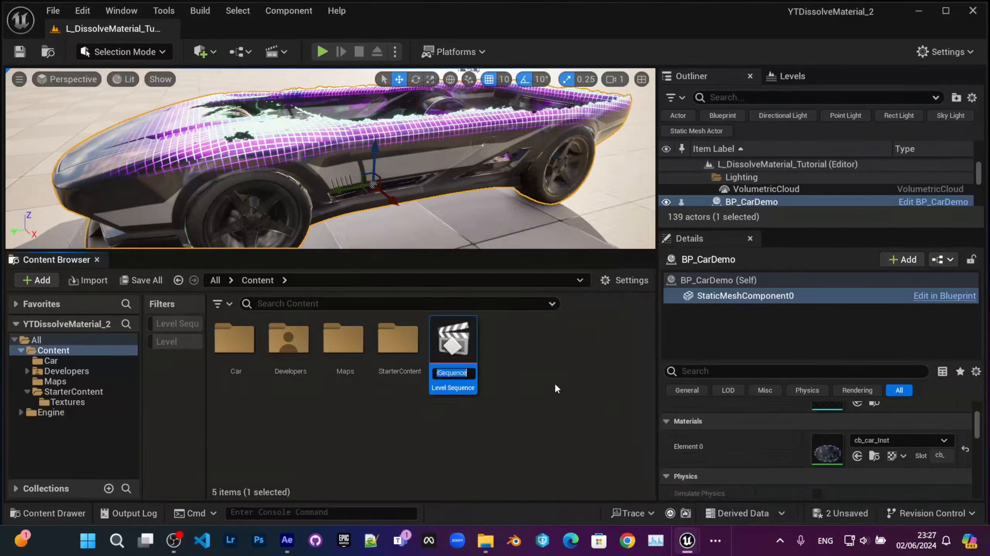
type("LS_Car")
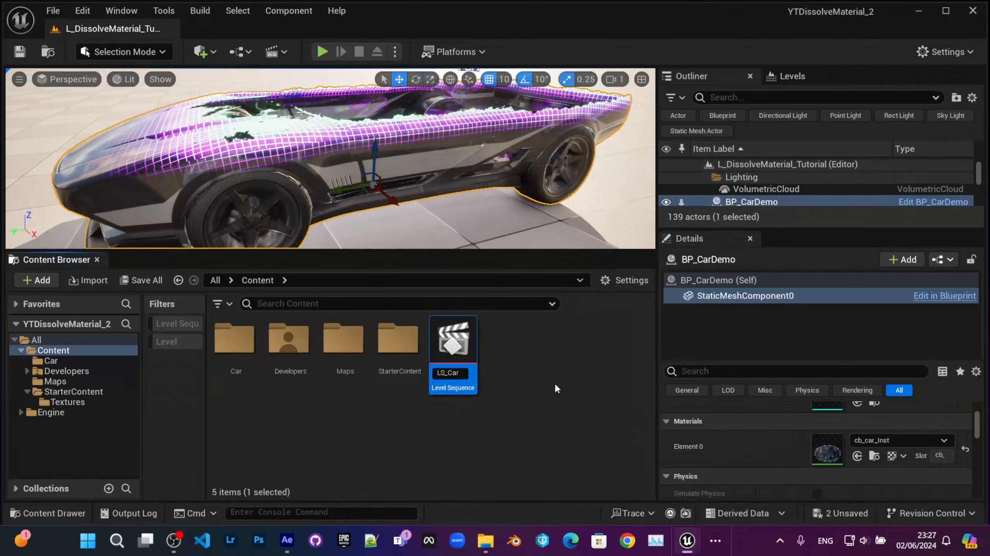
type("Dissolve")
key("Return")
Open LS_CarDissolve and add BP_CarDemo to the sequence with a track for its StaticMeshComponent0.
double_click(453, 340)
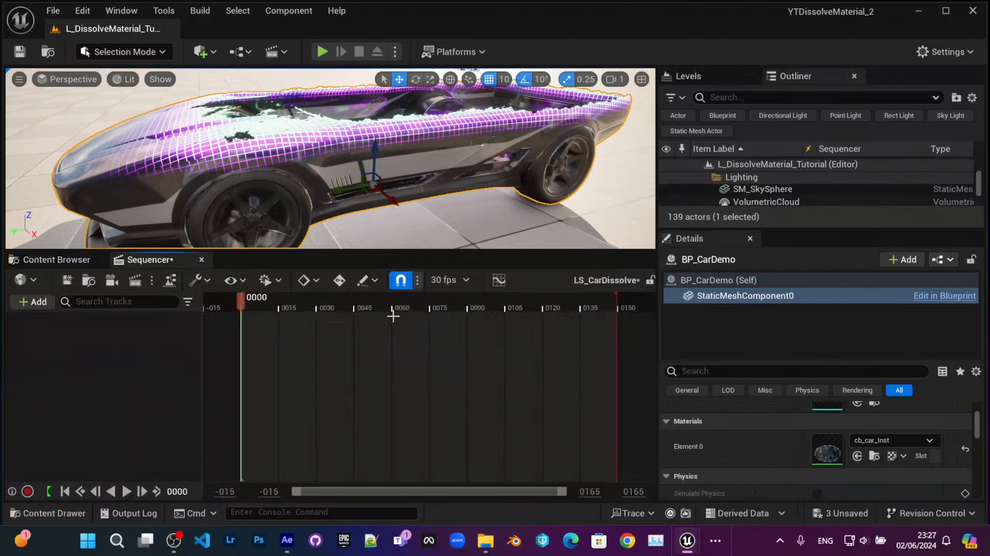
scroll(849, 197, "down", 1)
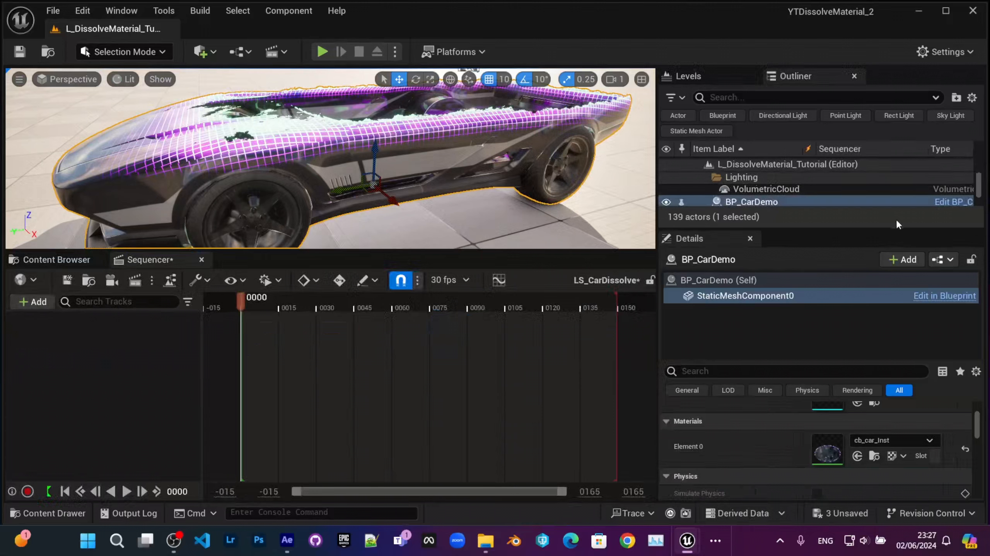
left_click_drag(763, 205, 145, 344)
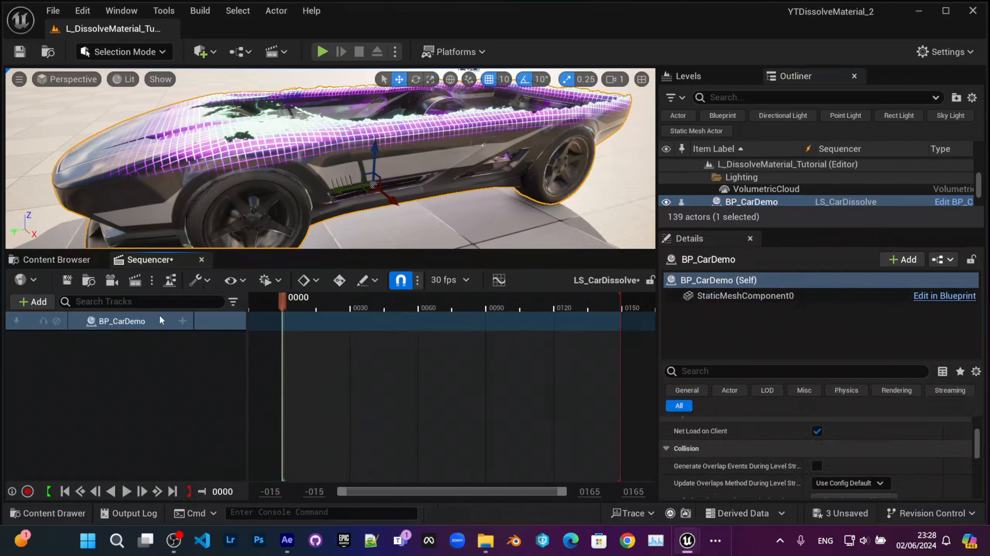
left_click(182, 322)
mouse_move(290, 353)
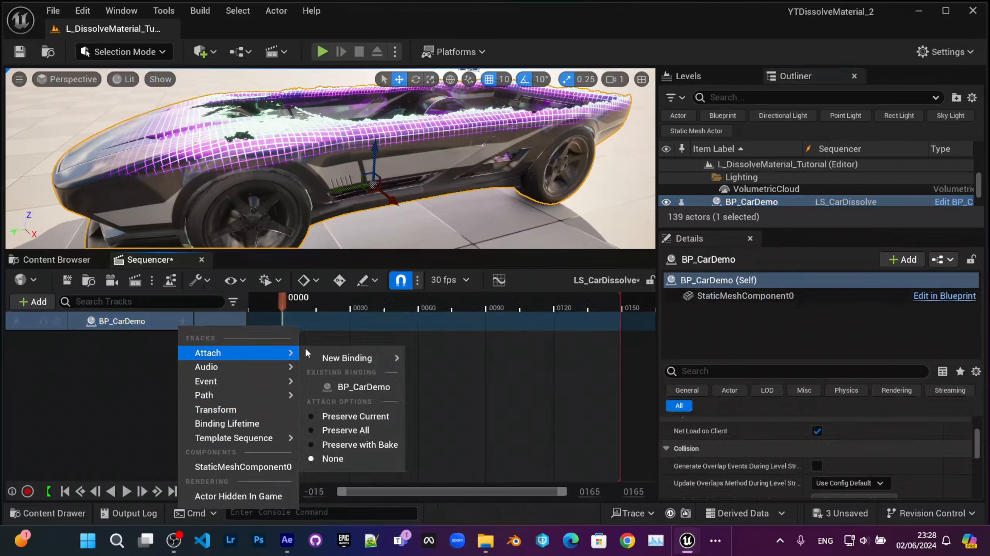
left_click(246, 467)
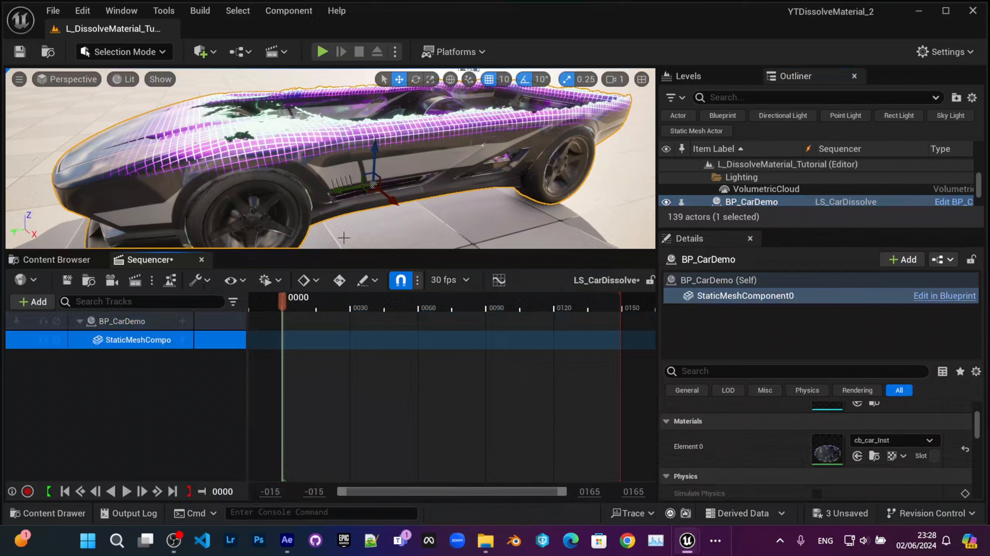
Add a material parameter track for slot cb_car to the static mesh component, with Offset as the animated parameter.
left_click(182, 340)
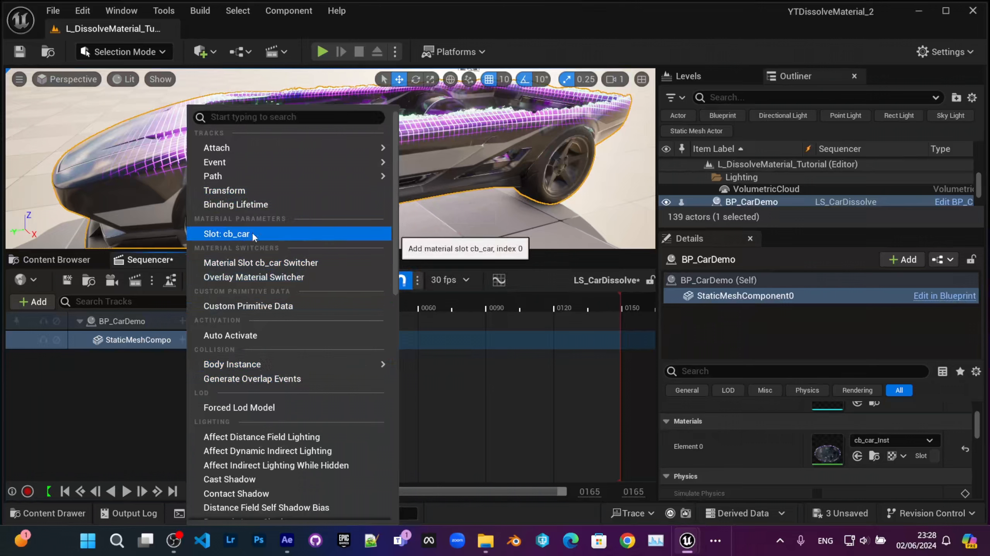
left_click(237, 234)
left_click(182, 358)
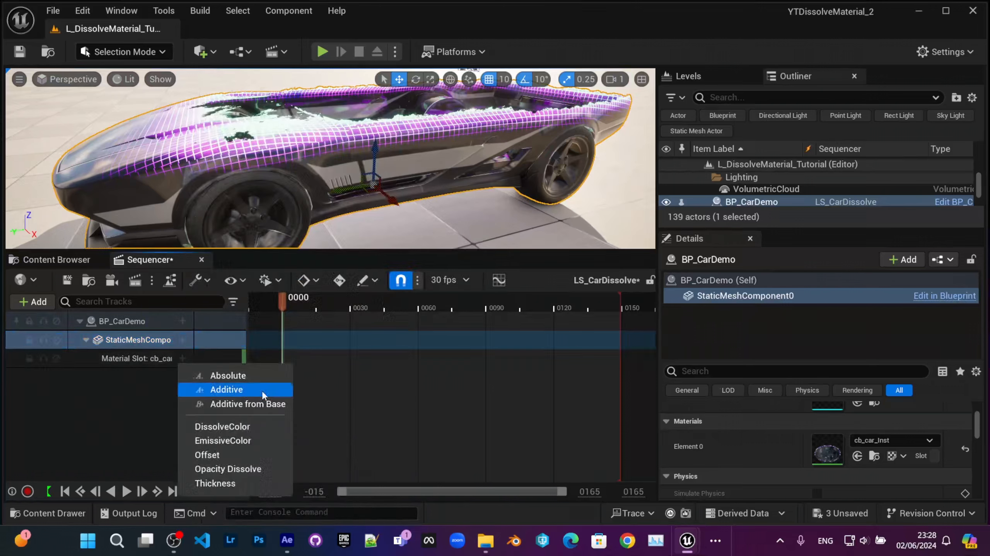
left_click(217, 456)
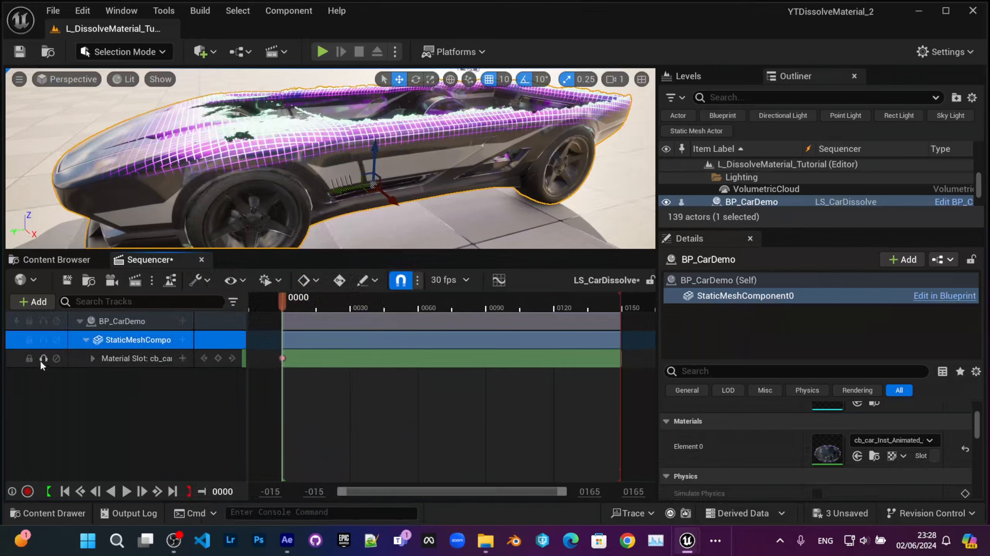
left_click(92, 358)
Set the Offset key at frame 0 to -2 and move that key to frame 21.
mouse_move(156, 378)
left_mouse_down()
mouse_move(141, 378)
mouse_move(174, 377)
left_mouse_up()
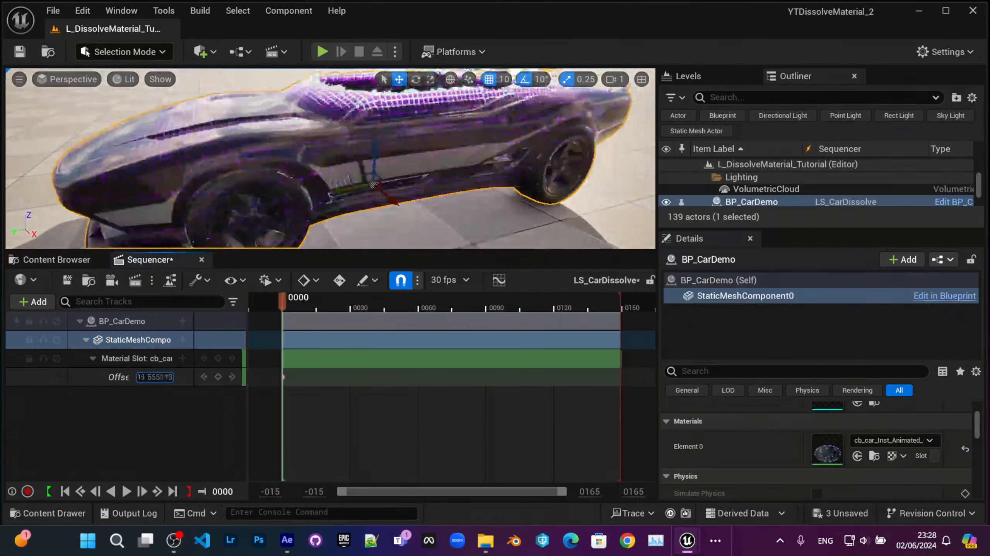
left_click(173, 377)
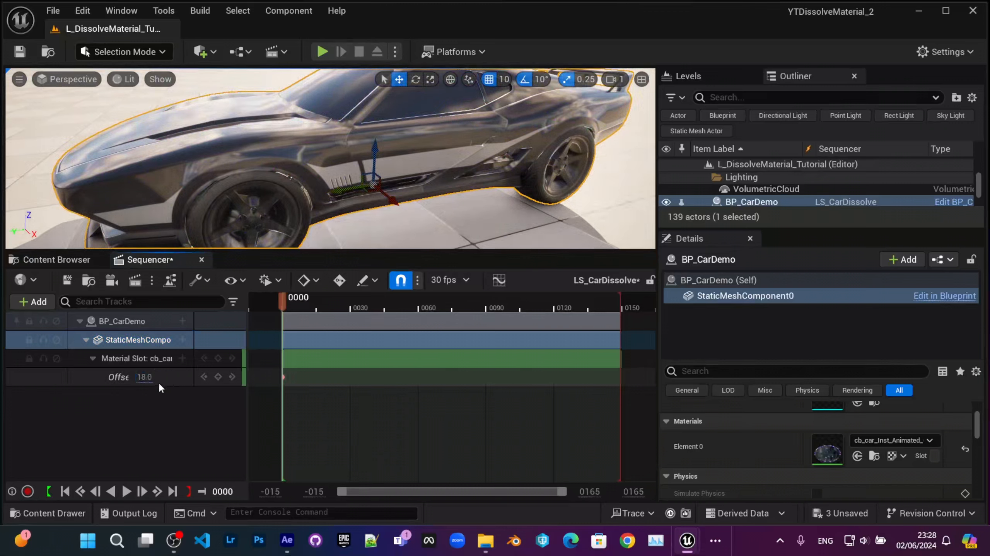
left_click_drag(336, 306, 334, 306)
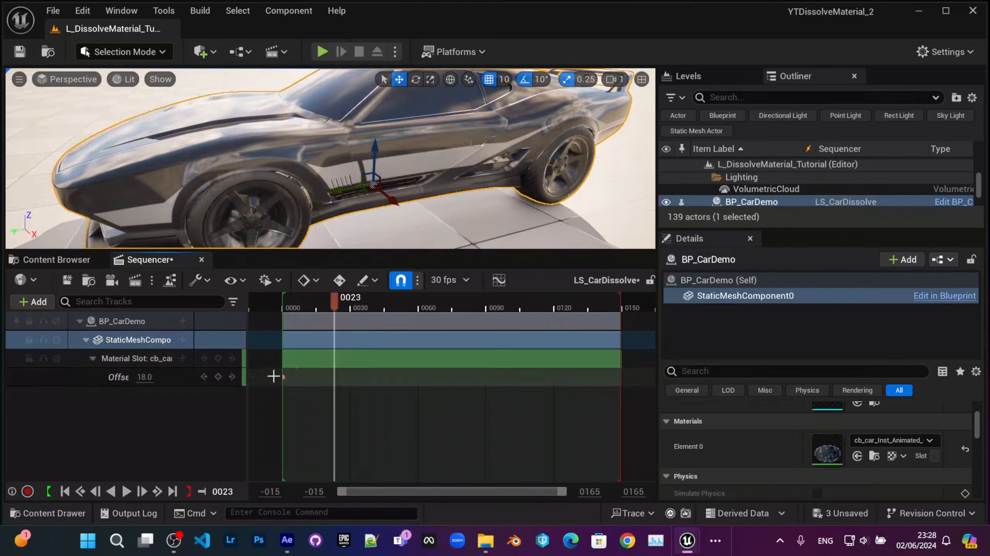
left_click(284, 308)
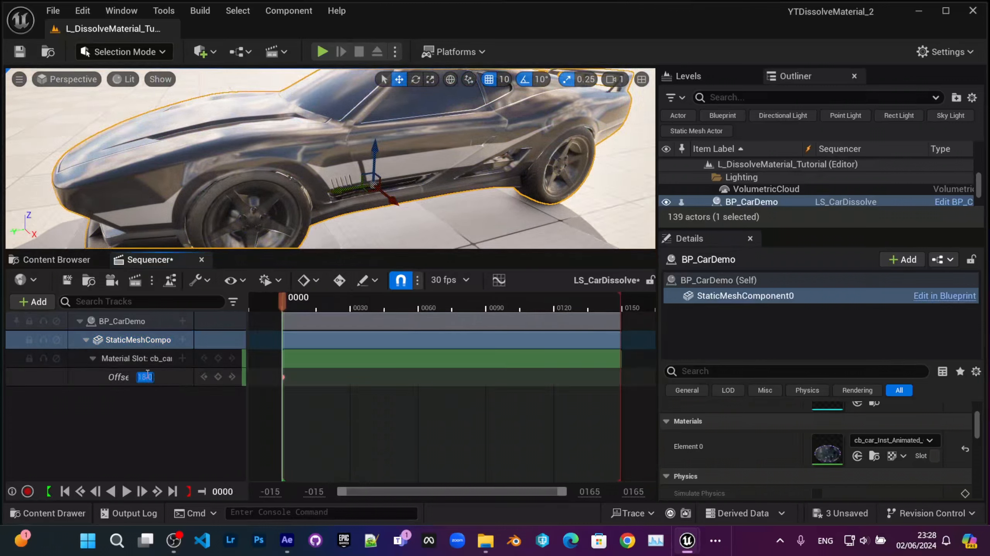
type("-2")
key("Return")
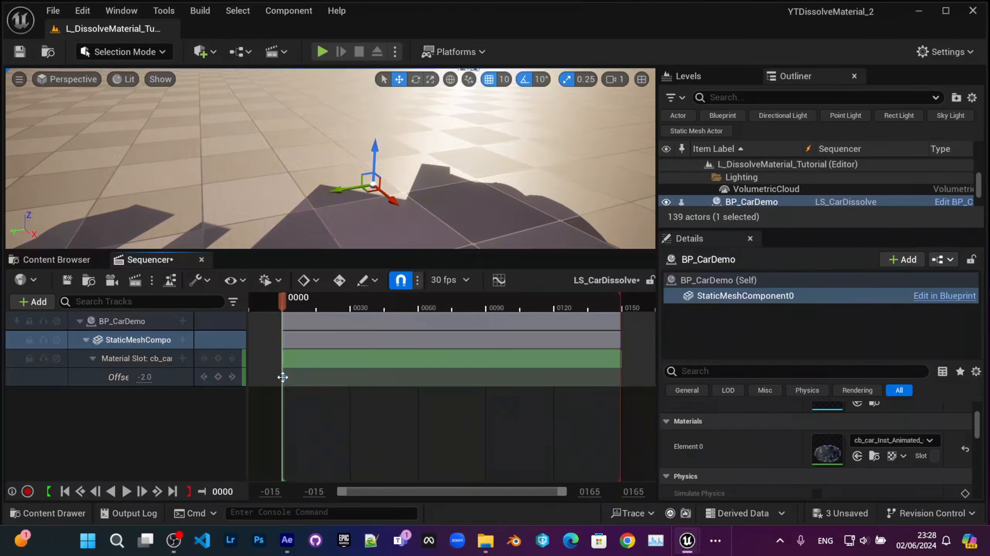
left_click_drag(282, 377, 334, 376)
Add an Offset key at frame 32 and set its value to 20.
mouse_move(356, 206)
right_mouse_down()
mouse_move(362, 220)
mouse_move(368, 195)
mouse_move(363, 218)
right_mouse_up()
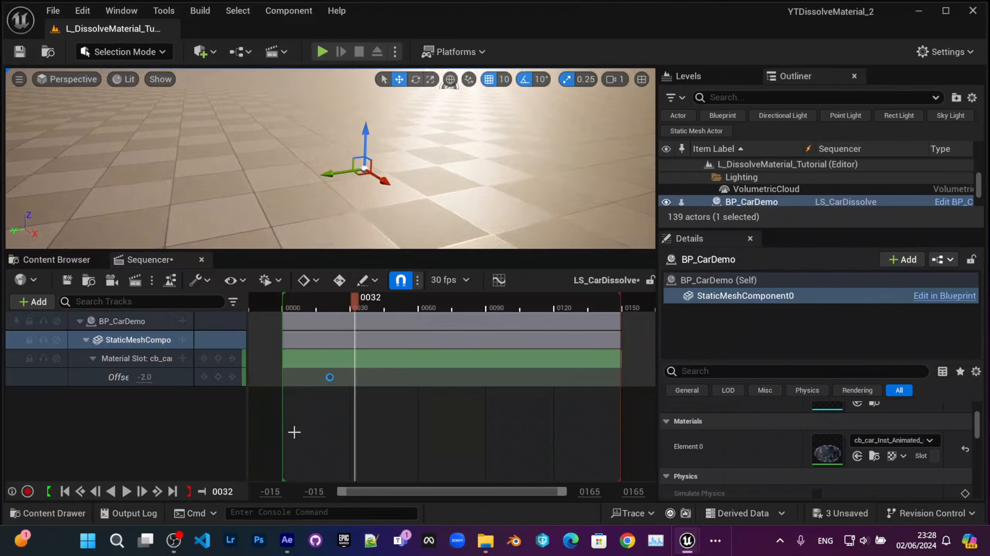
left_click(220, 377)
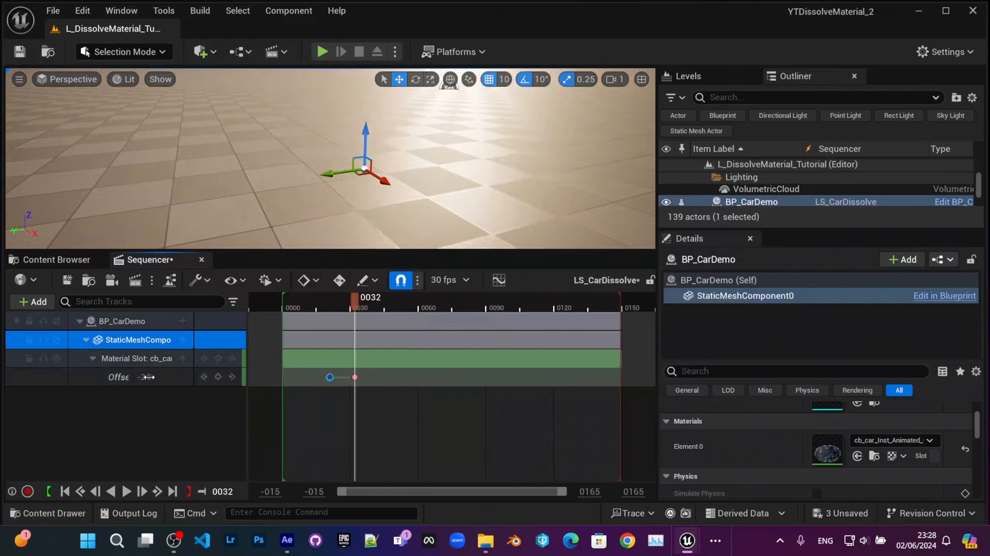
left_click(150, 377)
type("-2")
key("Return")
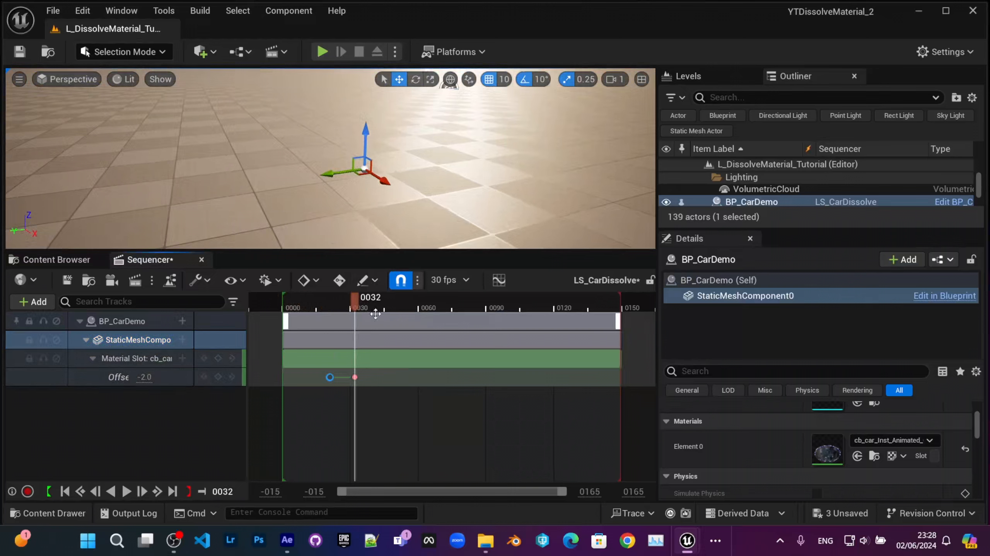
left_click(355, 377)
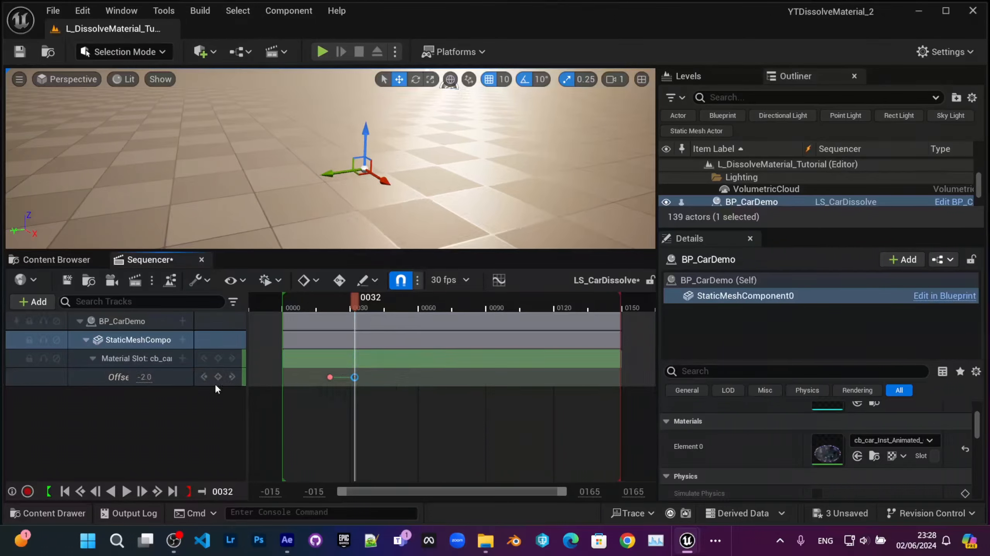
key("Return")
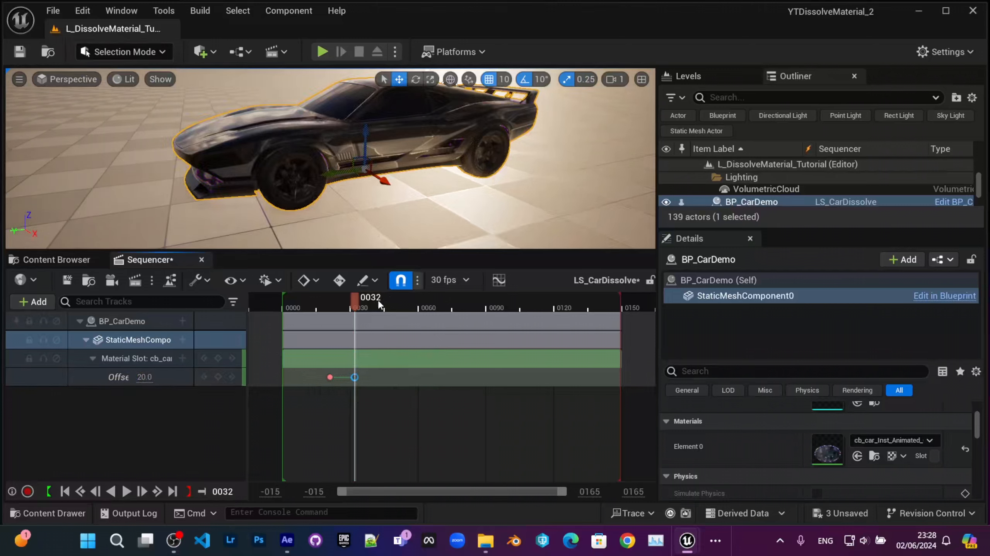
Set the Offset value of the key at frame 21 to -2.
left_click_drag(338, 317, 341, 339)
scroll(341, 398, "up", 3, "ctrl")
left_click(360, 432)
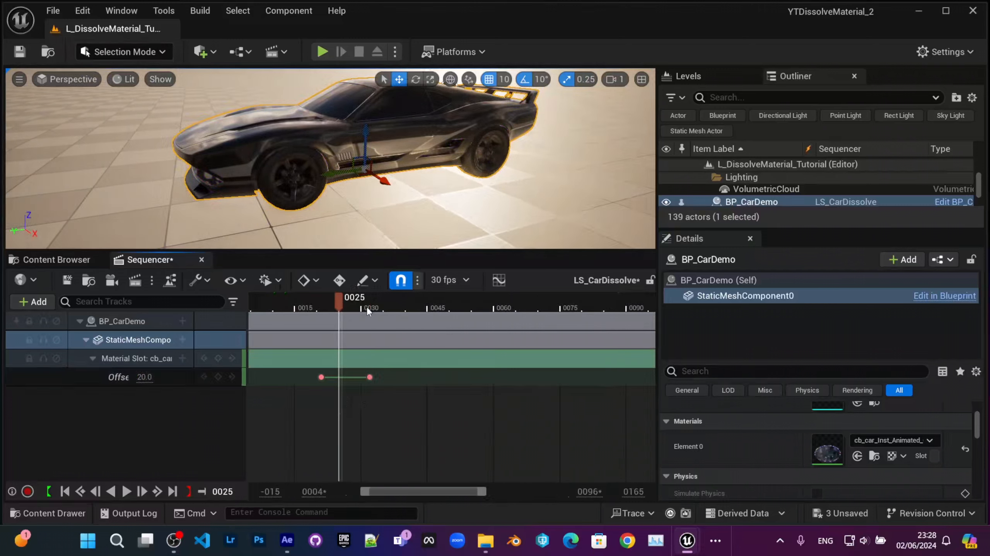
left_click(146, 378)
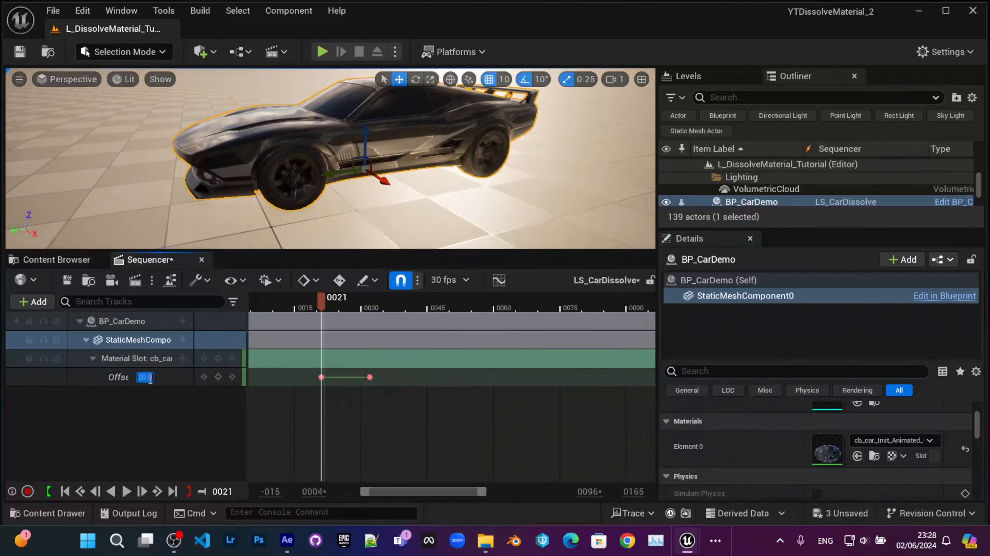
type("-2")
key("Return")
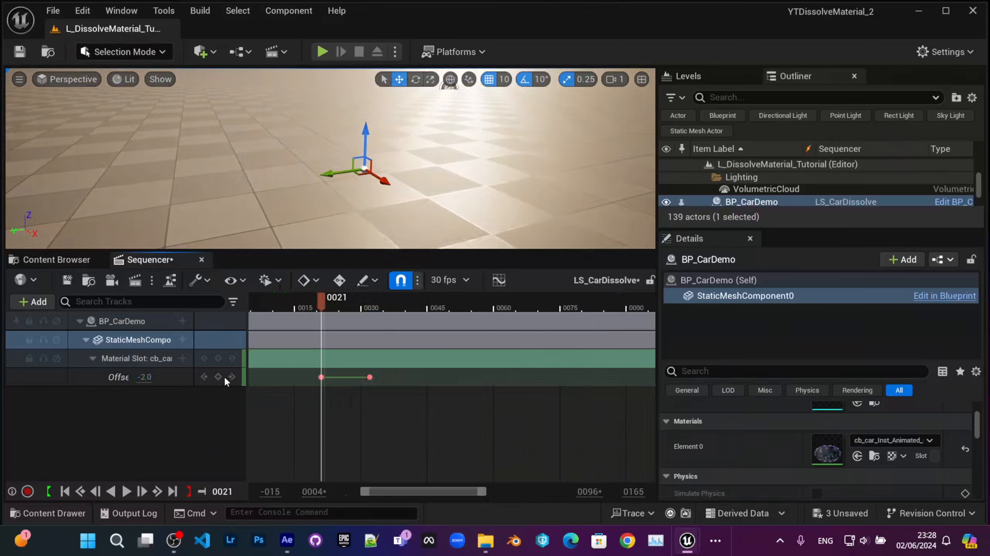
Scrub and play the sequence to preview the car's dissolve animation from a different view.
mouse_move(325, 302)
left_mouse_down()
mouse_move(354, 308)
mouse_move(327, 312)
left_mouse_up()
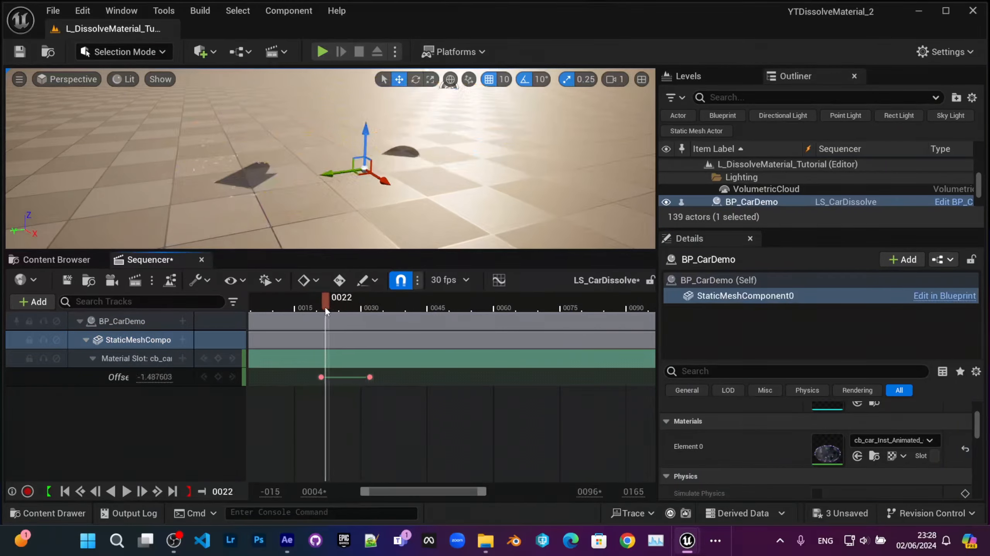
key("space")
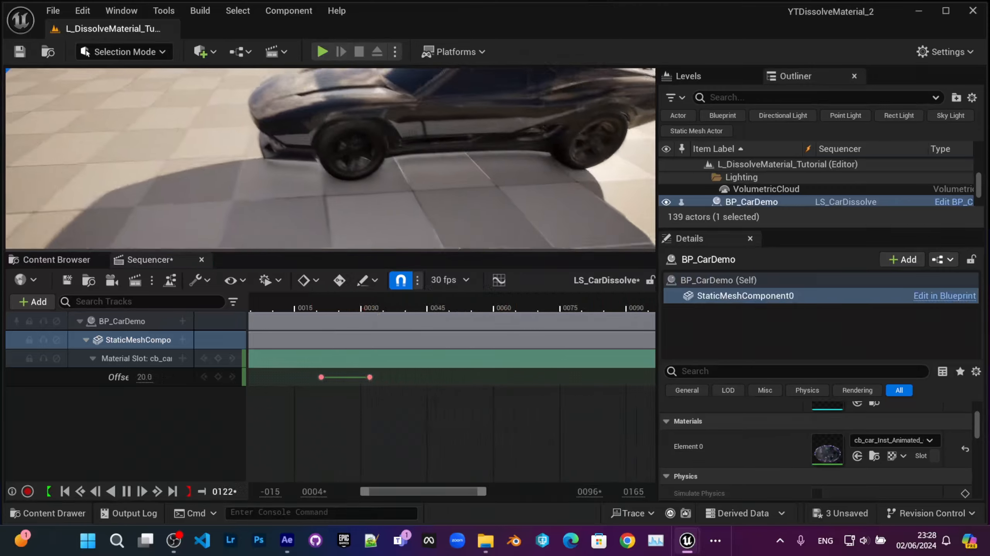
right_click_drag(331, 160, 347, 141)
left_click_drag(363, 318, 313, 305)
key("ctrl+z")
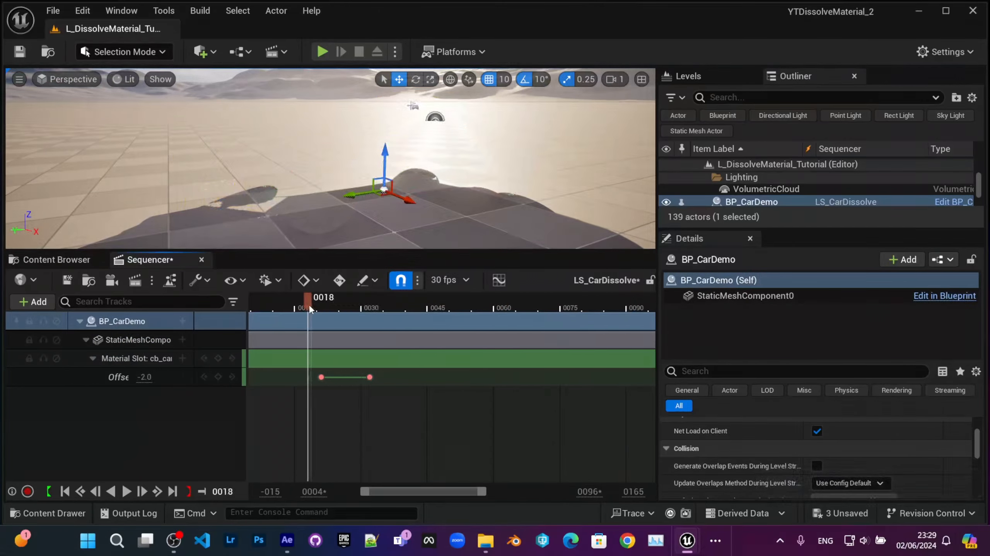
key("space")
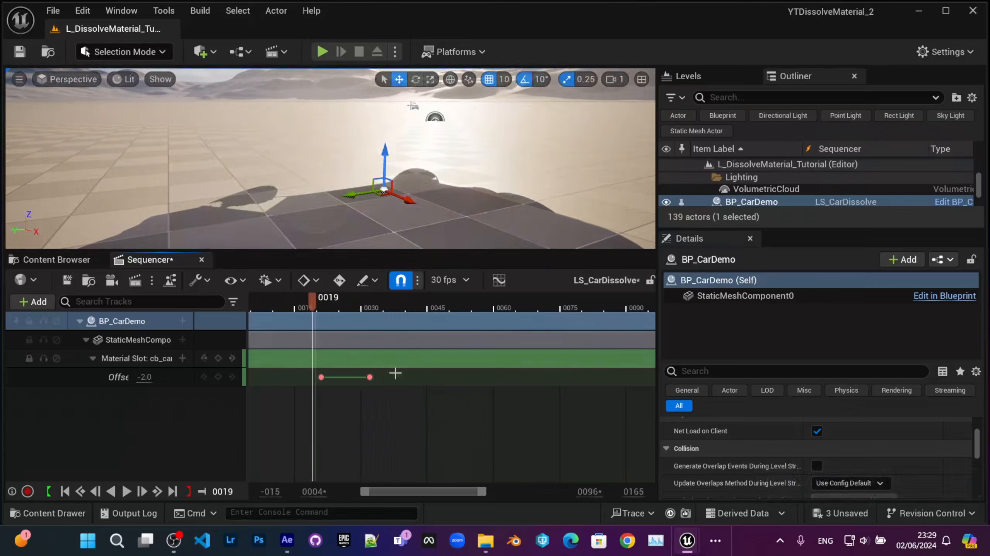
Move the second Offset key to frame 80 and preview the slower dissolve on the car.
left_click_drag(370, 378, 582, 377)
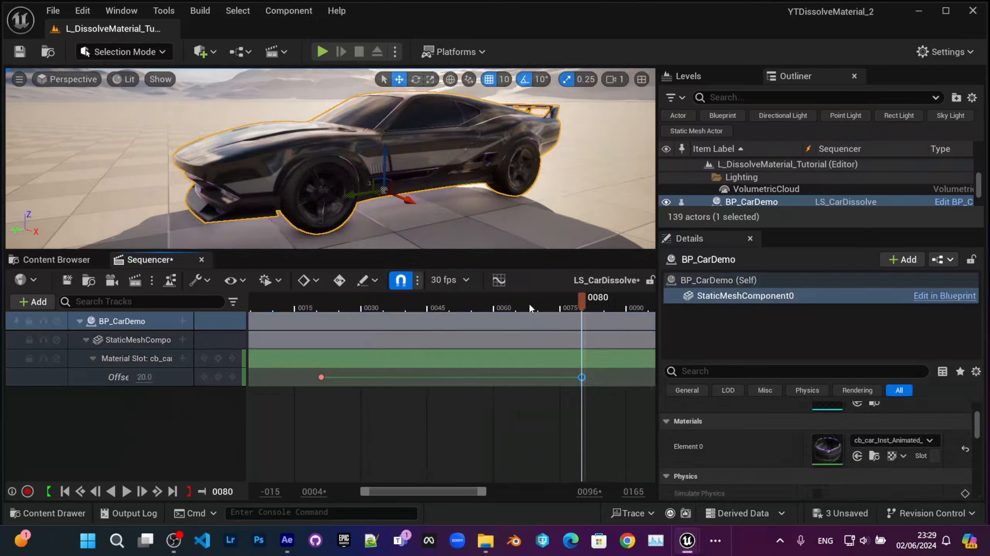
left_click_drag(529, 302, 335, 308)
key("space")
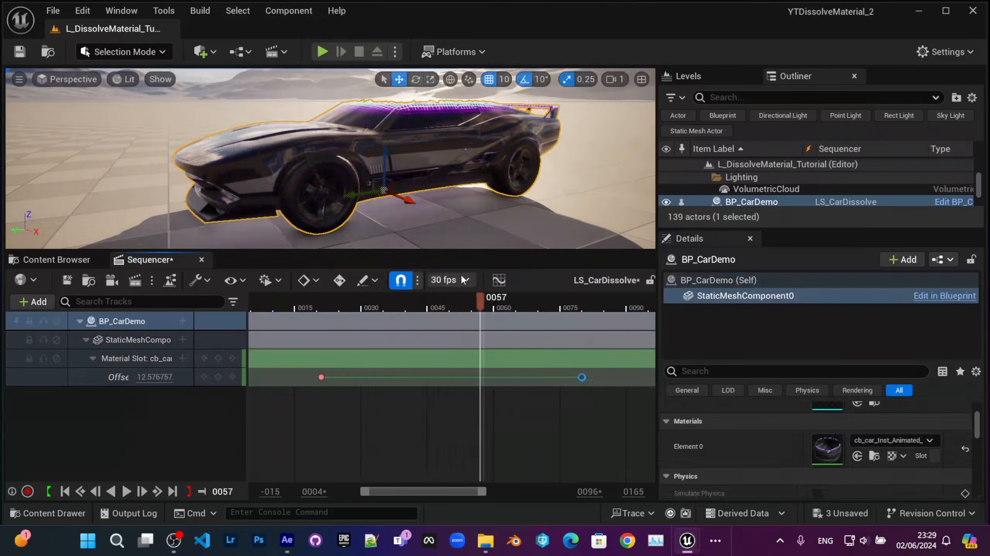
mouse_move(448, 210)
right_mouse_down()
mouse_move(468, 215)
mouse_move(459, 212)
right_mouse_up()
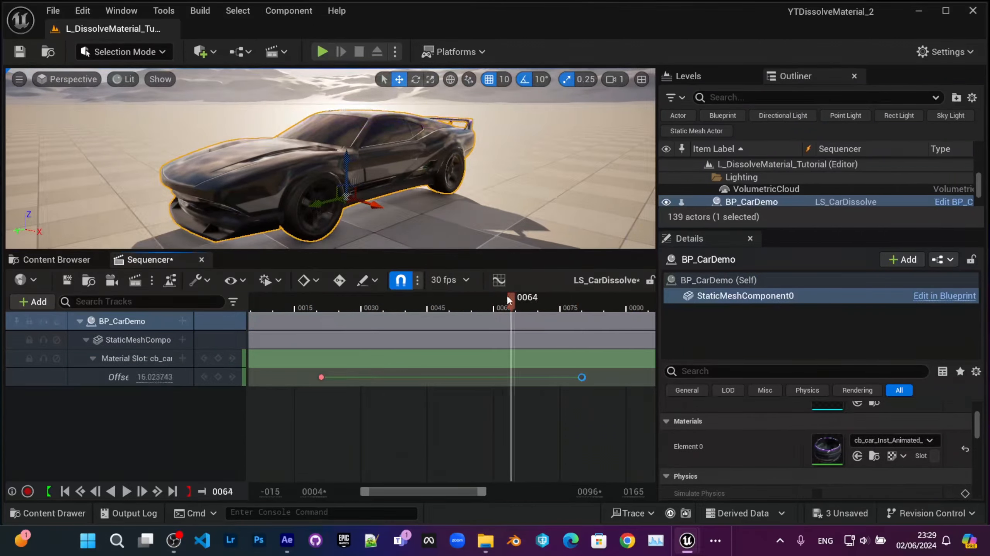
left_click_drag(506, 299, 537, 300)
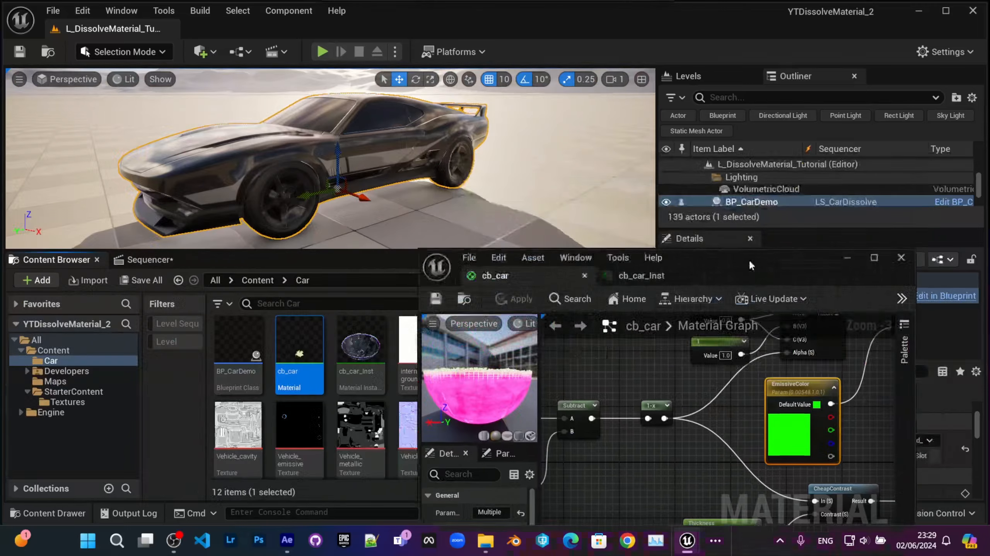
Move the cb_car material editor below the car and enlarge the level viewport.
left_click_drag(669, 249, 668, 437)
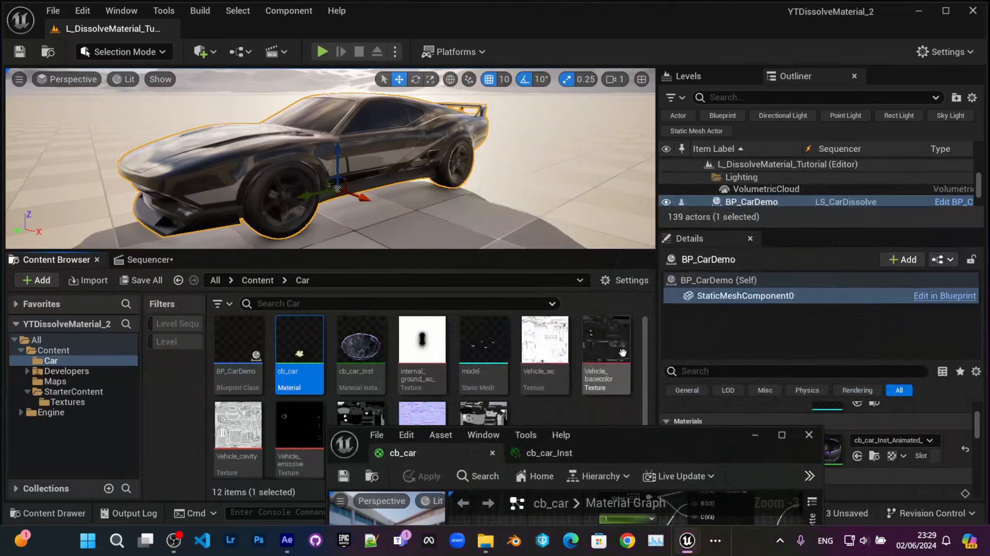
left_click_drag(526, 258, 545, 342)
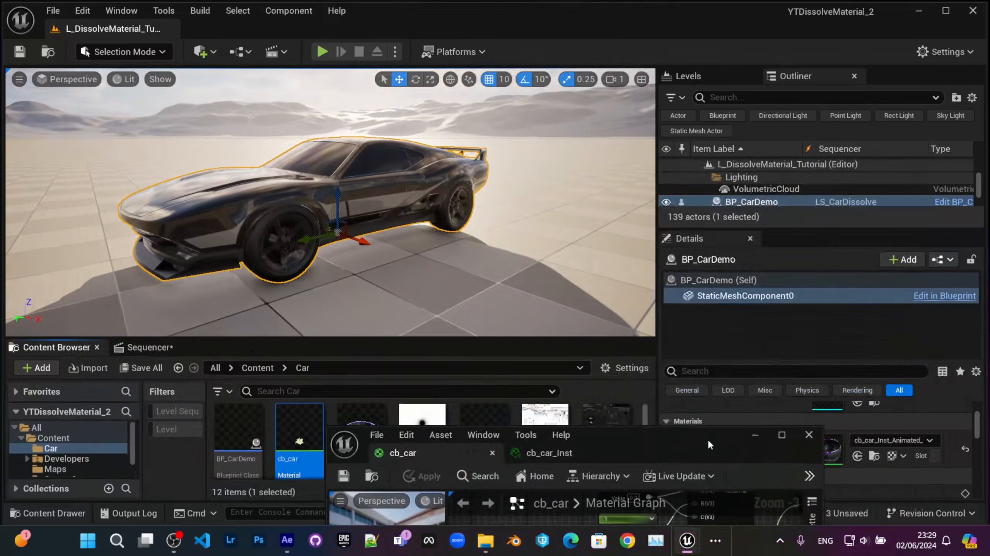
Maximize the cb_car material editor and select the Texture Sample node that uses Vehicle_emissive.
mouse_move(303, 236)
right_mouse_down()
mouse_move(281, 235)
mouse_move(295, 240)
mouse_move(288, 238)
right_mouse_up()
left_click_drag(658, 434, 627, 1)
right_click_drag(683, 178, 488, 178)
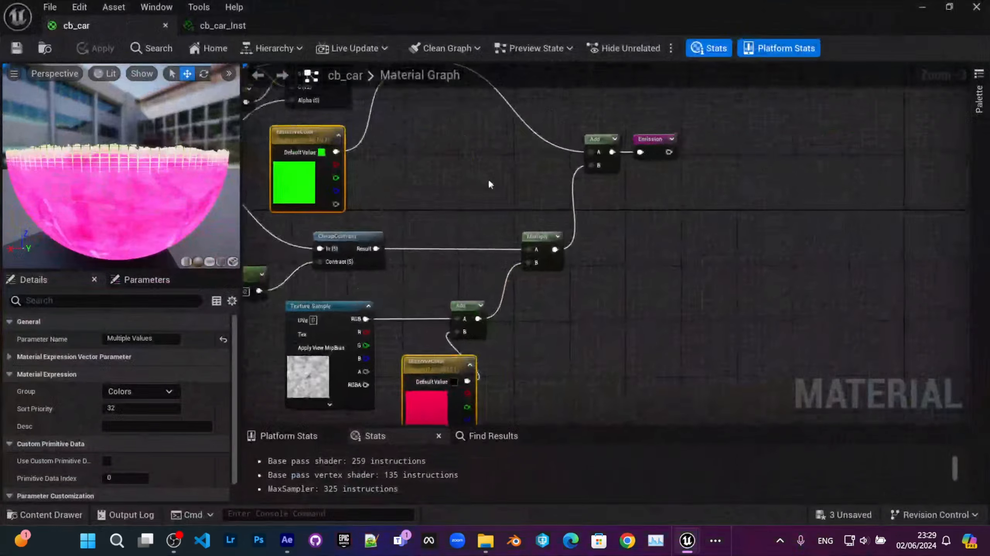
scroll(488, 178, "down", 3)
right_click_drag(694, 210, 567, 172)
scroll(647, 216, "up", 2)
right_click_drag(686, 206, 549, 98)
scroll(503, 227, "up", 2)
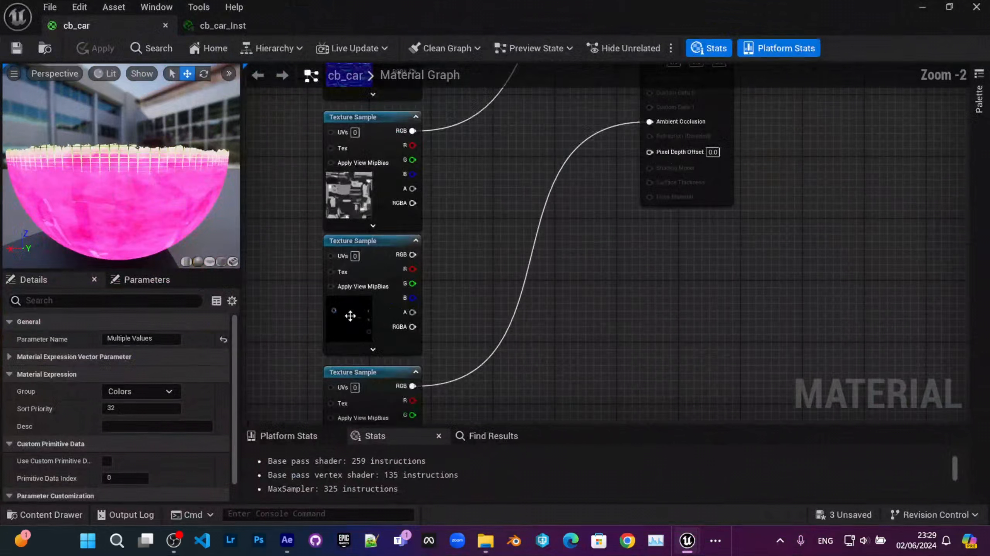
left_click(349, 316)
right_click_drag(453, 257, 540, 170)
right_click_drag(596, 119, 595, 174)
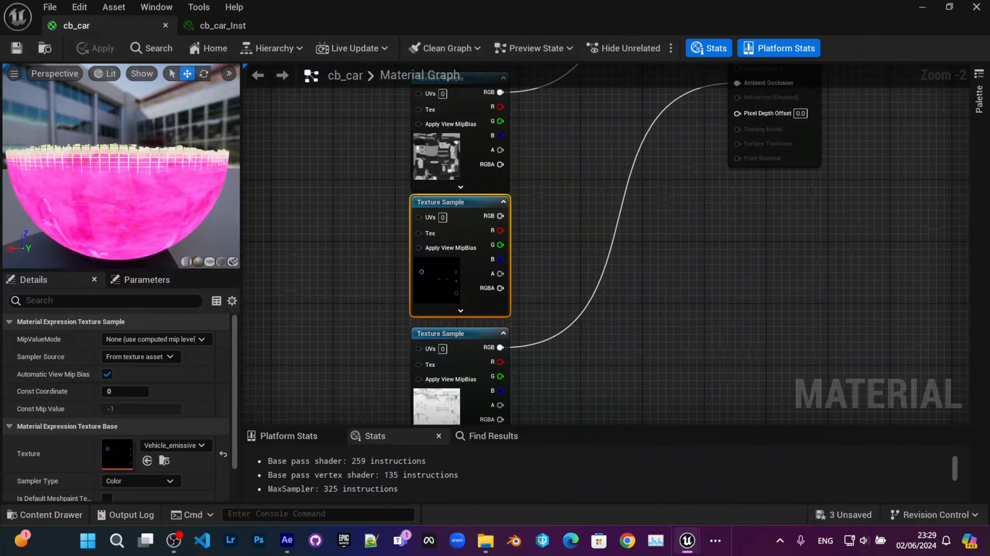
Move the material output node aside and place the emissive Texture Sample just below the OpacityMask reroute node.
right_click_drag(597, 183, 689, 169)
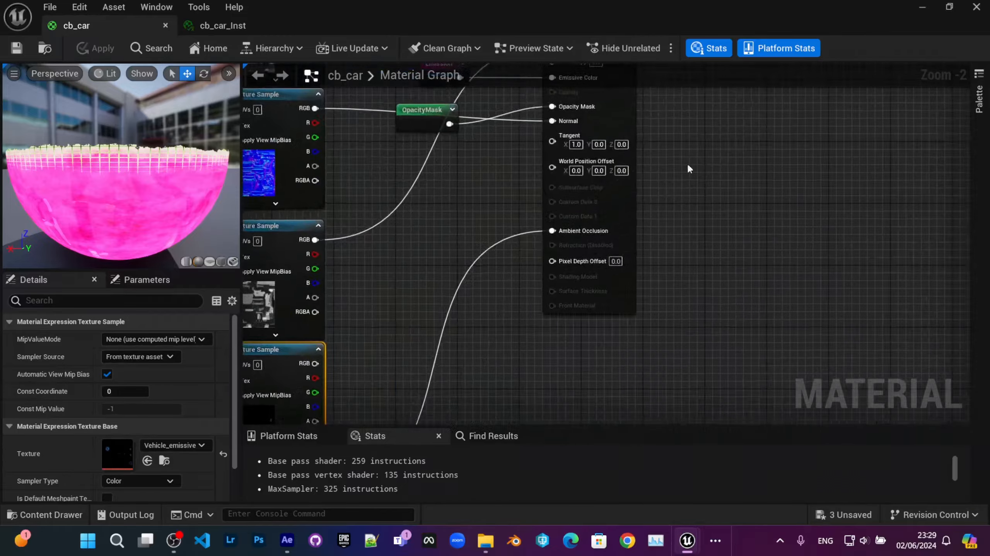
left_click_drag(632, 135, 759, 134)
right_click_drag(511, 305, 570, 250)
scroll(570, 250, "down", 2)
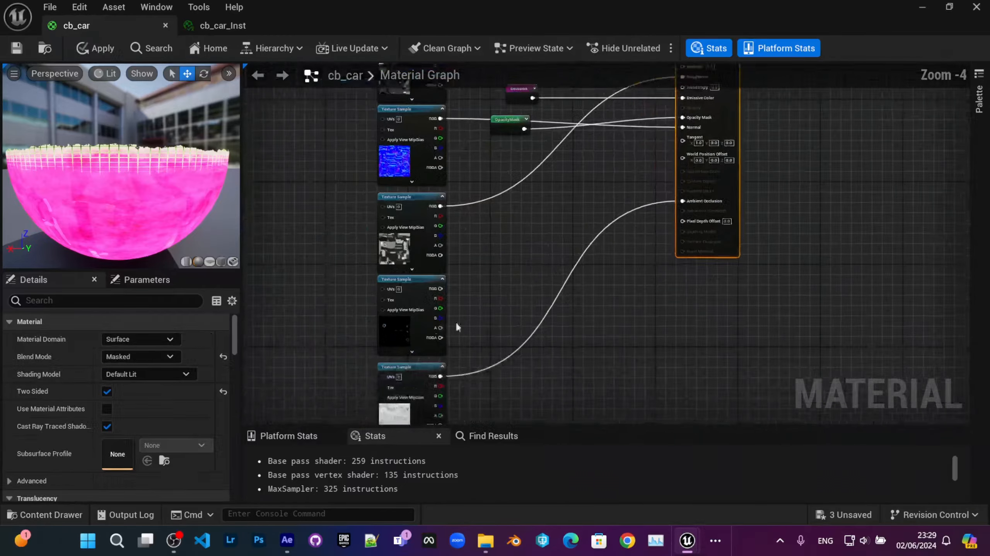
left_click_drag(392, 327, 547, 255)
scroll(459, 309, "up", 3)
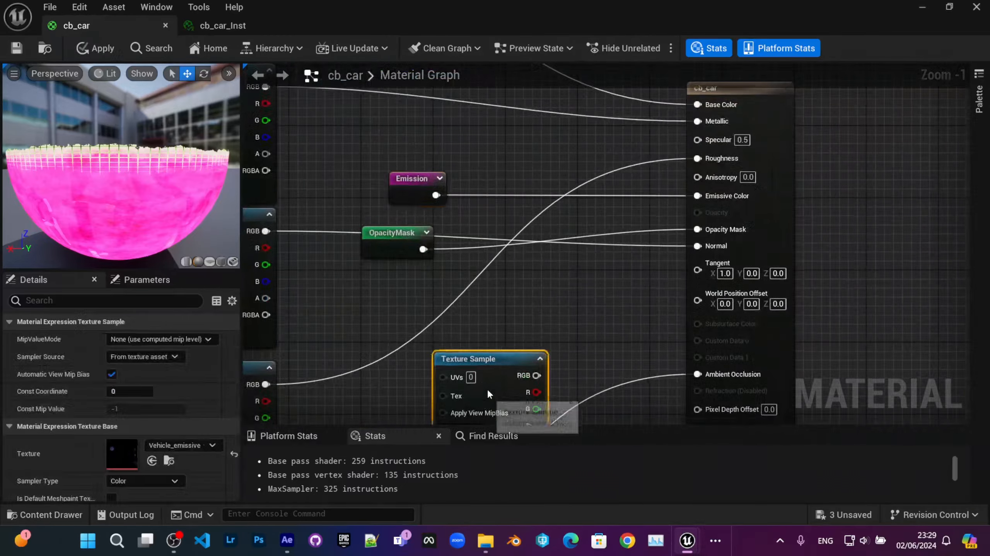
left_click_drag(487, 389, 515, 178)
left_click_drag(501, 249, 461, 370)
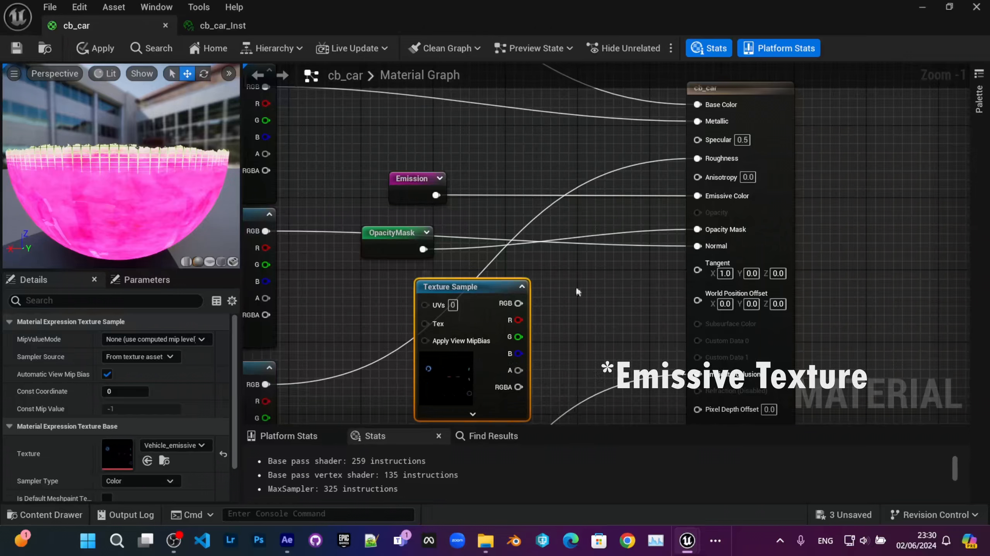
Add a Lerp node with Emission connected to A and the emissive texture's RGB connected to B.
right_click_drag(573, 203, 555, 213)
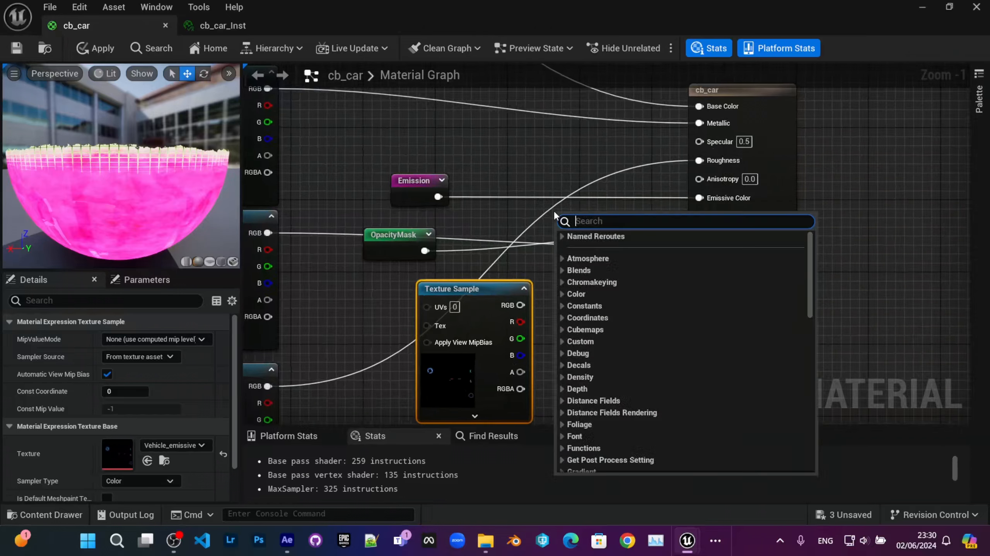
type("lerp")
key("Return")
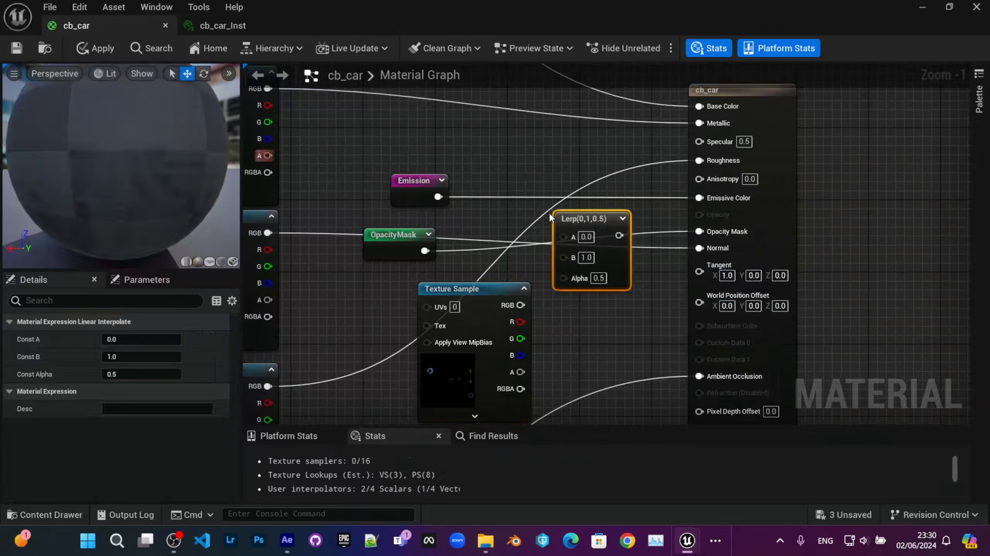
left_click_drag(528, 305, 441, 198)
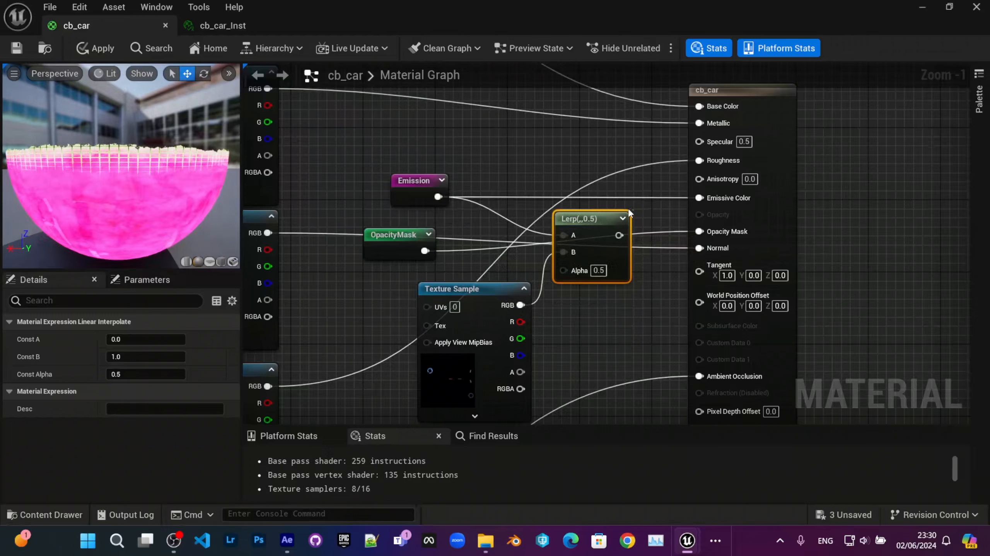
Replace the direct Emission link to Emissive Color with the Lerp's output and align the Lerp beside Emission.
left_click(626, 198, "alt")
left_click_drag(619, 235, 699, 199)
left_click_drag(597, 271, 603, 241)
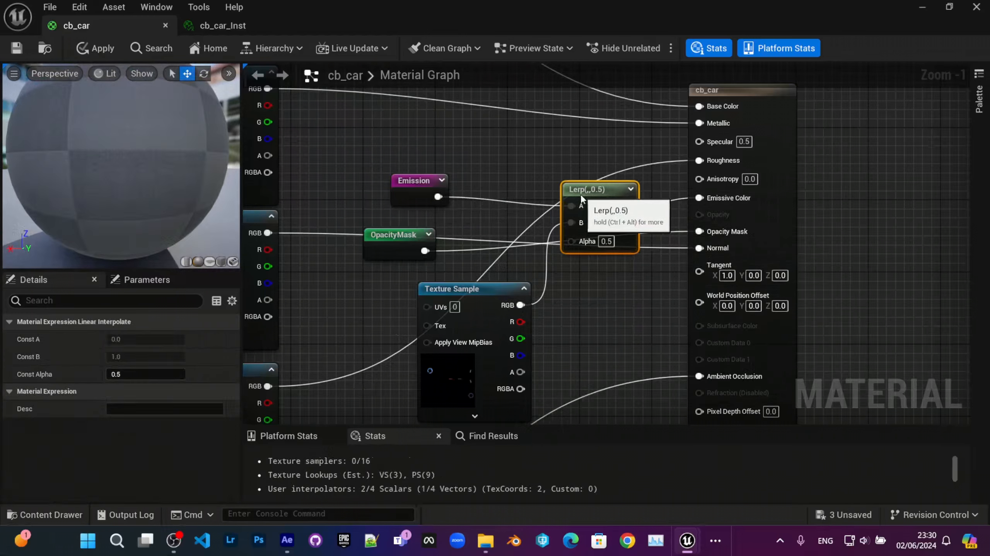
Add a Constant node below the Lerp.
right_click(574, 293)
type("cost")
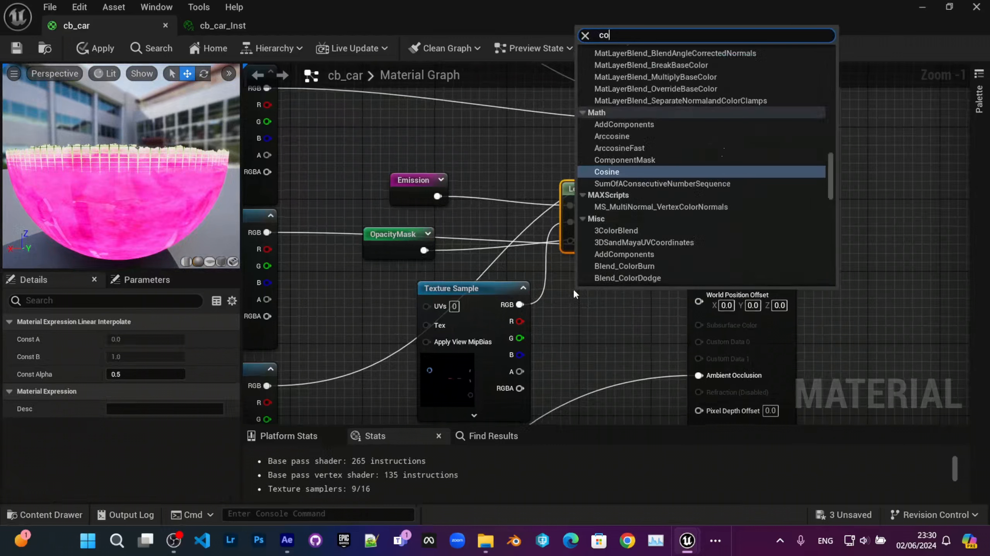
key("BackSpace")
key("BackSpace")
type("n")
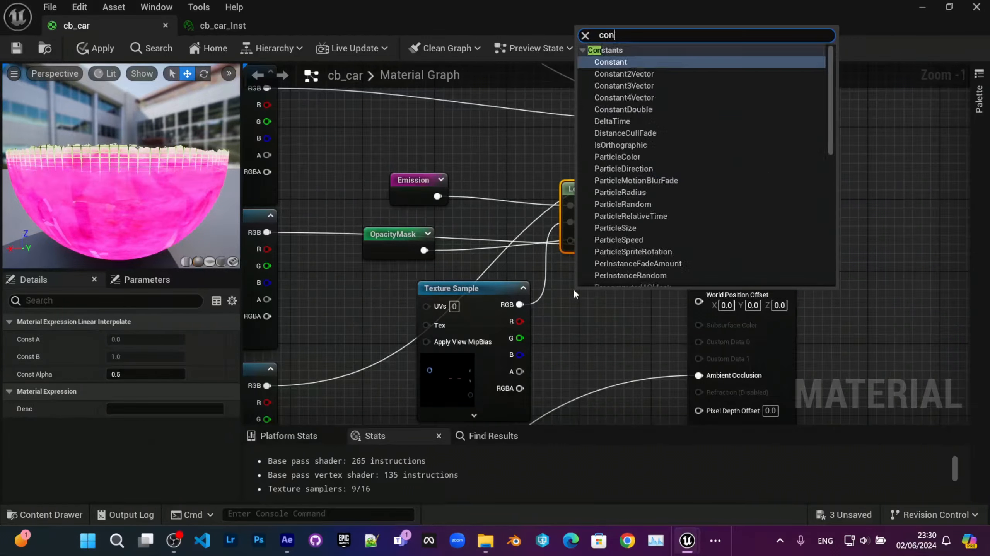
key("Return")
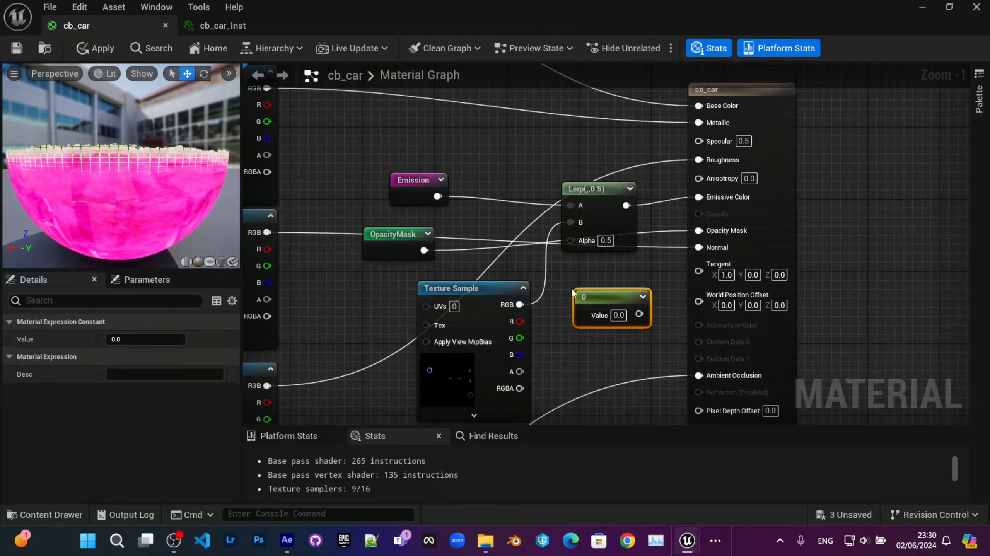
right_click_drag(711, 260, 707, 255)
Convert the constant into a parameter named EmissiveSwitcher.
right_click(608, 298)
left_click(656, 254)
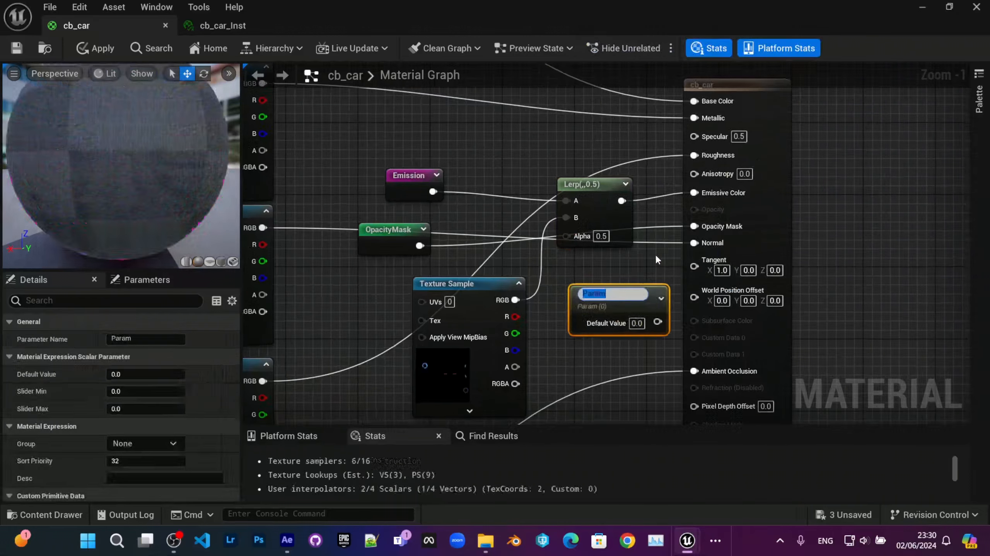
type("Switcher")
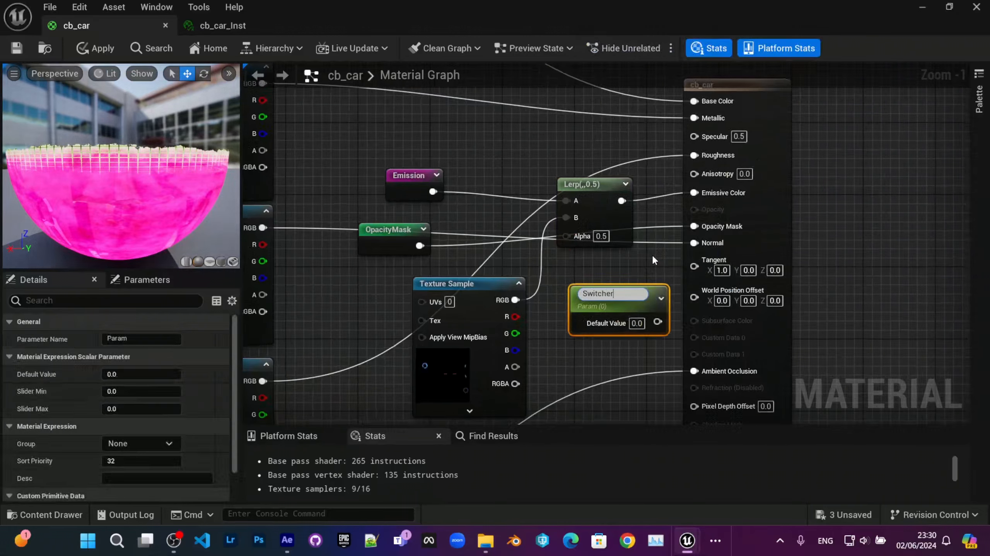
key("Home")
type("EM")
key("BackSpace")
type("missive")
key("Return")
Connect EmissiveSwitcher to the Lerp's Alpha input and place it closer to the emissive texture.
left_click_drag(594, 303, 563, 303)
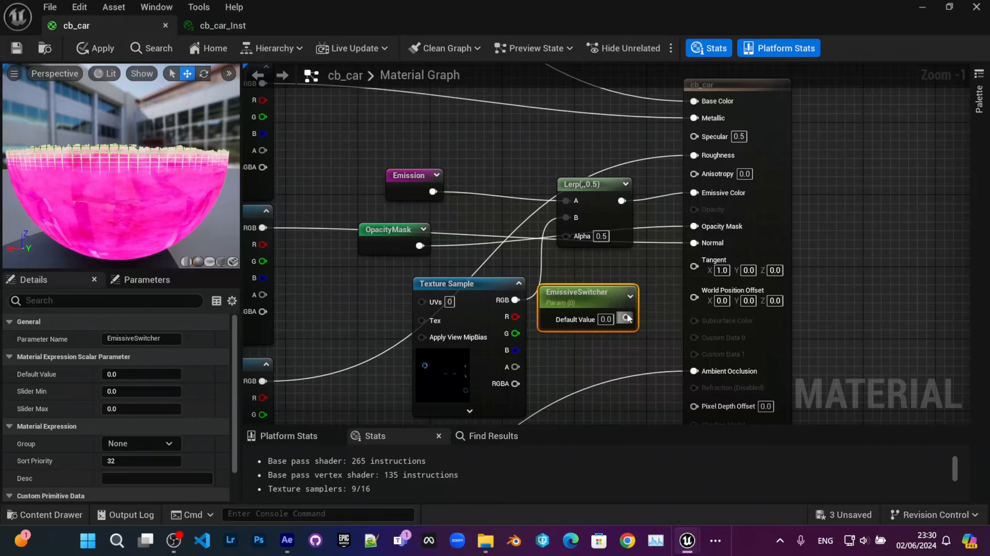
left_click_drag(626, 317, 566, 234)
left_click(606, 320)
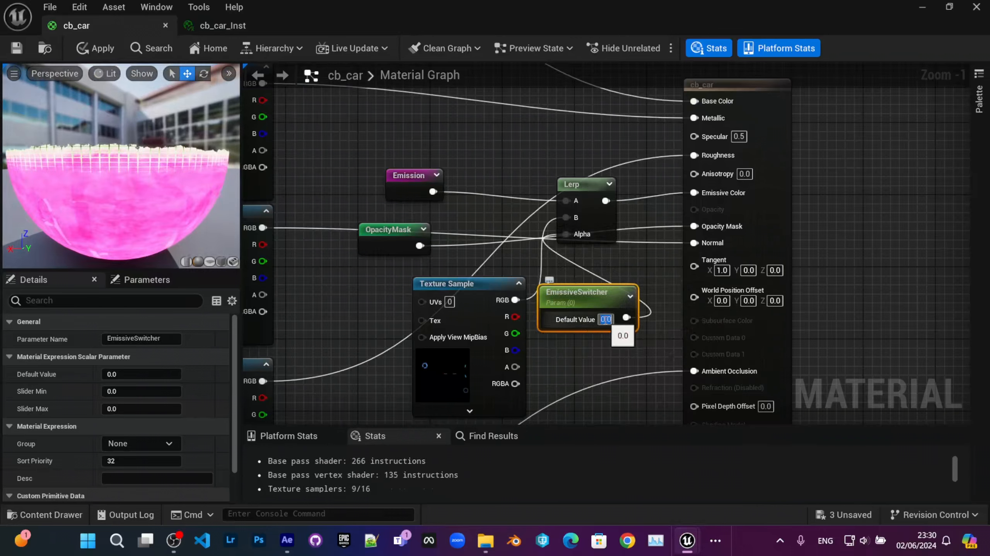
Spread out the emissive texture, Lerp and Emission nodes, and move OpacityMask toward the material output.
right_click_drag(492, 301, 532, 289)
left_click_drag(515, 355, 477, 355)
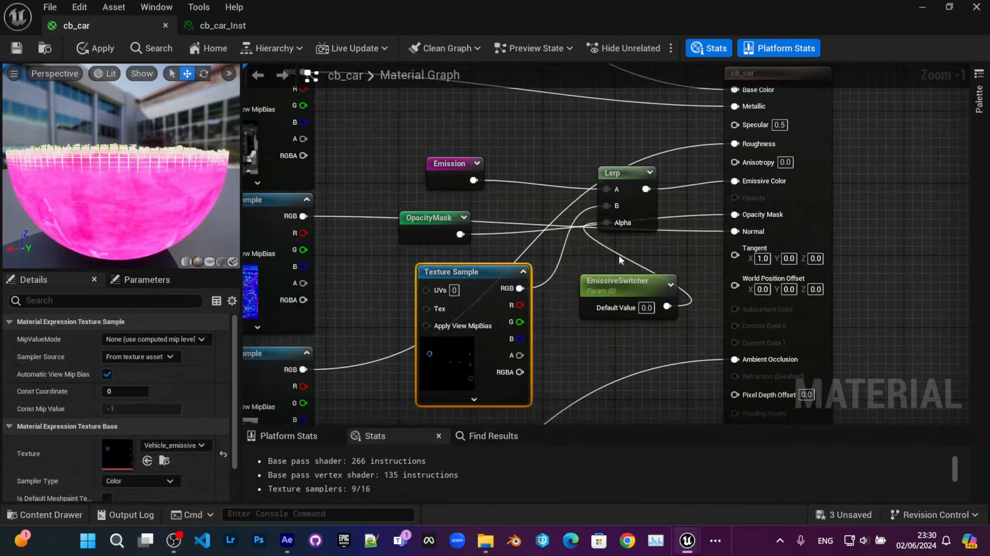
left_click_drag(631, 177, 631, 168)
mouse_move(455, 163)
left_mouse_down()
mouse_move(455, 146)
mouse_move(450, 159)
left_mouse_up()
left_click_drag(449, 341, 430, 333)
left_click_drag(453, 244, 664, 245)
Arrange Emission, the emissive texture, Lerp and EmissiveSwitcher as a compact group beside the texture column.
scroll(837, 294, "down", 2)
left_click_drag(640, 358, 530, 191)
mouse_move(502, 144)
left_mouse_down()
mouse_move(593, 226)
mouse_move(656, 348)
left_mouse_up()
left_click_drag(693, 207, 627, 207)
left_click(638, 253)
scroll(579, 330, "up", 2)
right_click_drag(500, 336, 549, 354)
left_click_drag(504, 348, 512, 290)
left_click_drag(649, 300, 622, 290)
scroll(588, 296, "down", 2)
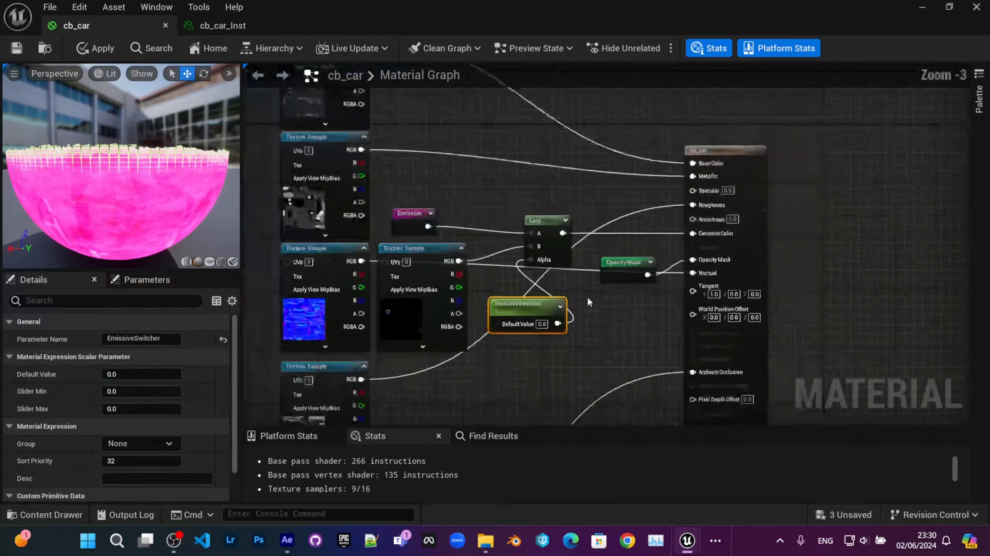
Move OpacityMask and the material output node together farther away from the Lerp group.
right_click_drag(745, 357, 682, 266)
scroll(682, 268, "down", 2)
left_click_drag(691, 351, 717, 178)
scroll(580, 268, "up", 3)
right_click_drag(576, 270, 596, 284)
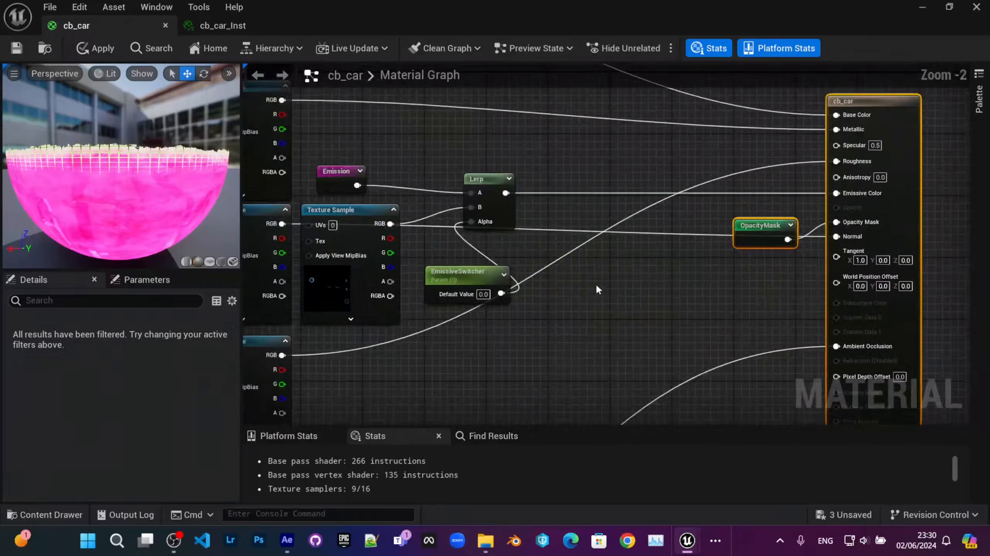
Check the rearranged emissive nodes and save the cb_car material.
left_click(595, 283)
scroll(568, 289, "down", 1)
right_click_drag(365, 250, 462, 260)
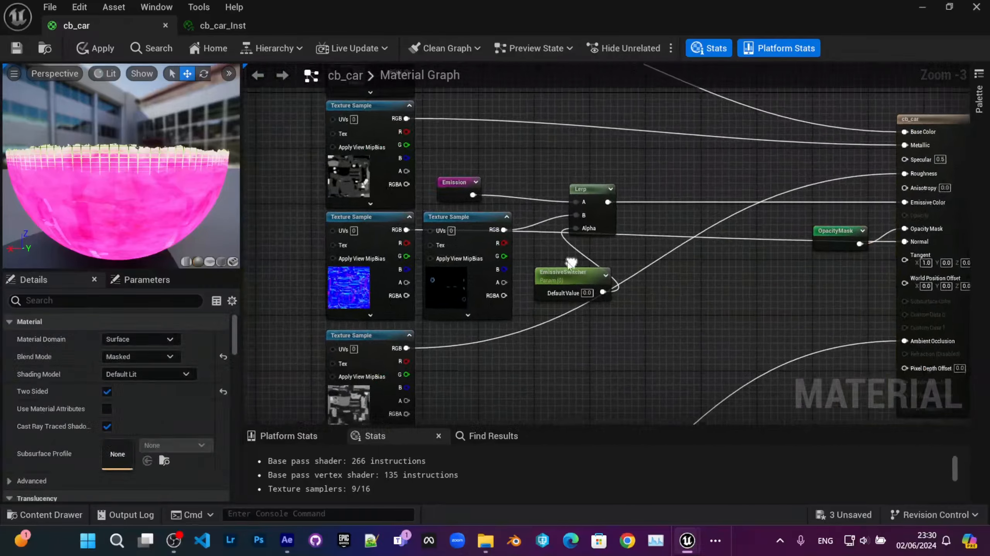
left_click(462, 260)
scroll(462, 260, "up", 2)
left_click(16, 48)
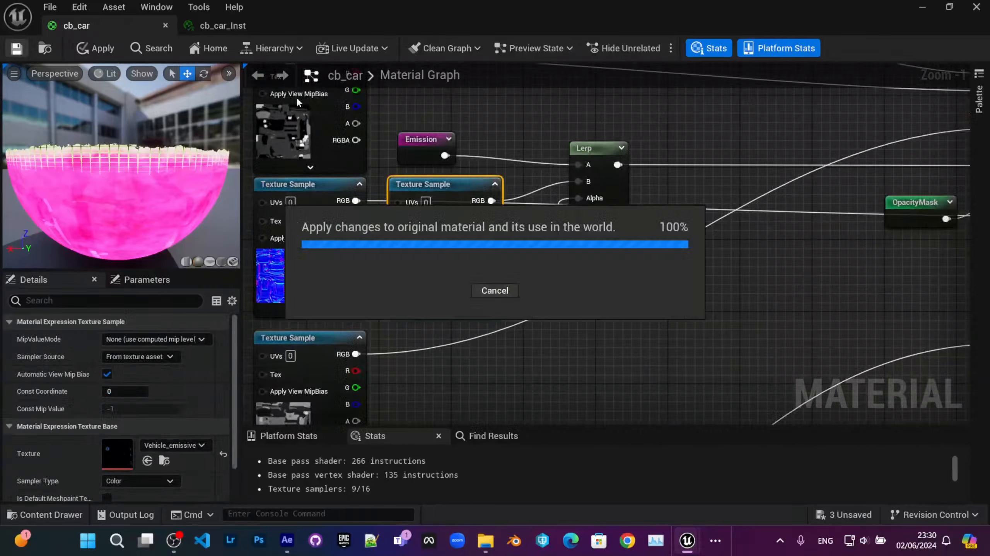
In cb_car_Inst, enable the EmissiveSwitcher override and set it to 1.
left_click(238, 28)
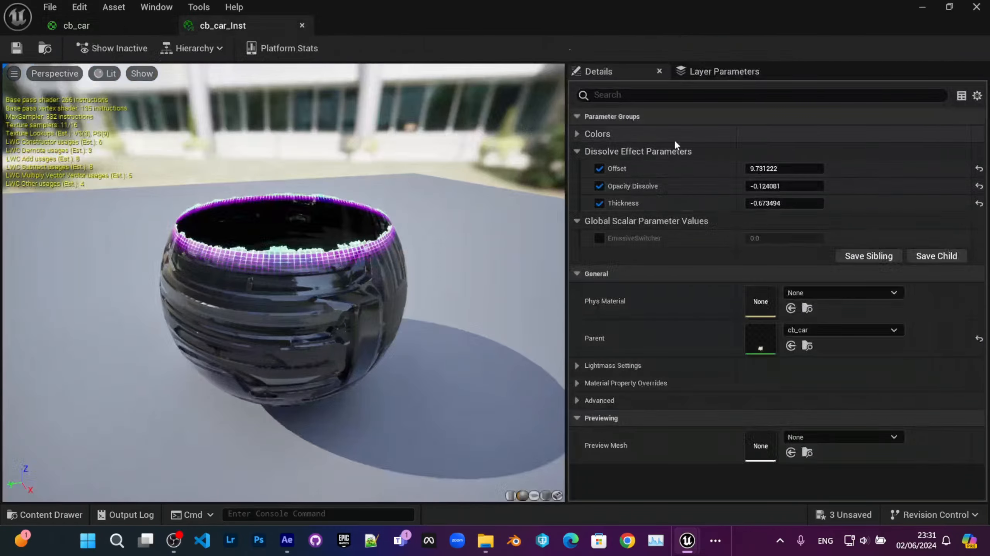
left_click(599, 239)
left_click_drag(794, 237, 825, 236)
left_click(790, 234)
type("1")
key("Return")
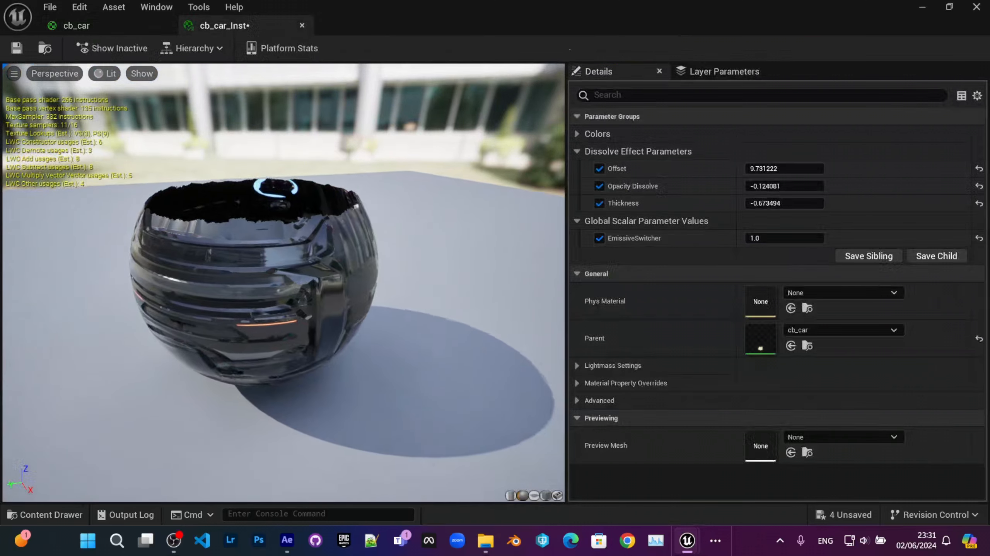
Shrink the cb_car_Inst editor beside the level viewport and frame the whole car to view its emissive lights.
right_click_drag(350, 234, 350, 258)
left_click_drag(425, 16, 712, 134)
left_click_drag(466, 223, 584, 233)
left_click_drag(801, 282, 775, 282)
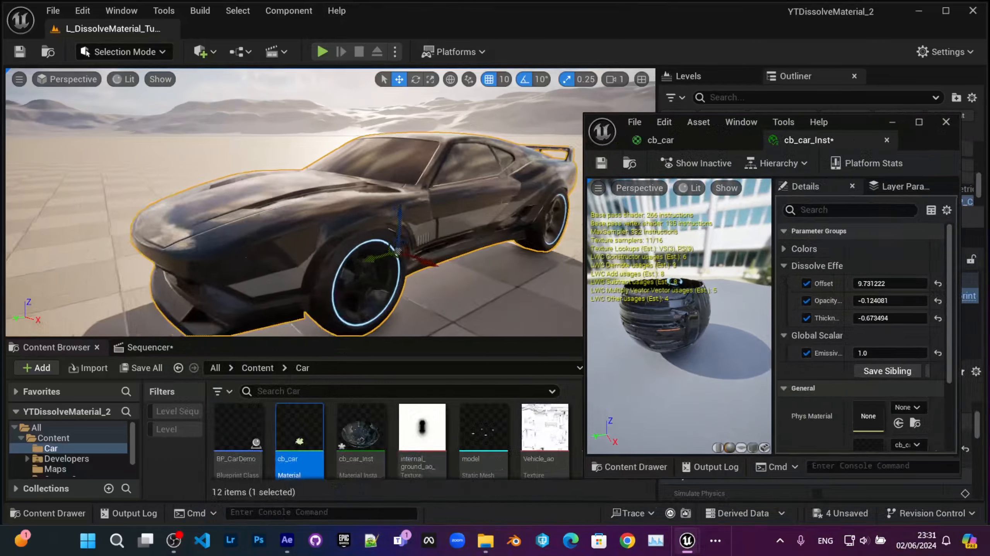
right_click_drag(390, 233, 437, 226)
Set EmissiveSwitcher in cb_car_Inst to 0 and inspect the preview mesh up close.
left_click(885, 353)
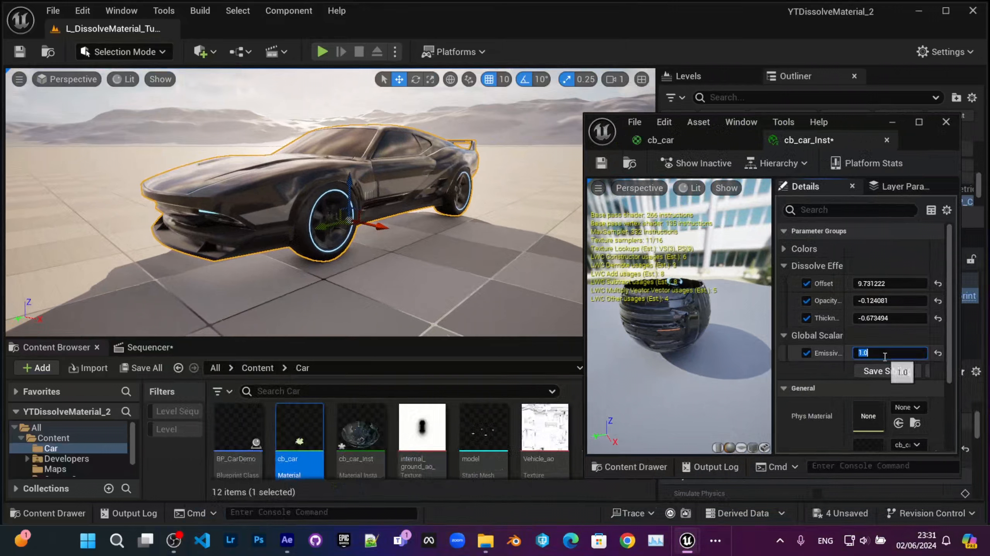
type("0")
key("Return")
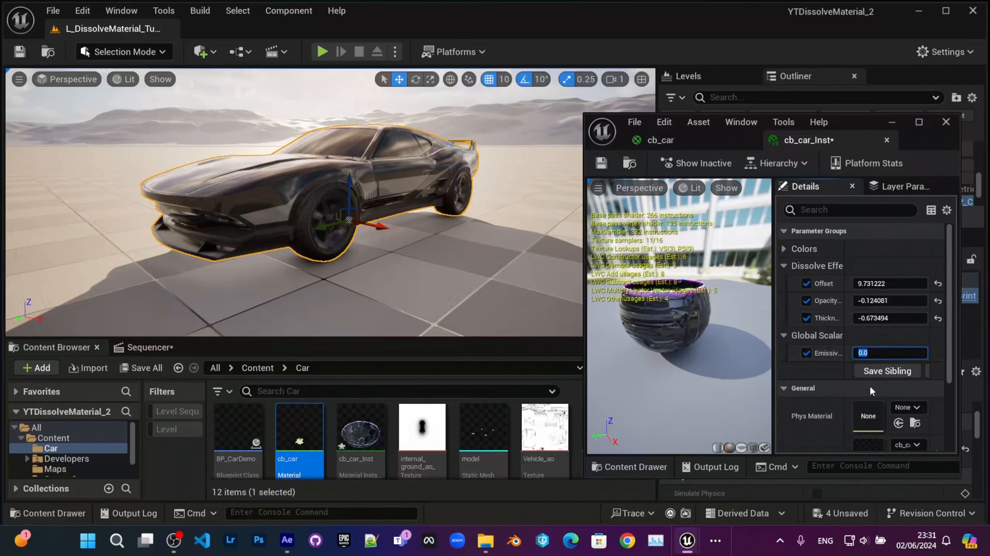
left_click_drag(711, 297, 731, 324)
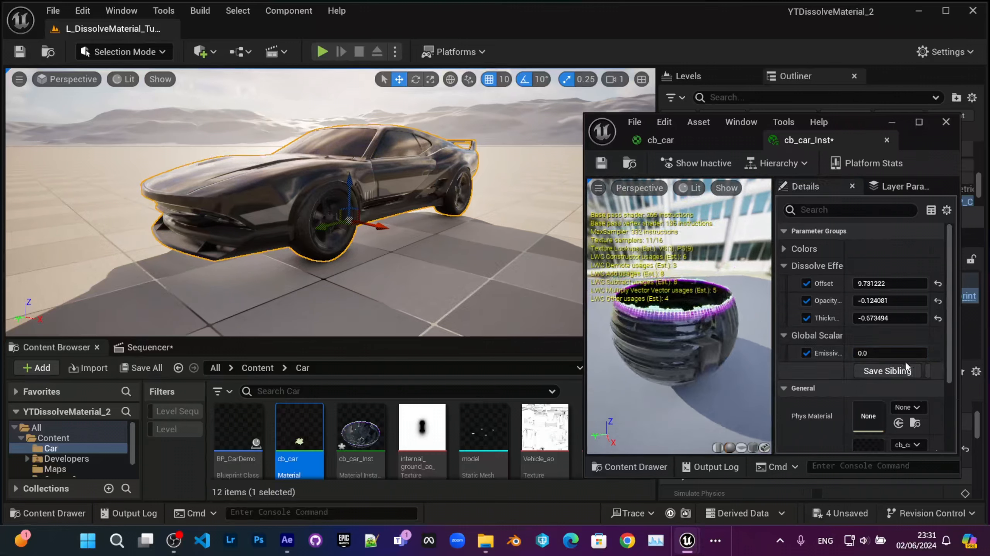
Set EmissiveSwitcher in cb_car_Inst back to 1.
left_click(900, 354)
type("1")
key("Return")
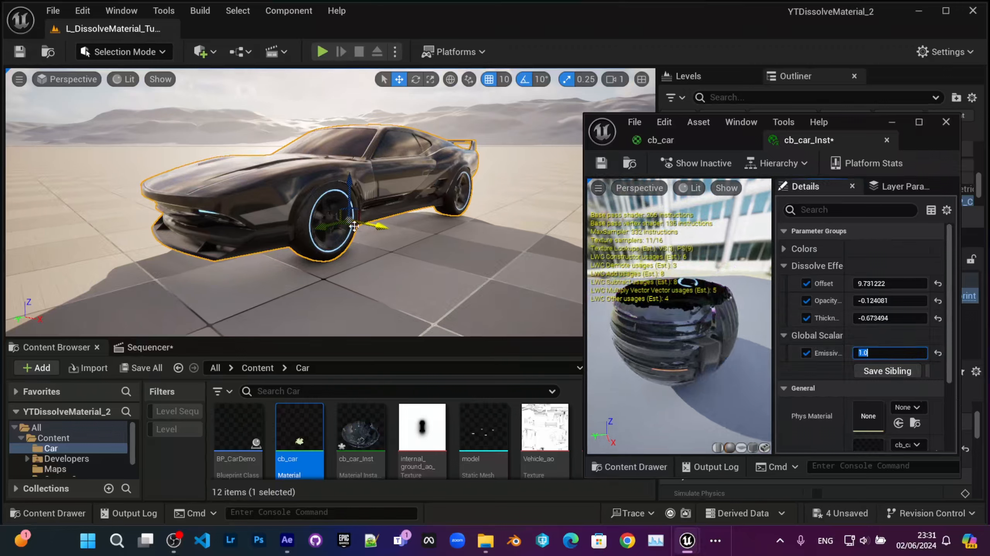
Minimize the material editor and go to frame 21 of the LS_CarDissolve sequence.
left_click(663, 141)
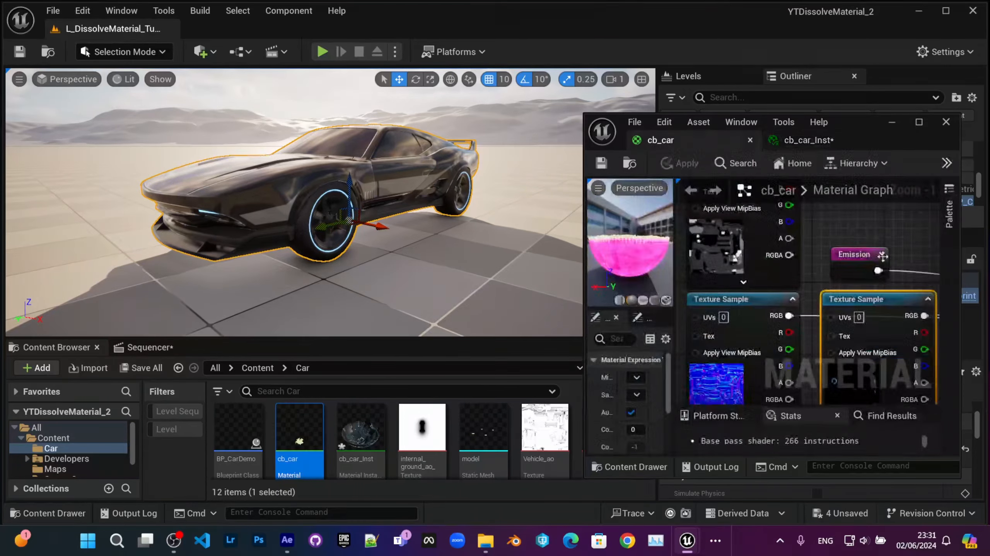
left_click(892, 122)
left_click(150, 347)
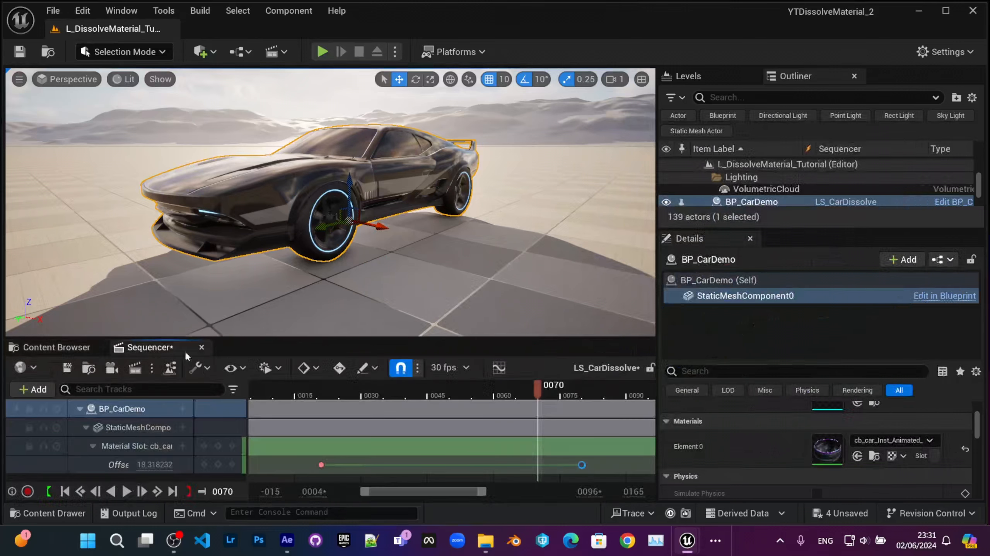
left_click_drag(541, 391, 322, 391)
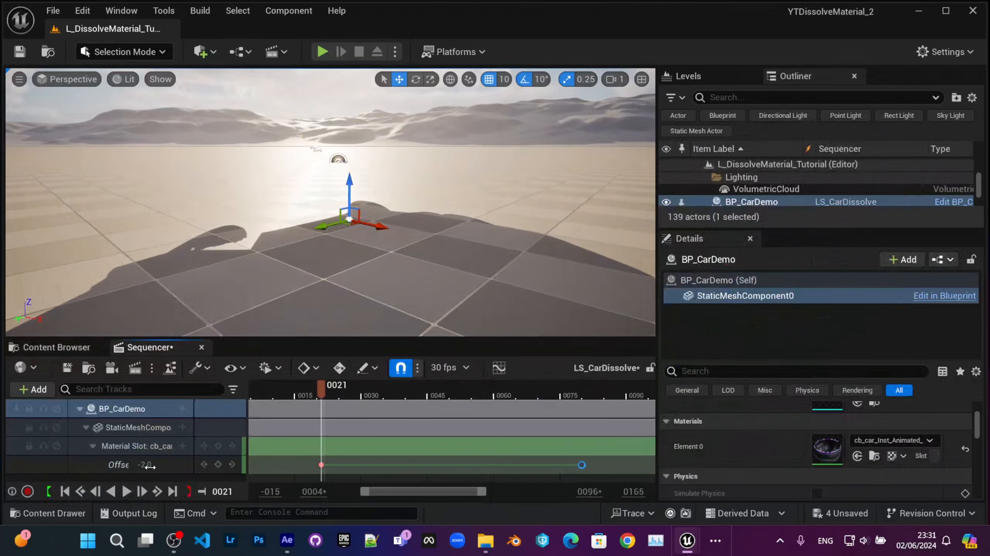
Add an EmissiveSwitcher track to the car's material slot and key it to 0 at frame 21.
left_click(182, 446)
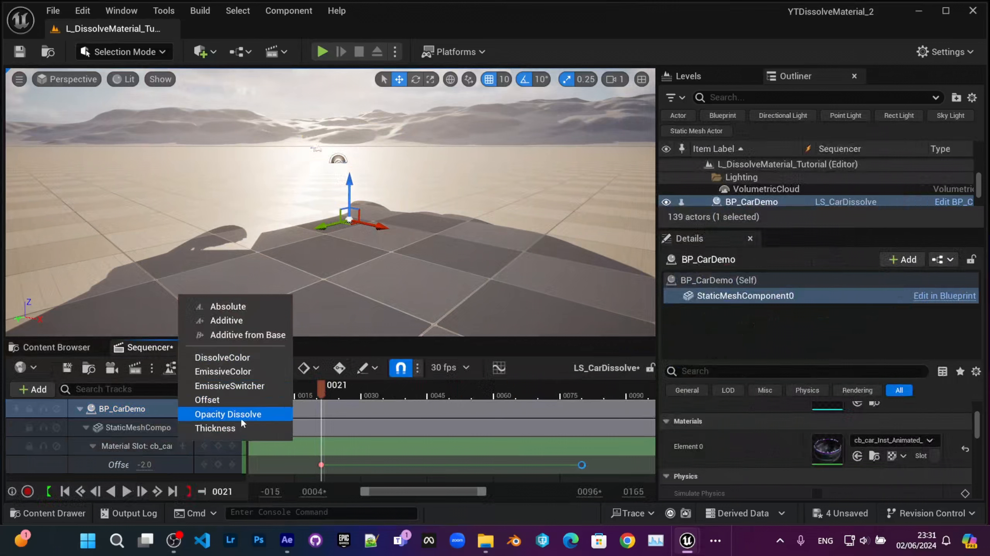
left_click(223, 371)
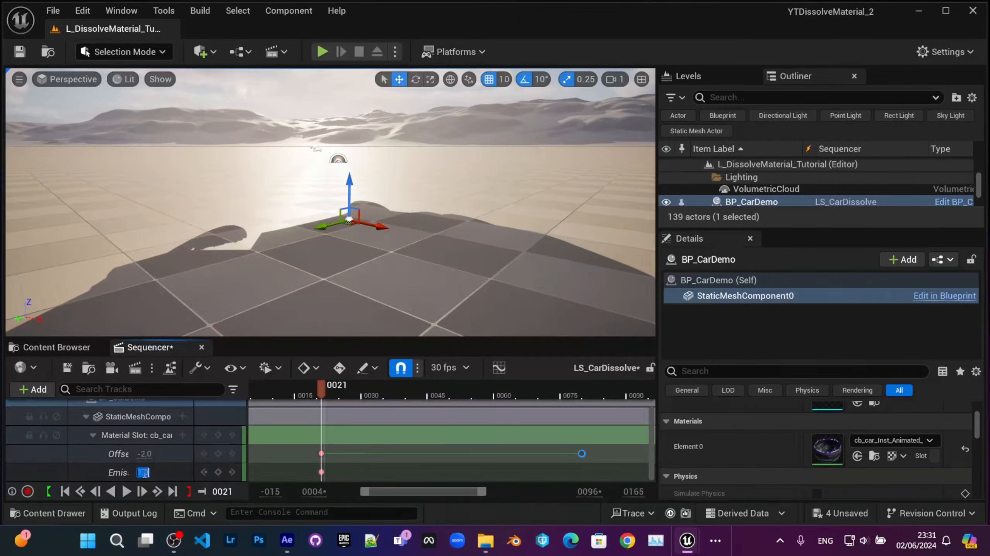
type("0")
key("Return")
Add an EmissiveSwitcher key holding the value 0 at frame 72.
left_click_drag(336, 392, 551, 413)
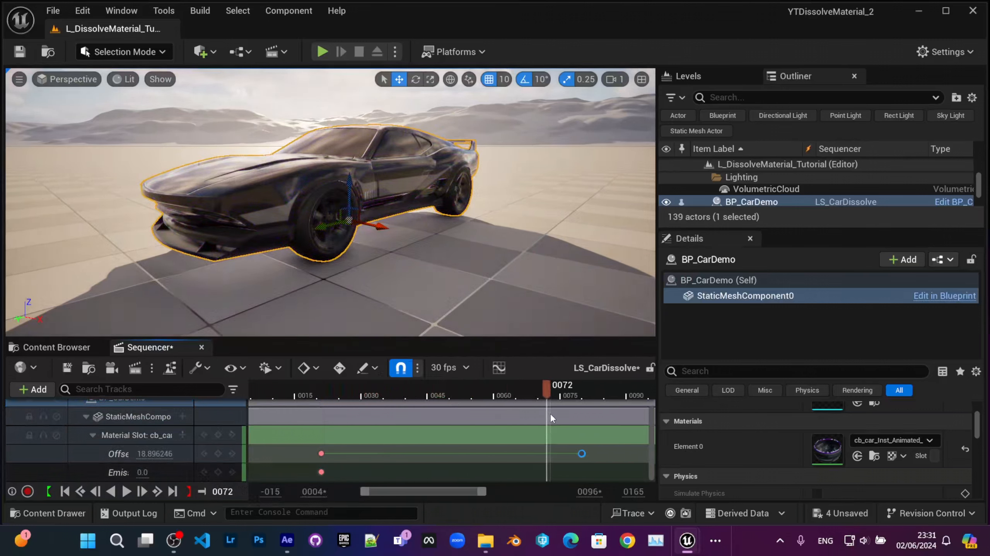
left_click(218, 471)
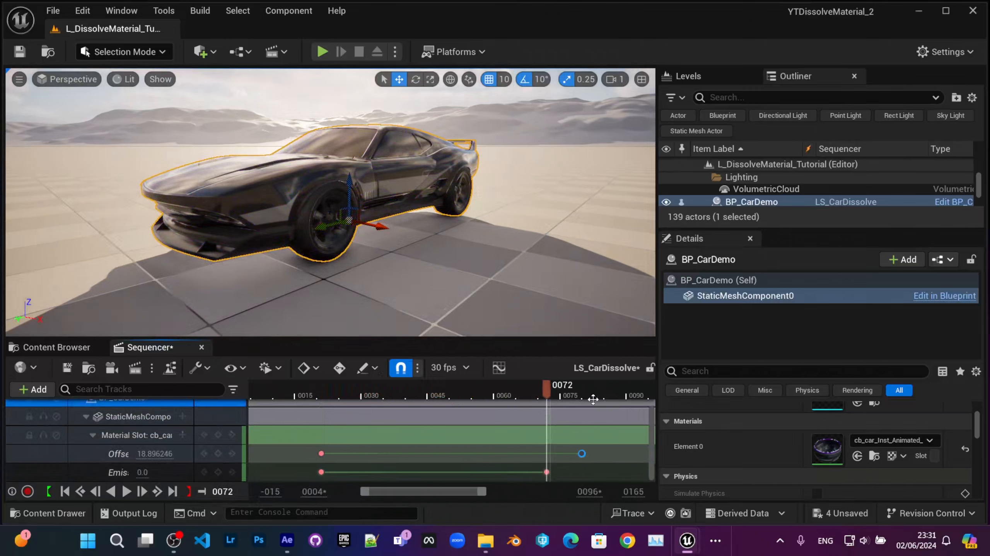
Key EmissiveSwitcher to 1 at frame 74 and scrub on to frame 90 to preview the lights.
key("Right")
key("Right")
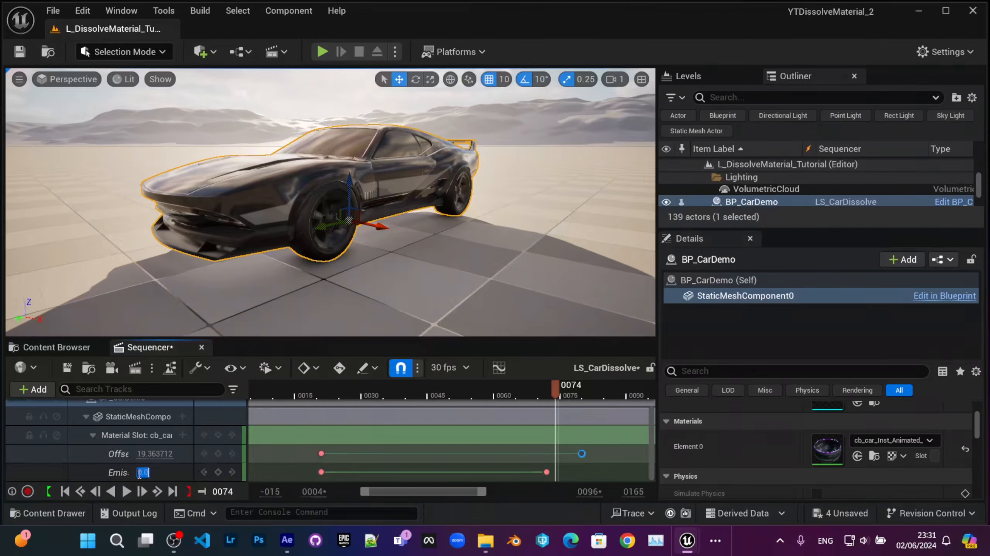
type("1")
key("Return")
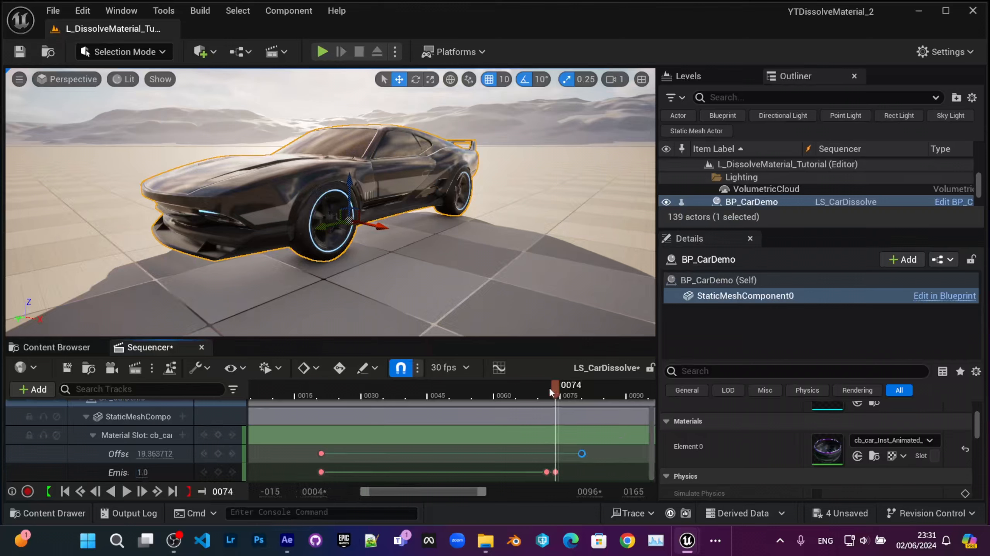
left_click_drag(551, 391, 626, 388)
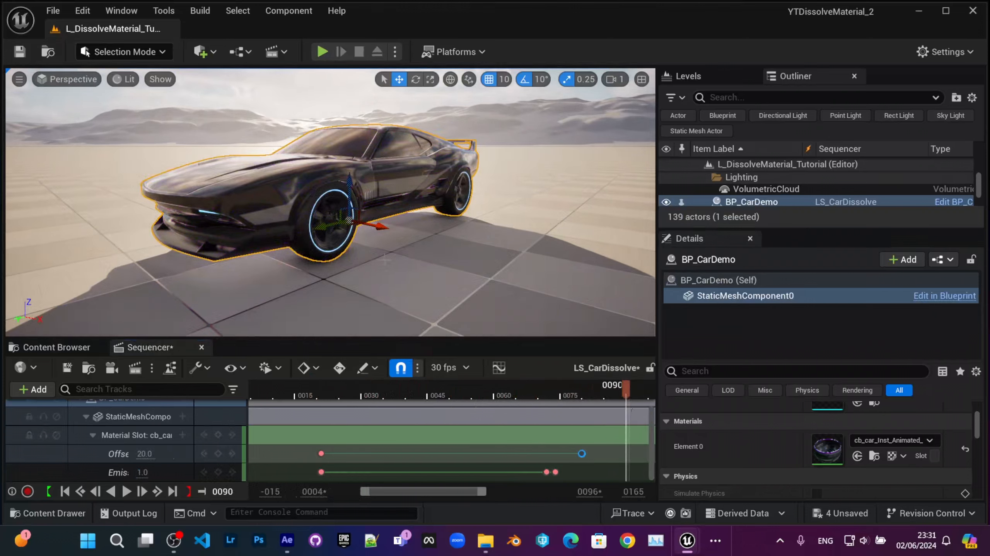